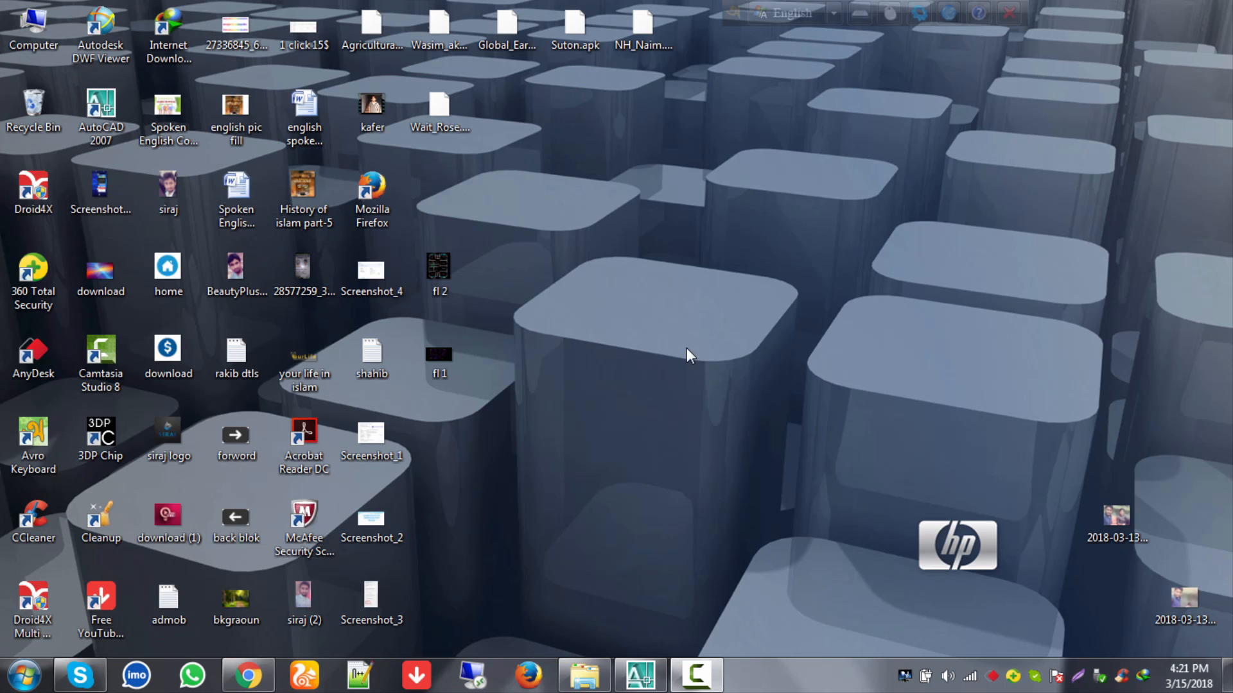
Step: Refresh the desktop twice and dismiss the colour-scheme performance warning
{"action": "right_click", "coordinate": [668, 236]}
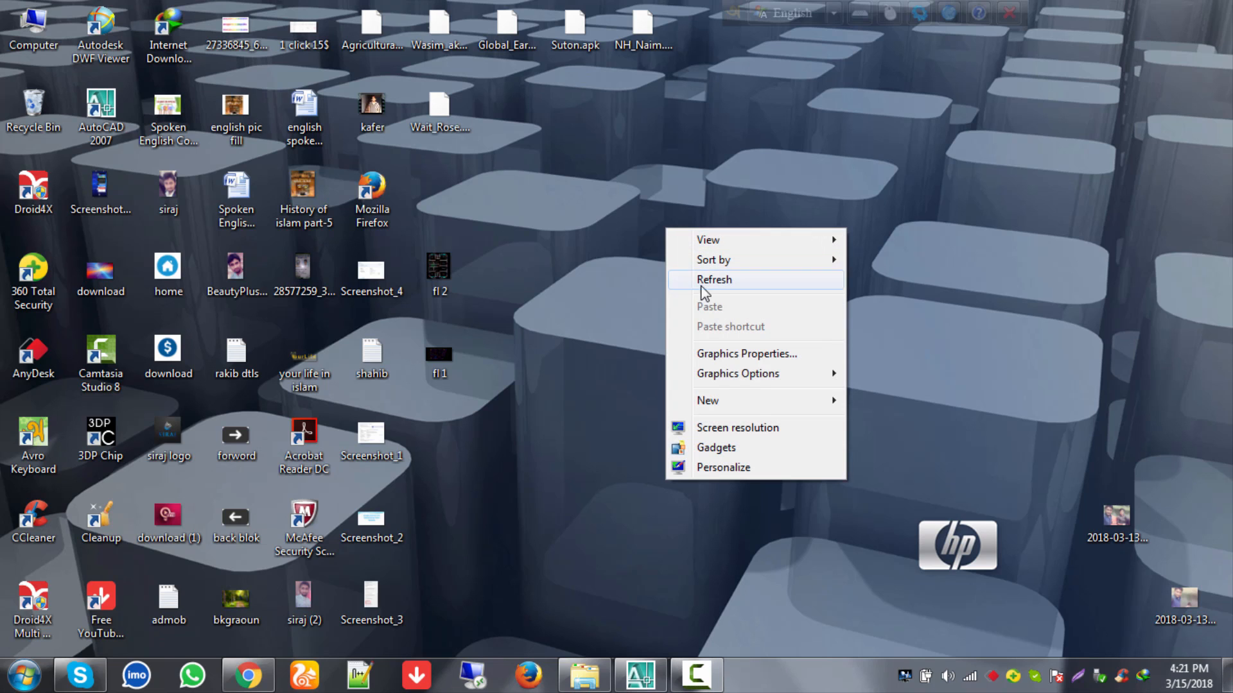
{"action": "left_click", "coordinate": [709, 280]}
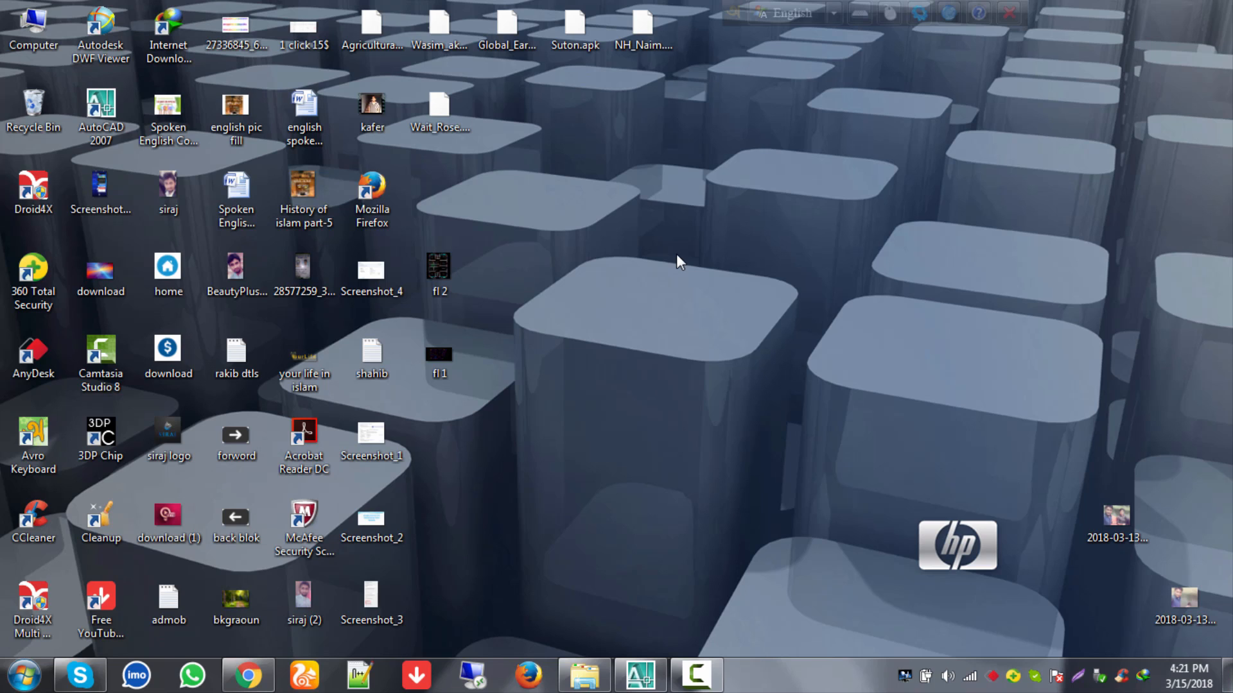
{"action": "right_click", "coordinate": [736, 270]}
{"action": "left_click", "coordinate": [783, 321]}
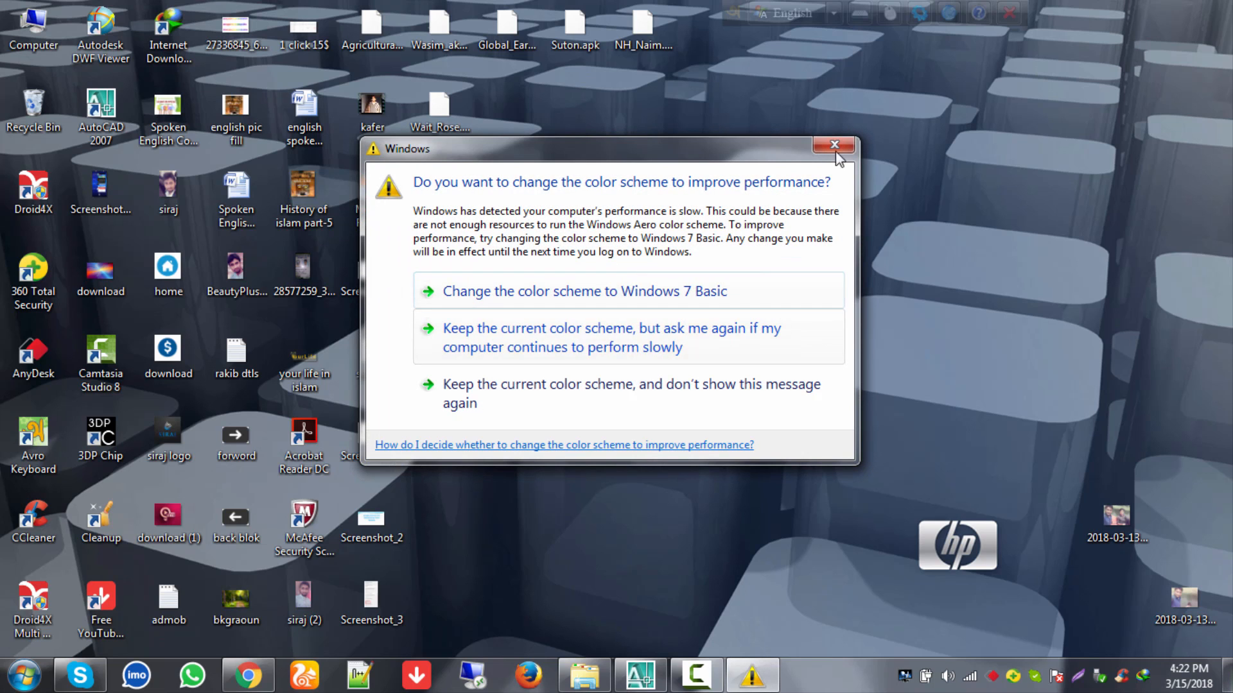
{"action": "left_click", "coordinate": [843, 144]}
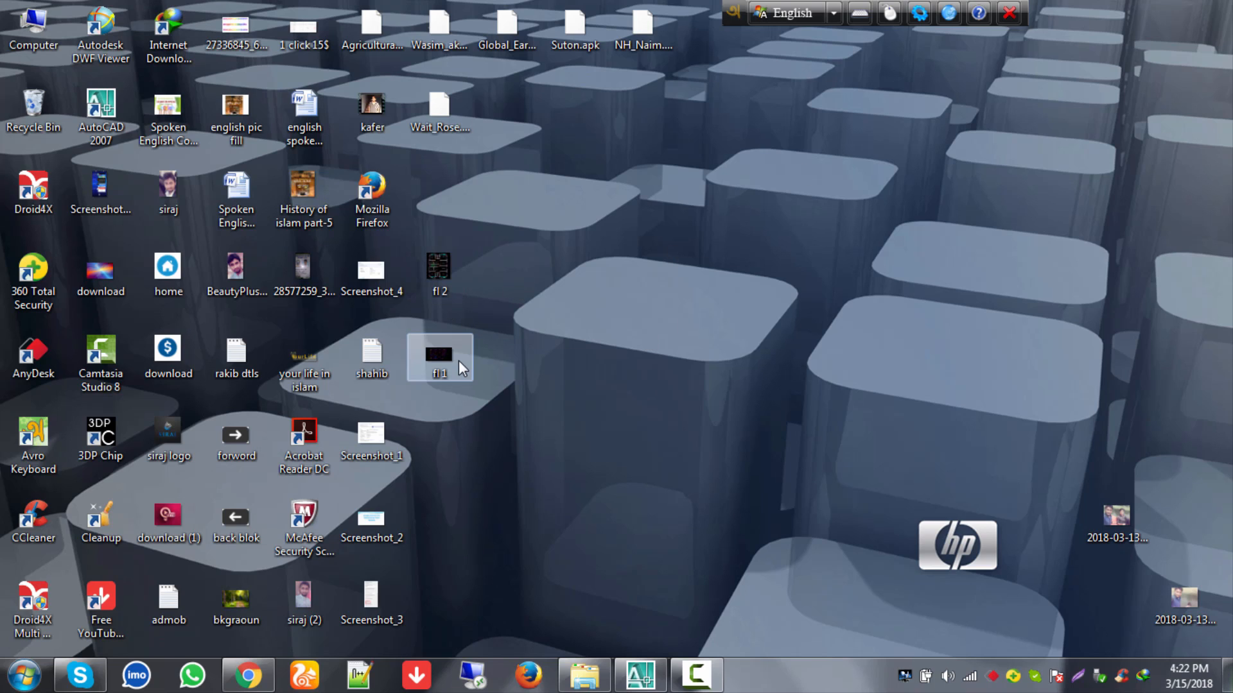
Step: View the fl 2 and fl 1 floor-plan images, then bring AutoCAD to the front
{"action": "double_click", "coordinate": [444, 282]}
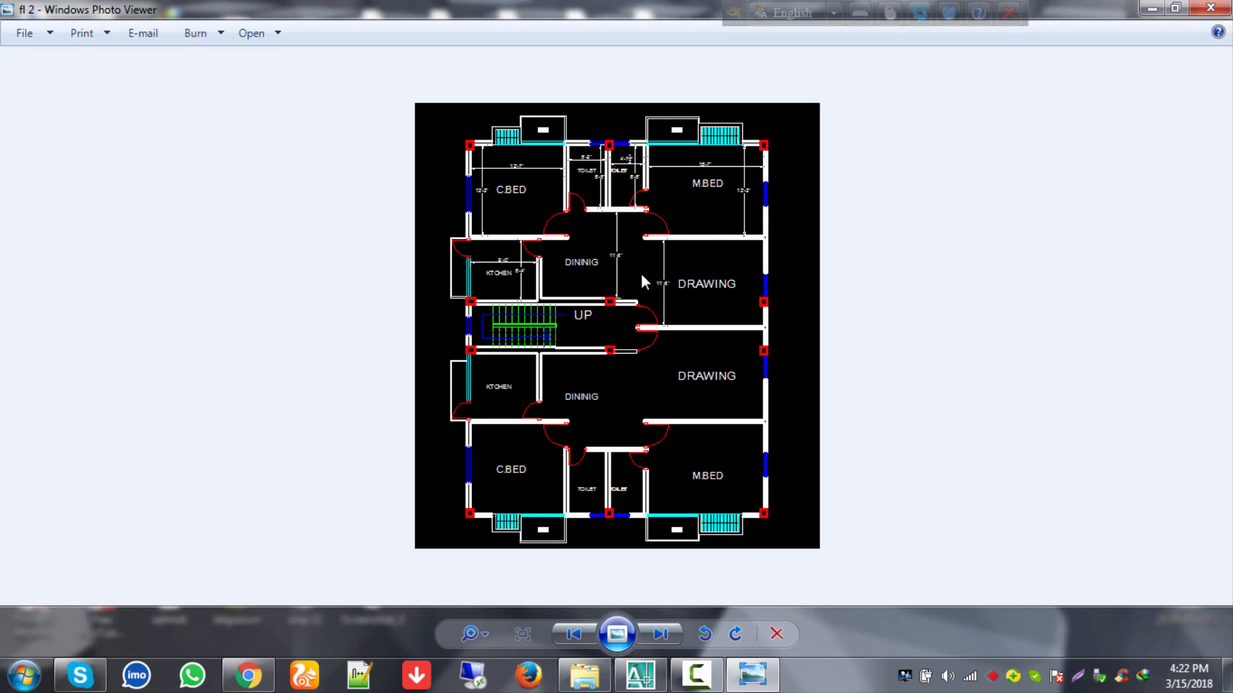
{"action": "left_click", "coordinate": [1221, 7]}
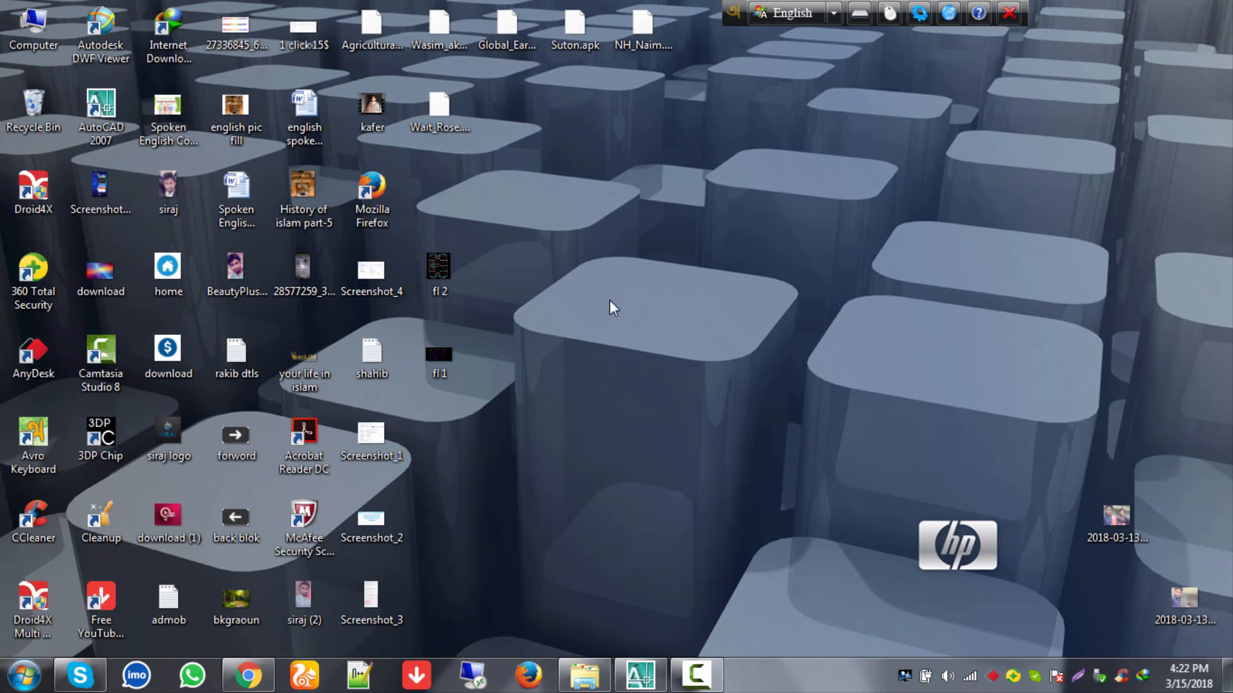
{"action": "double_click", "coordinate": [464, 362]}
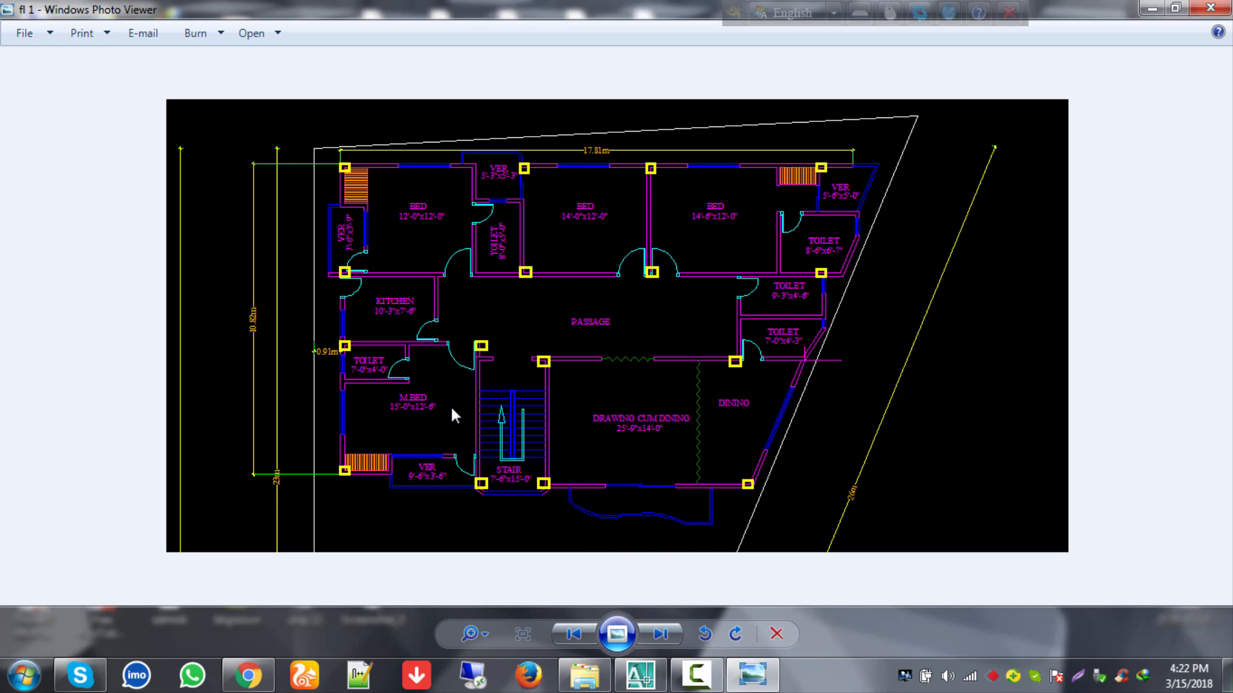
{"action": "left_click", "coordinate": [660, 685]}
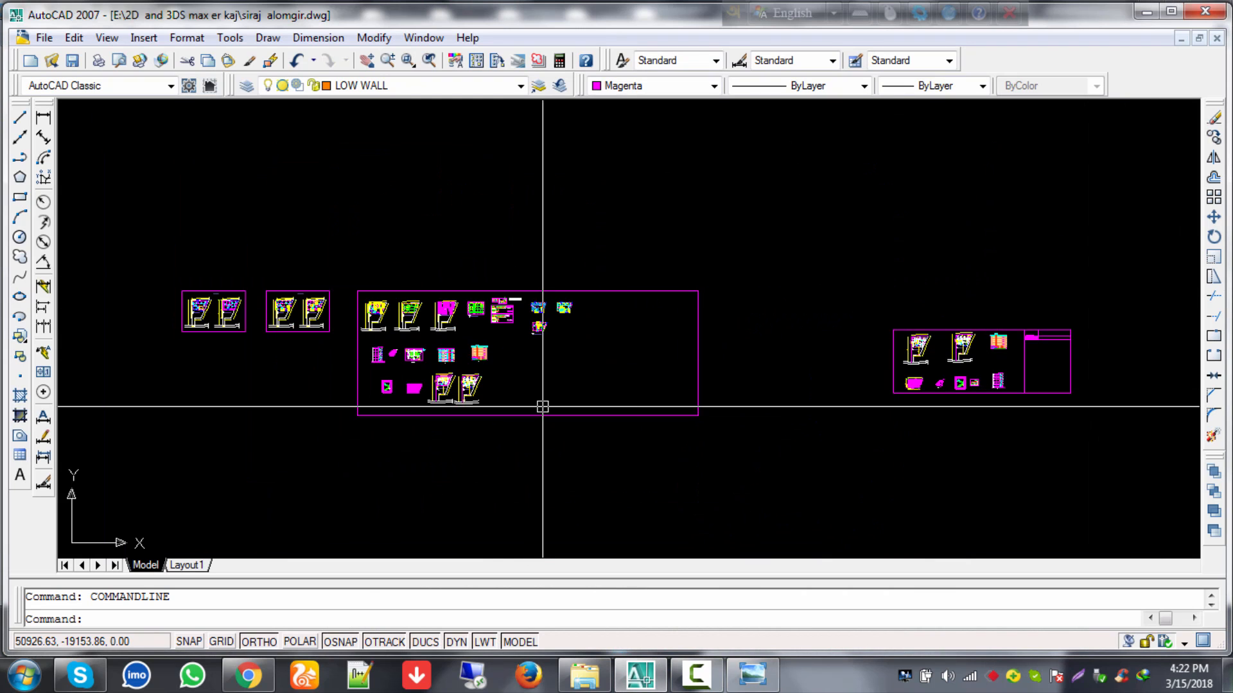
Step: Pan and zoom across the sheets to look over the 1st floor plan
{"action": "middle_click_drag", "start_coordinate": [347, 317], "coordinate": [646, 315]}
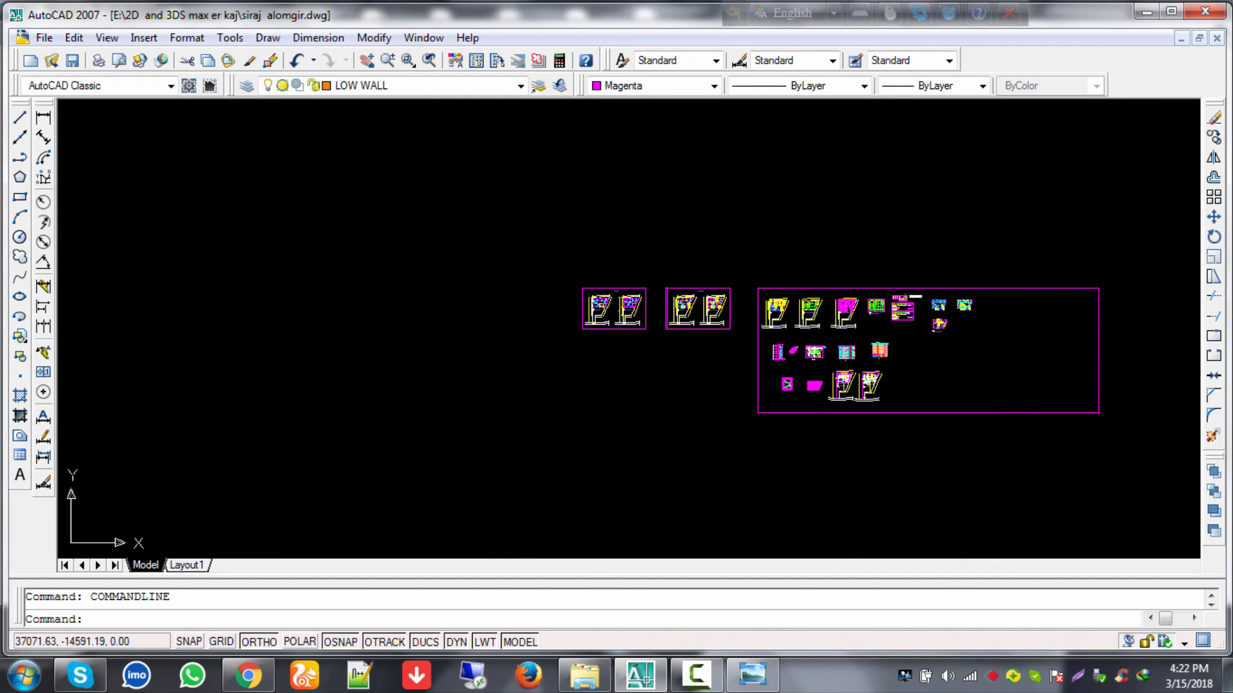
{"action": "scroll", "coordinate": [646, 315], "scroll_direction": "up", "scroll_amount": 6}
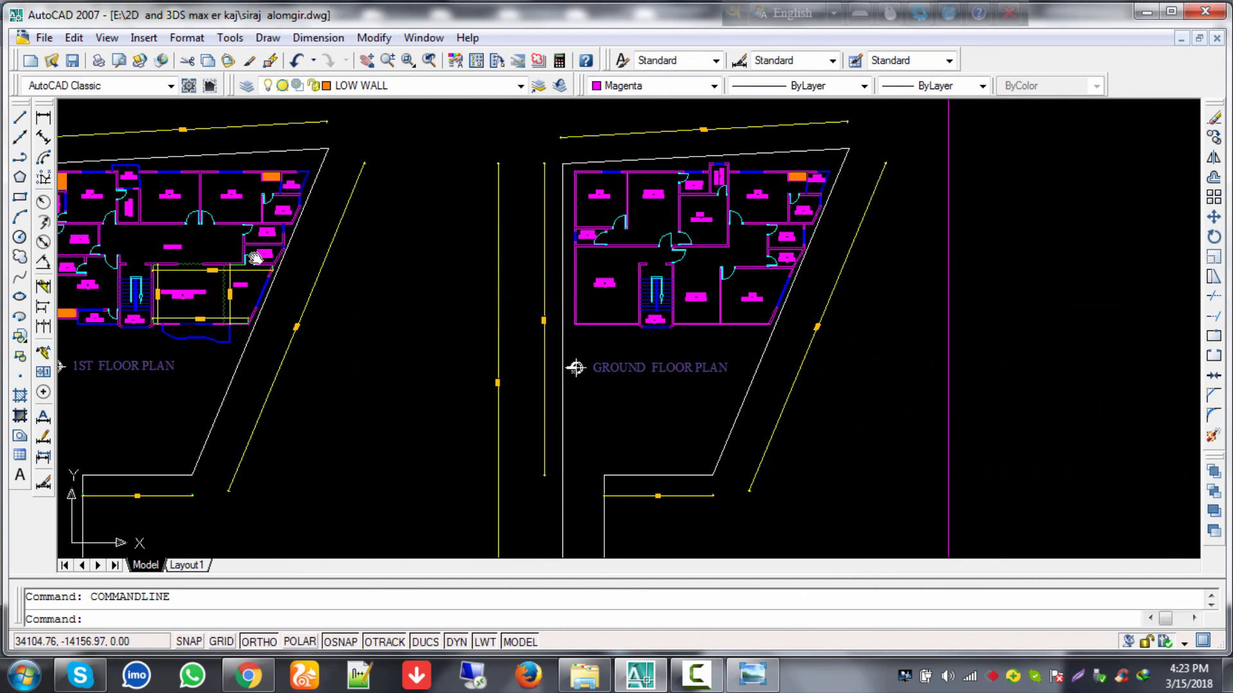
{"action": "middle_click_drag", "start_coordinate": [147, 248], "coordinate": [532, 236]}
{"action": "scroll", "coordinate": [532, 236], "scroll_direction": "up", "scroll_amount": 5}
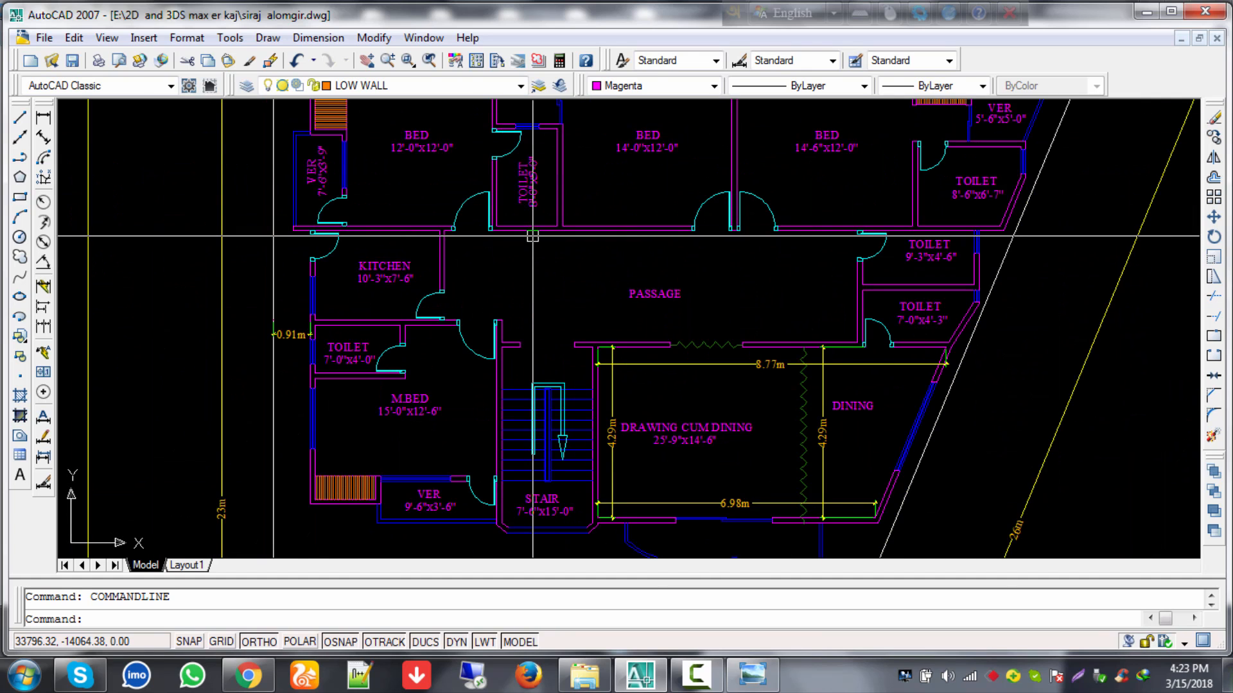
{"action": "scroll", "coordinate": [532, 236], "scroll_direction": "down", "scroll_amount": 7}
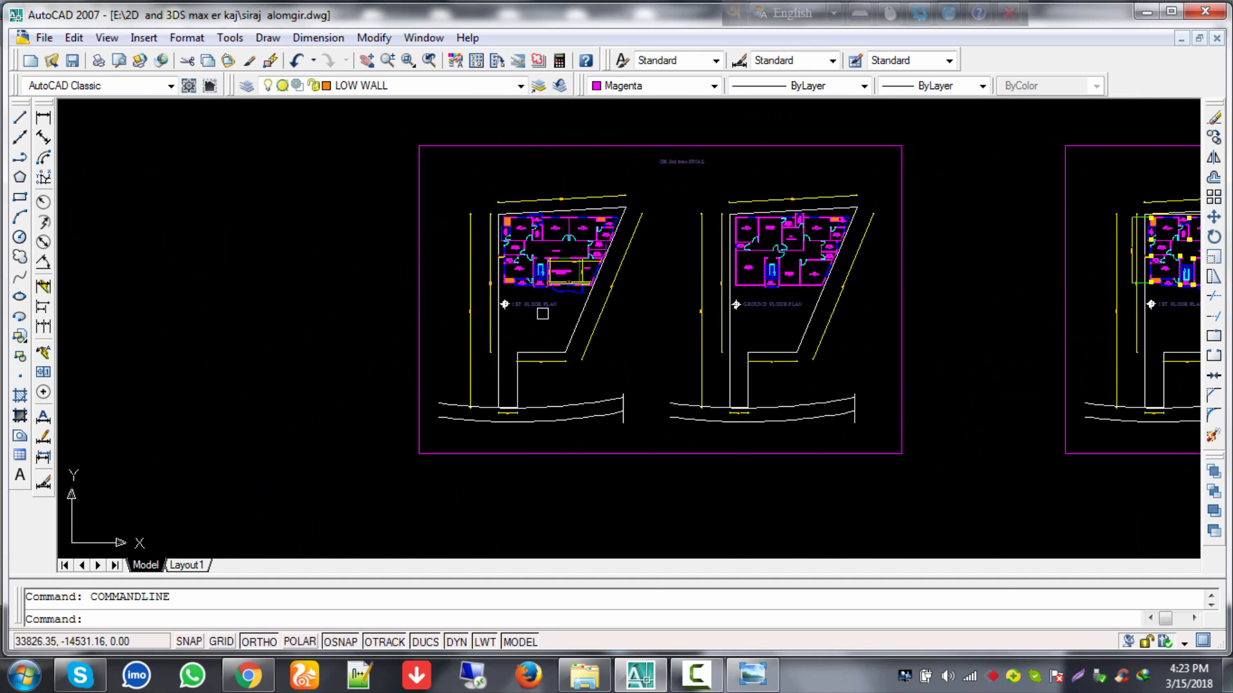
{"action": "scroll", "coordinate": [485, 404], "scroll_direction": "down", "scroll_amount": 8}
{"action": "scroll", "coordinate": [593, 369], "scroll_direction": "down", "scroll_amount": 1}
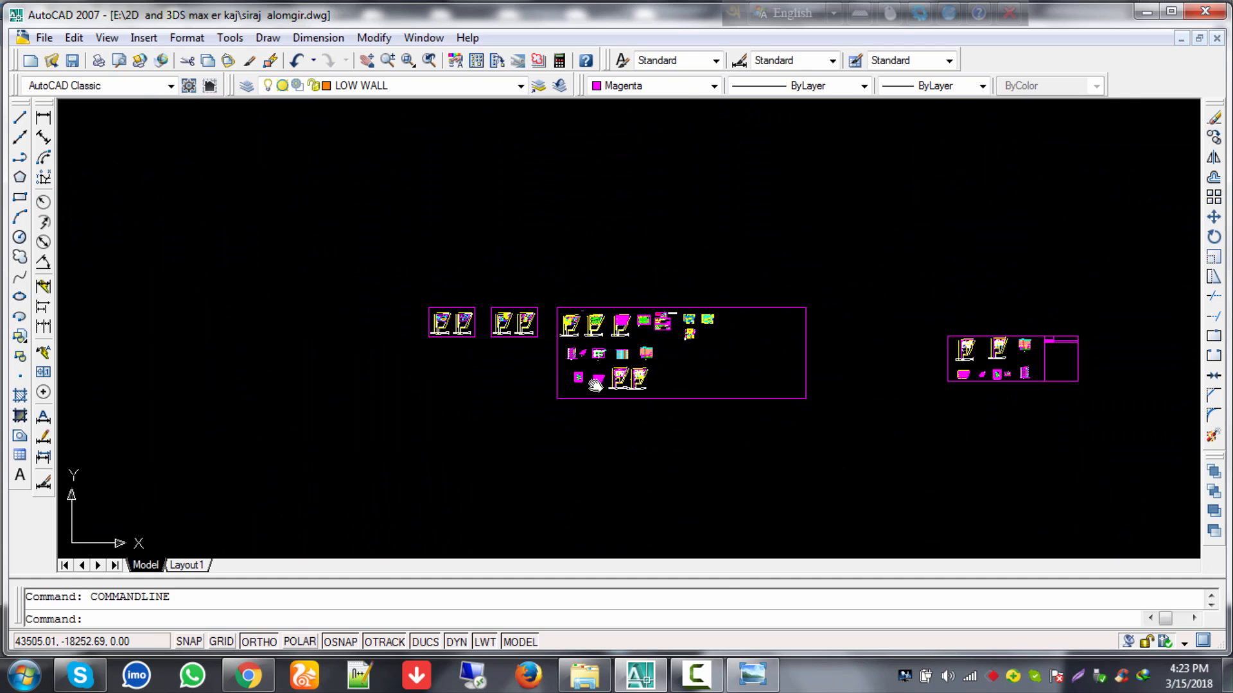
{"action": "scroll", "coordinate": [594, 369], "scroll_direction": "up", "scroll_amount": 6}
{"action": "scroll", "coordinate": [482, 266], "scroll_direction": "up", "scroll_amount": 10}
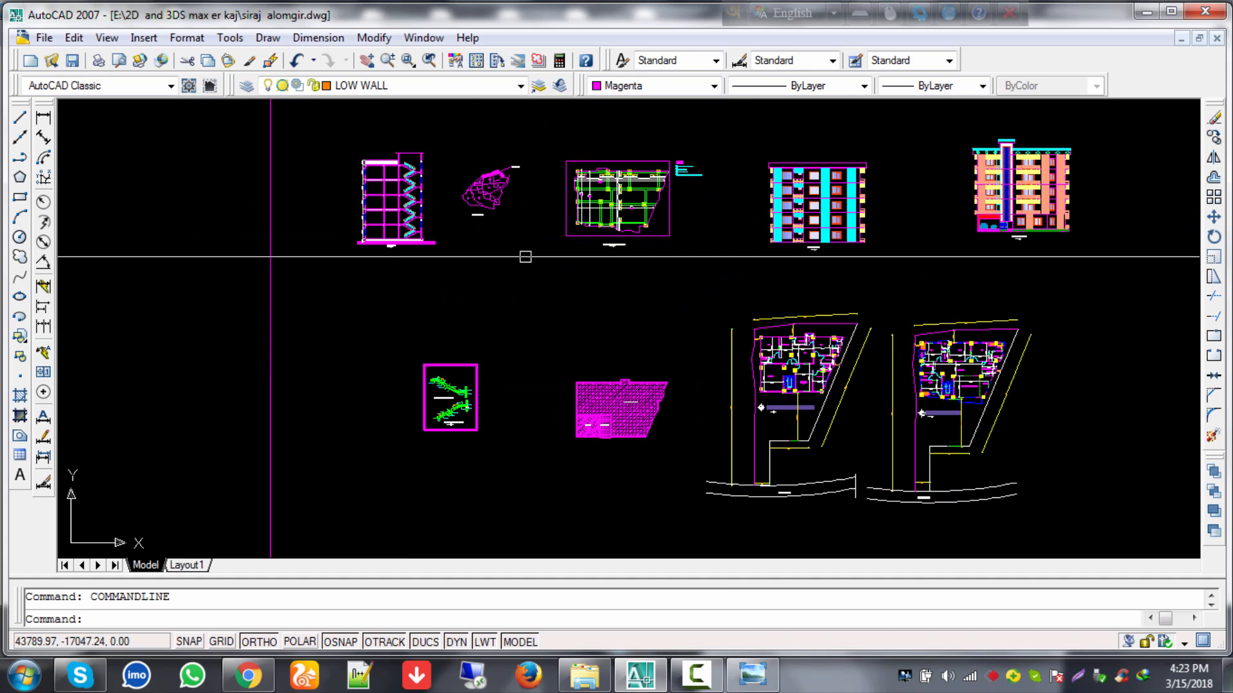
{"action": "scroll", "coordinate": [481, 182], "scroll_direction": "up", "scroll_amount": 6}
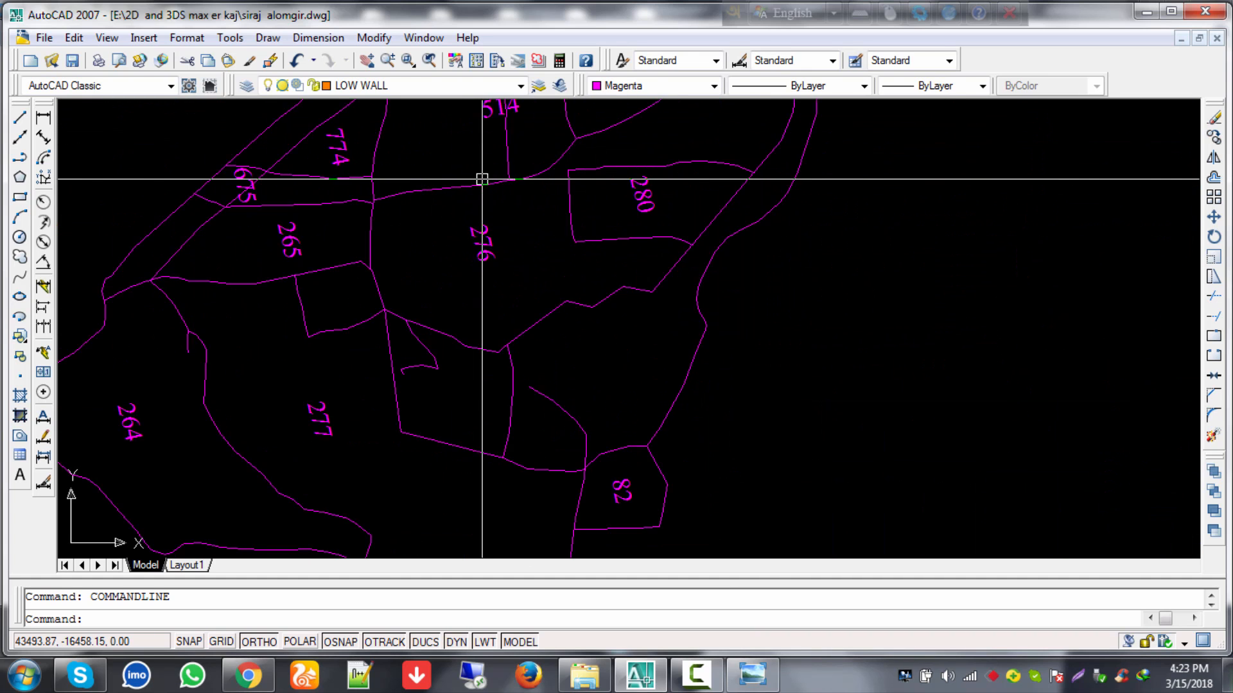
{"action": "scroll", "coordinate": [514, 207], "scroll_direction": "down", "scroll_amount": 8}
Step: Move past the mouza map and zoom in on the hatched site plan
{"action": "middle_click_drag", "start_coordinate": [518, 207], "coordinate": [521, 304]}
{"action": "scroll", "coordinate": [523, 304], "scroll_direction": "up", "scroll_amount": 3}
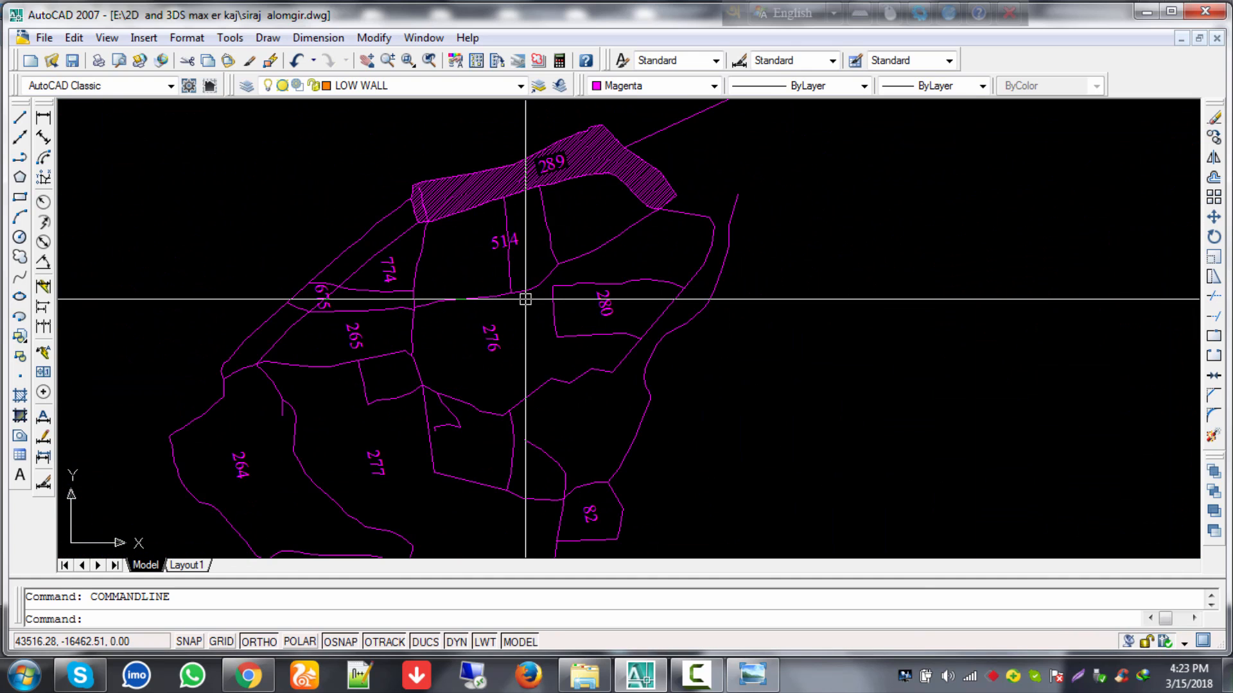
{"action": "scroll", "coordinate": [669, 284], "scroll_direction": "down", "scroll_amount": 8}
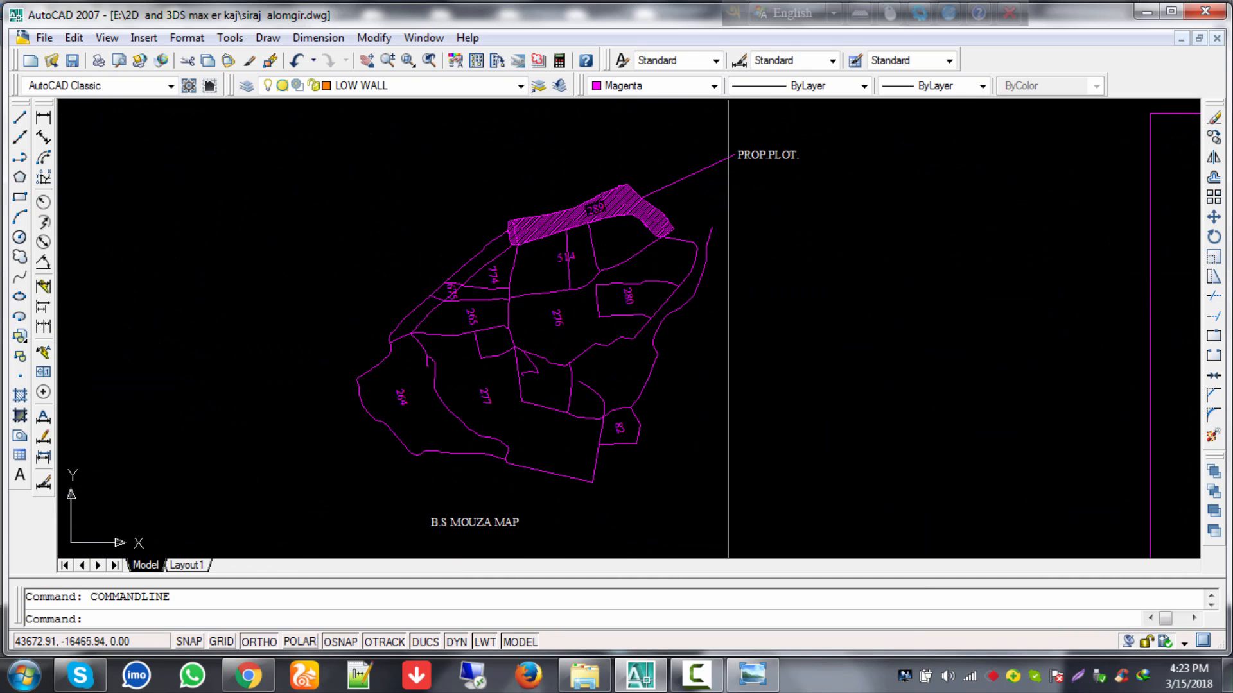
{"action": "middle_click_drag", "start_coordinate": [729, 371], "coordinate": [578, 371]}
{"action": "scroll", "coordinate": [546, 402], "scroll_direction": "down", "scroll_amount": 3}
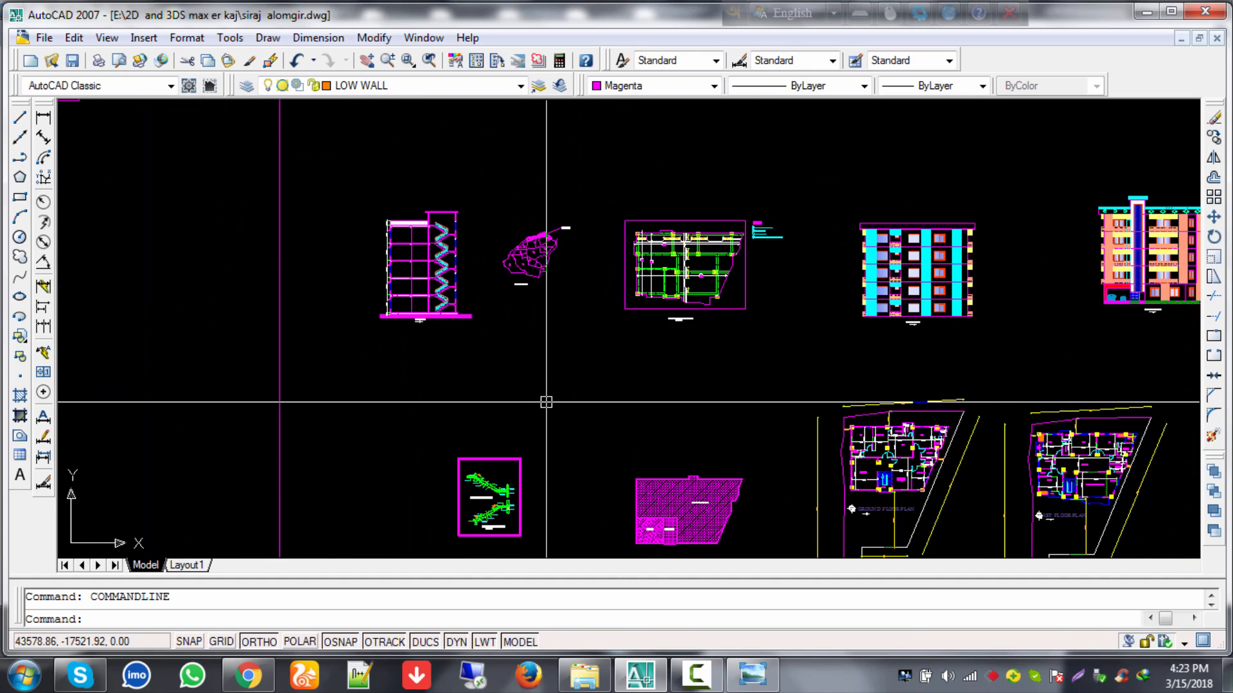
{"action": "middle_click_drag", "start_coordinate": [503, 333], "coordinate": [396, 185]}
{"action": "scroll", "coordinate": [606, 365], "scroll_direction": "up", "scroll_amount": 8}
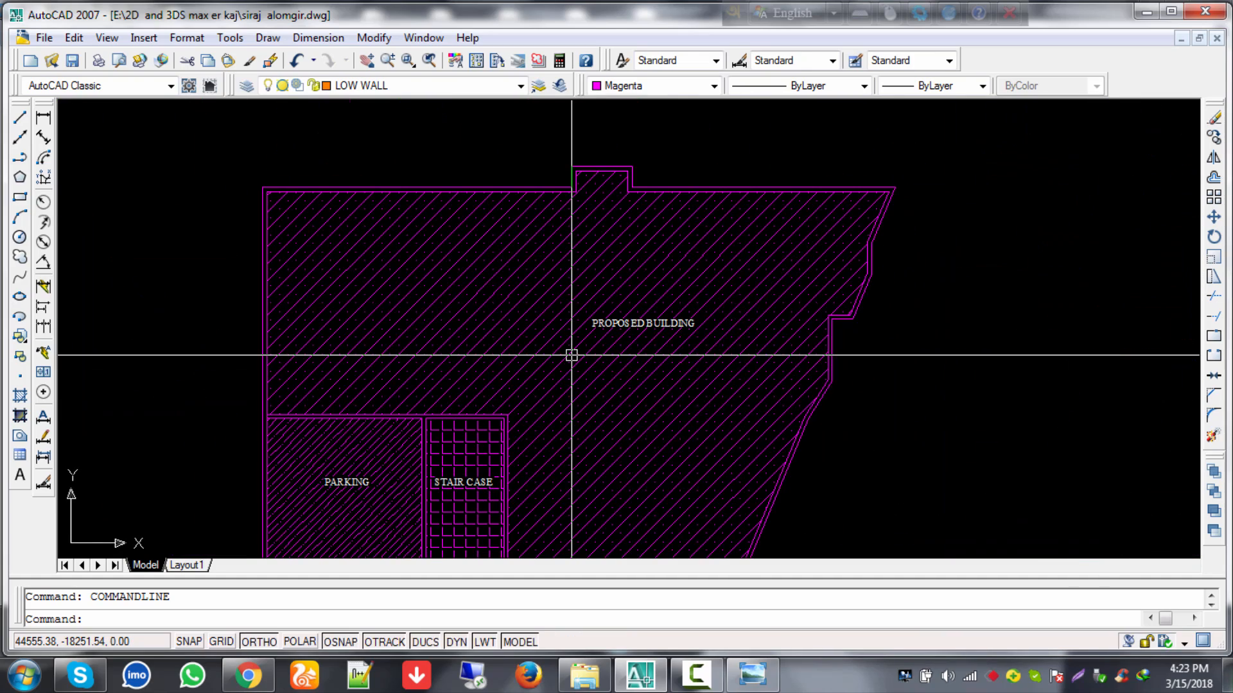
{"action": "middle_click_drag", "start_coordinate": [567, 353], "coordinate": [643, 246]}
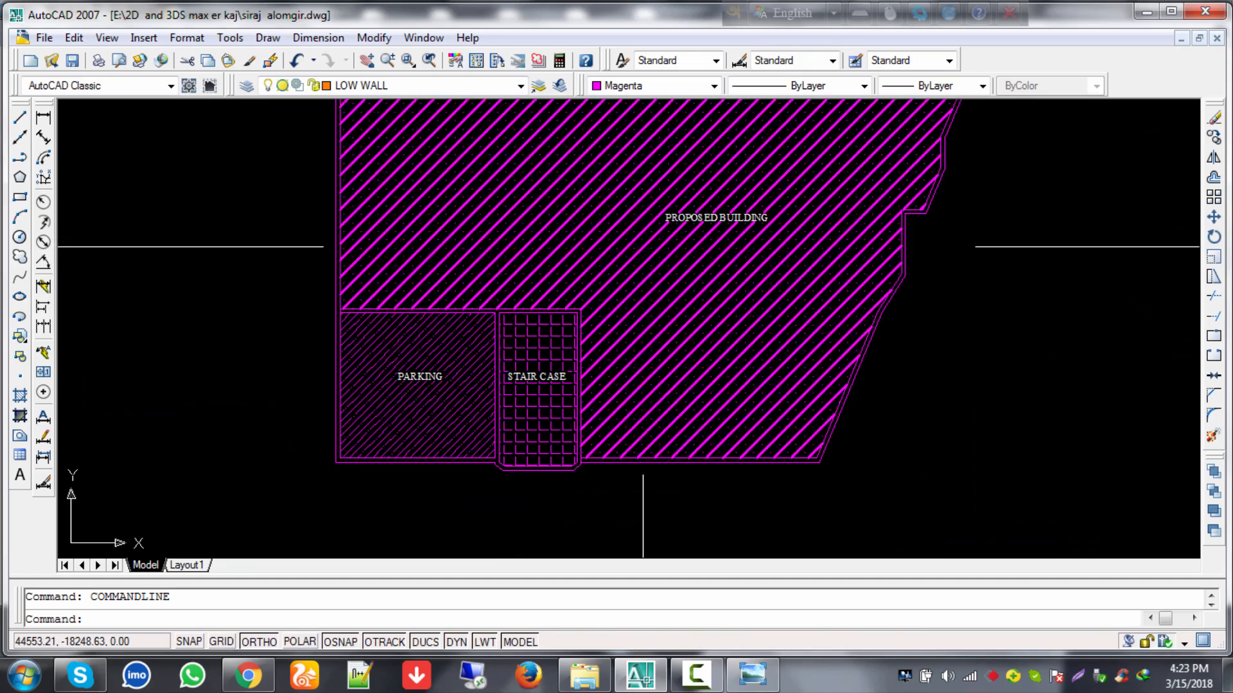
{"action": "scroll", "coordinate": [643, 247], "scroll_direction": "down", "scroll_amount": 8}
{"action": "scroll", "coordinate": [642, 248], "scroll_direction": "up", "scroll_amount": 7}
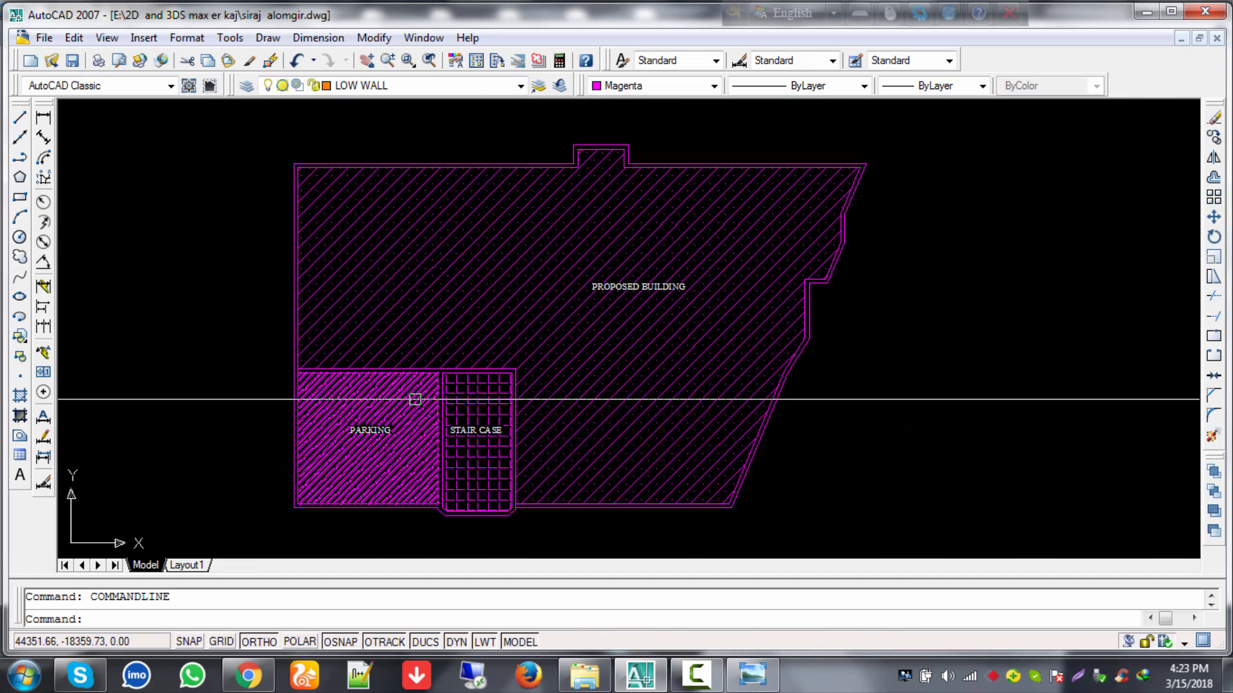
{"action": "scroll", "coordinate": [415, 399], "scroll_direction": "down", "scroll_amount": 5}
Step: Zoom in on the ground floor plan and centre it in view
{"action": "scroll", "coordinate": [740, 318], "scroll_direction": "up", "scroll_amount": 5}
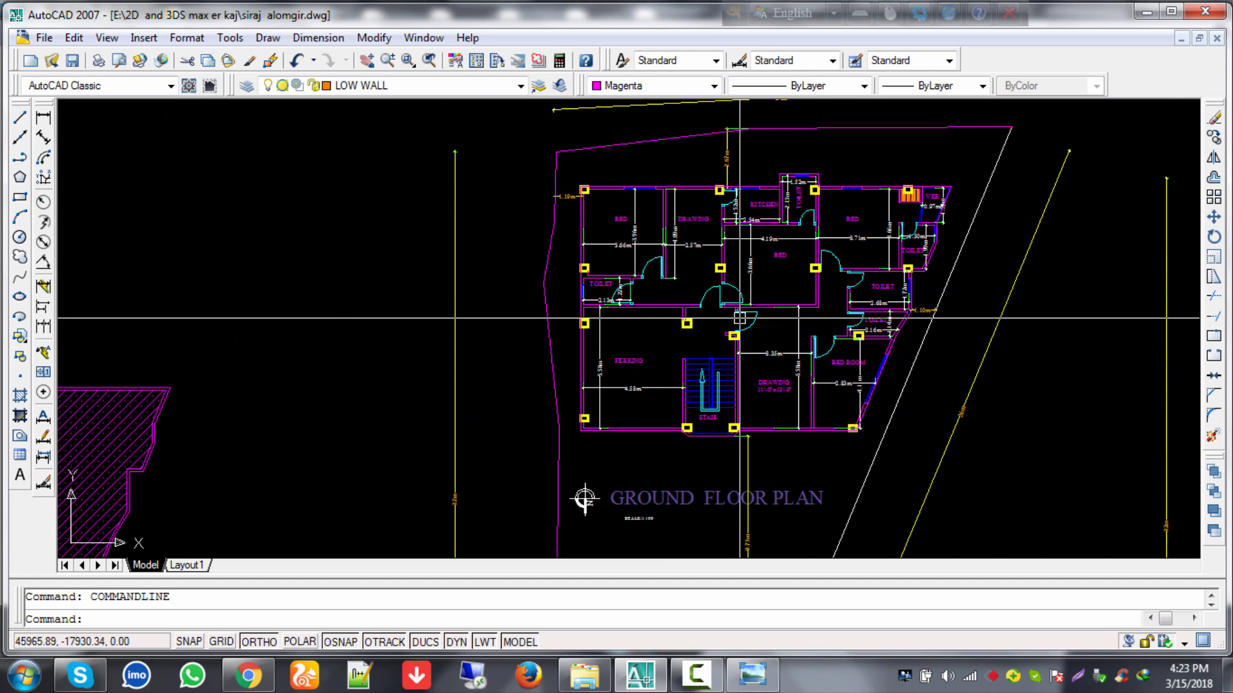
{"action": "scroll", "coordinate": [798, 250], "scroll_direction": "up", "scroll_amount": 2}
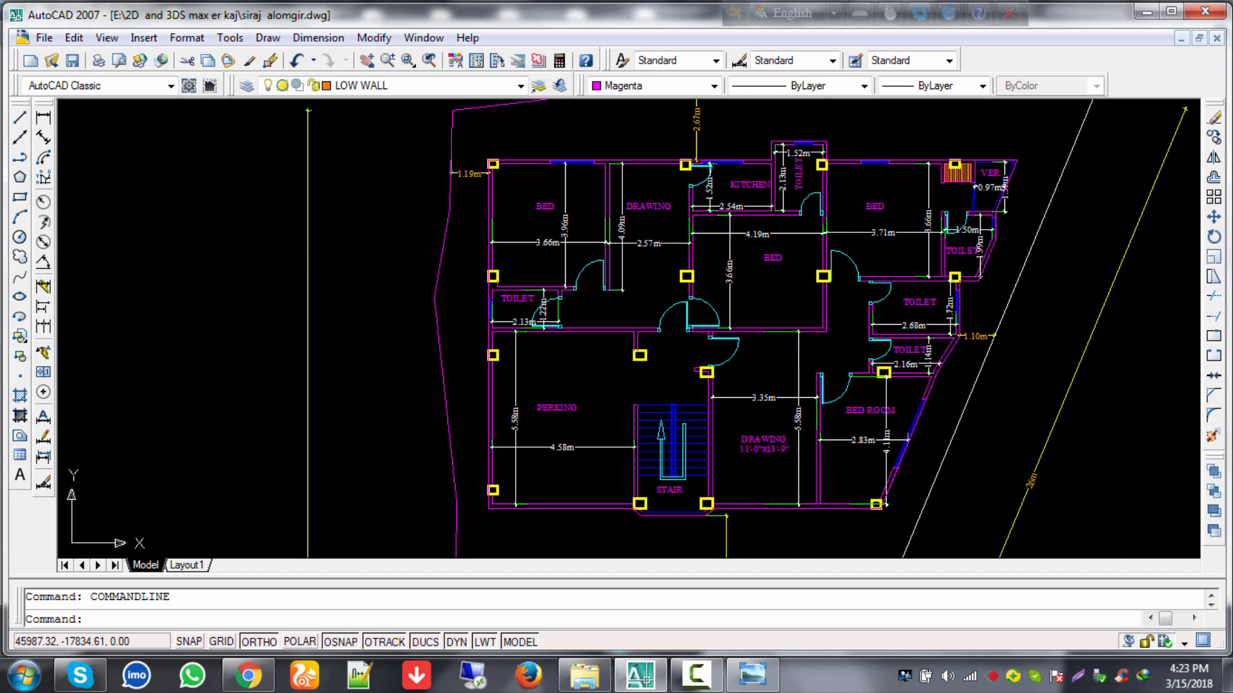
{"action": "scroll", "coordinate": [611, 296], "scroll_direction": "up", "scroll_amount": 2}
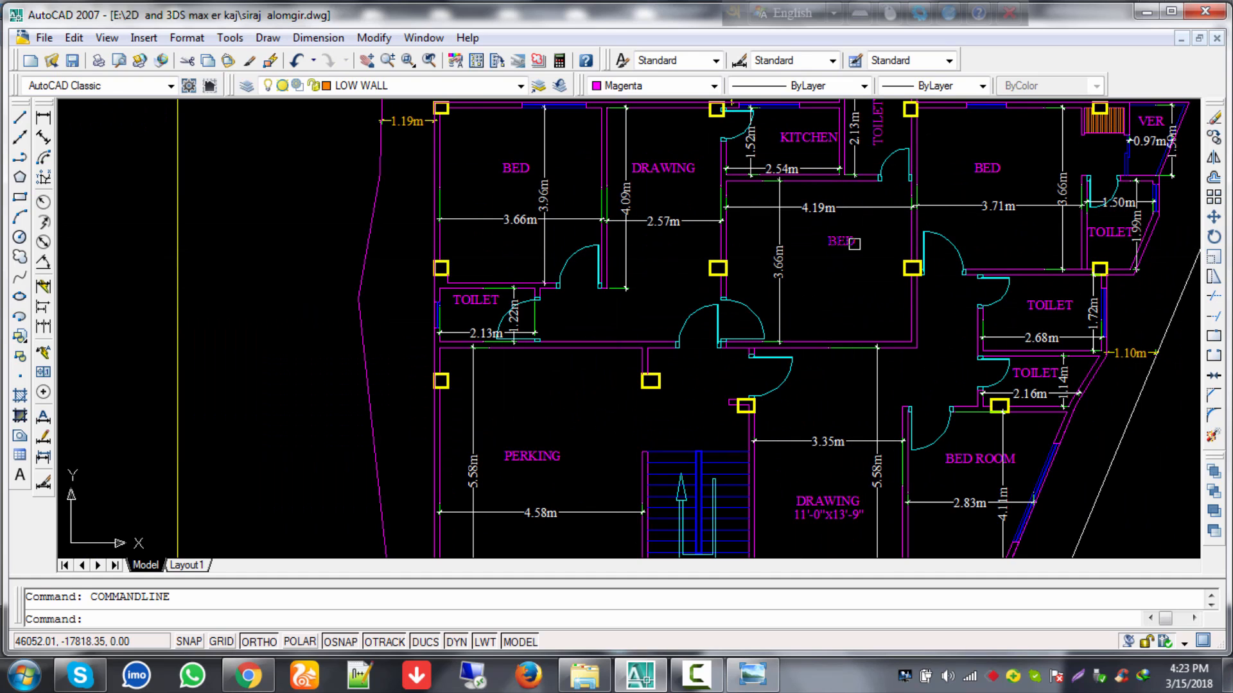
{"action": "scroll", "coordinate": [830, 323], "scroll_direction": "down", "scroll_amount": 3}
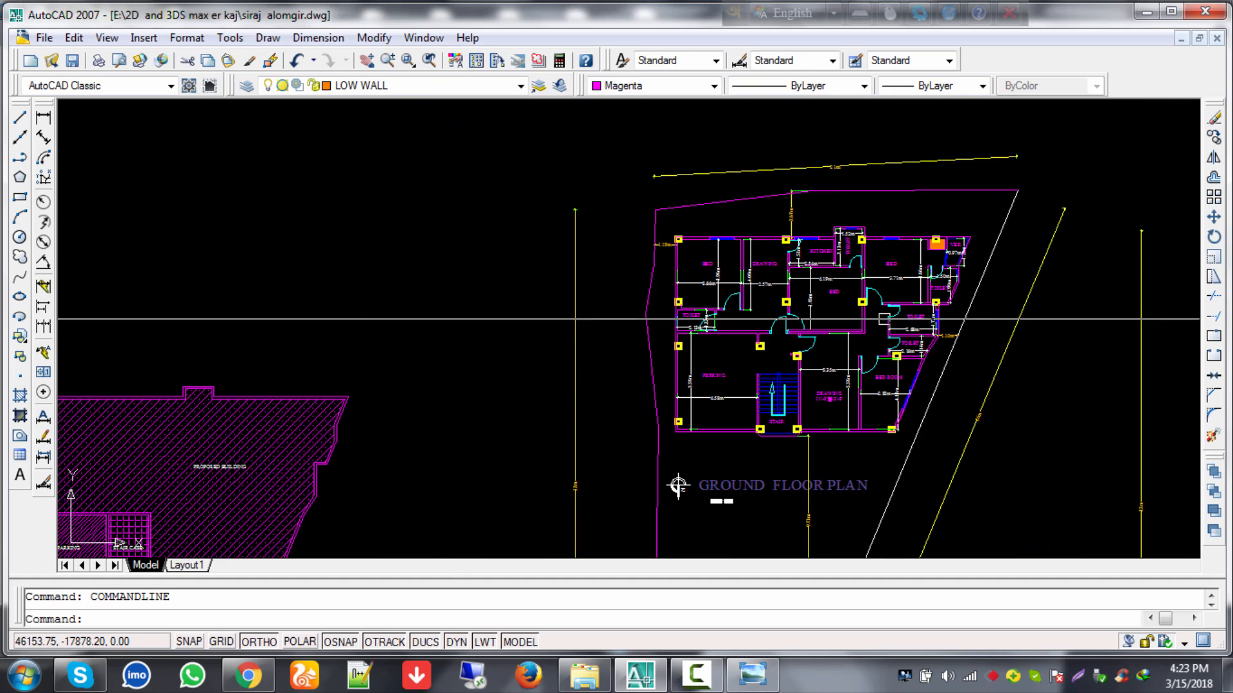
{"action": "mouse_move", "coordinate": [712, 310]}
{"action": "middle_mouse_down"}
{"action": "mouse_move", "coordinate": [660, 298]}
{"action": "mouse_move", "coordinate": [166, 315]}
{"action": "middle_mouse_up"}
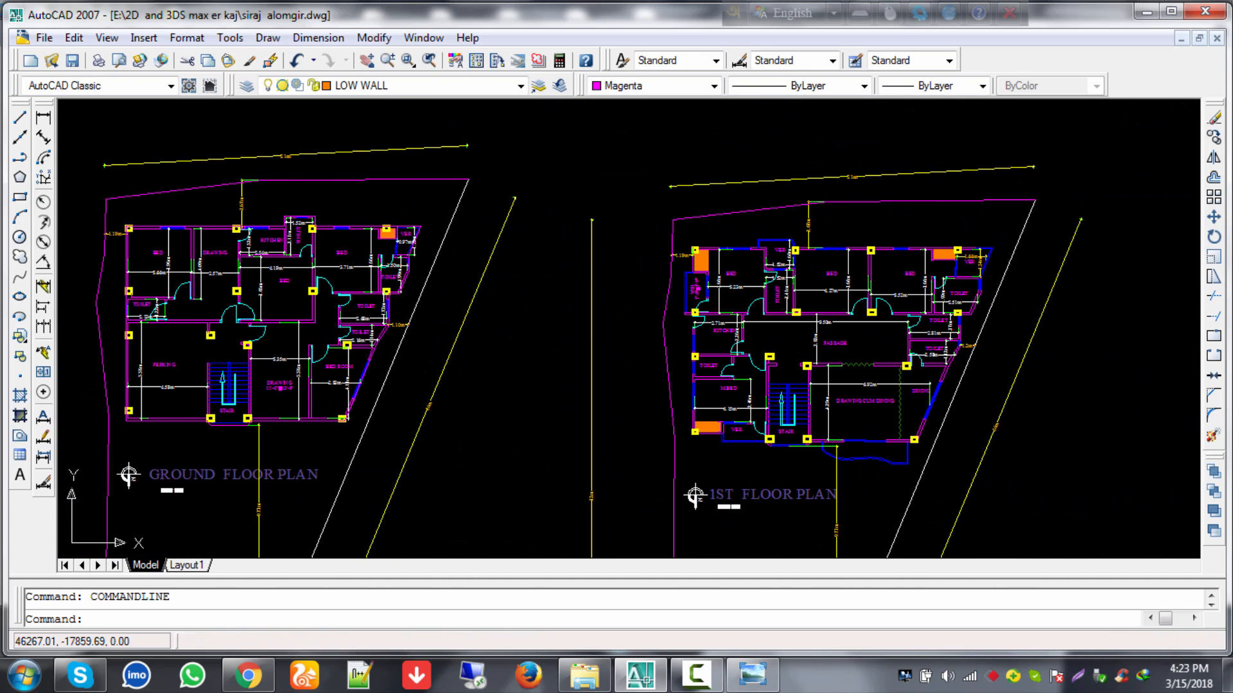
{"action": "scroll", "coordinate": [770, 374], "scroll_direction": "up", "scroll_amount": 4}
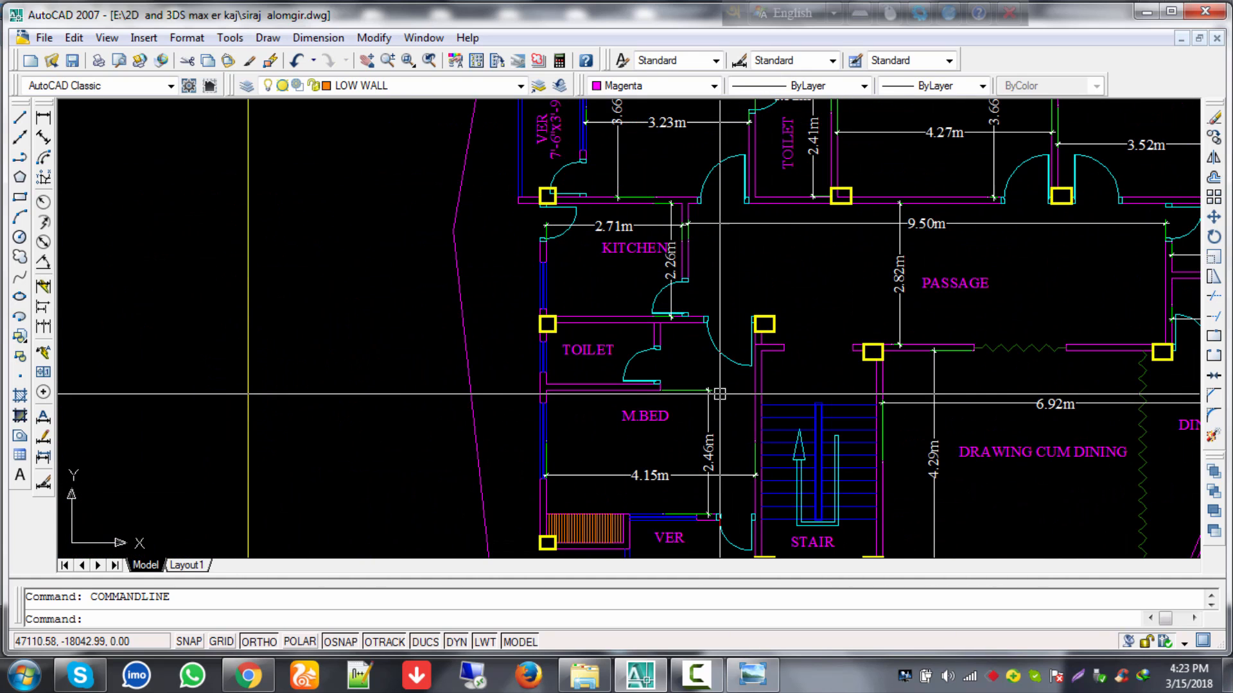
{"action": "scroll", "coordinate": [626, 274], "scroll_direction": "down", "scroll_amount": 8}
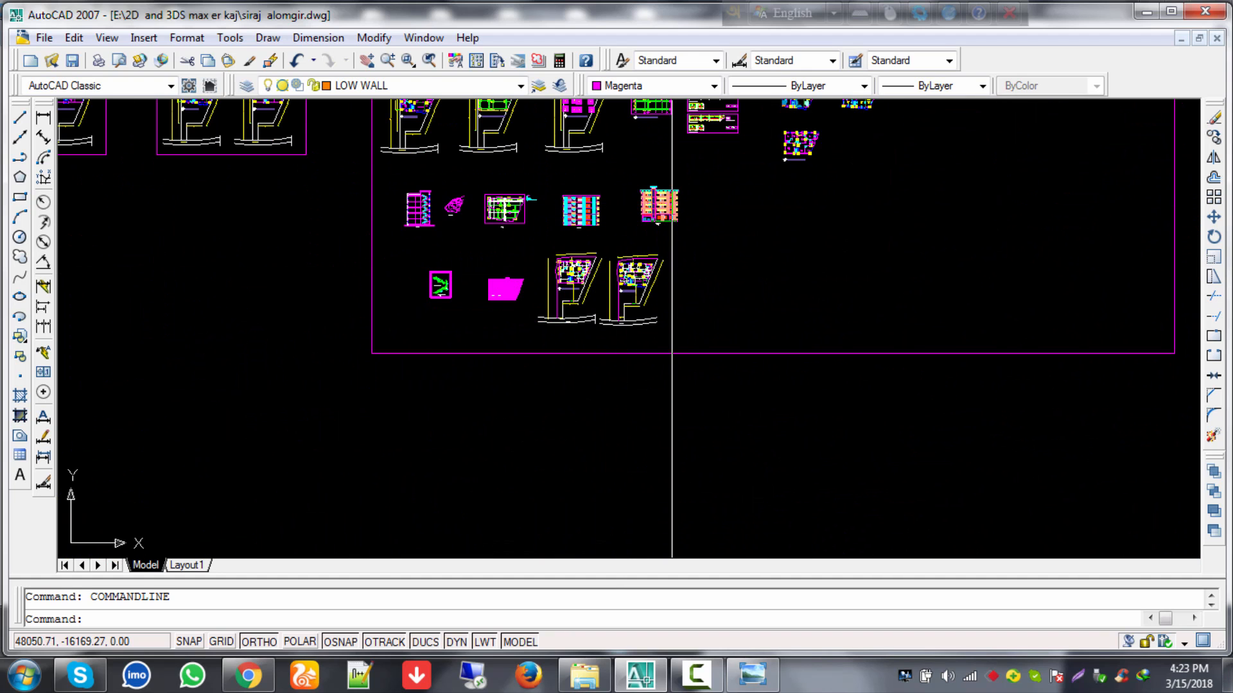
Step: Pan across the detail sheets until the second floor plan fills the screen
{"action": "mouse_move", "coordinate": [731, 146]}
{"action": "middle_mouse_down"}
{"action": "mouse_move", "coordinate": [832, 265]}
{"action": "mouse_move", "coordinate": [854, 362]}
{"action": "middle_mouse_up"}
{"action": "scroll", "coordinate": [852, 358], "scroll_direction": "up", "scroll_amount": 5}
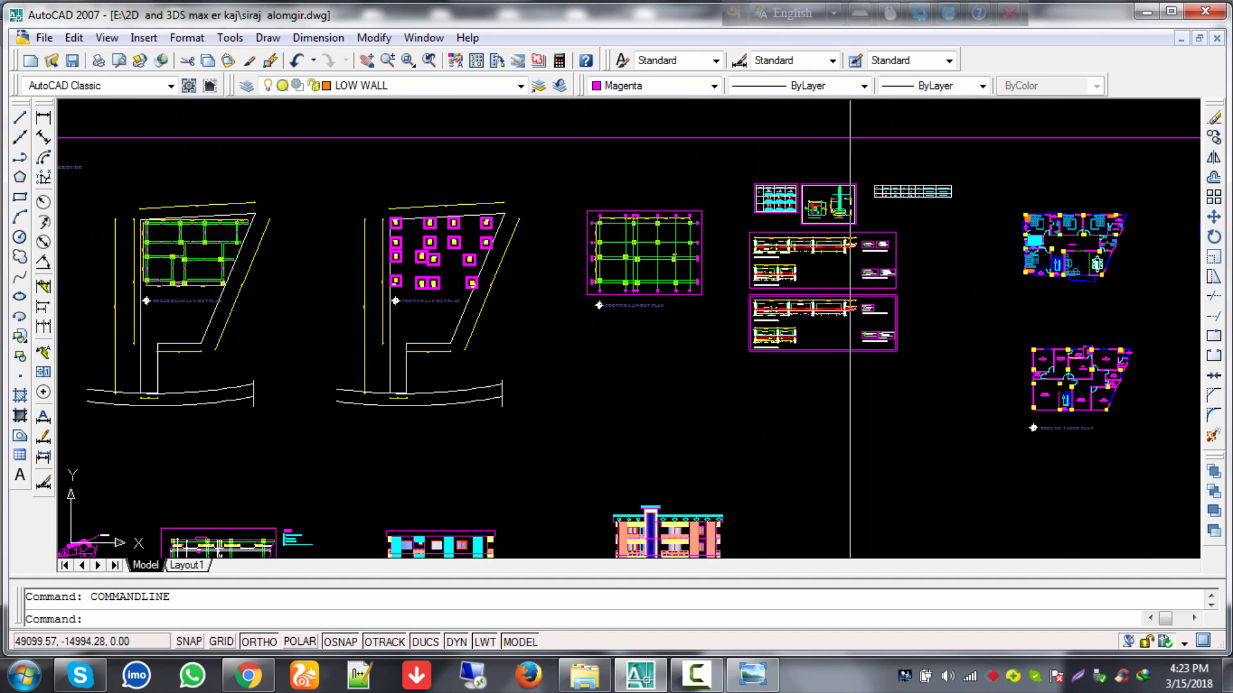
{"action": "mouse_move", "coordinate": [944, 396]}
{"action": "middle_mouse_down"}
{"action": "mouse_move", "coordinate": [903, 377]}
{"action": "mouse_move", "coordinate": [773, 368]}
{"action": "middle_mouse_up"}
{"action": "scroll", "coordinate": [895, 358], "scroll_direction": "up", "scroll_amount": 6}
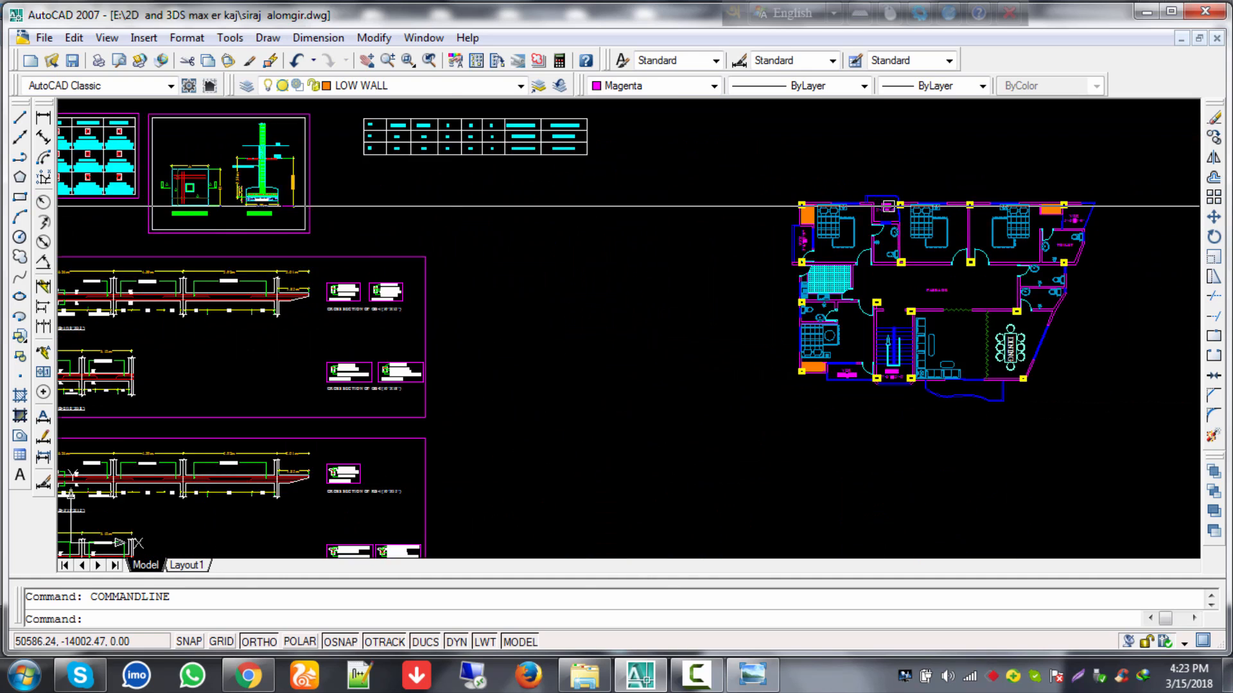
{"action": "scroll", "coordinate": [796, 219], "scroll_direction": "up", "scroll_amount": 2}
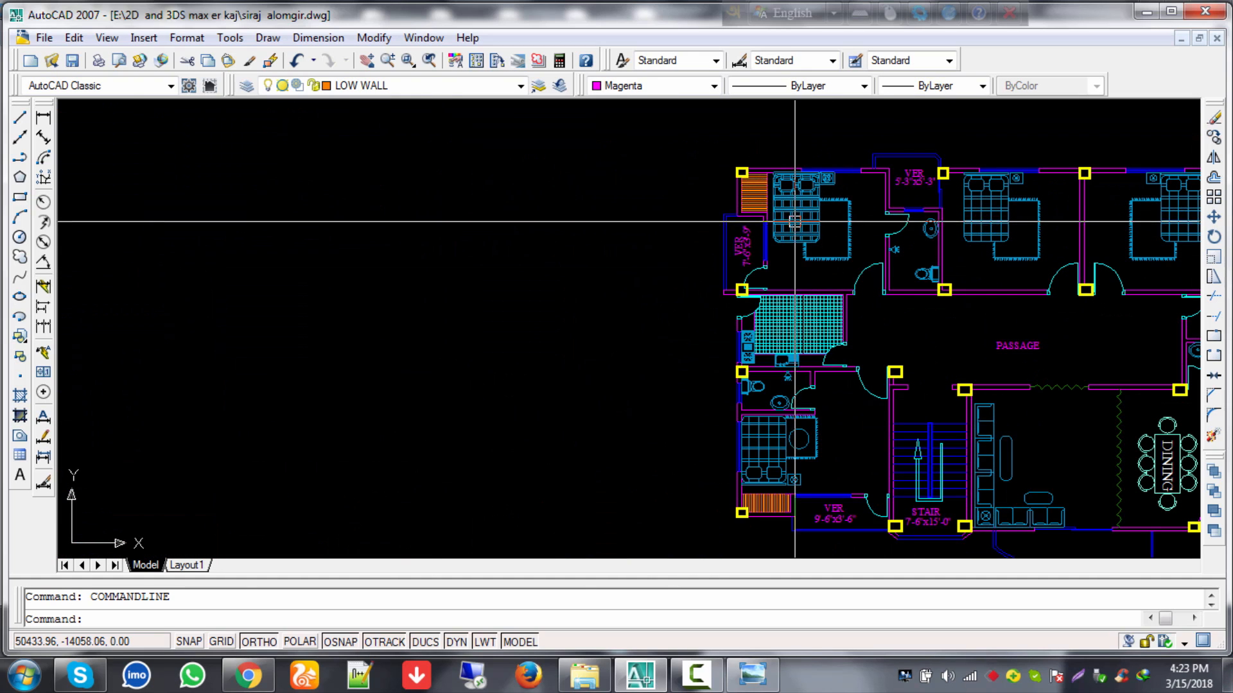
{"action": "scroll", "coordinate": [774, 380], "scroll_direction": "up", "scroll_amount": 2}
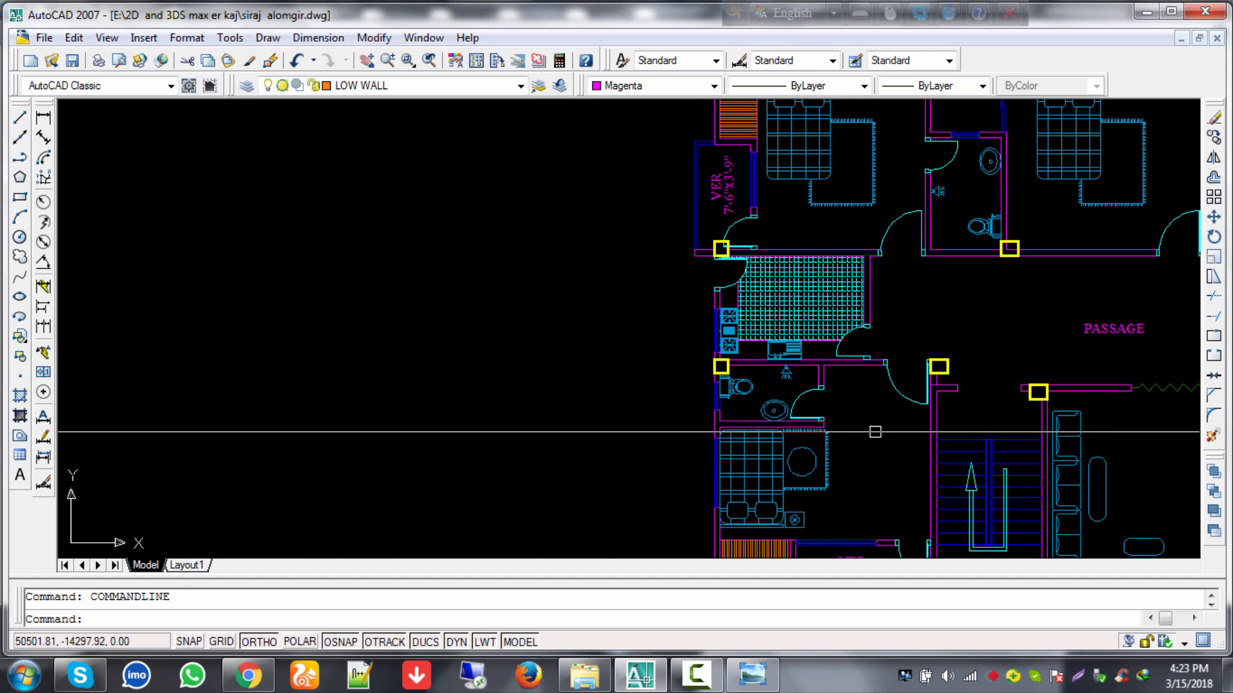
{"action": "scroll", "coordinate": [1010, 432], "scroll_direction": "down", "scroll_amount": 8}
{"action": "middle_click_drag", "start_coordinate": [1072, 441], "coordinate": [710, 352]}
{"action": "scroll", "coordinate": [1021, 347], "scroll_direction": "up", "scroll_amount": 6}
{"action": "mouse_move", "coordinate": [1020, 347]}
{"action": "middle_mouse_down"}
{"action": "mouse_move", "coordinate": [946, 349]}
{"action": "mouse_move", "coordinate": [693, 418]}
{"action": "middle_mouse_up"}
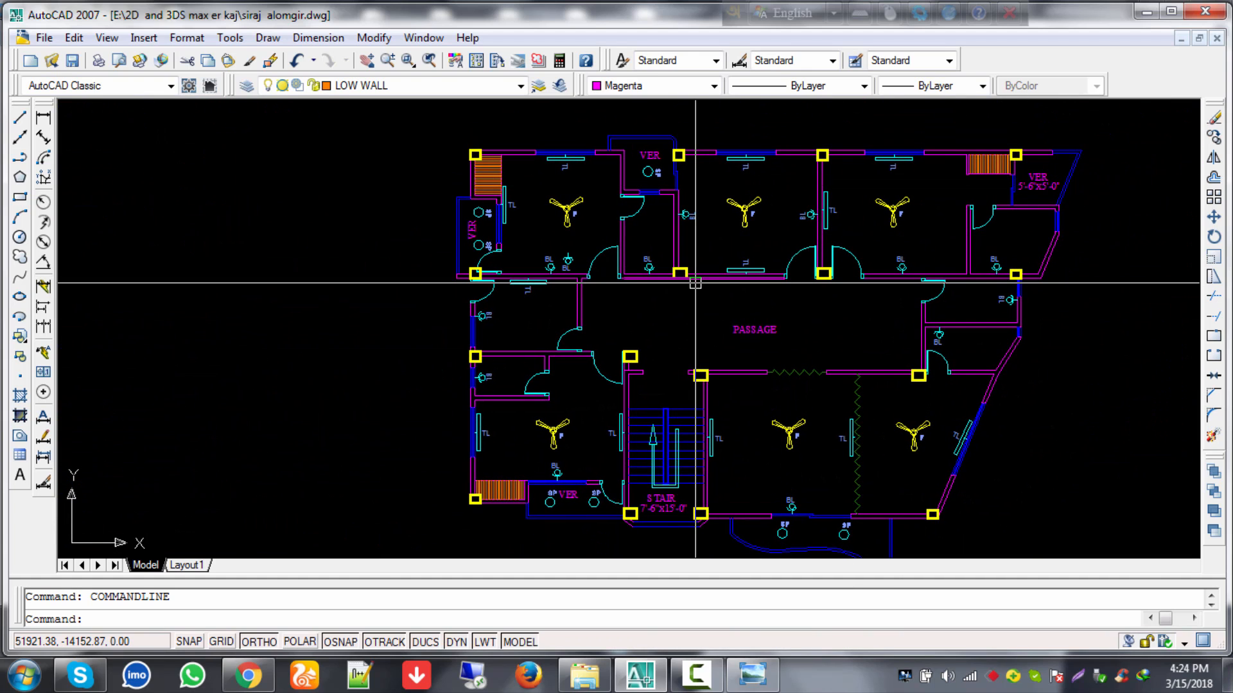
Step: Zoom out and pan around the sheet overview to look over the plans
{"action": "left_click", "coordinate": [706, 681]}
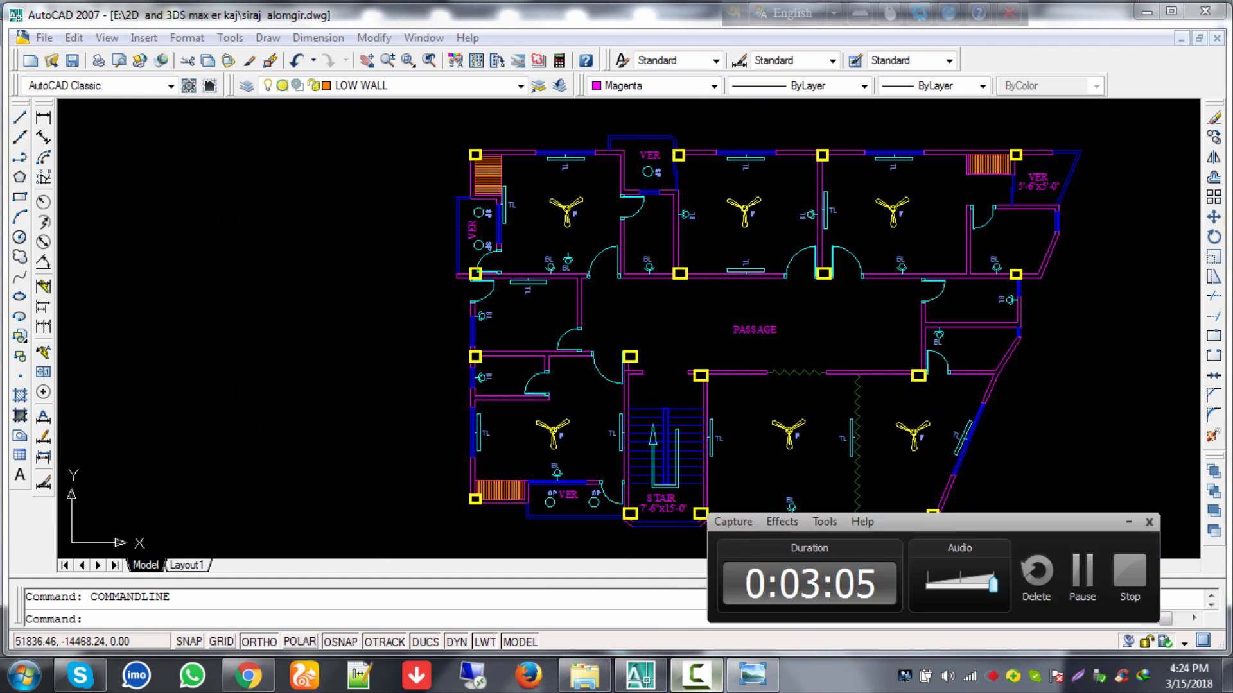
{"action": "left_click", "coordinate": [1192, 540]}
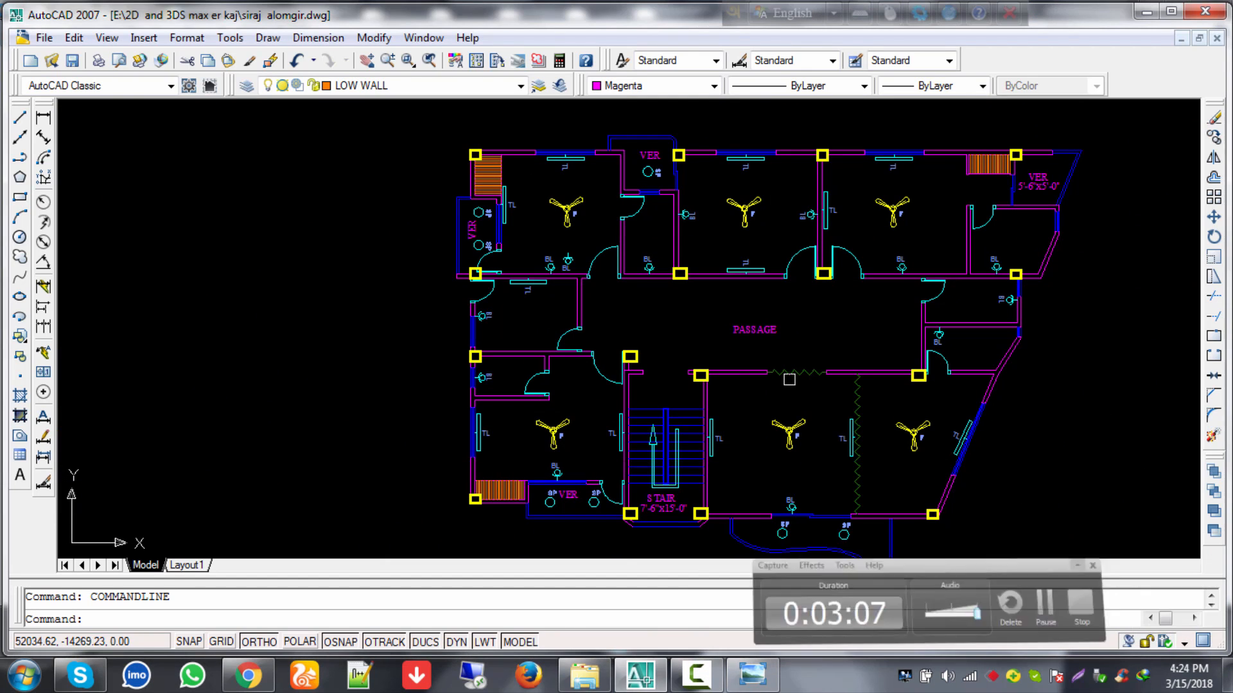
{"action": "scroll", "coordinate": [644, 366], "scroll_direction": "down", "scroll_amount": 6}
{"action": "scroll", "coordinate": [643, 366], "scroll_direction": "down", "scroll_amount": 1}
{"action": "middle_click_drag", "start_coordinate": [320, 370], "coordinate": [657, 287]}
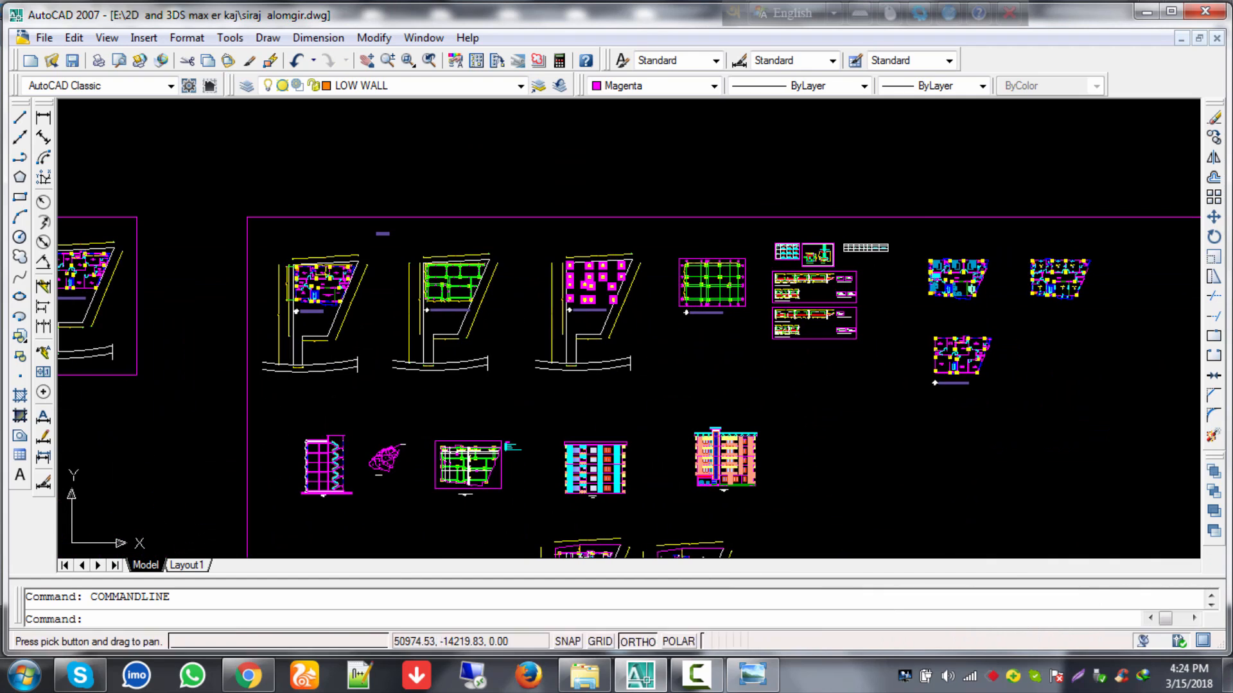
{"action": "mouse_move", "coordinate": [828, 255]}
{"action": "middle_mouse_down"}
{"action": "mouse_move", "coordinate": [875, 230]}
{"action": "mouse_move", "coordinate": [1051, 196]}
{"action": "middle_mouse_up"}
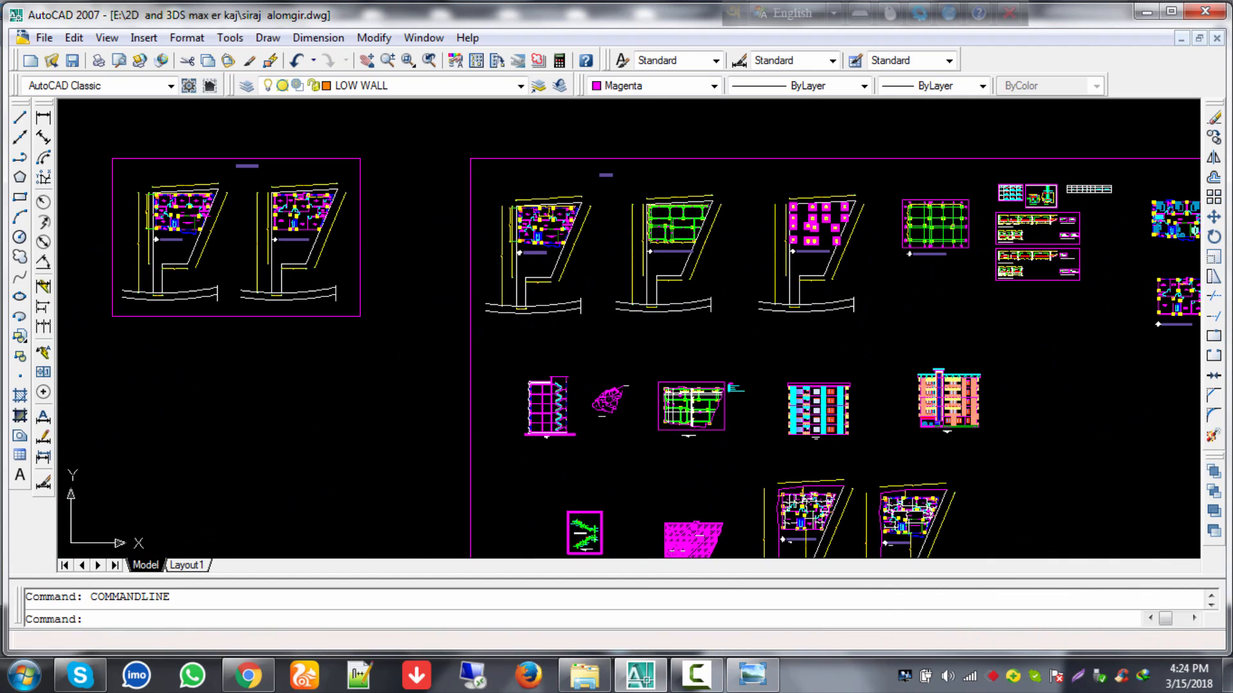
{"action": "middle_click_drag", "start_coordinate": [950, 431], "coordinate": [884, 403]}
{"action": "scroll", "coordinate": [884, 403], "scroll_direction": "up", "scroll_amount": 8}
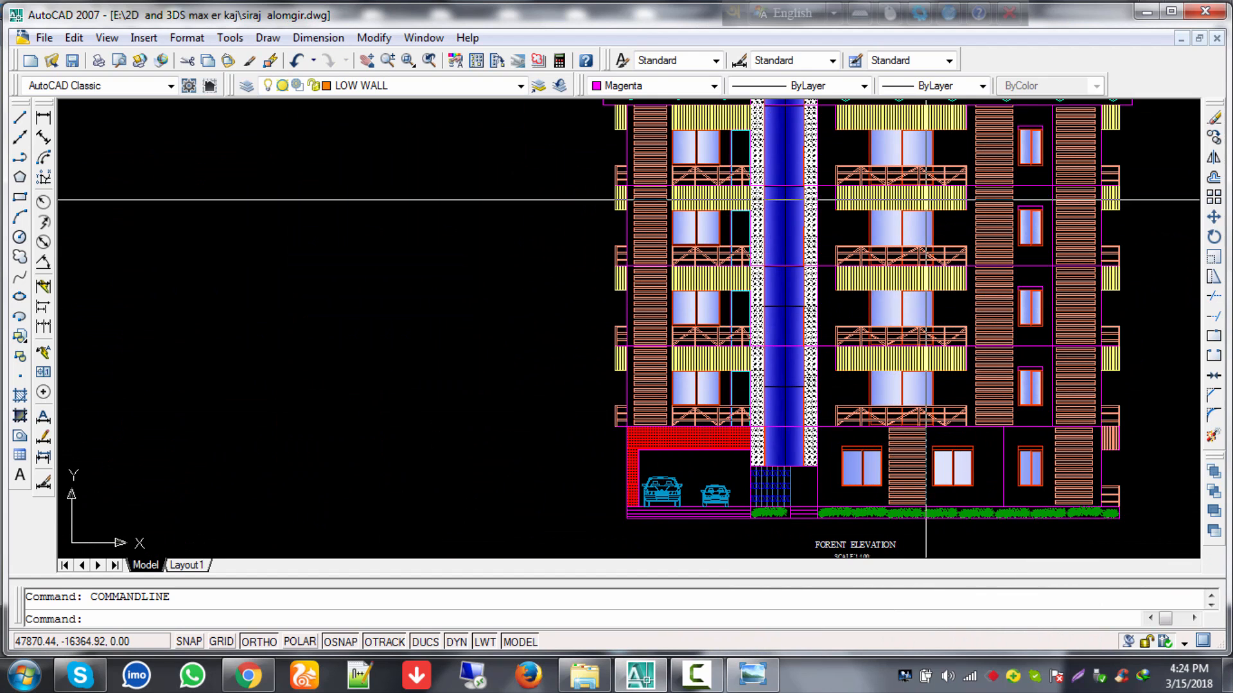
{"action": "scroll", "coordinate": [905, 199], "scroll_direction": "down", "scroll_amount": 4}
{"action": "scroll", "coordinate": [854, 135], "scroll_direction": "up", "scroll_amount": 5}
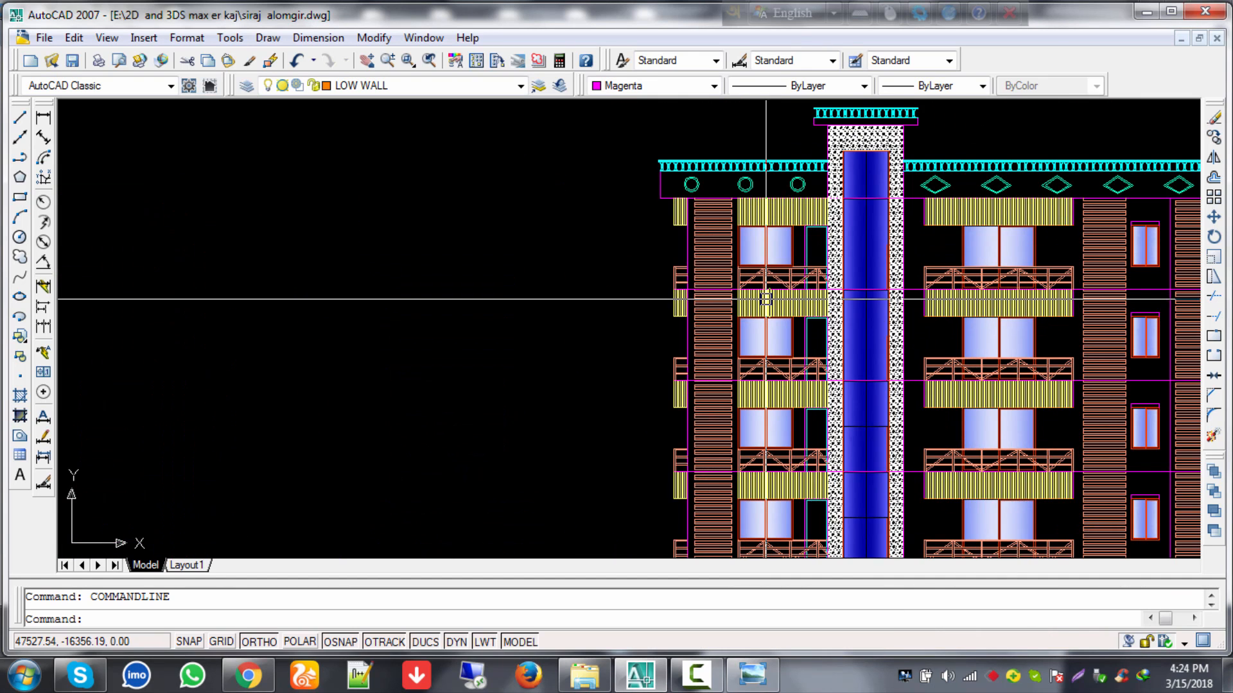
{"action": "scroll", "coordinate": [783, 319], "scroll_direction": "down", "scroll_amount": 2}
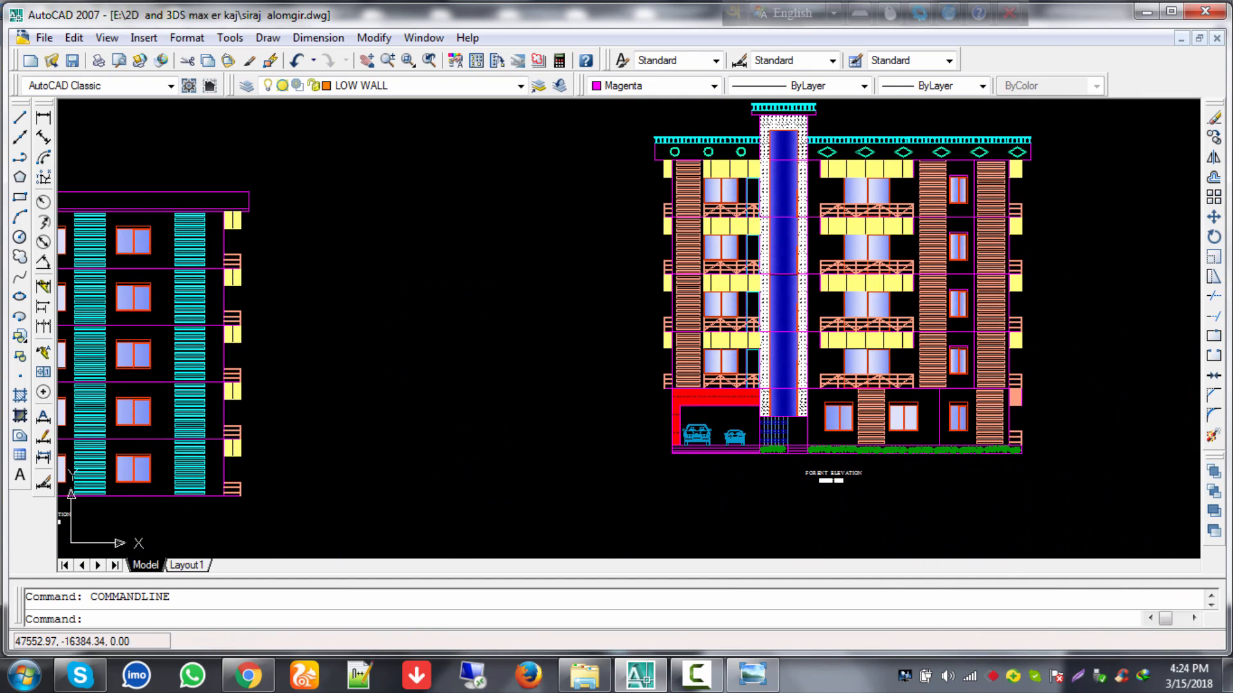
{"action": "scroll", "coordinate": [244, 328], "scroll_direction": "down", "scroll_amount": 4}
Step: Bring the floor plans beside the elevations and show the whole row of drawings
{"action": "middle_click_drag", "start_coordinate": [244, 327], "coordinate": [720, 311]}
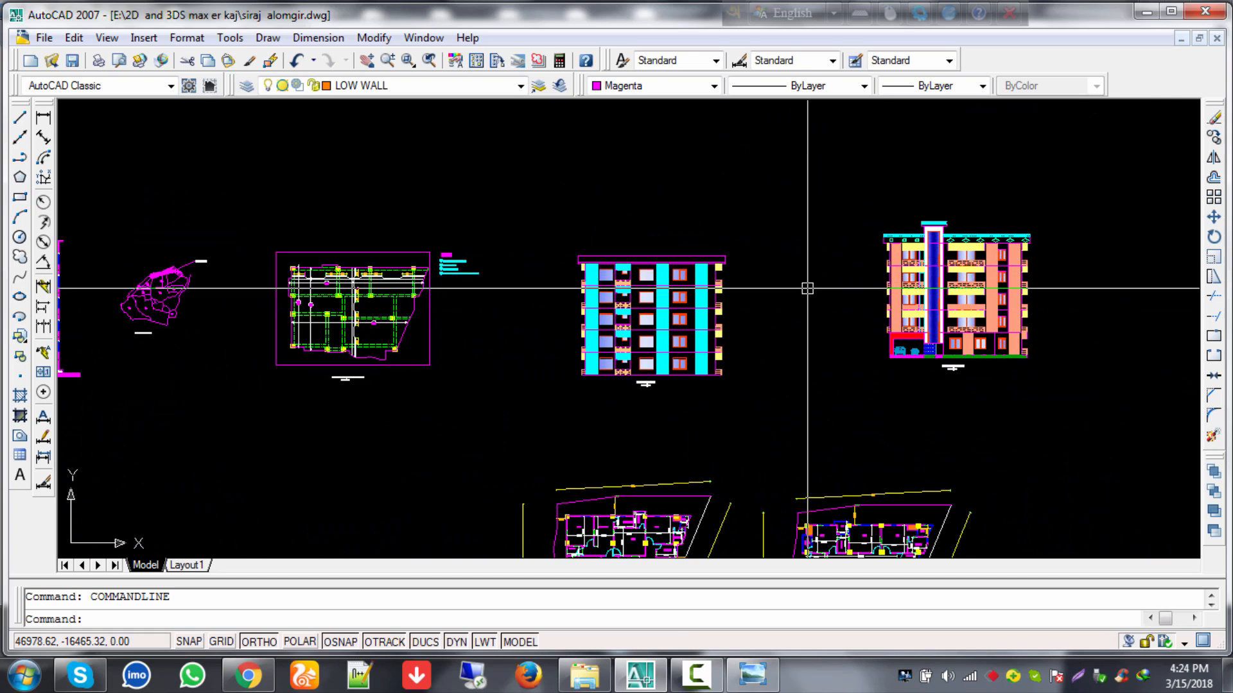
{"action": "middle_click_drag", "start_coordinate": [336, 297], "coordinate": [510, 292]}
{"action": "scroll", "coordinate": [510, 293], "scroll_direction": "up", "scroll_amount": 2}
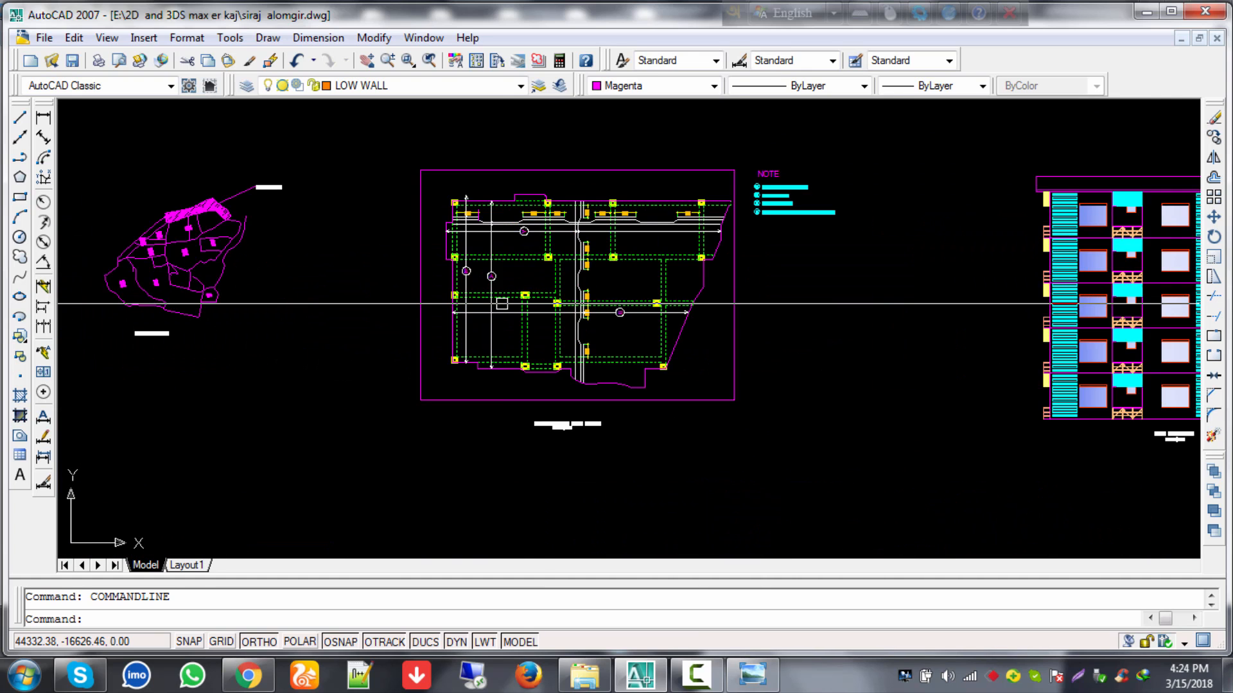
{"action": "scroll", "coordinate": [504, 303], "scroll_direction": "up", "scroll_amount": 6}
{"action": "scroll", "coordinate": [661, 242], "scroll_direction": "down", "scroll_amount": 6}
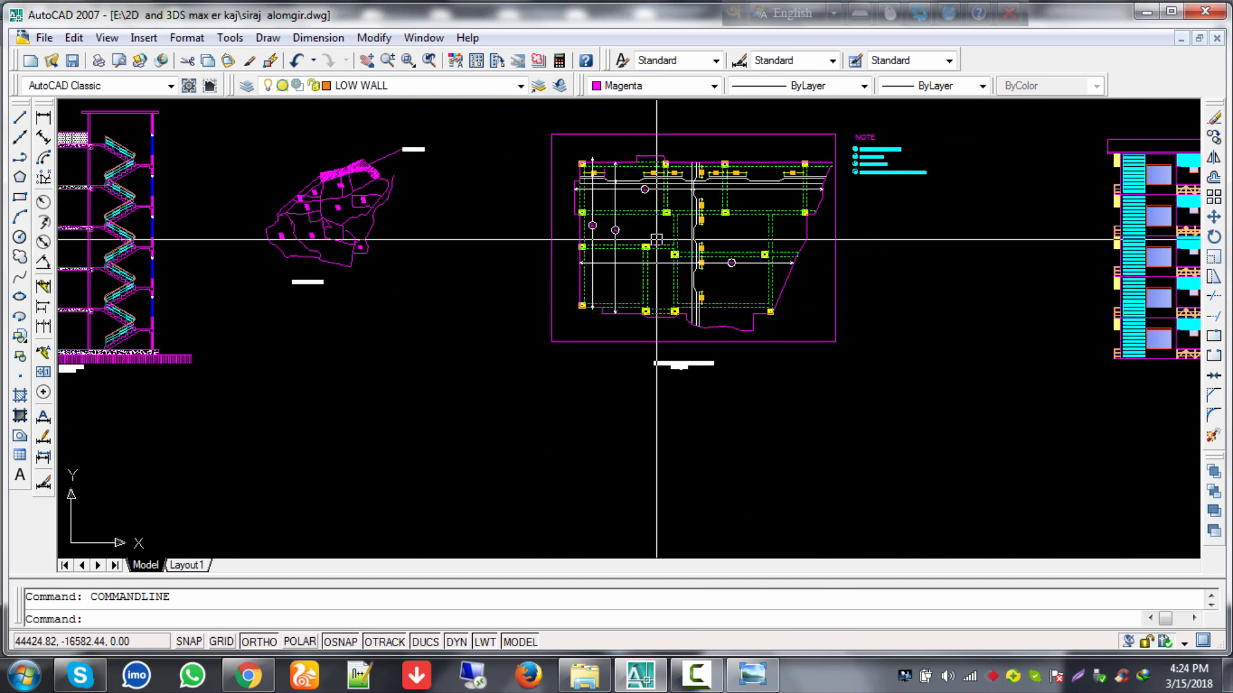
{"action": "middle_click_drag", "start_coordinate": [785, 209], "coordinate": [800, 241]}
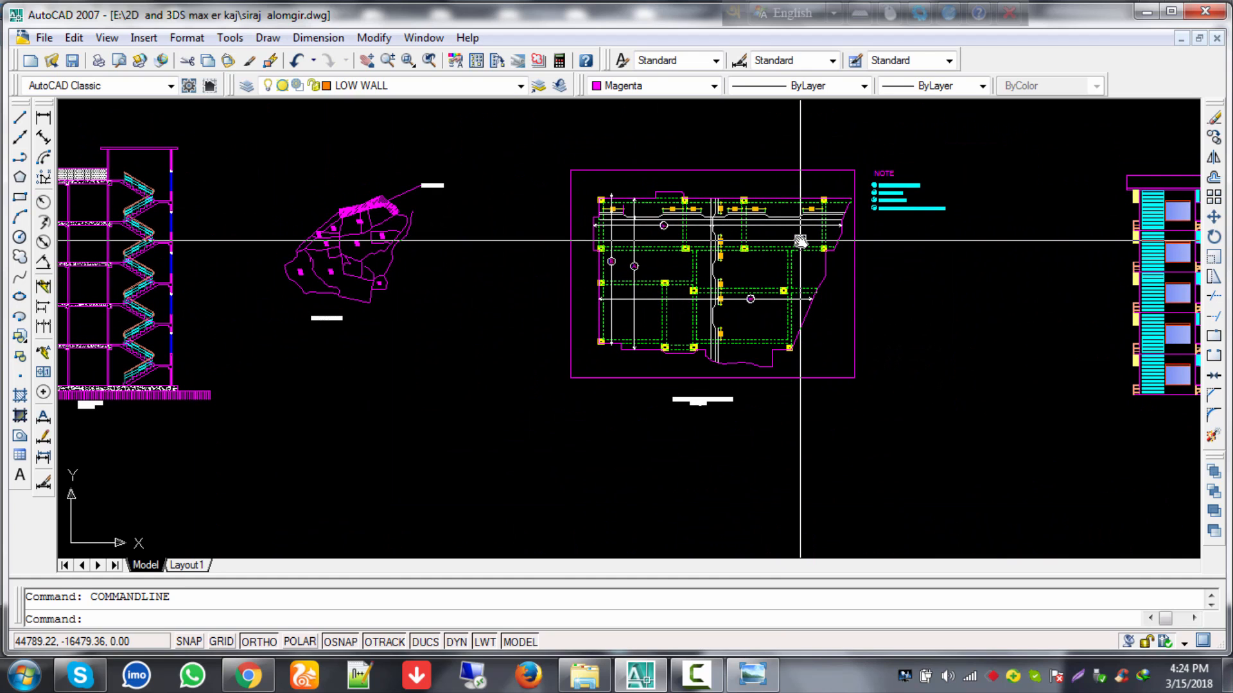
{"action": "scroll", "coordinate": [391, 286], "scroll_direction": "down", "scroll_amount": 3}
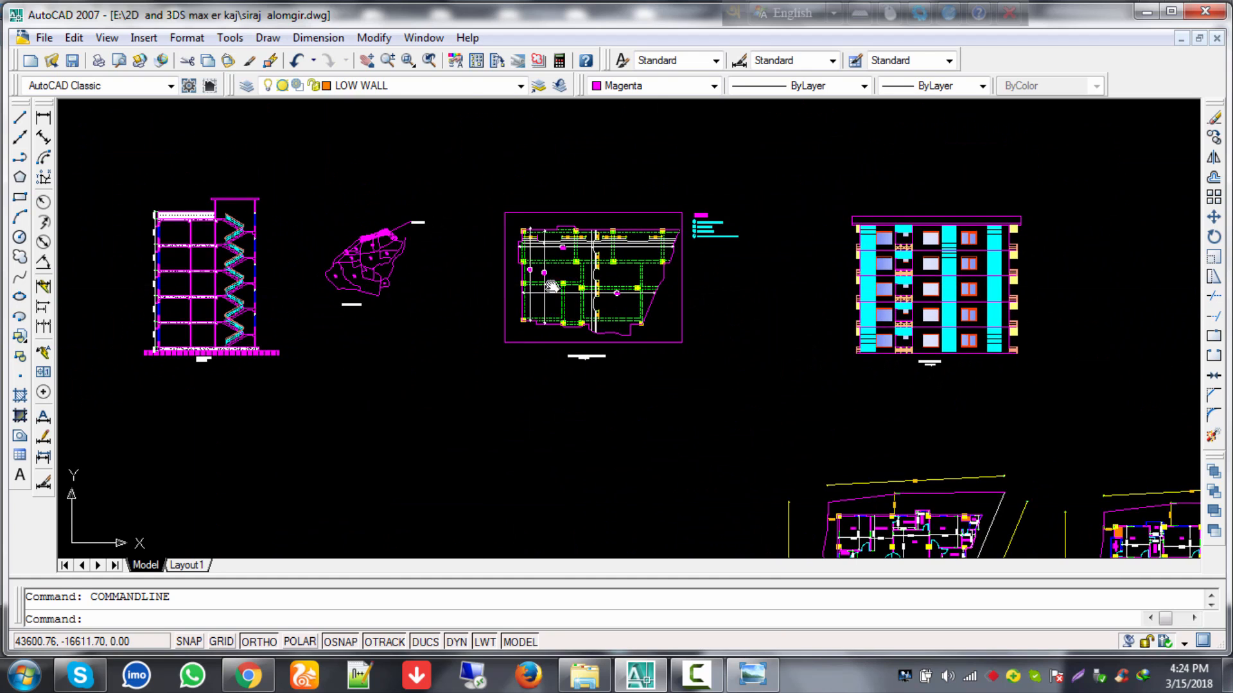
{"action": "middle_click_drag", "start_coordinate": [293, 279], "coordinate": [506, 278]}
{"action": "scroll", "coordinate": [505, 278], "scroll_direction": "up", "scroll_amount": 3}
{"action": "scroll", "coordinate": [527, 275], "scroll_direction": "up", "scroll_amount": 3}
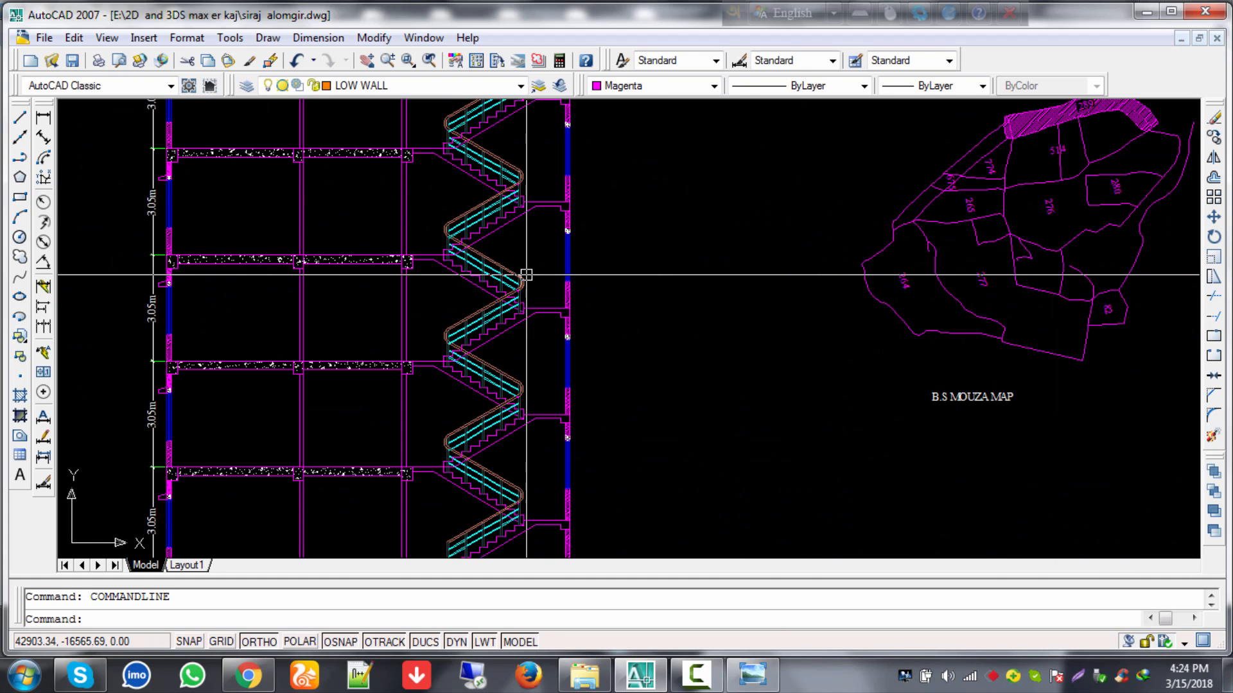
{"action": "scroll", "coordinate": [526, 275], "scroll_direction": "down", "scroll_amount": 6}
{"action": "scroll", "coordinate": [749, 386], "scroll_direction": "down", "scroll_amount": 5}
Step: Look over the stair detail sheet, then bring the building elevations back into view
{"action": "mouse_move", "coordinate": [749, 385]}
{"action": "middle_mouse_down"}
{"action": "mouse_move", "coordinate": [663, 432]}
{"action": "mouse_move", "coordinate": [664, 465]}
{"action": "mouse_move", "coordinate": [724, 344]}
{"action": "middle_mouse_up"}
{"action": "scroll", "coordinate": [558, 460], "scroll_direction": "up", "scroll_amount": 6}
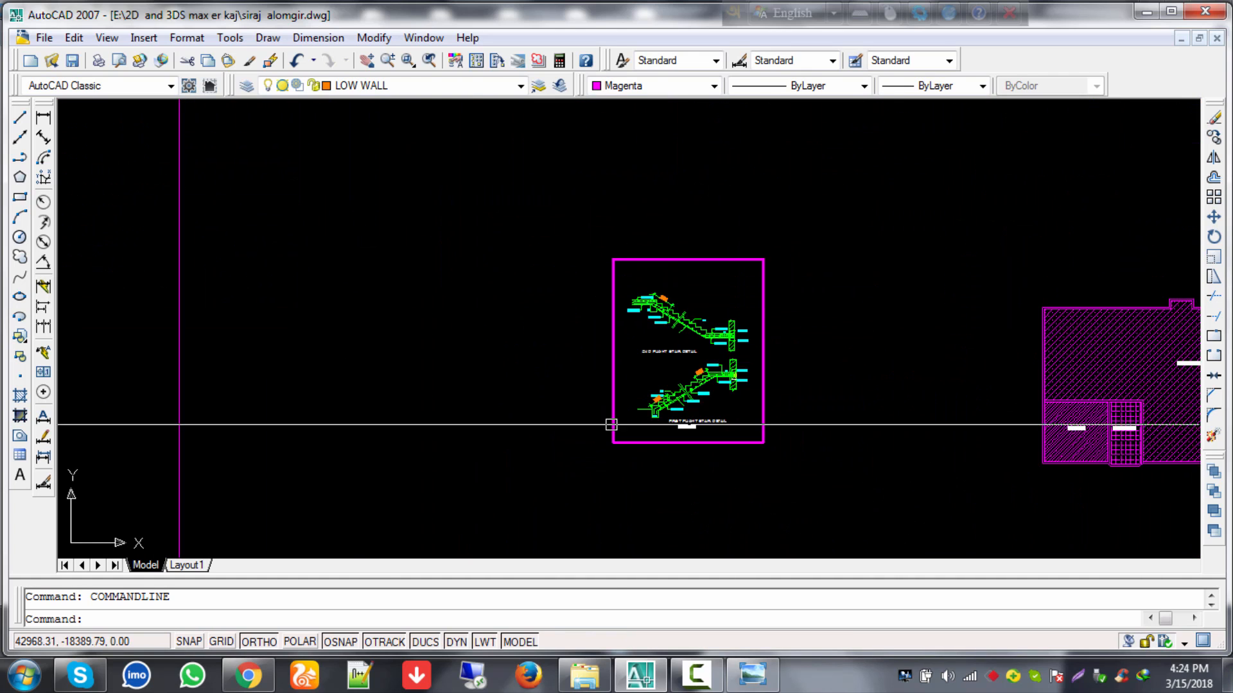
{"action": "scroll", "coordinate": [791, 327], "scroll_direction": "up", "scroll_amount": 5}
{"action": "scroll", "coordinate": [517, 363], "scroll_direction": "up", "scroll_amount": 1}
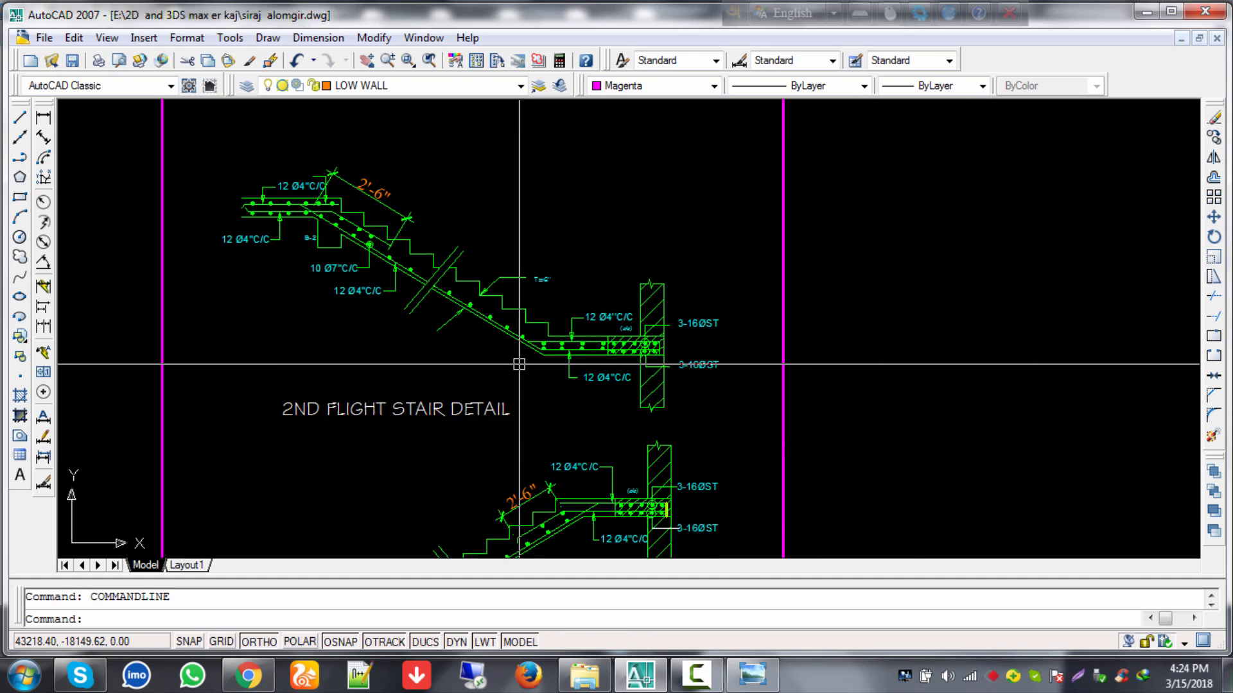
{"action": "scroll", "coordinate": [519, 364], "scroll_direction": "down", "scroll_amount": 6}
{"action": "scroll", "coordinate": [820, 349], "scroll_direction": "down", "scroll_amount": 2}
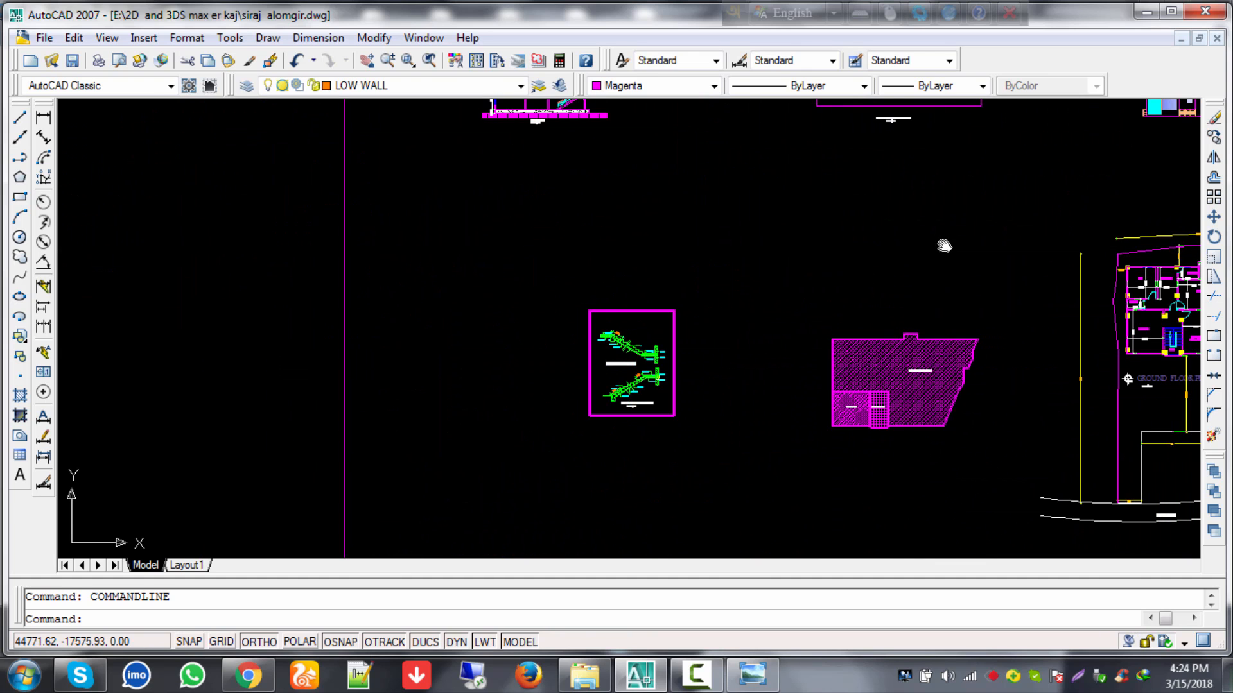
{"action": "middle_click_drag", "start_coordinate": [945, 243], "coordinate": [605, 536]}
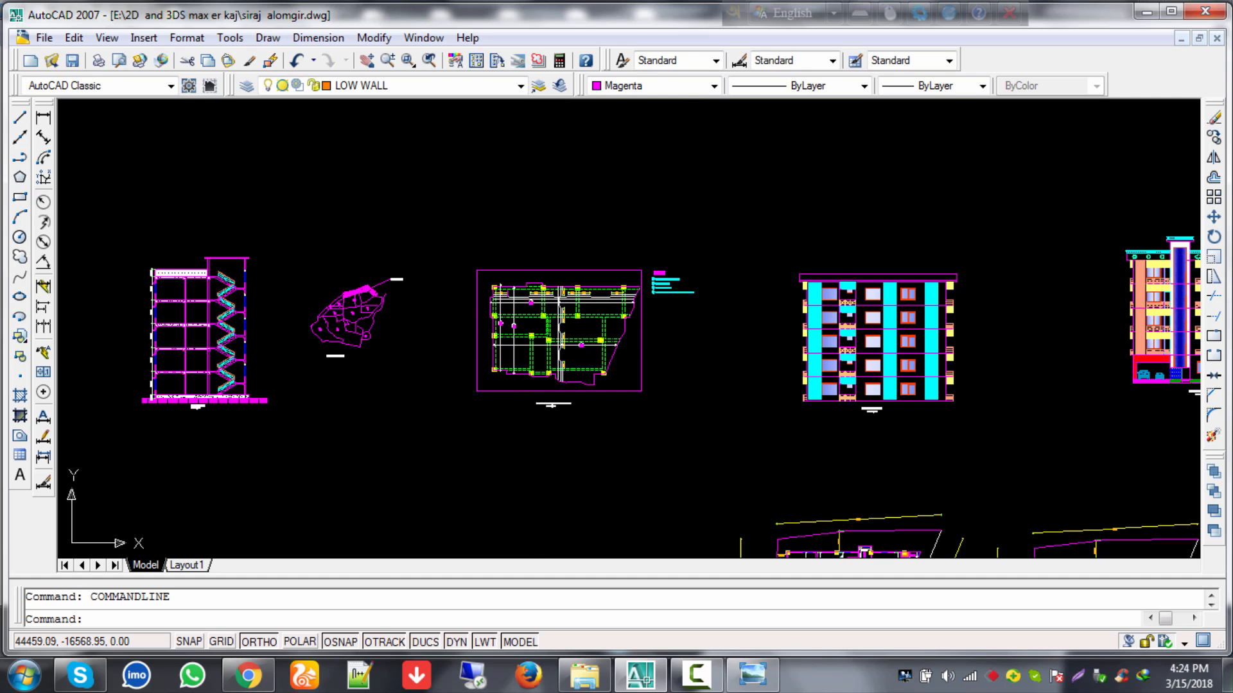
{"action": "scroll", "coordinate": [911, 341], "scroll_direction": "down", "scroll_amount": 2}
{"action": "middle_click_drag", "start_coordinate": [742, 547], "coordinate": [710, 585]}
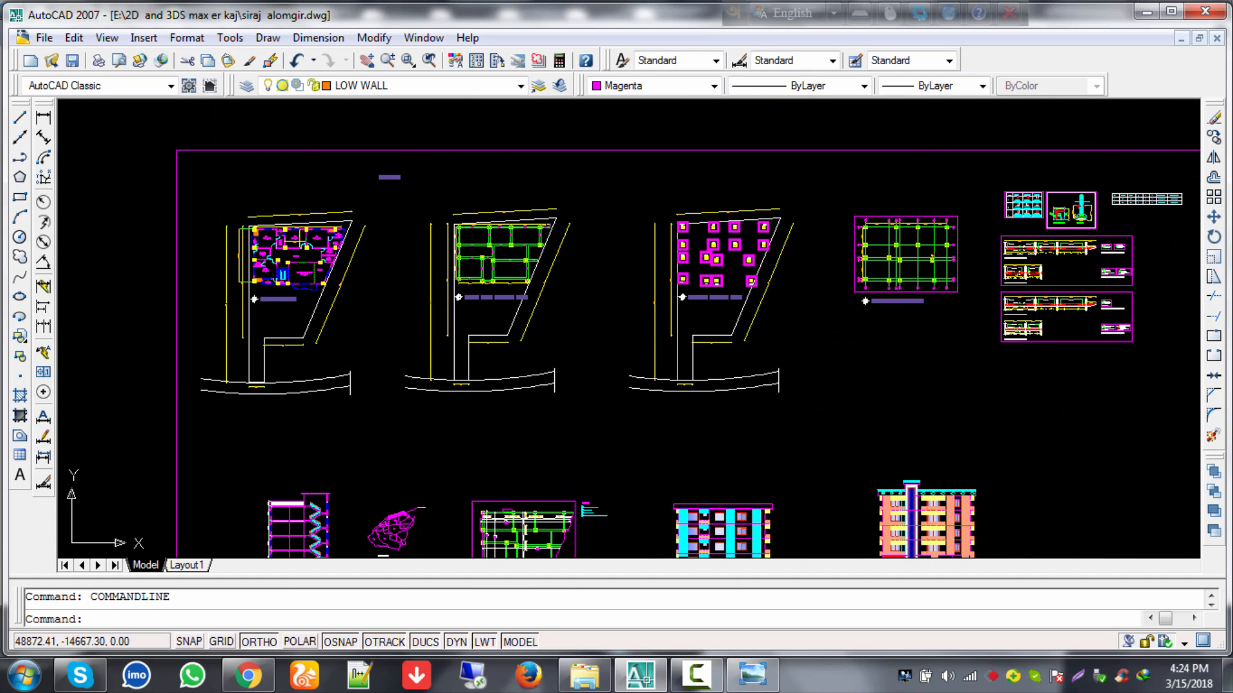
Step: Pan from the floor plans sheet over the footing plan to the GB-1 long section
{"action": "scroll", "coordinate": [1061, 256], "scroll_direction": "down", "scroll_amount": 2}
{"action": "middle_click_drag", "start_coordinate": [1061, 256], "coordinate": [680, 351]}
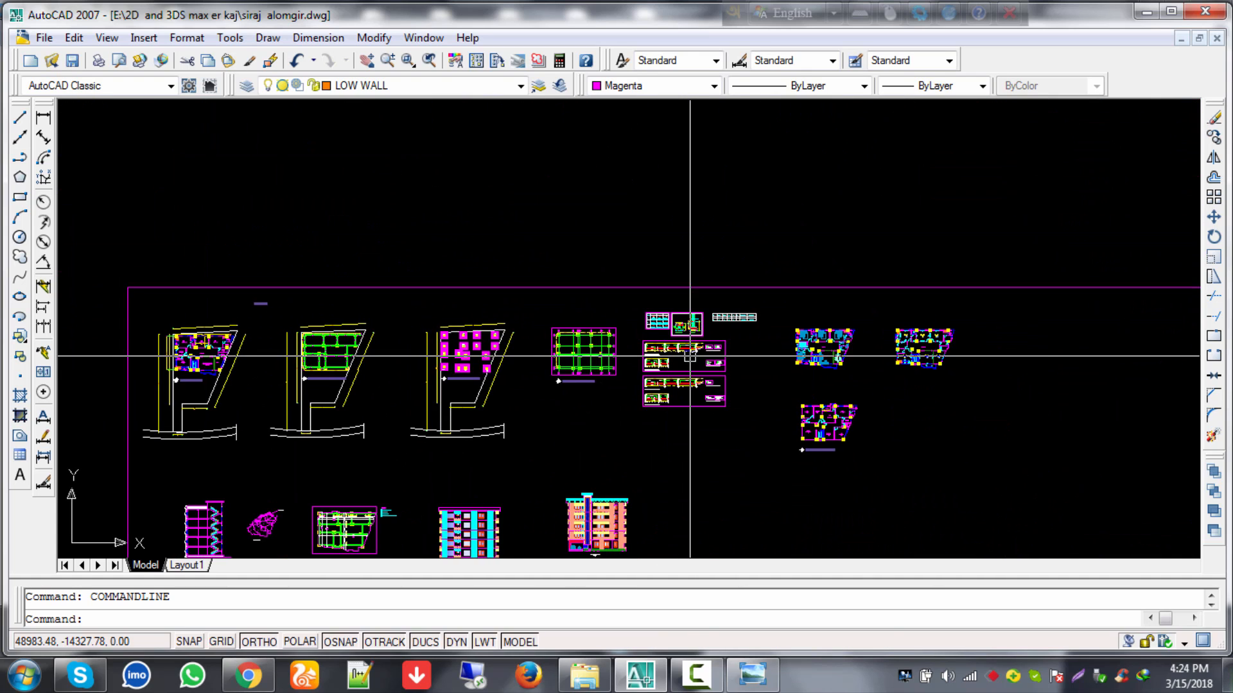
{"action": "scroll", "coordinate": [686, 350], "scroll_direction": "up", "scroll_amount": 5}
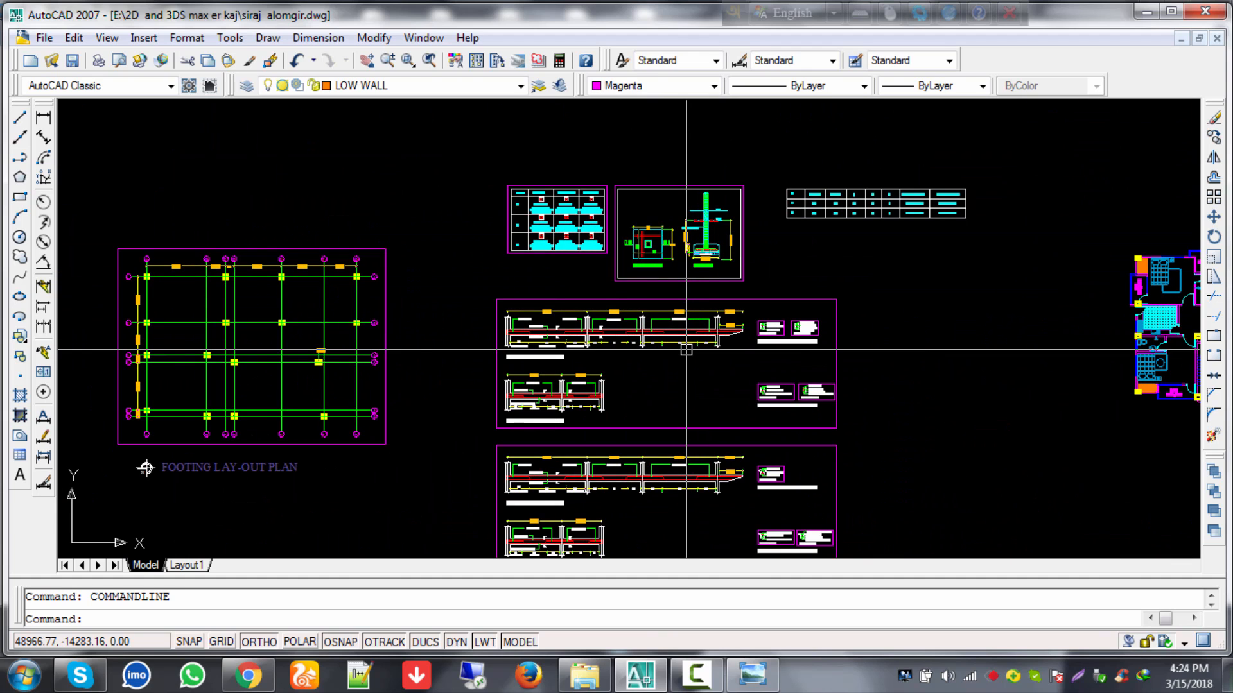
{"action": "scroll", "coordinate": [681, 353], "scroll_direction": "up", "scroll_amount": 3}
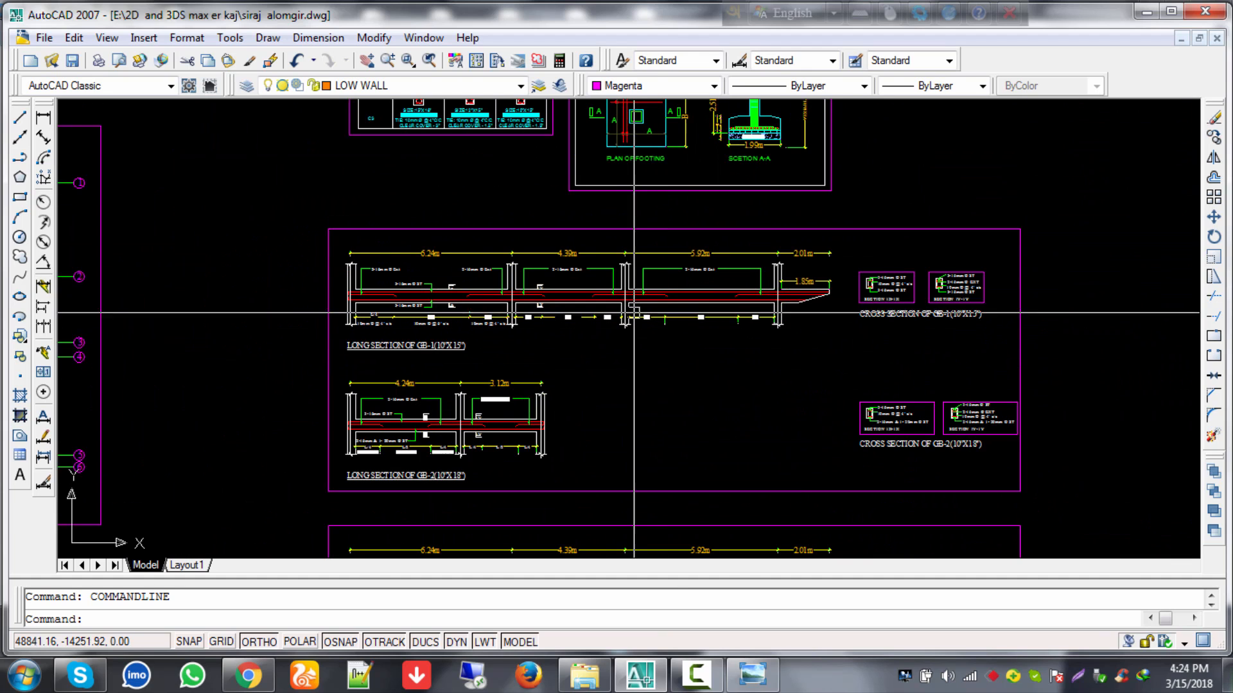
{"action": "scroll", "coordinate": [655, 222], "scroll_direction": "down", "scroll_amount": 2}
{"action": "mouse_move", "coordinate": [653, 249]}
{"action": "middle_mouse_down"}
{"action": "mouse_move", "coordinate": [607, 421]}
{"action": "mouse_move", "coordinate": [613, 447]}
{"action": "middle_mouse_up"}
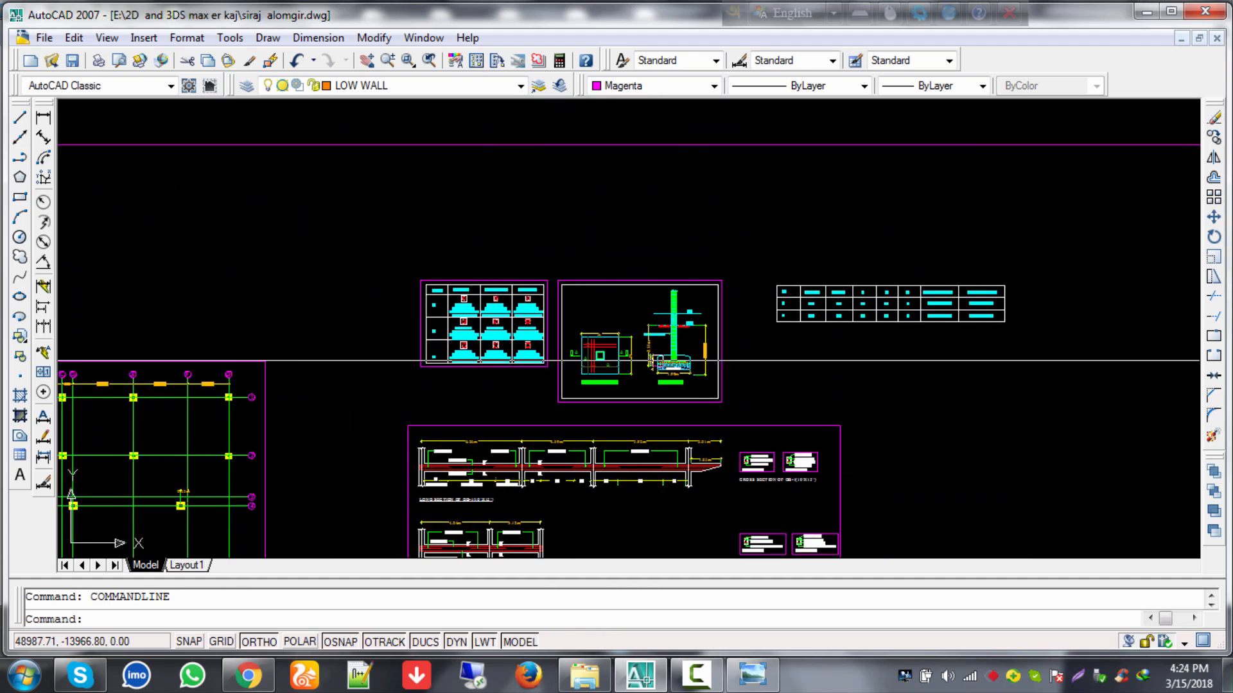
{"action": "scroll", "coordinate": [656, 358], "scroll_direction": "up", "scroll_amount": 5}
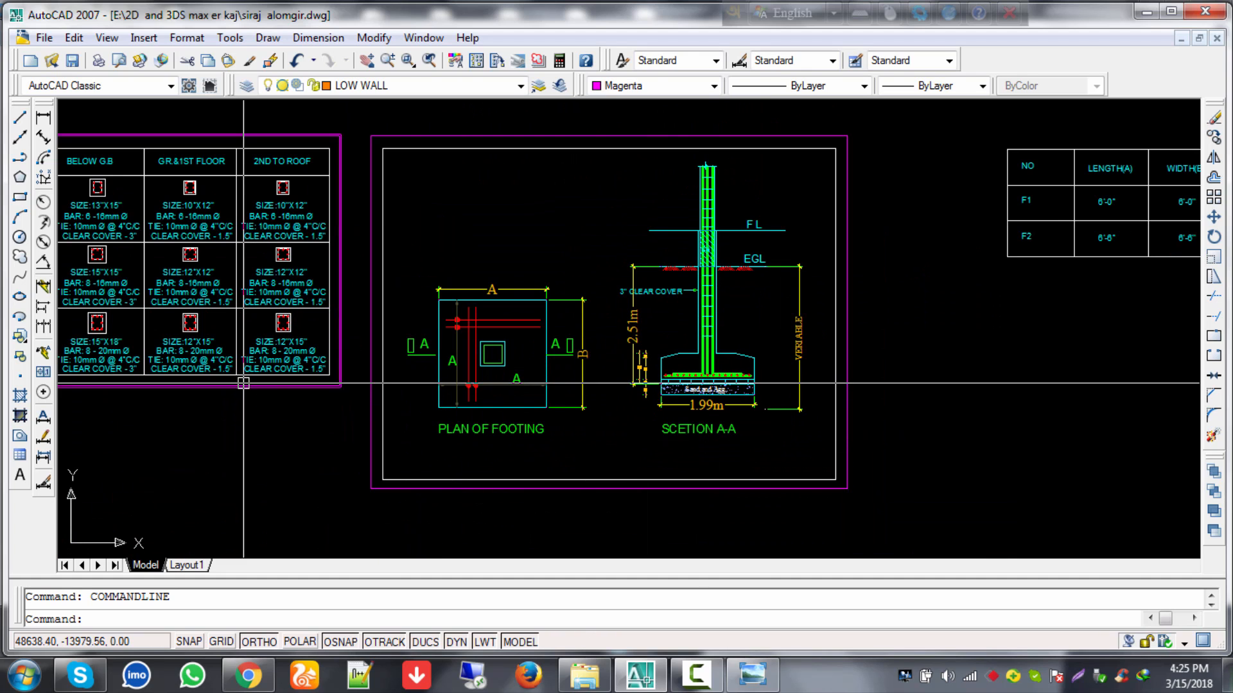
{"action": "middle_click_drag", "start_coordinate": [706, 313], "coordinate": [954, 148]}
{"action": "middle_click_drag", "start_coordinate": [708, 374], "coordinate": [701, 210]}
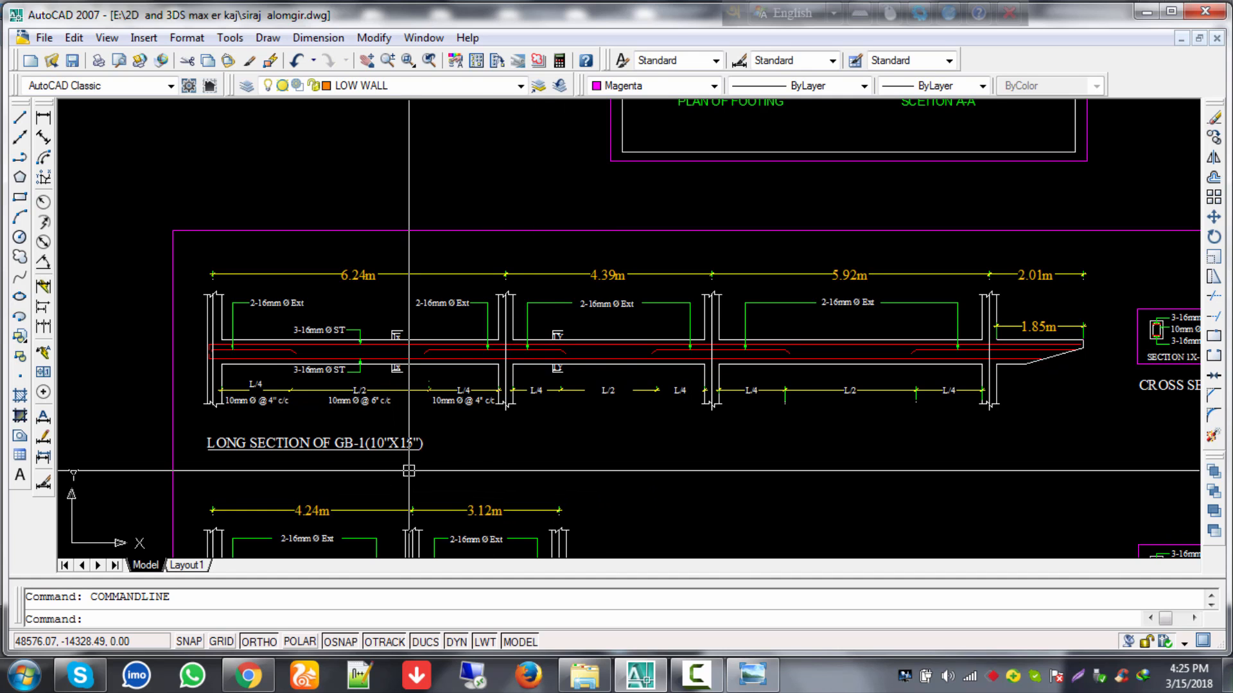
Step: Zoom out and pan until all the drawing sheets are visible side by side
{"action": "scroll", "coordinate": [408, 470], "scroll_direction": "down", "scroll_amount": 2}
{"action": "scroll", "coordinate": [408, 470], "scroll_direction": "down", "scroll_amount": 6}
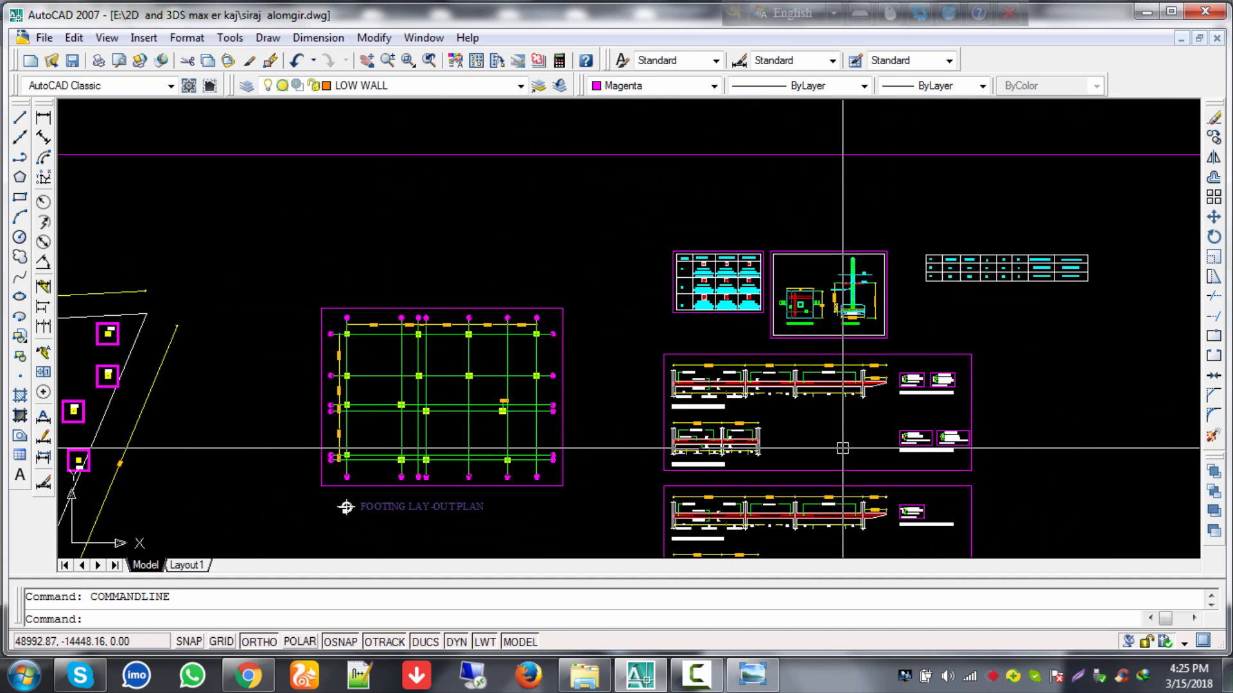
{"action": "middle_click_drag", "start_coordinate": [921, 456], "coordinate": [619, 301]}
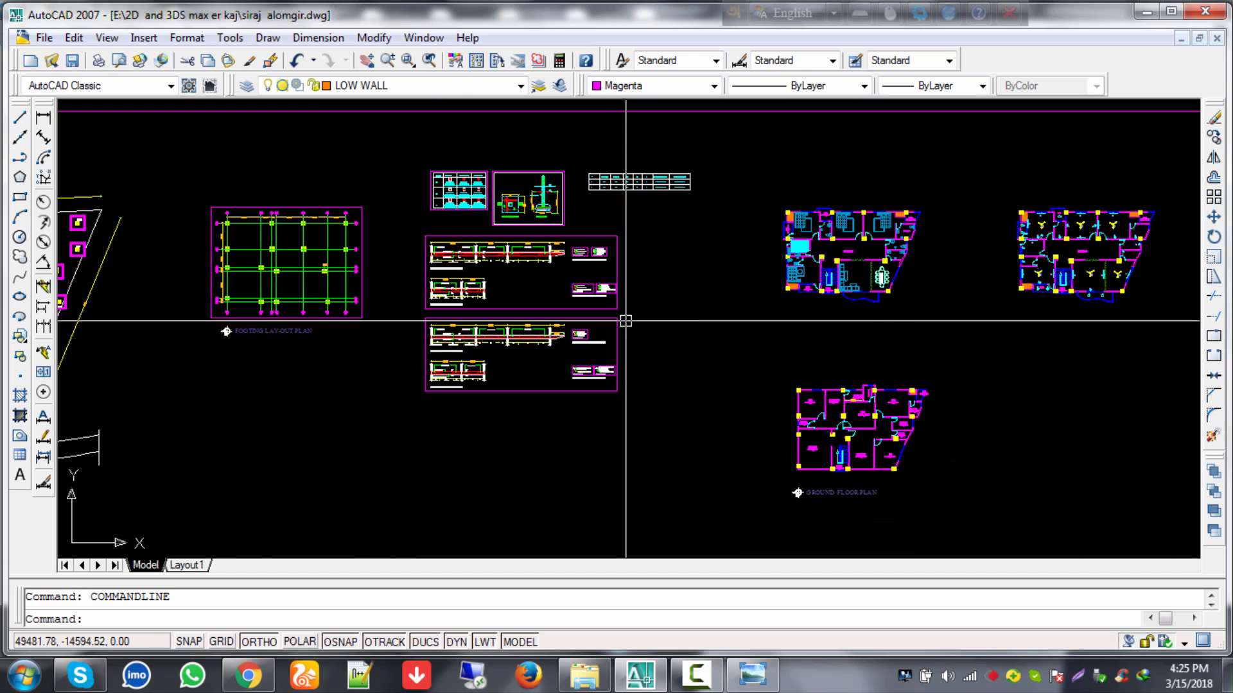
{"action": "scroll", "coordinate": [616, 276], "scroll_direction": "up", "scroll_amount": 8}
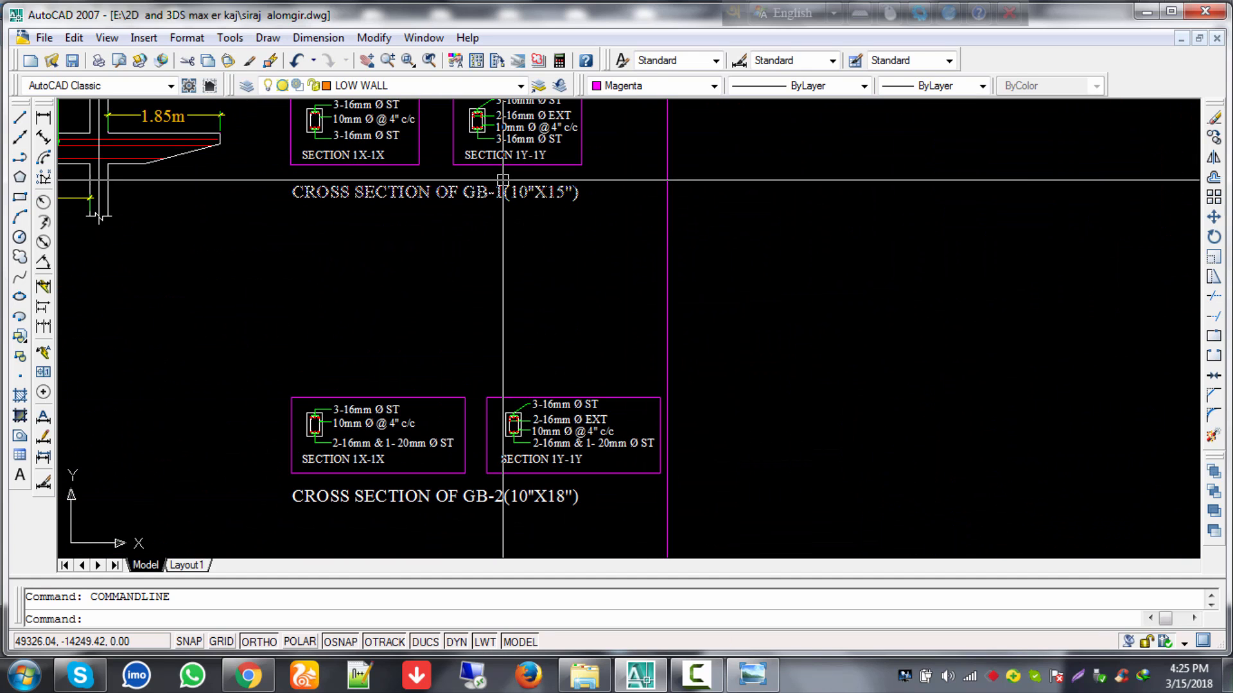
{"action": "scroll", "coordinate": [526, 356], "scroll_direction": "down", "scroll_amount": 8}
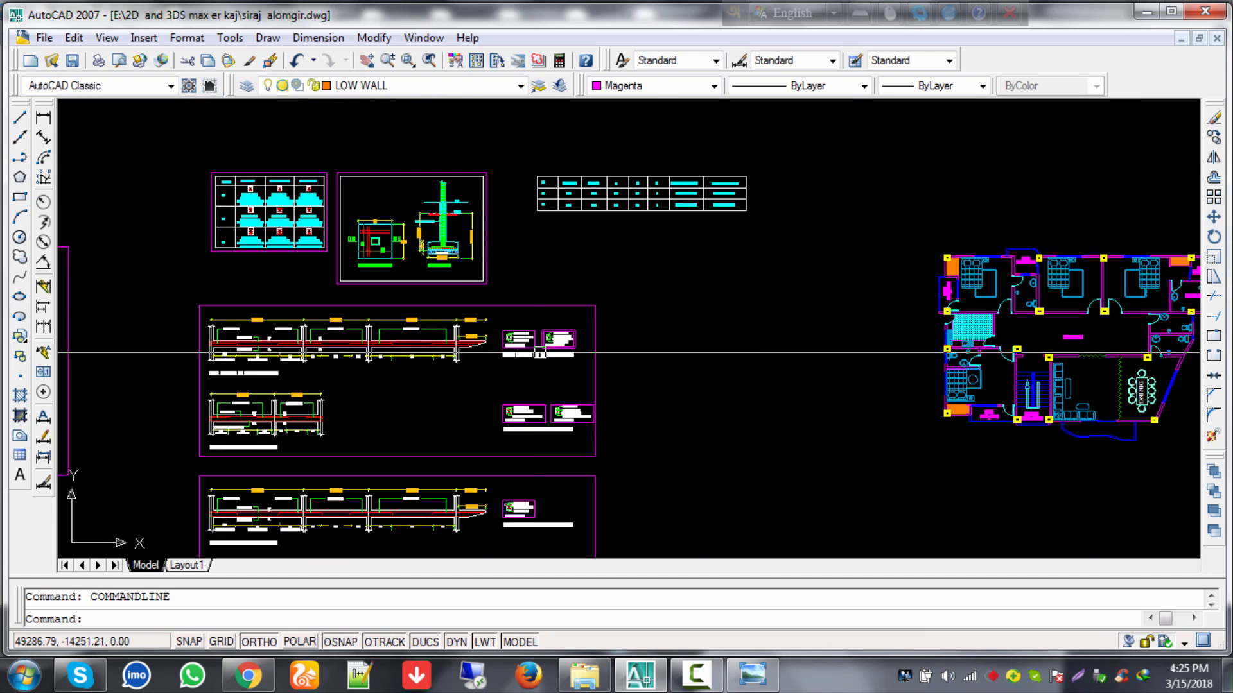
{"action": "scroll", "coordinate": [540, 342], "scroll_direction": "down", "scroll_amount": 2}
{"action": "middle_click_drag", "start_coordinate": [413, 354], "coordinate": [906, 282]}
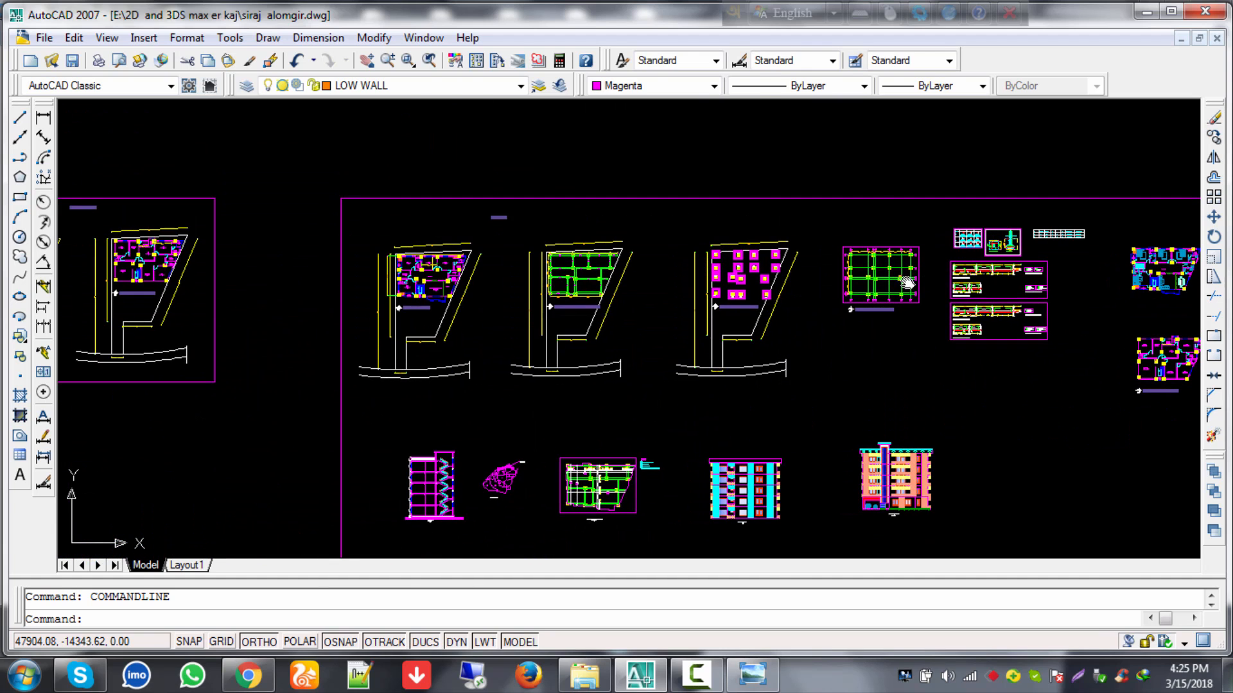
{"action": "scroll", "coordinate": [818, 313], "scroll_direction": "down", "scroll_amount": 3}
{"action": "scroll", "coordinate": [358, 402], "scroll_direction": "down", "scroll_amount": 1}
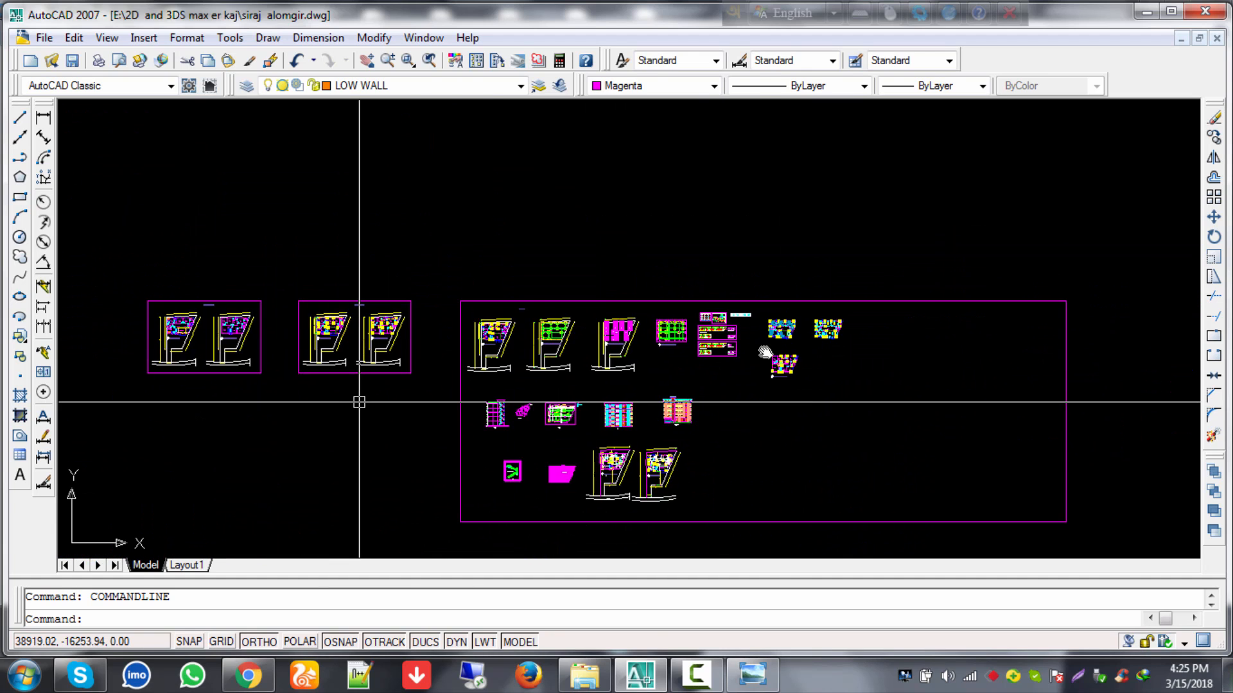
{"action": "middle_click_drag", "start_coordinate": [358, 402], "coordinate": [740, 351]}
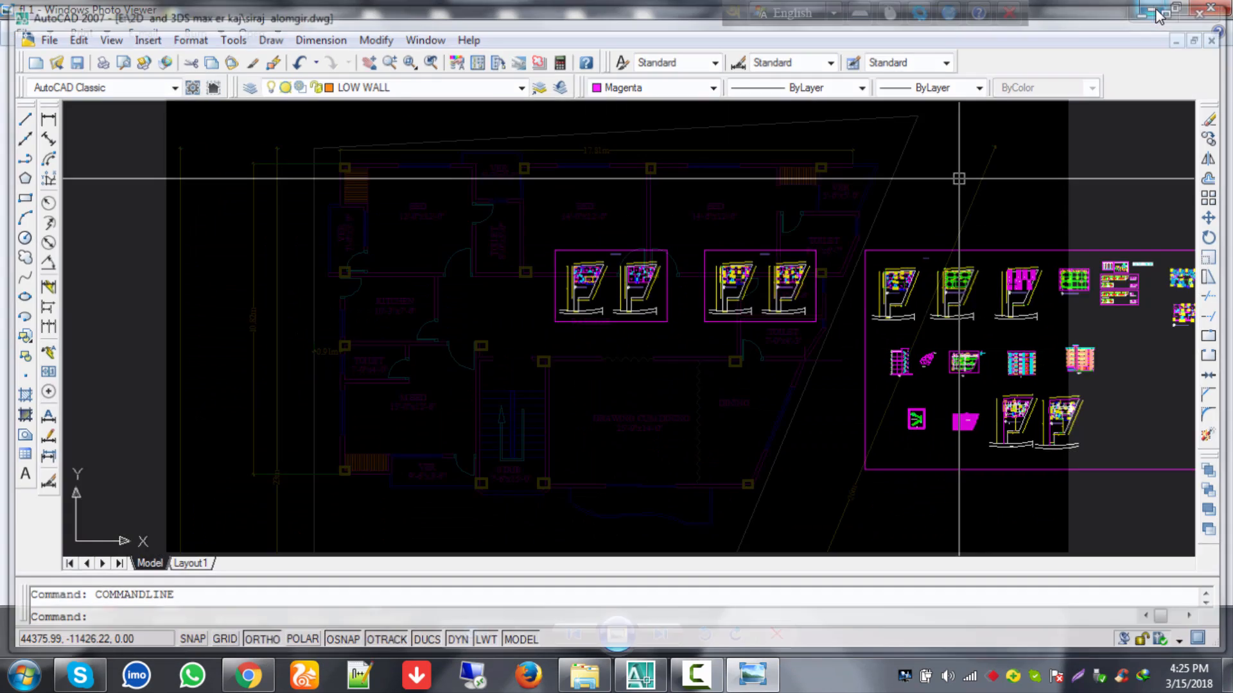
Step: Minimize AutoCAD and close the fl 1 floor-plan image
{"action": "left_click", "coordinate": [1154, 11]}
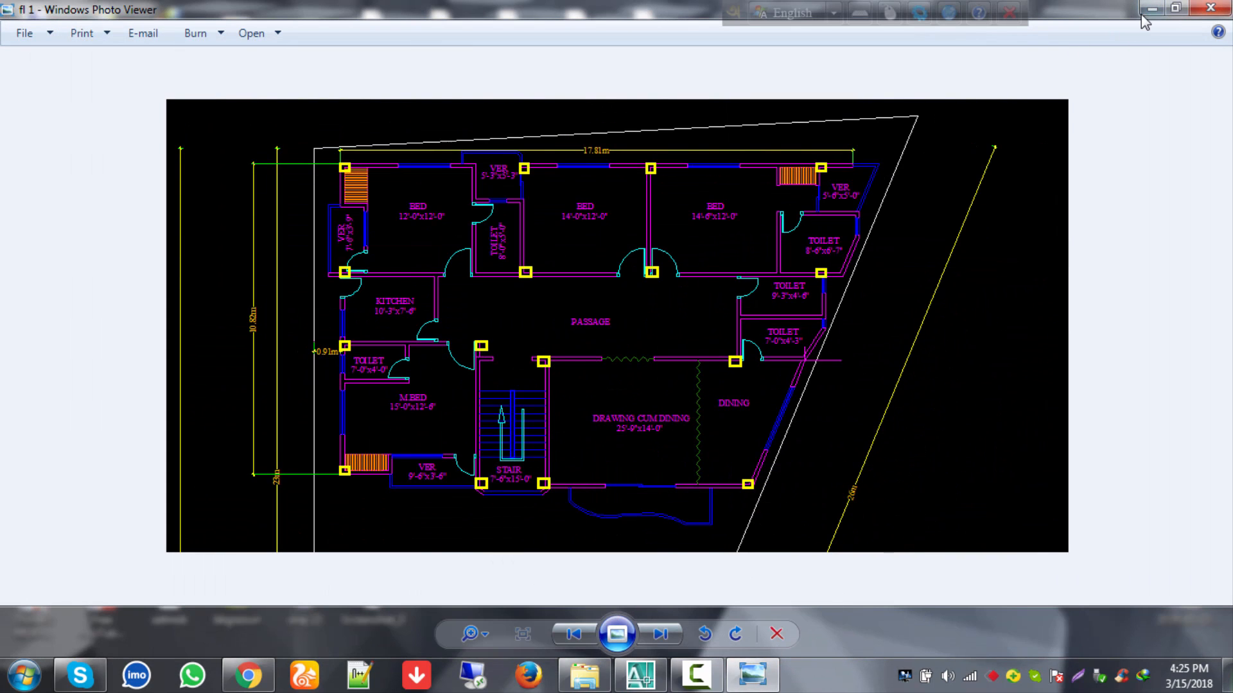
{"action": "left_click", "coordinate": [697, 674]}
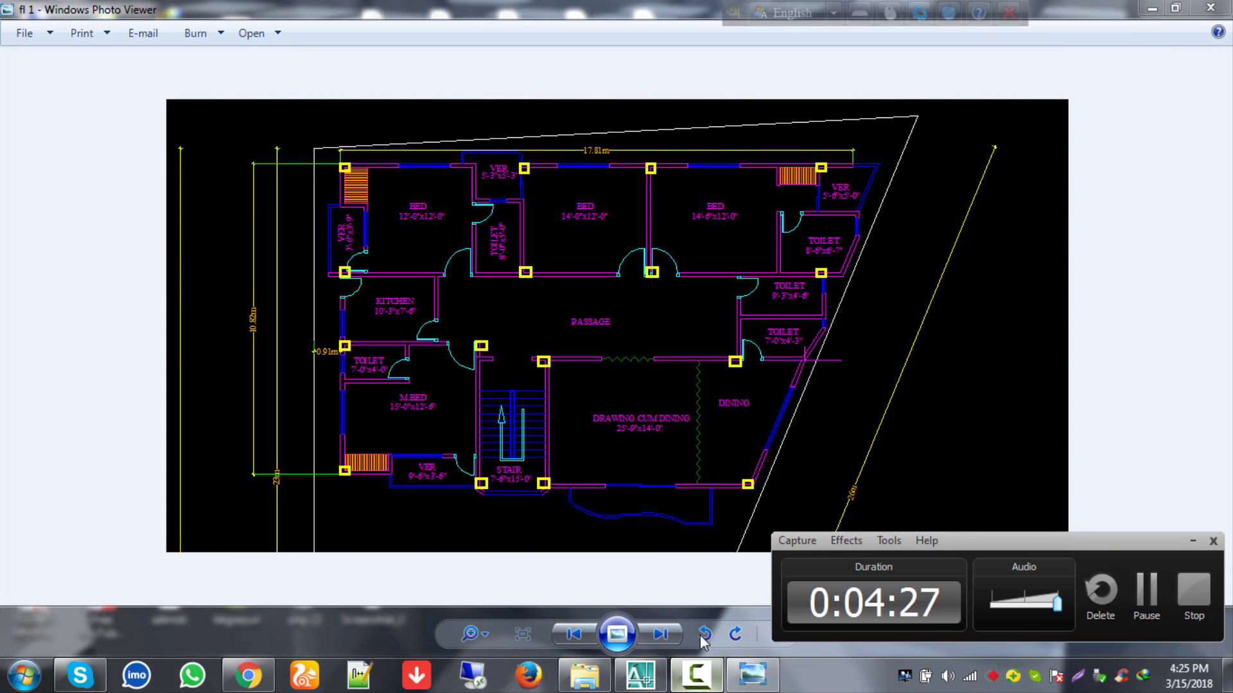
{"action": "left_click", "coordinate": [1225, 6]}
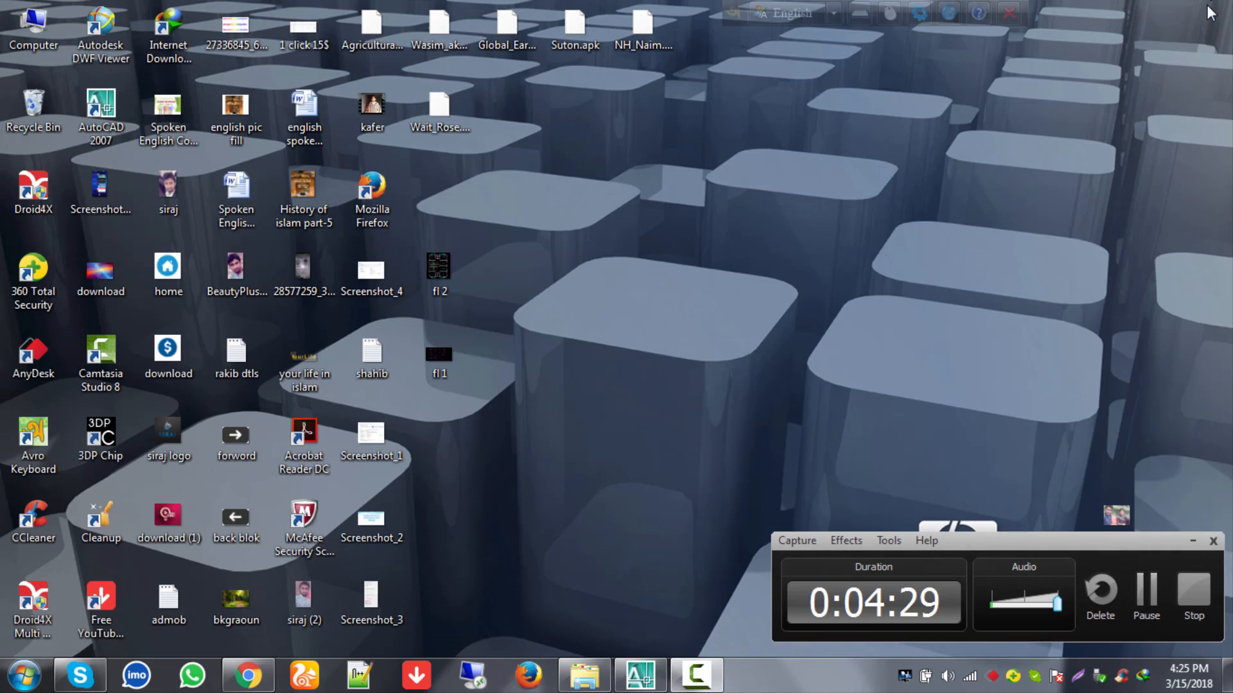
{"action": "left_click", "coordinate": [642, 678]}
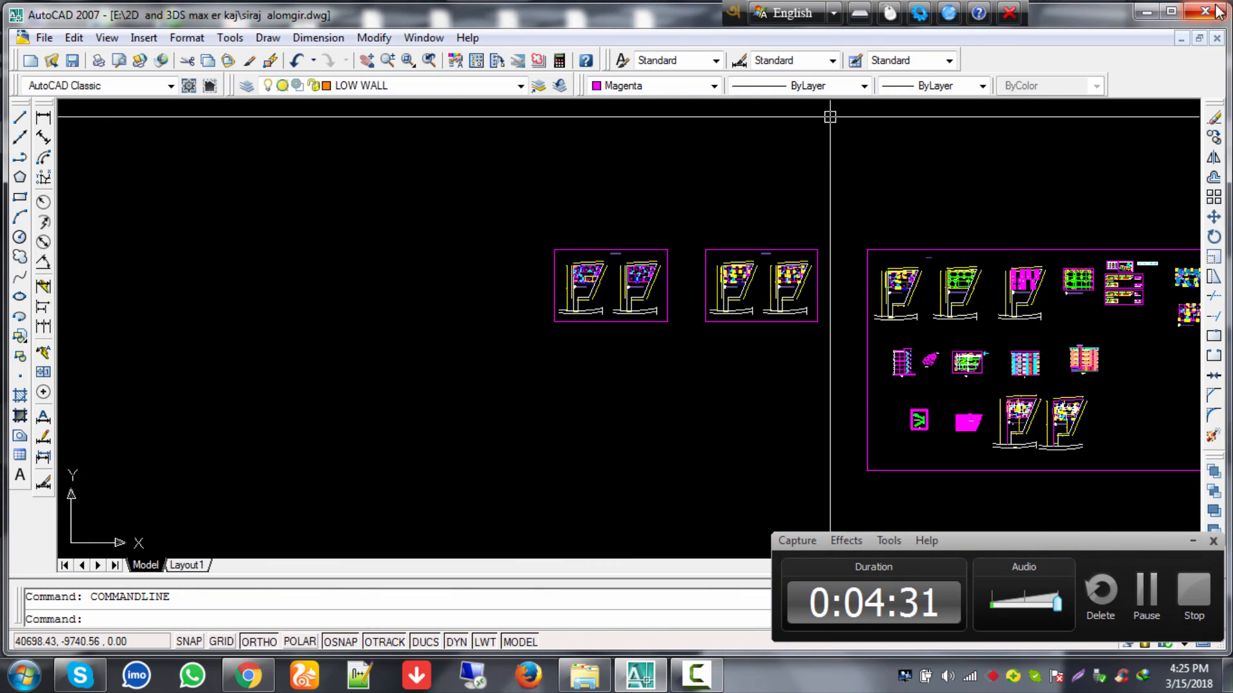
{"action": "left_click", "coordinate": [1213, 11]}
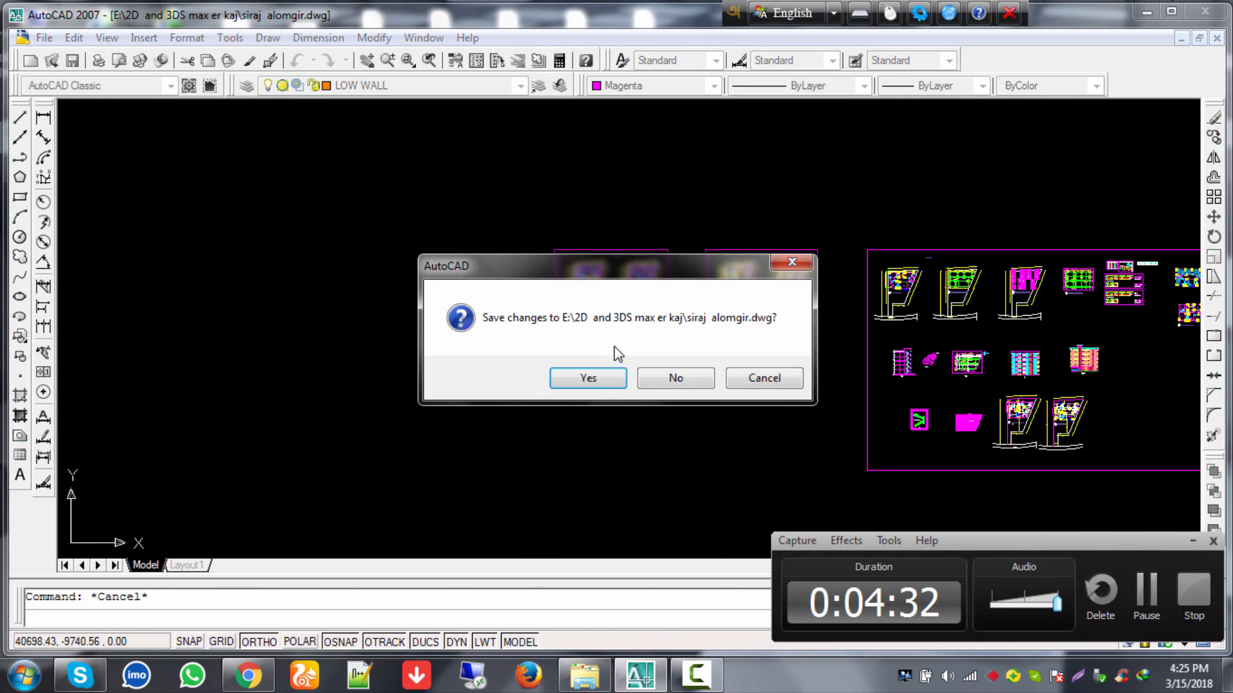
{"action": "left_click", "coordinate": [667, 379]}
Step: View and close the fl 2 image, then refresh the desktop
{"action": "double_click", "coordinate": [449, 269]}
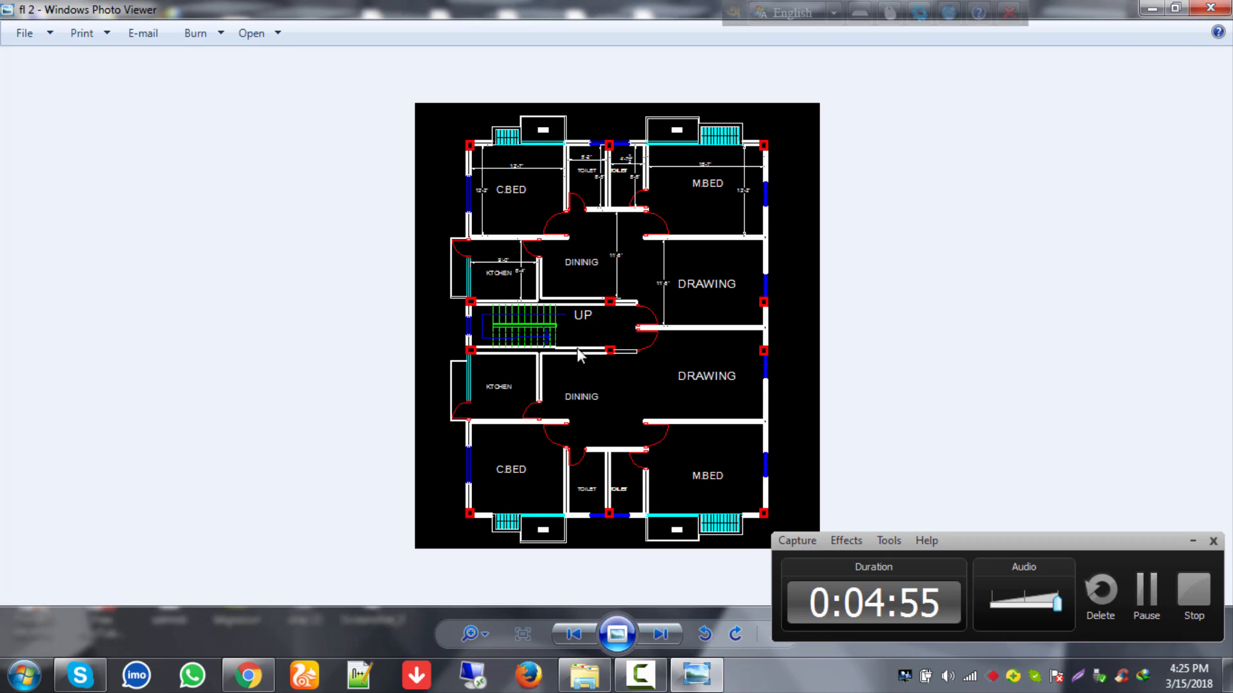
{"action": "left_click", "coordinate": [1211, 9]}
{"action": "right_click", "coordinate": [700, 154]}
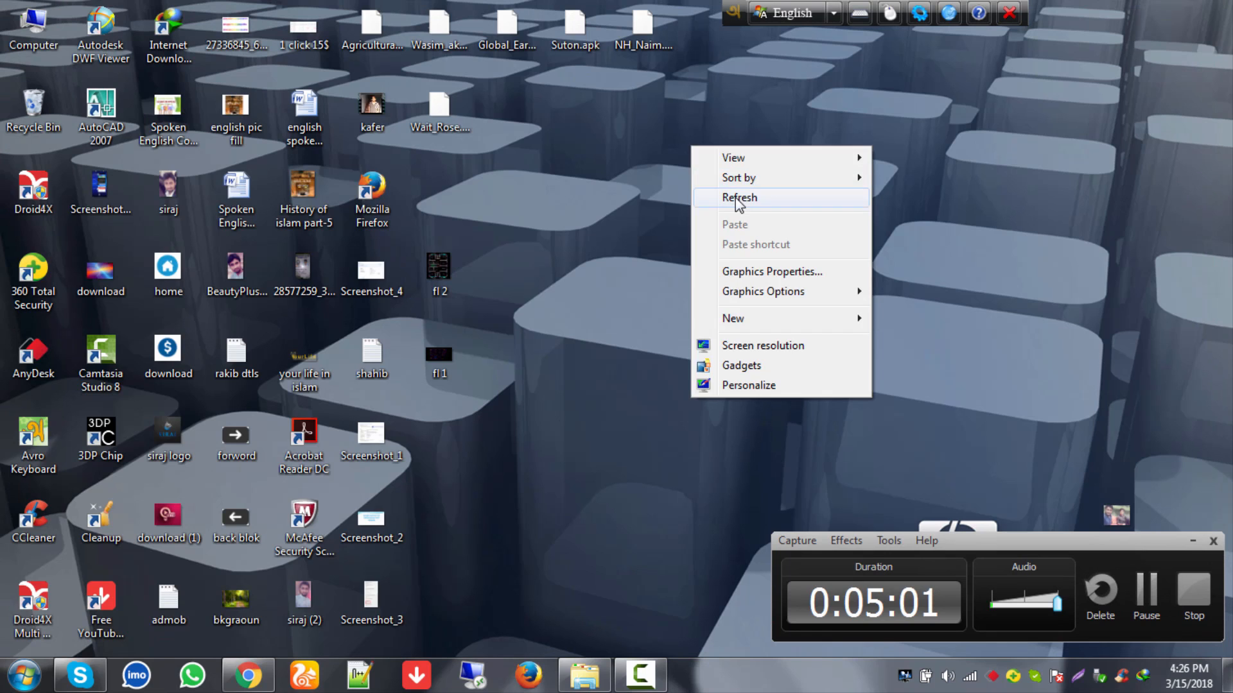
{"action": "left_click", "coordinate": [729, 197]}
Step: Open the SIRAJ drawing from the 2D and 3DS max er kaj folder
{"action": "left_click", "coordinate": [586, 680]}
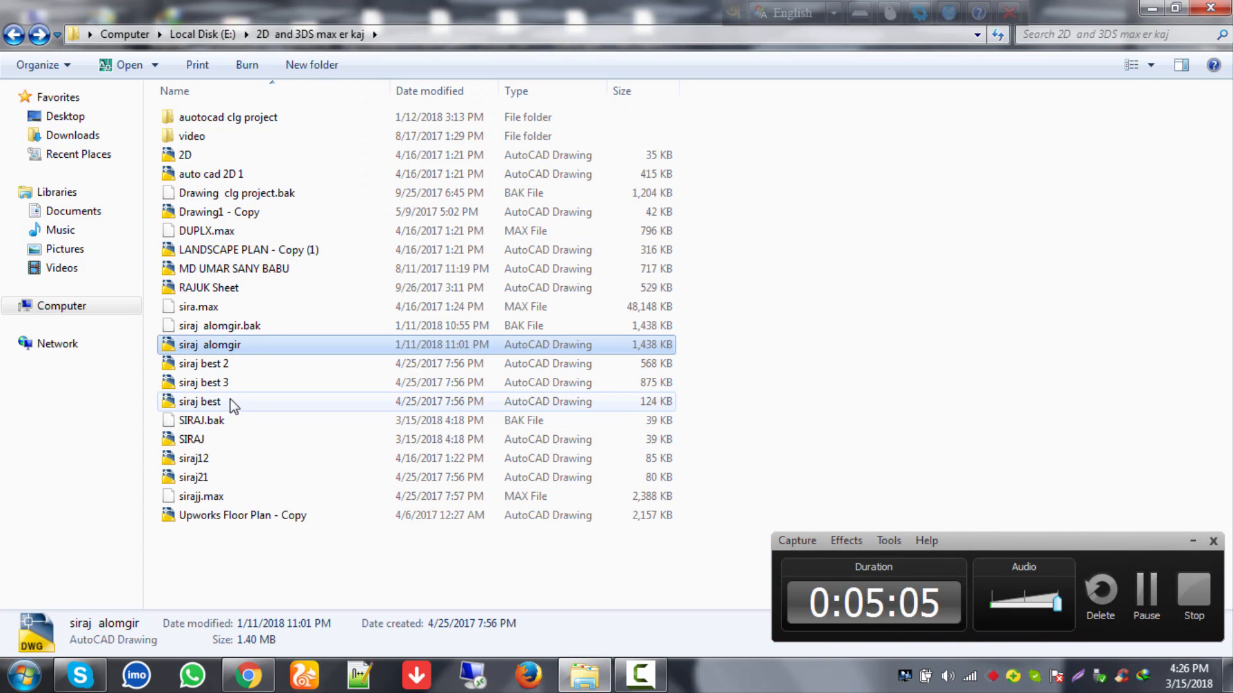
{"action": "double_click", "coordinate": [227, 437]}
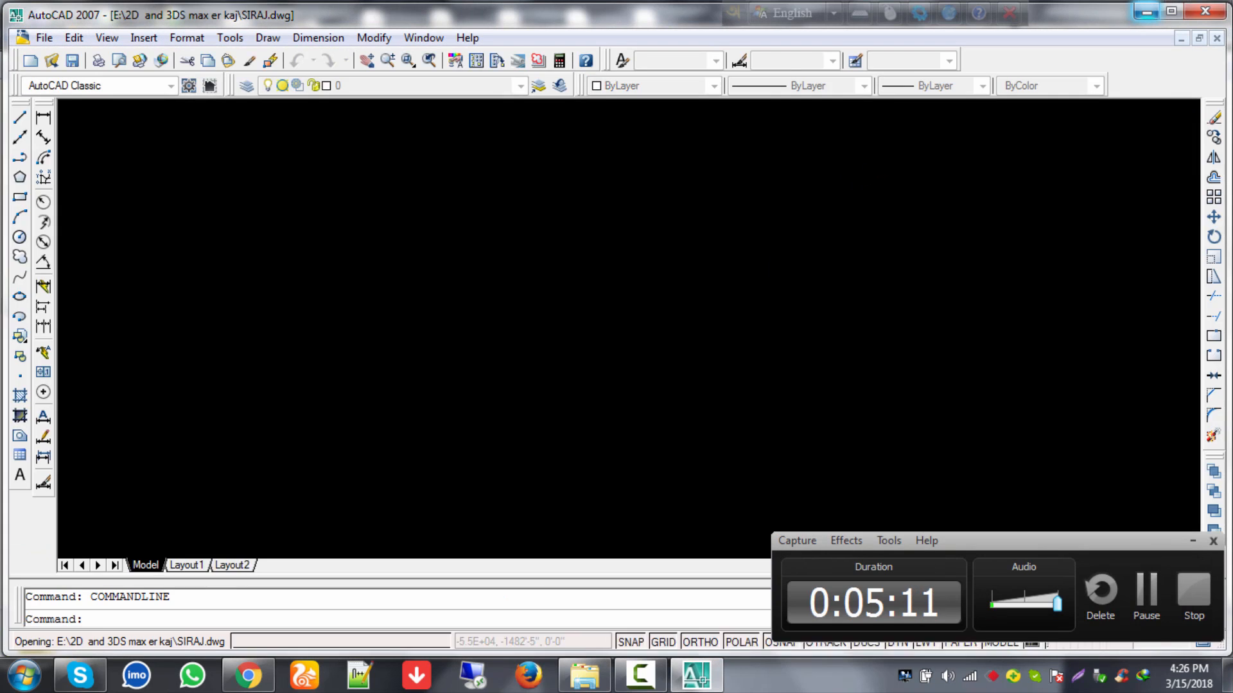
Step: Start the LINE command with L in the empty SIRAJ drawing
{"action": "scroll", "coordinate": [668, 292], "scroll_direction": "down", "scroll_amount": 4}
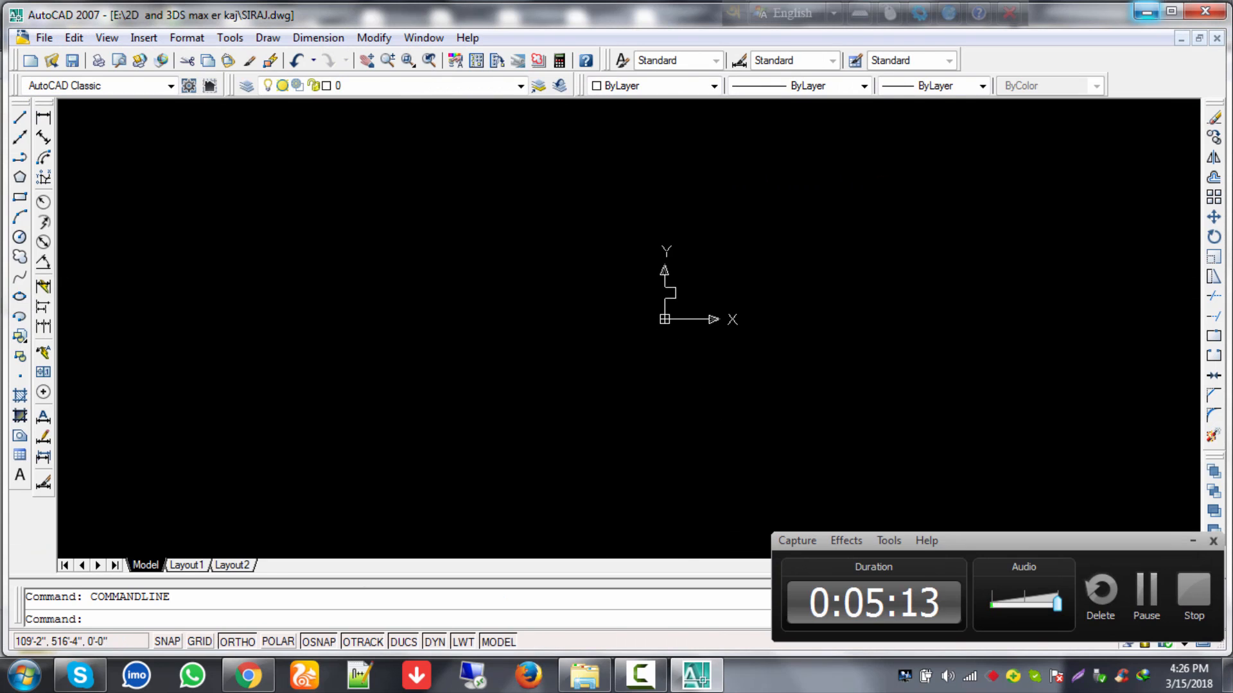
{"action": "scroll", "coordinate": [686, 299], "scroll_direction": "up", "scroll_amount": 14}
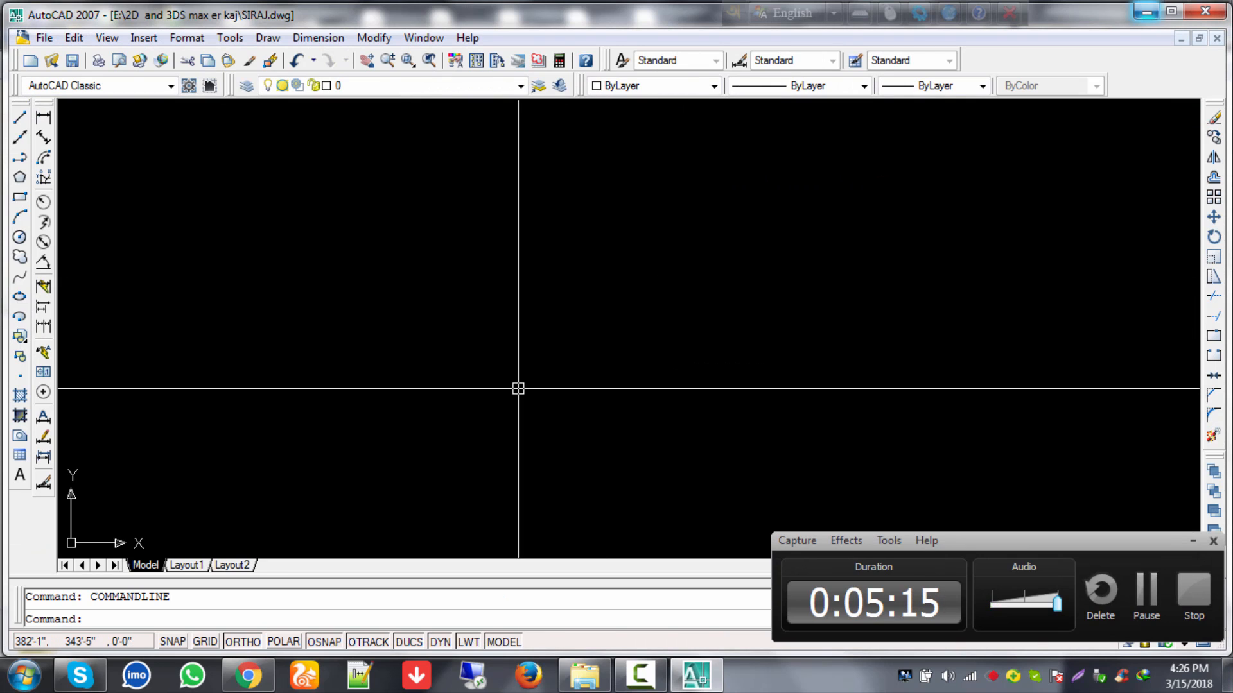
{"action": "left_click", "coordinate": [1192, 541]}
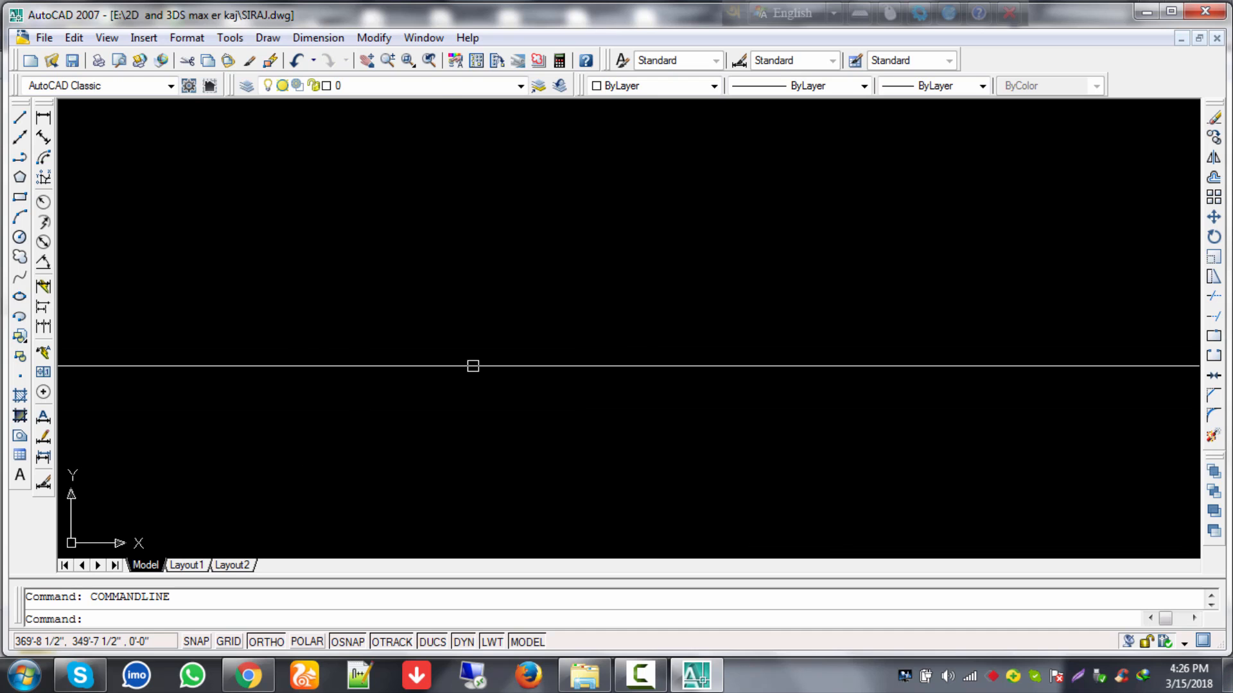
{"action": "type", "text": "l"}
{"action": "key", "text": "Return"}
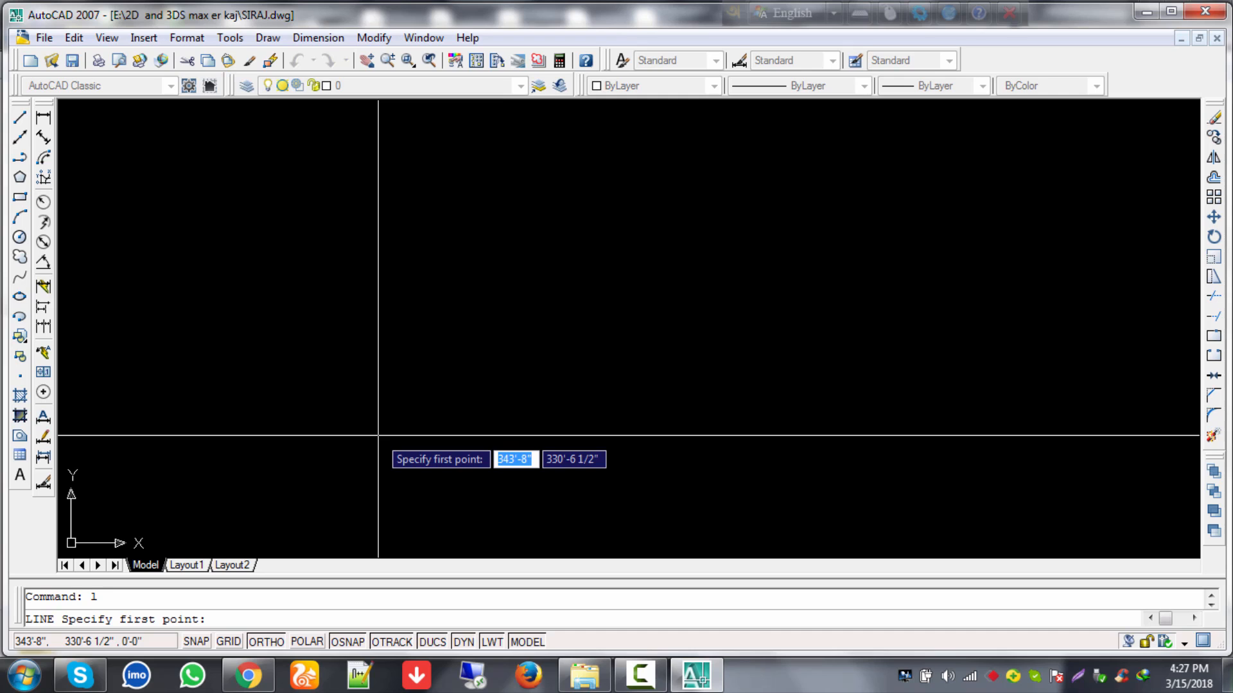
Step: Draw a 50' horizontal line and centre it in view
{"action": "left_click", "coordinate": [376, 393]}
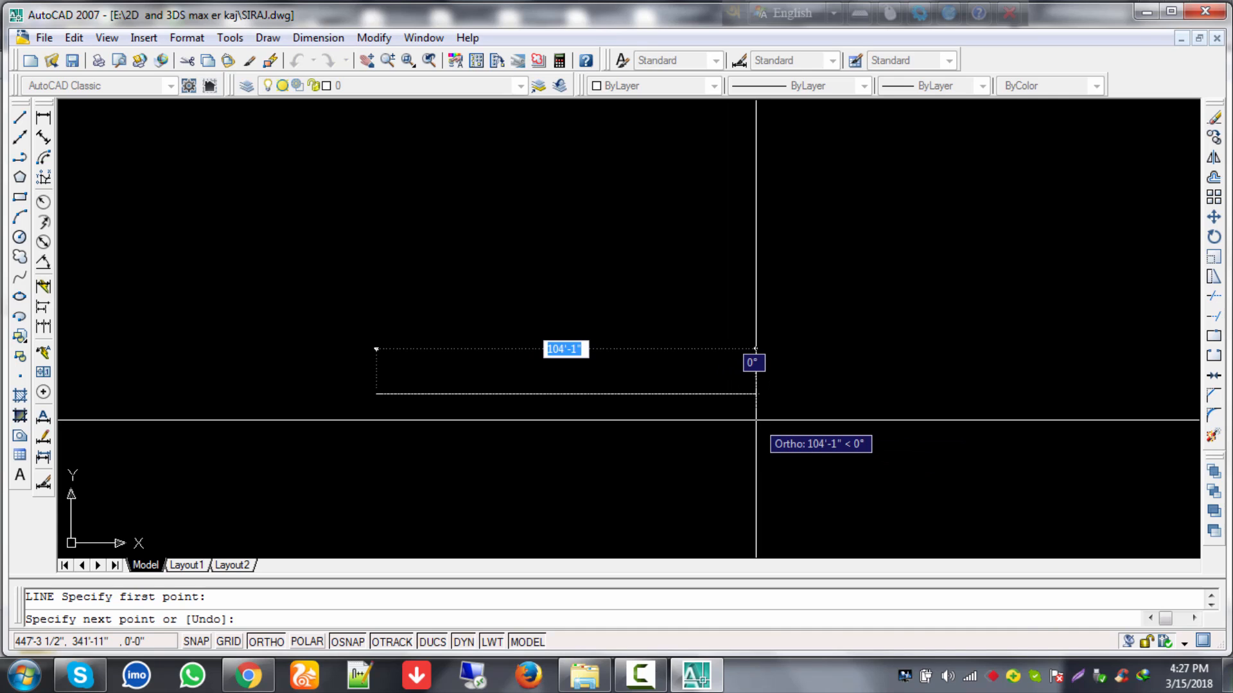
{"action": "type", "text": "5"}
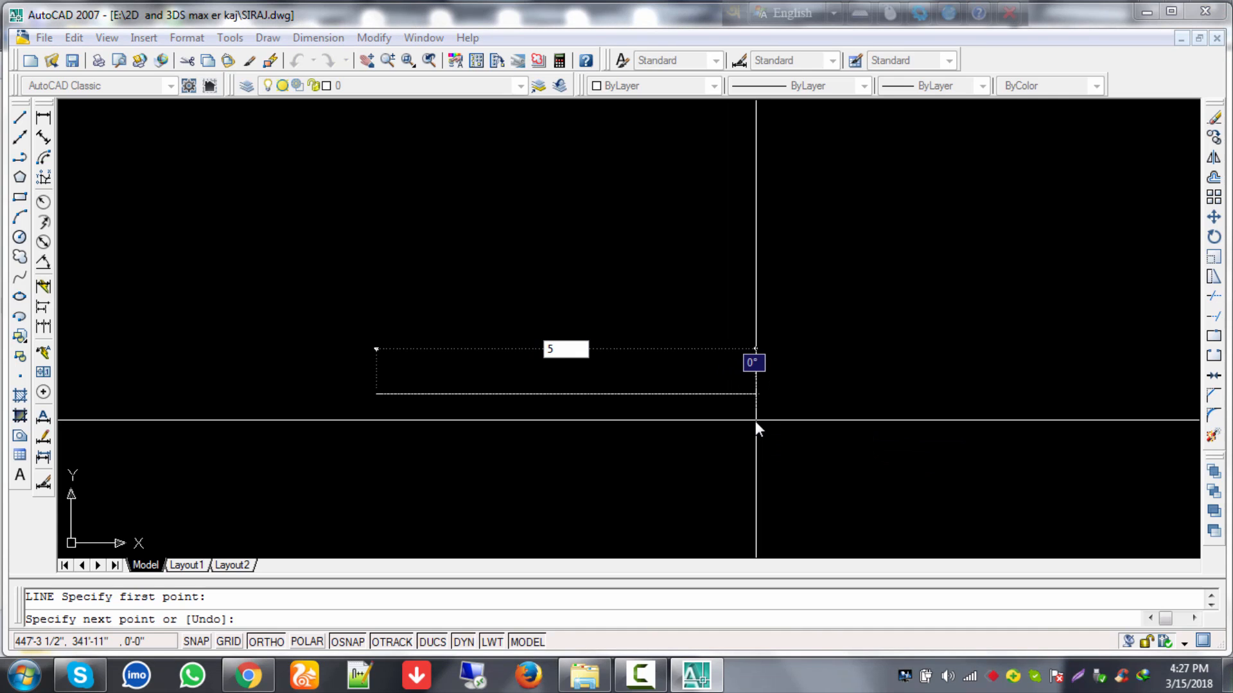
{"action": "type", "text": "0"}
{"action": "key", "text": "Return"}
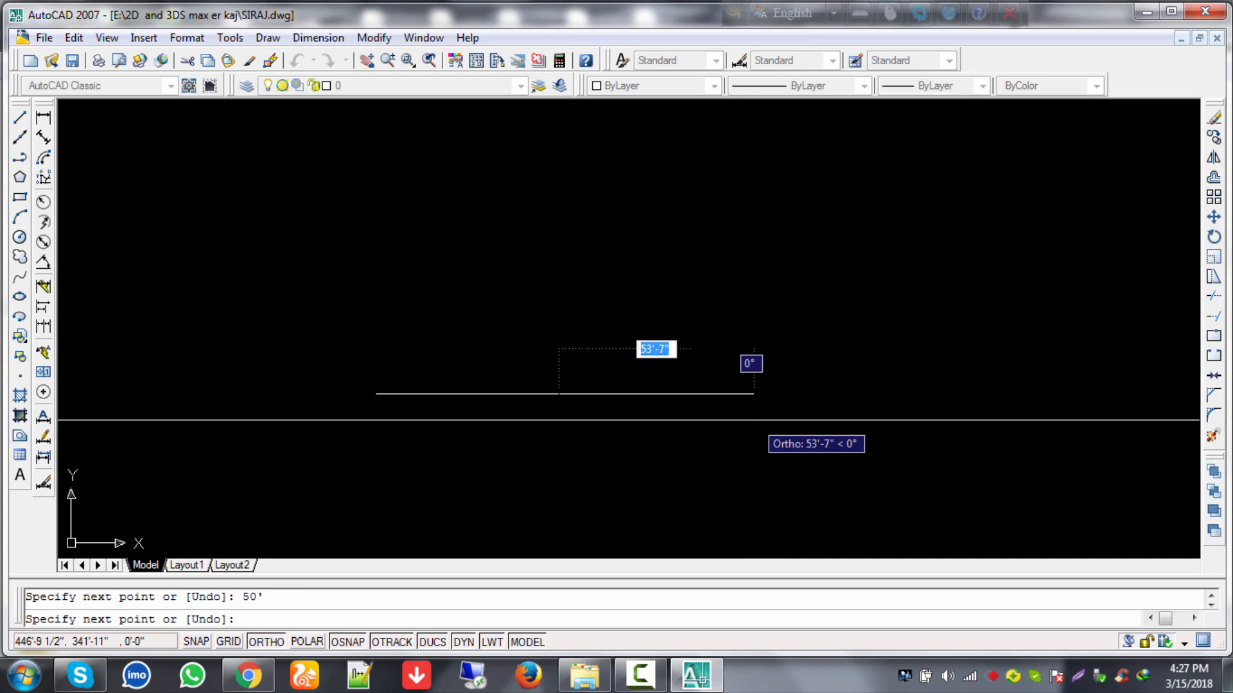
{"action": "key", "text": "Escape"}
{"action": "scroll", "coordinate": [453, 391], "scroll_direction": "up", "scroll_amount": 3}
{"action": "middle_click_drag", "start_coordinate": [446, 396], "coordinate": [686, 398]}
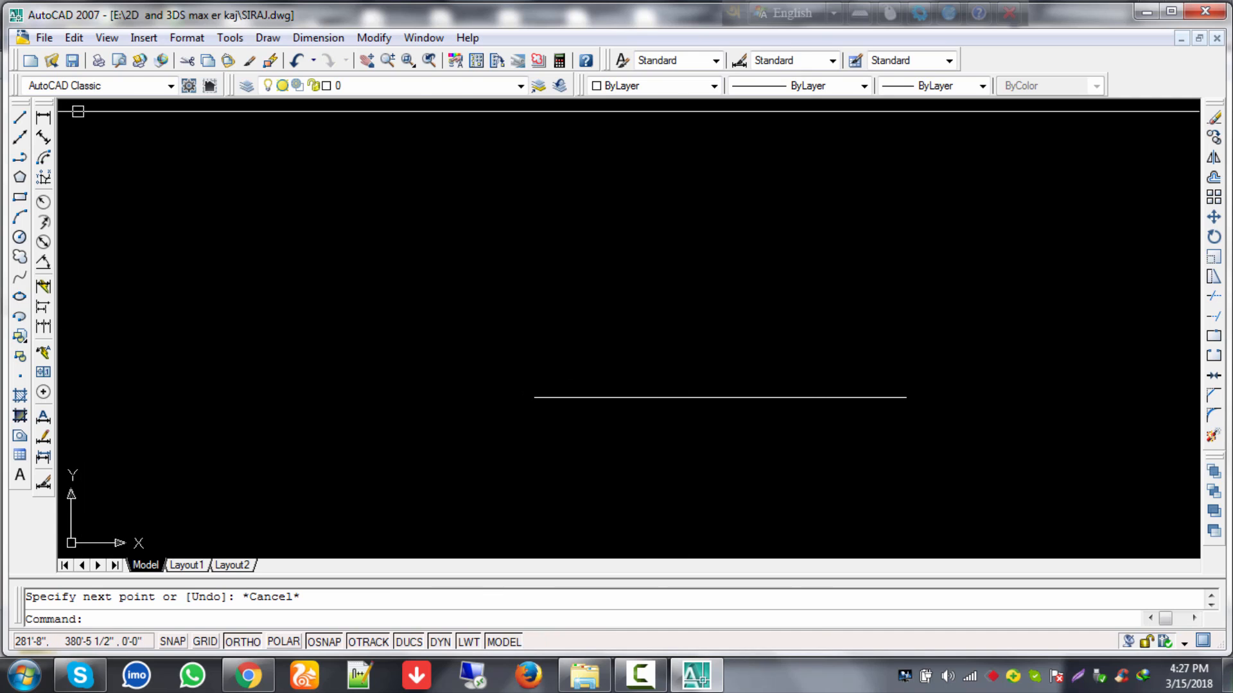
{"action": "left_click", "coordinate": [42, 118]}
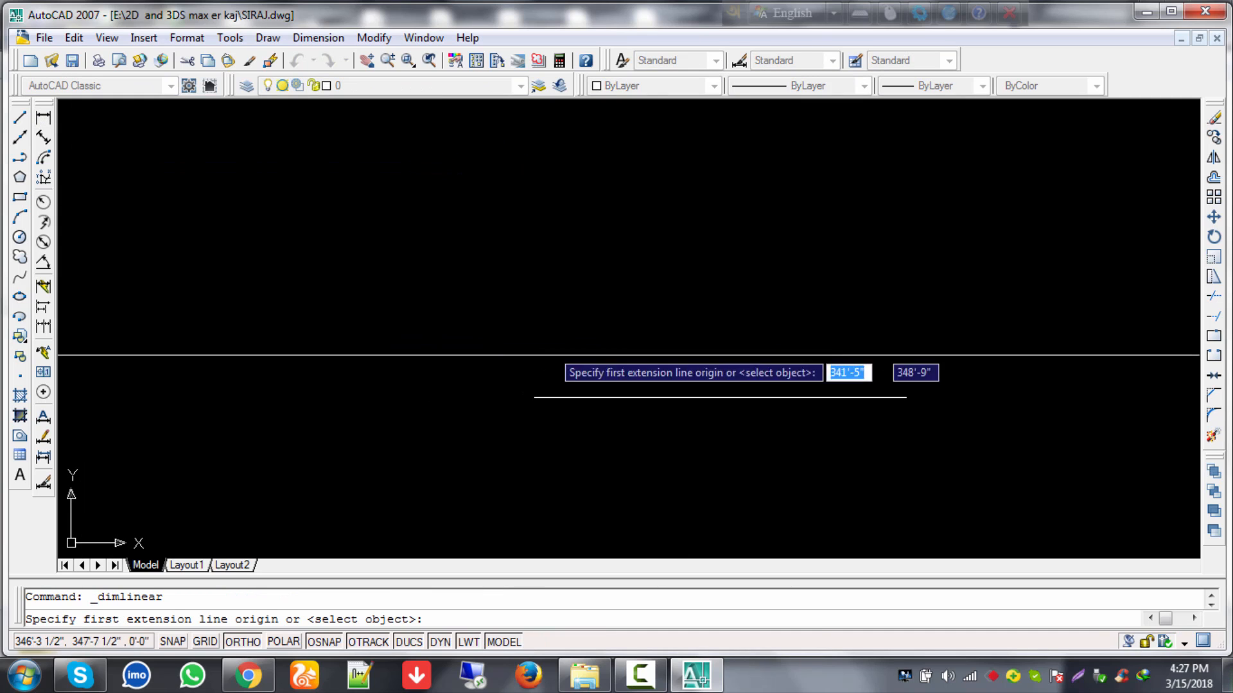
{"action": "left_click", "coordinate": [534, 397]}
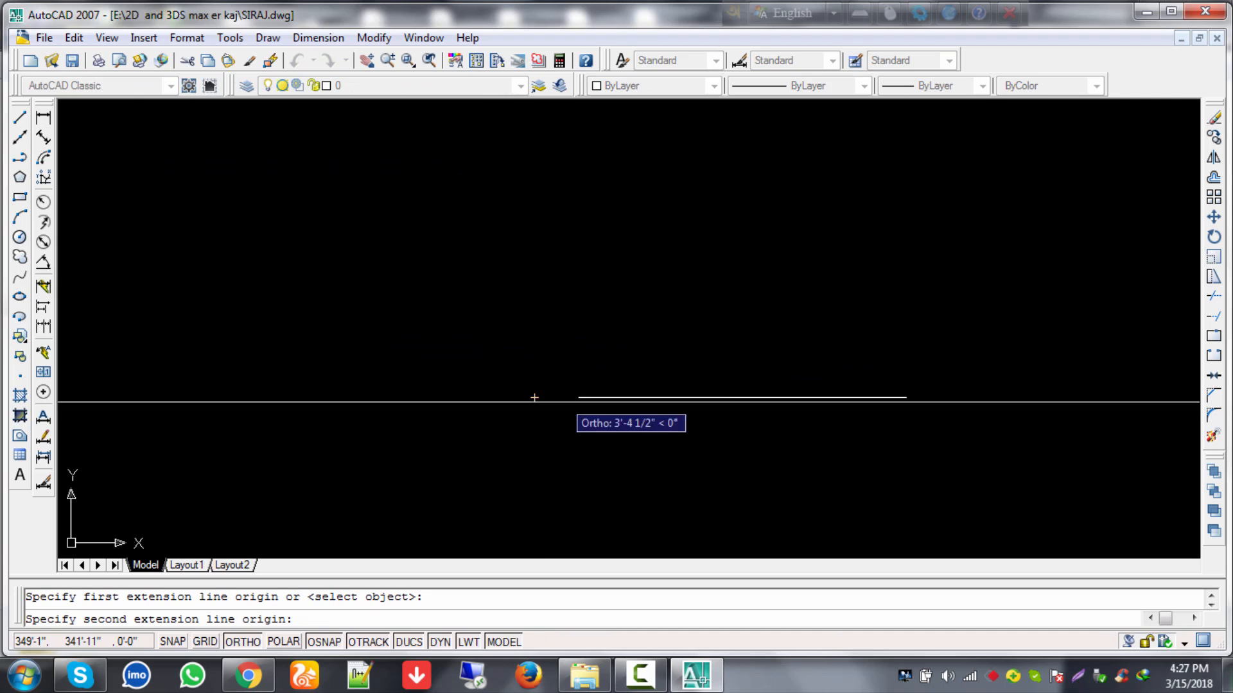
{"action": "left_click", "coordinate": [906, 398]}
{"action": "left_click", "coordinate": [878, 306]}
{"action": "scroll", "coordinate": [652, 319], "scroll_direction": "up", "scroll_amount": 4}
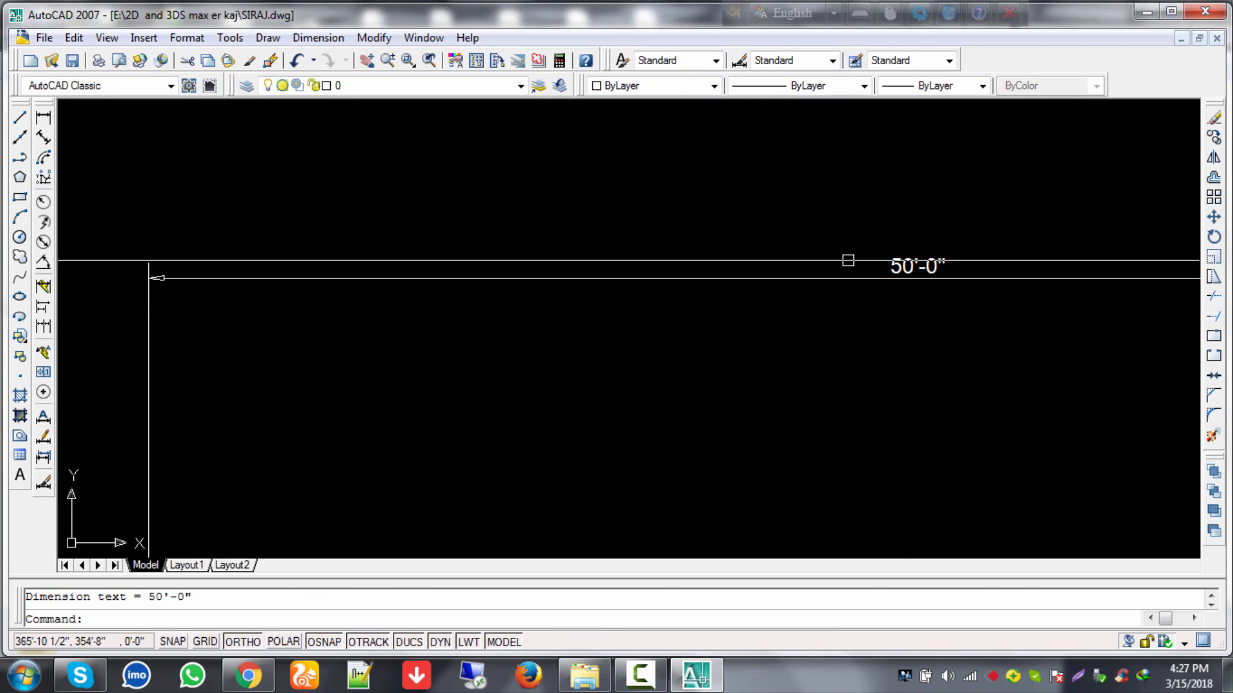
{"action": "scroll", "coordinate": [944, 280], "scroll_direction": "down", "scroll_amount": 2}
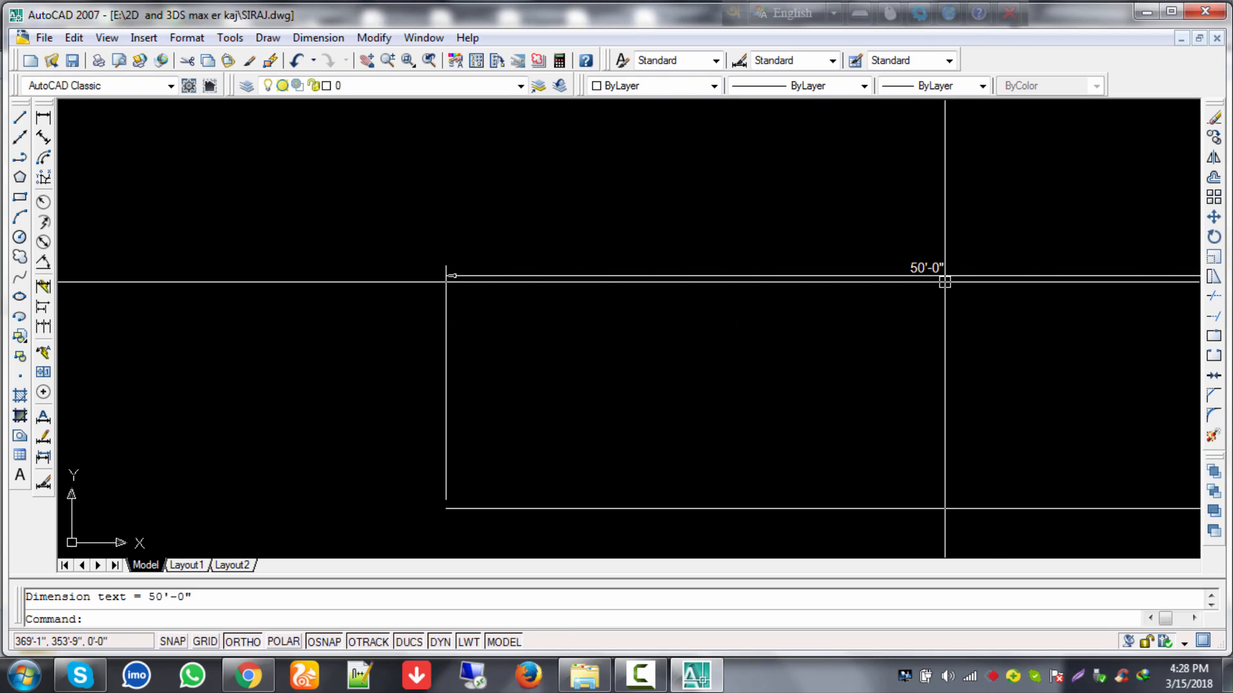
{"action": "left_click", "coordinate": [943, 273]}
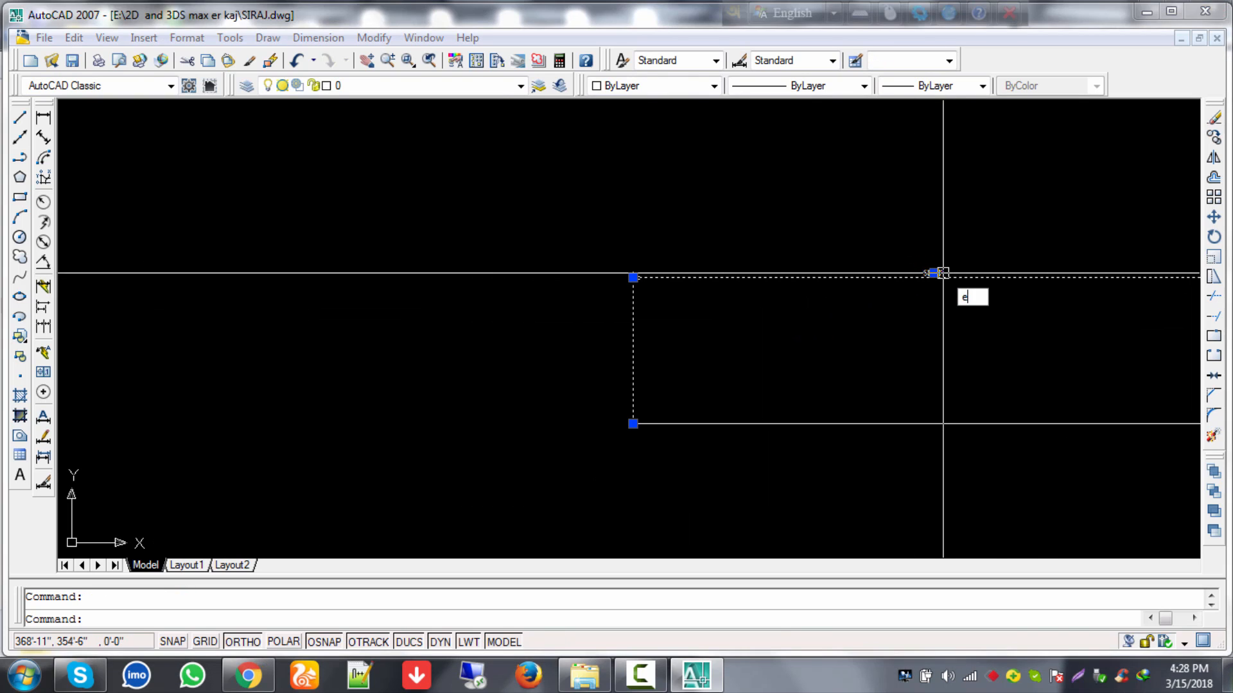
{"action": "key", "text": "Delete"}
{"action": "scroll", "coordinate": [936, 303], "scroll_direction": "down", "scroll_amount": 2}
{"action": "middle_click_drag", "start_coordinate": [927, 325], "coordinate": [548, 320]}
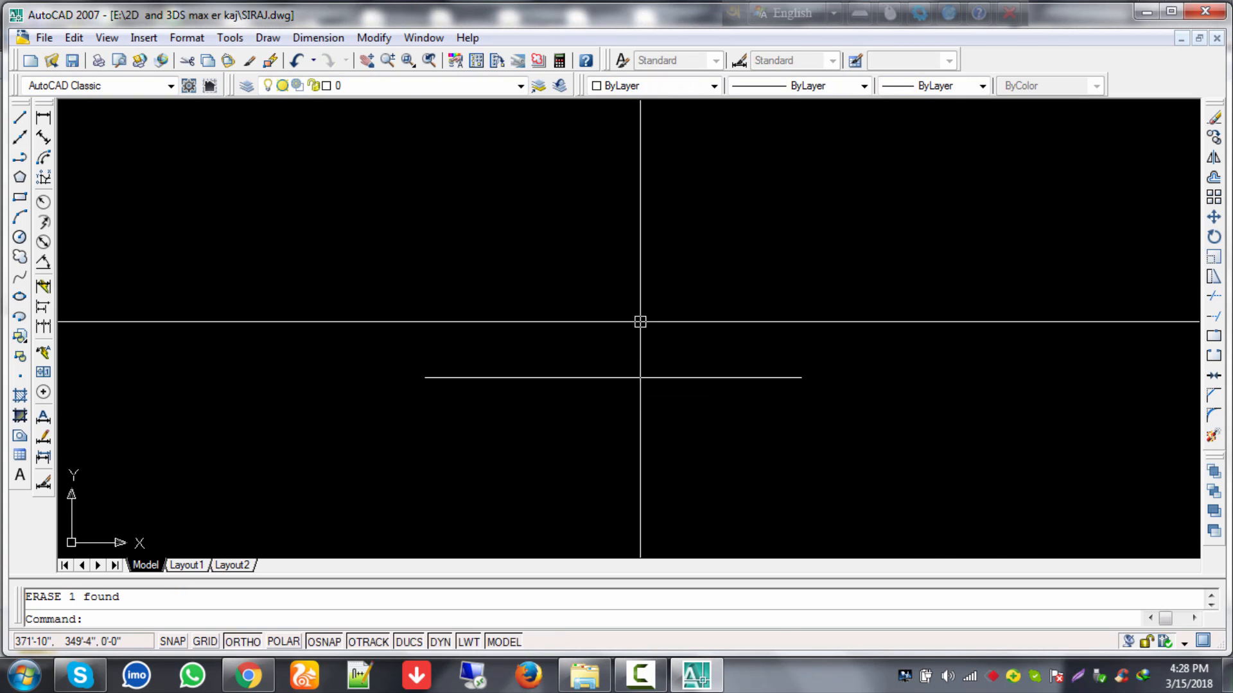
{"action": "key", "text": "Escape"}
Step: Offset the line 40' upward to create a parallel copy
{"action": "type", "text": "o"}
{"action": "key", "text": "Return"}
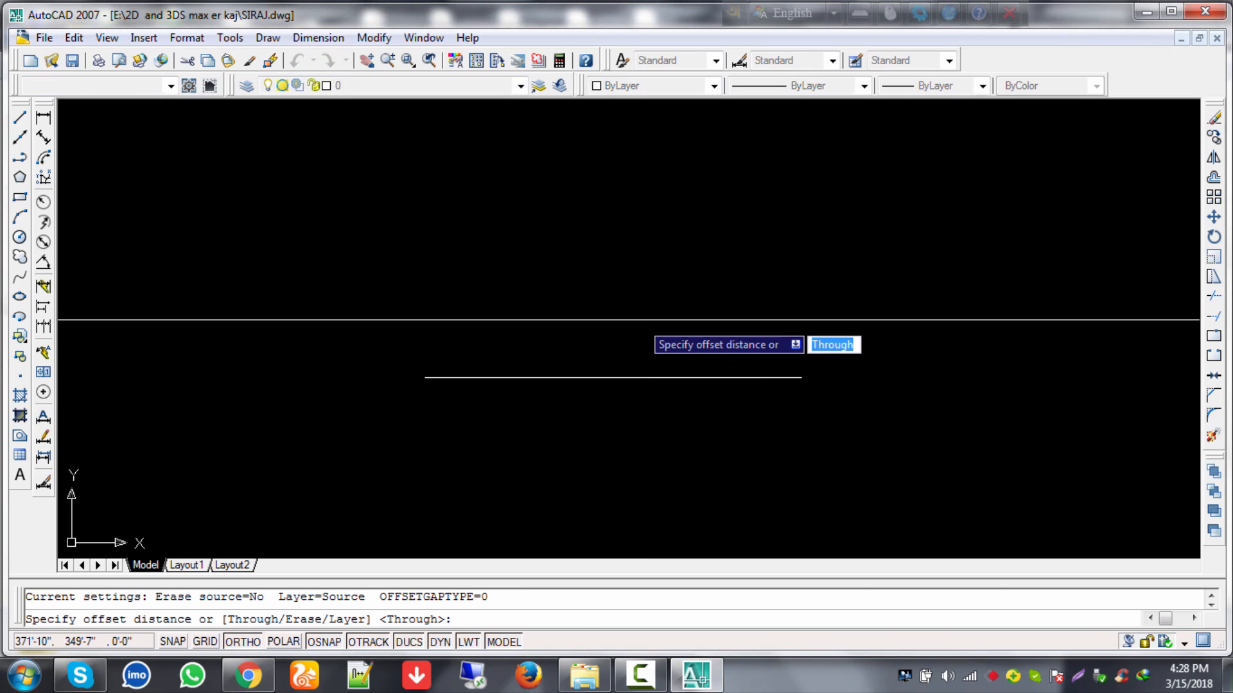
{"action": "type", "text": "40"}
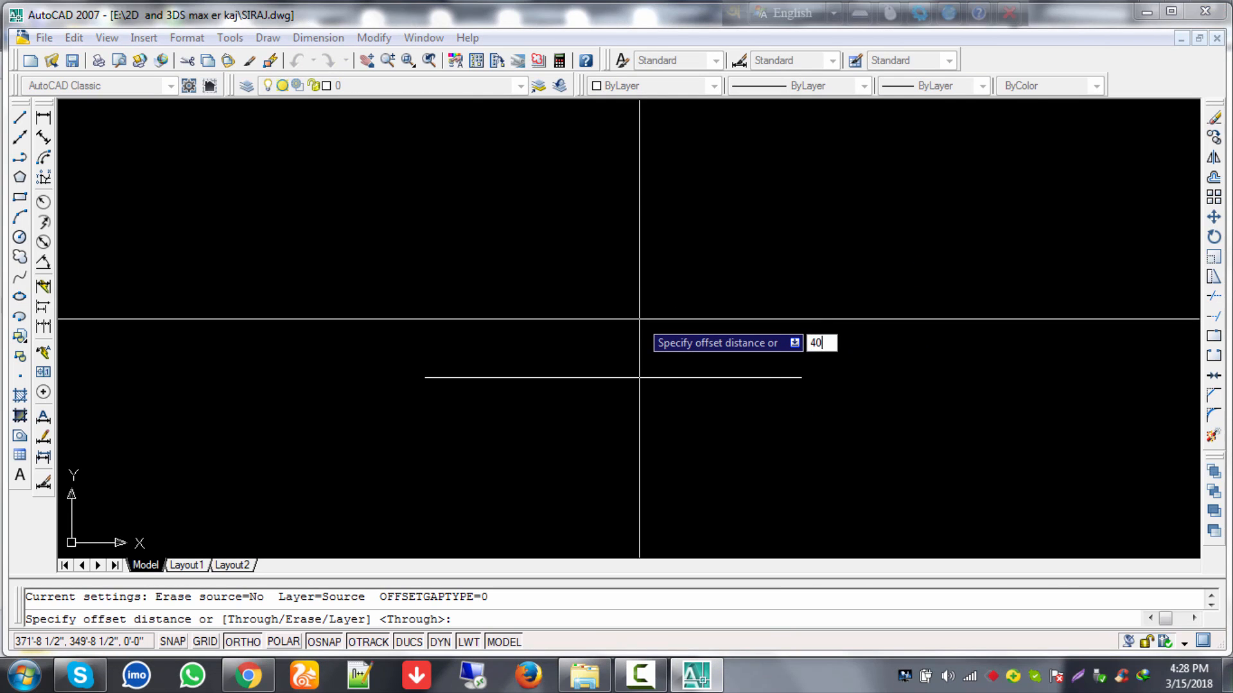
{"action": "key", "text": "Return"}
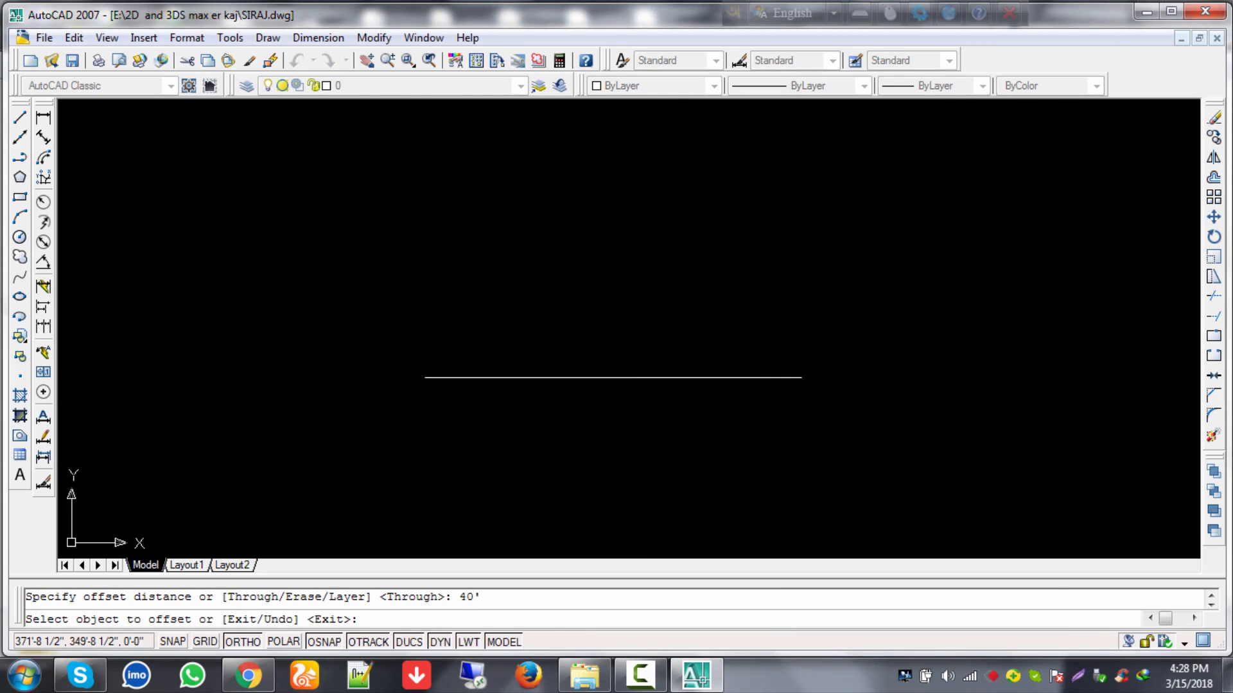
{"action": "left_click", "coordinate": [649, 371]}
{"action": "left_click", "coordinate": [644, 238]}
{"action": "scroll", "coordinate": [646, 254], "scroll_direction": "down", "scroll_amount": 3}
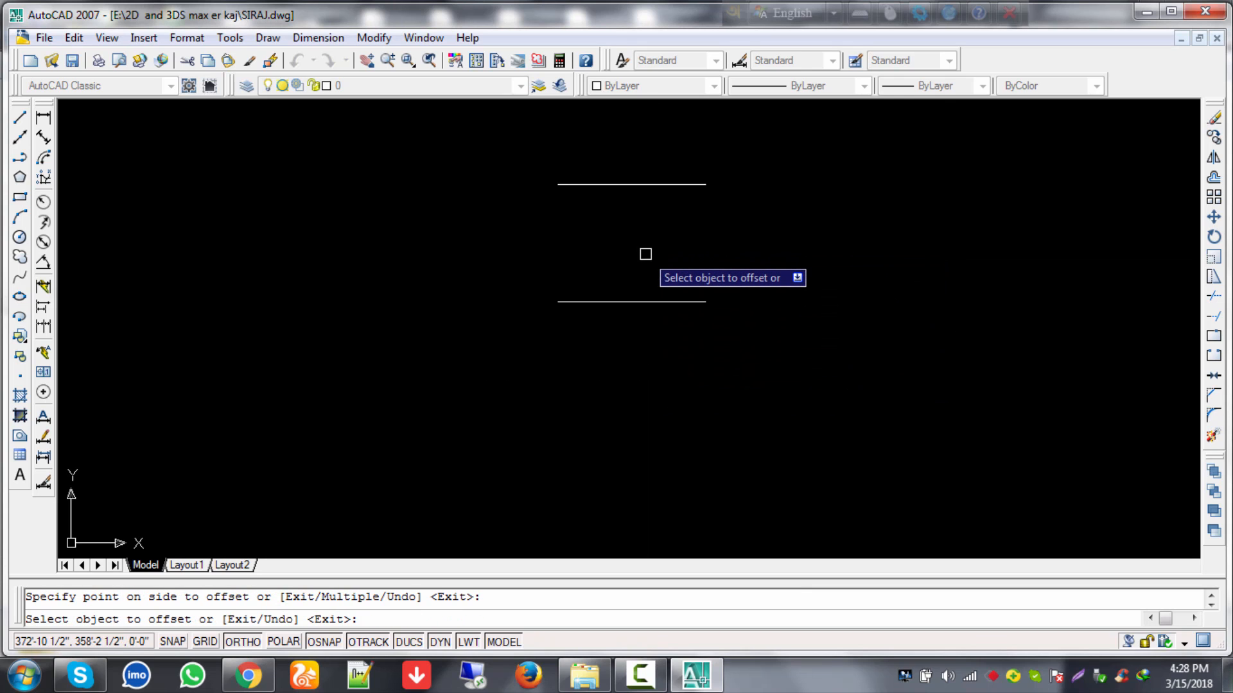
{"action": "middle_click_drag", "start_coordinate": [657, 275], "coordinate": [611, 312]}
{"action": "key", "text": "Escape"}
{"action": "scroll", "coordinate": [671, 331], "scroll_direction": "up", "scroll_amount": 5}
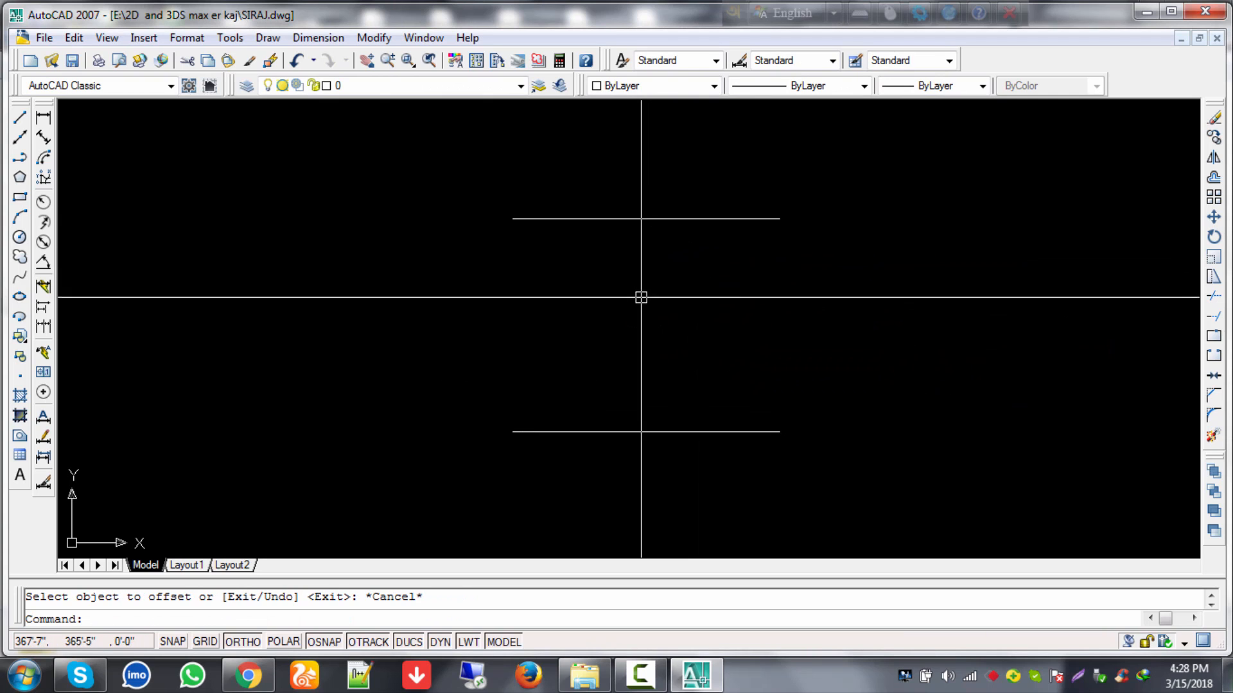
{"action": "middle_click_drag", "start_coordinate": [646, 275], "coordinate": [619, 259]}
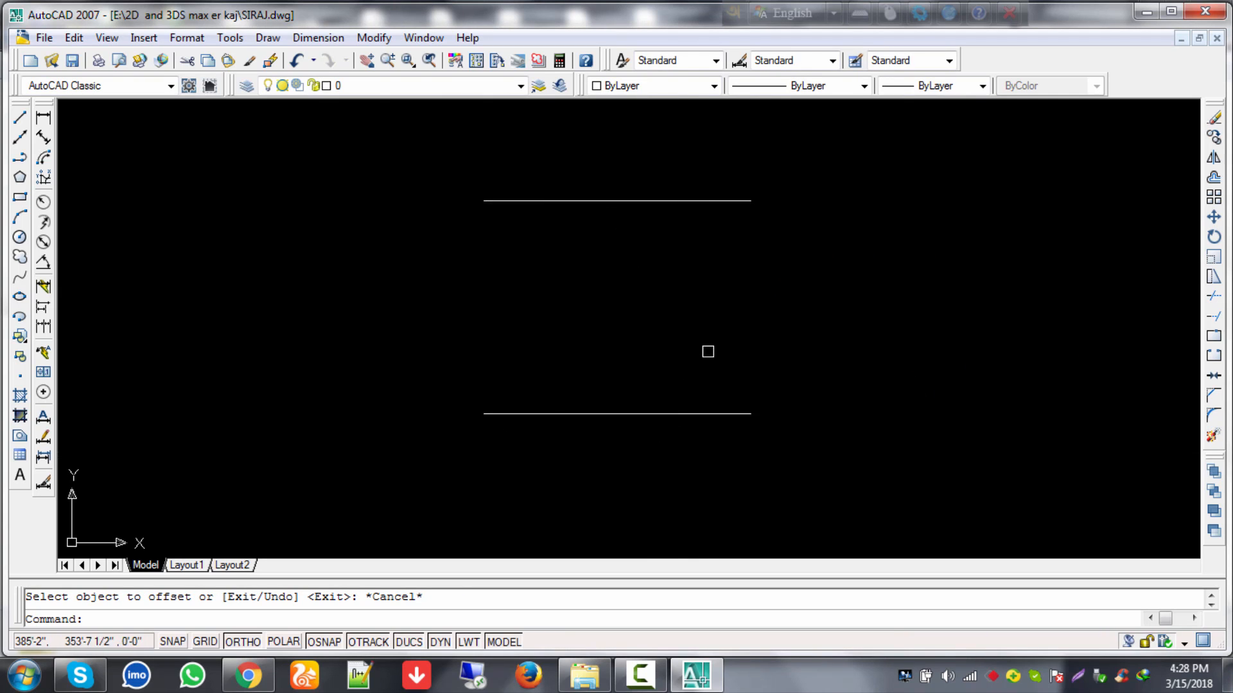
Step: Start a new line at the top line's right end
{"action": "key", "text": "Escape"}
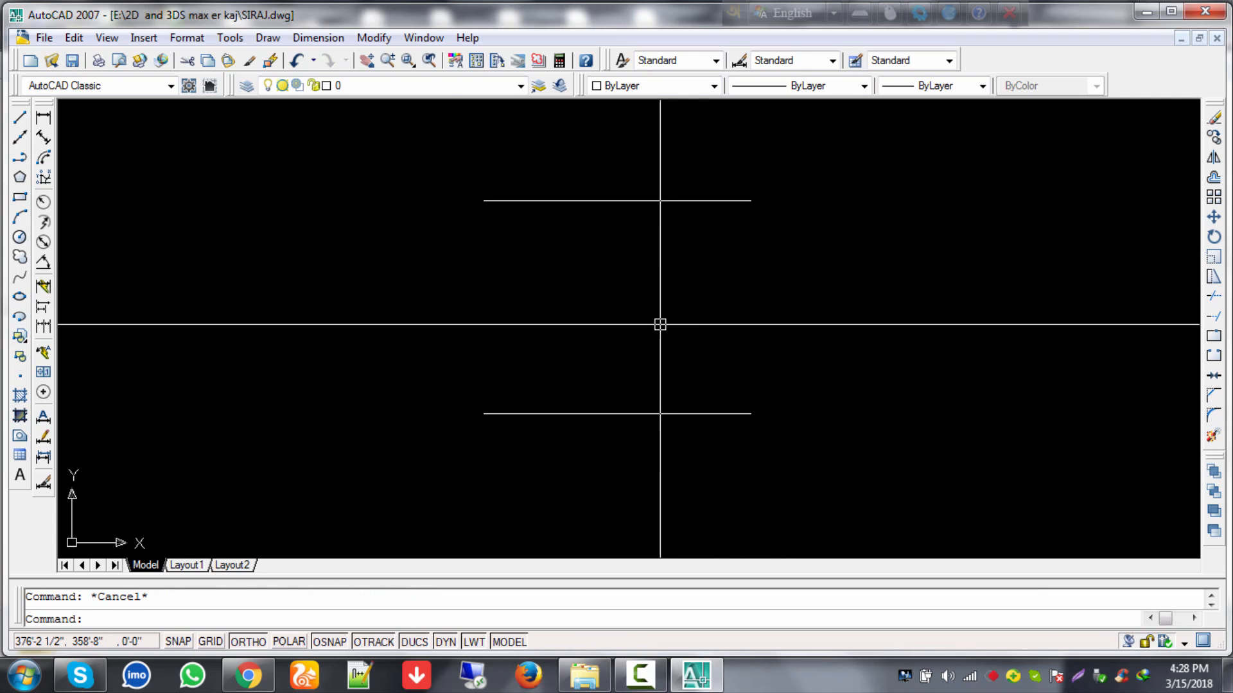
{"action": "key", "text": "Return"}
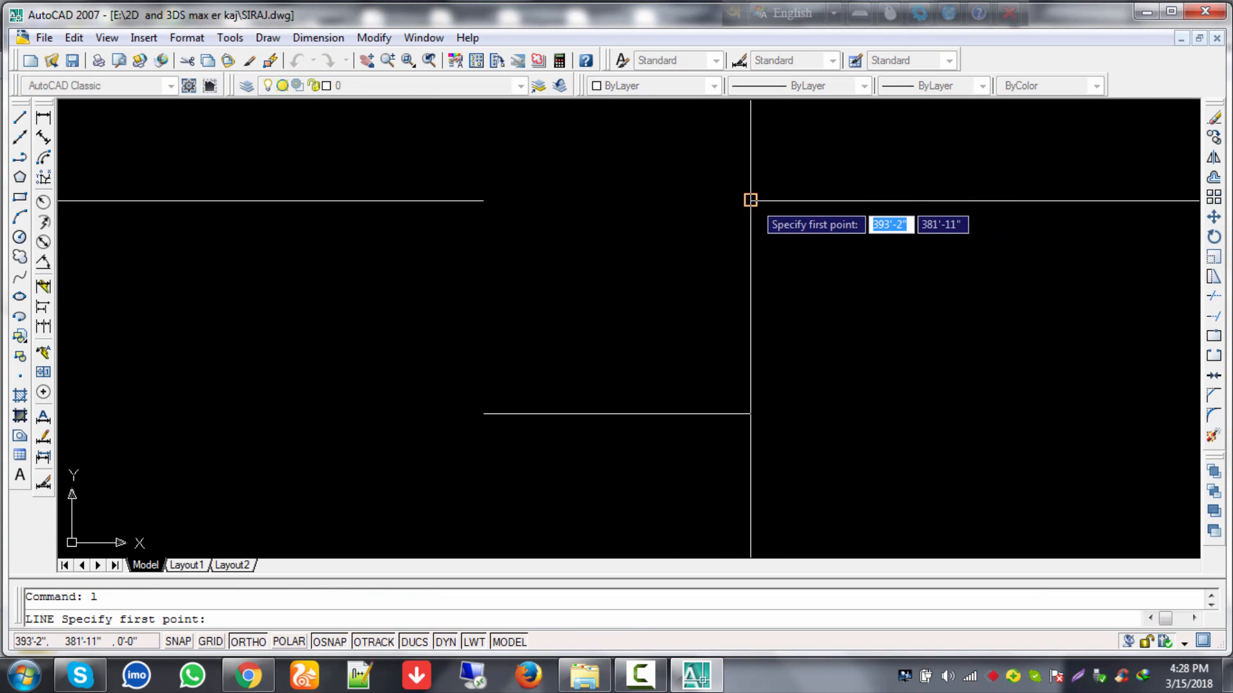
{"action": "left_click", "coordinate": [750, 201]}
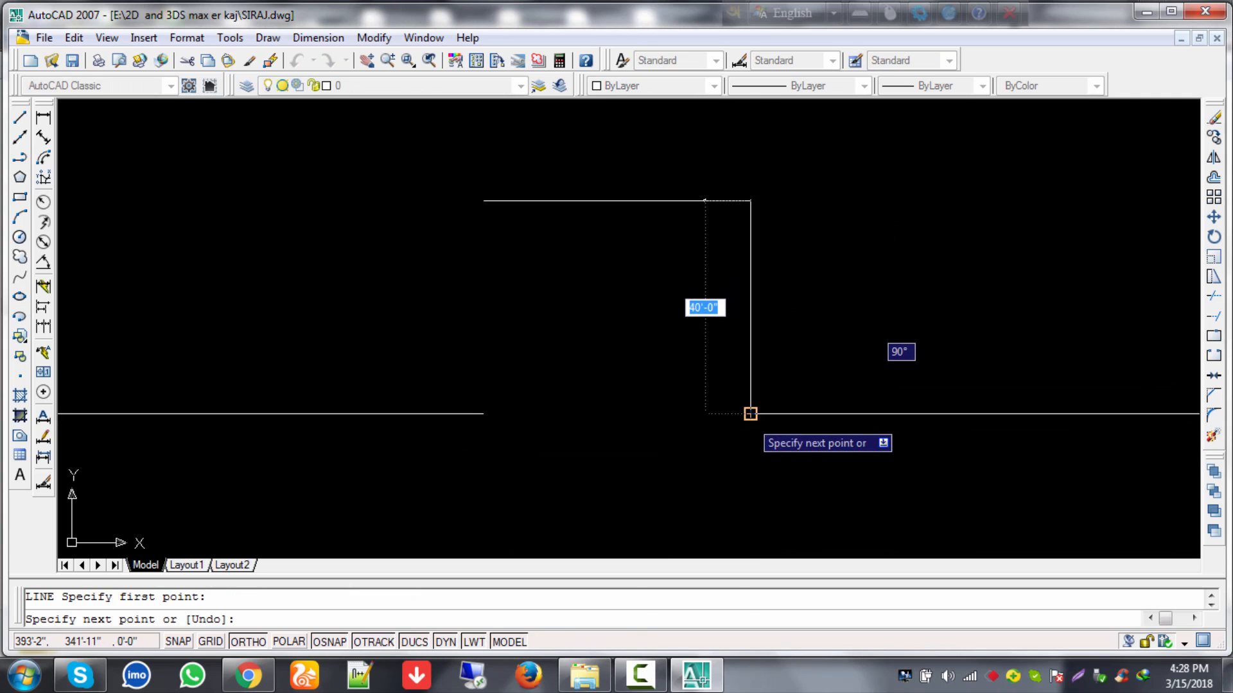
Step: Finish the vertical line at the bottom line's right end and clear the selection
{"action": "left_click", "coordinate": [750, 413]}
{"action": "key", "text": "Escape"}
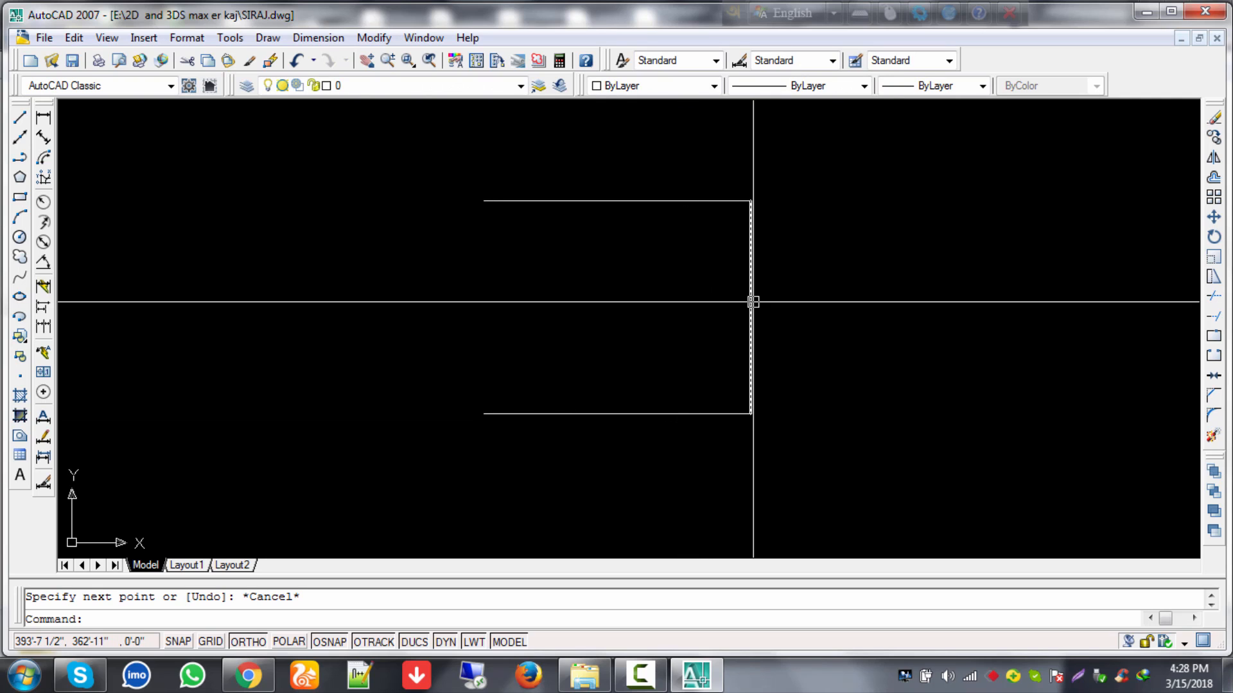
{"action": "key", "text": "Escape"}
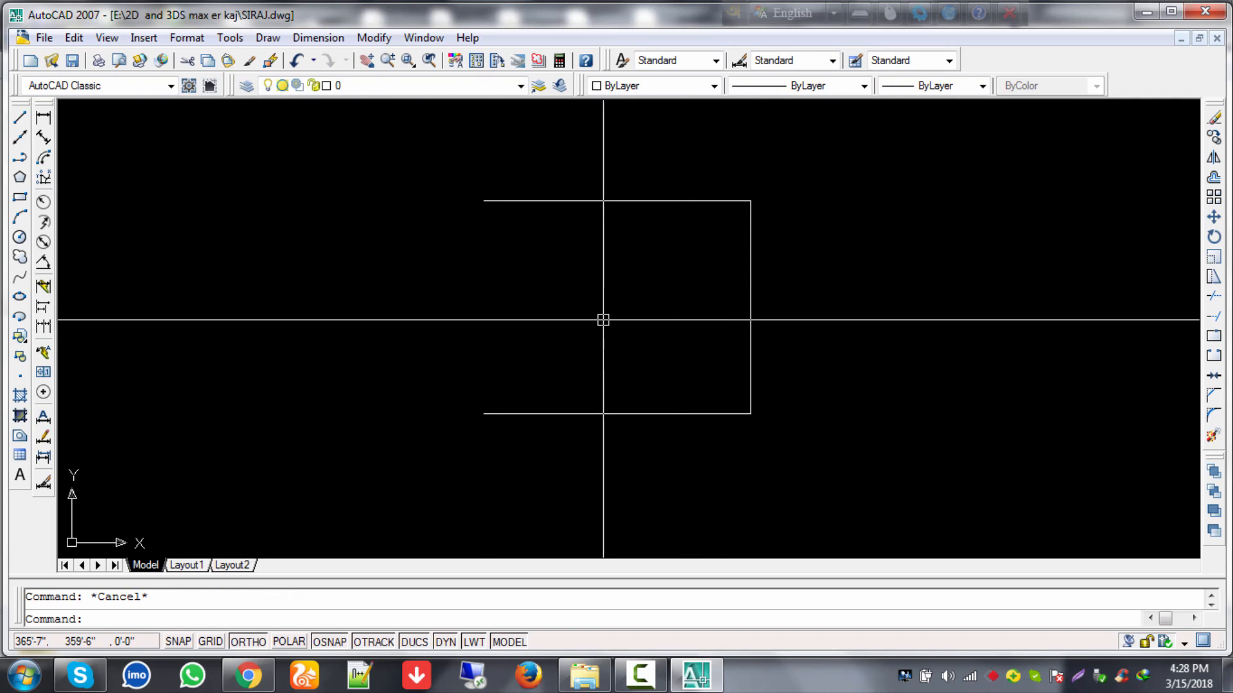
Step: Begin an offset with a 40' distance, then cancel it
{"action": "type", "text": "o"}
{"action": "key", "text": "Return"}
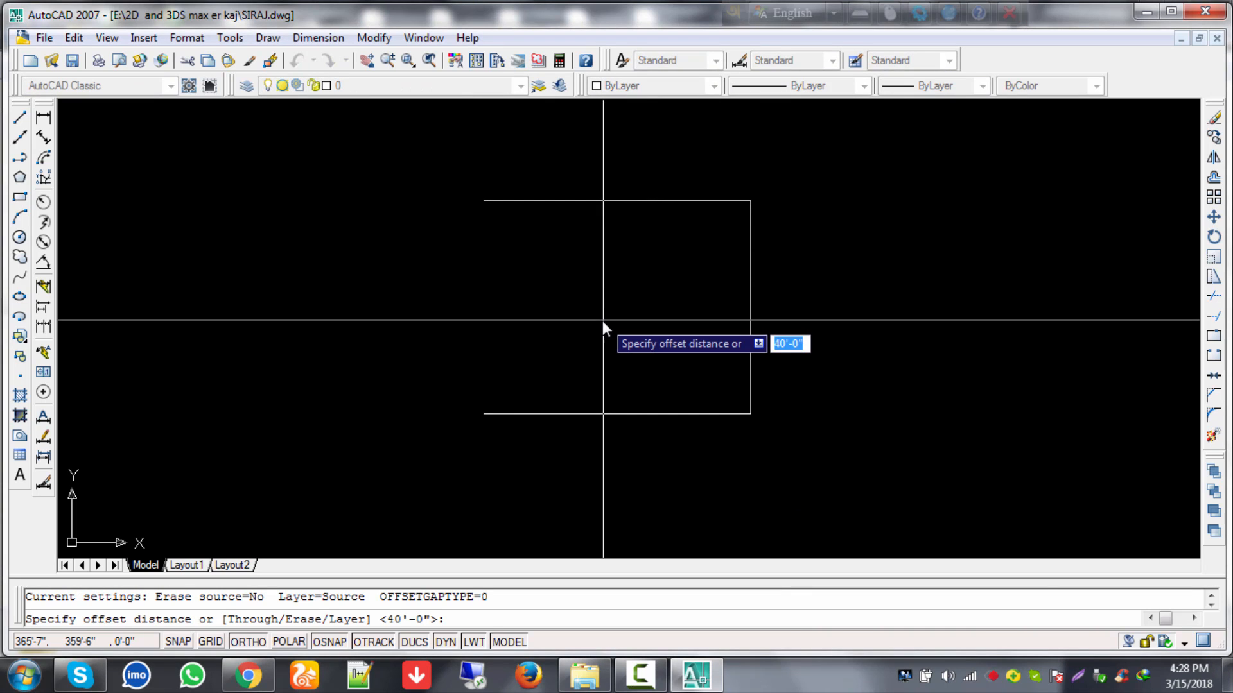
{"action": "type", "text": "40"}
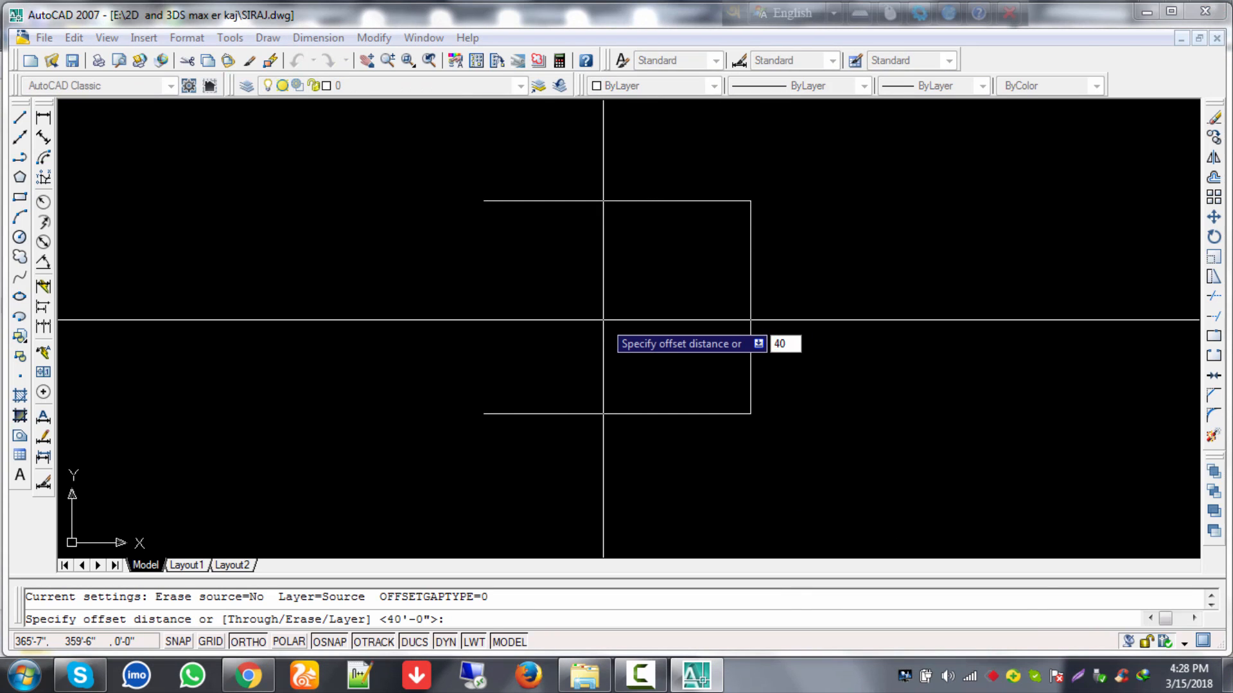
{"action": "key", "text": "Return"}
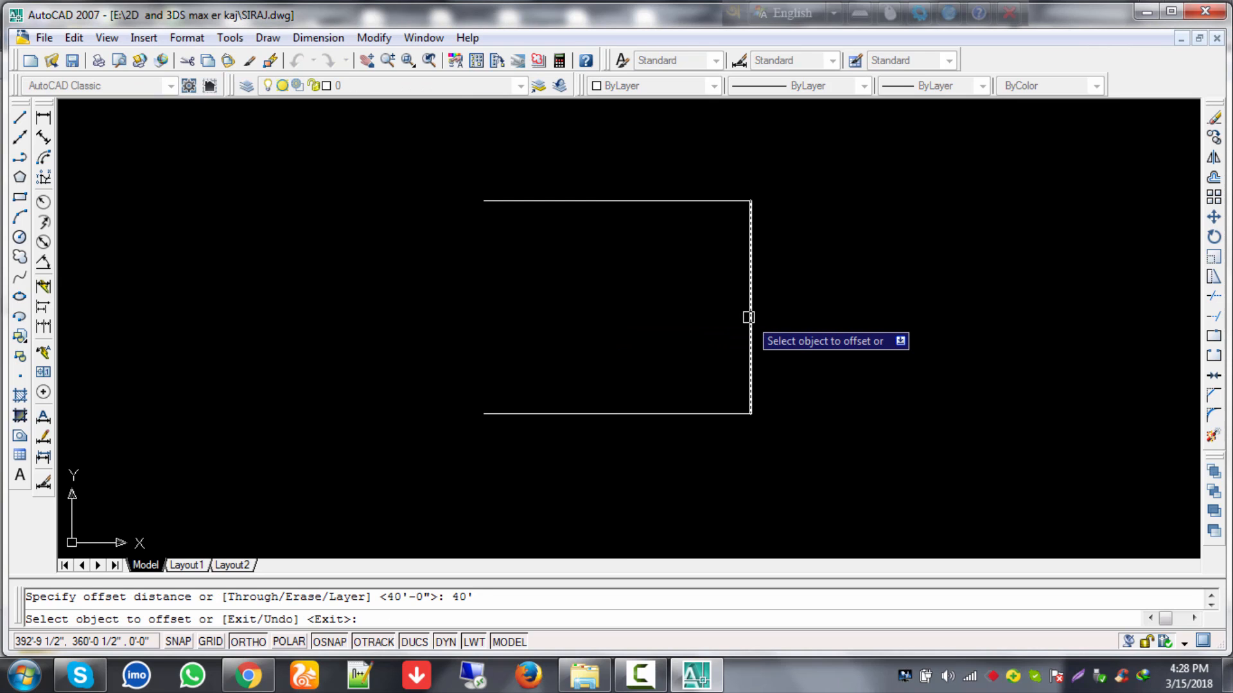
{"action": "key", "text": "Escape"}
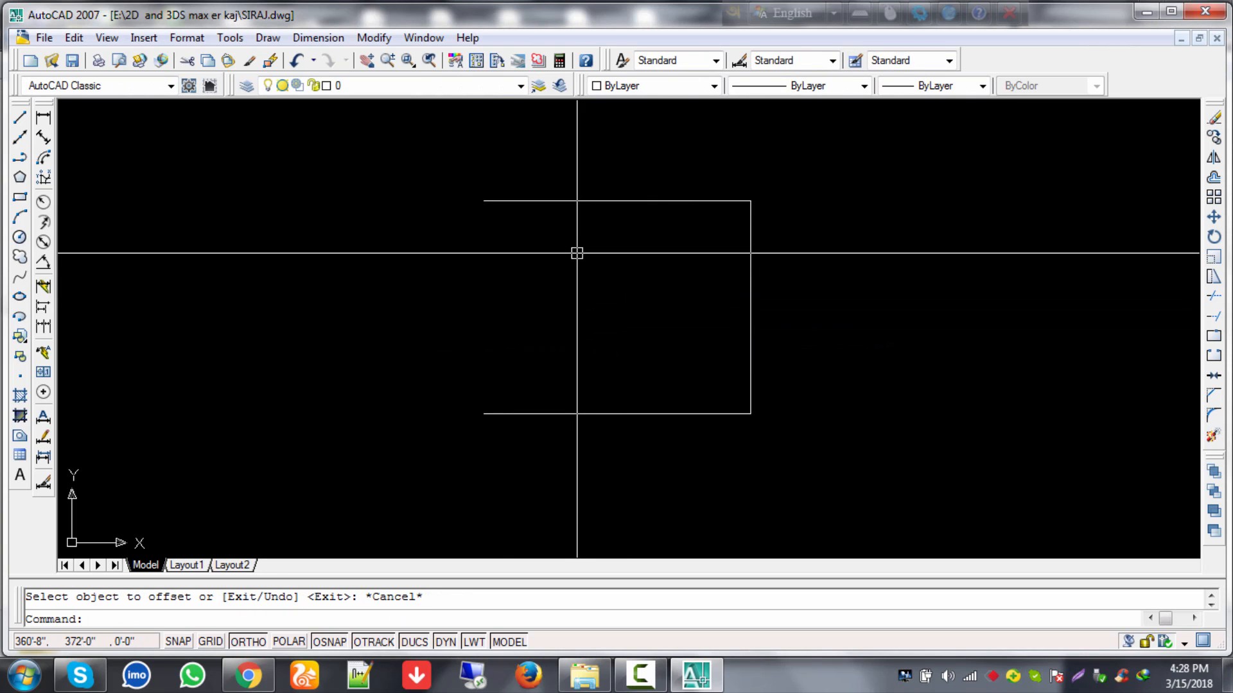
Step: Offset the right vertical line 50' to the left to close the rectangle
{"action": "type", "text": "o"}
{"action": "key", "text": "Return"}
{"action": "type", "text": "50"}
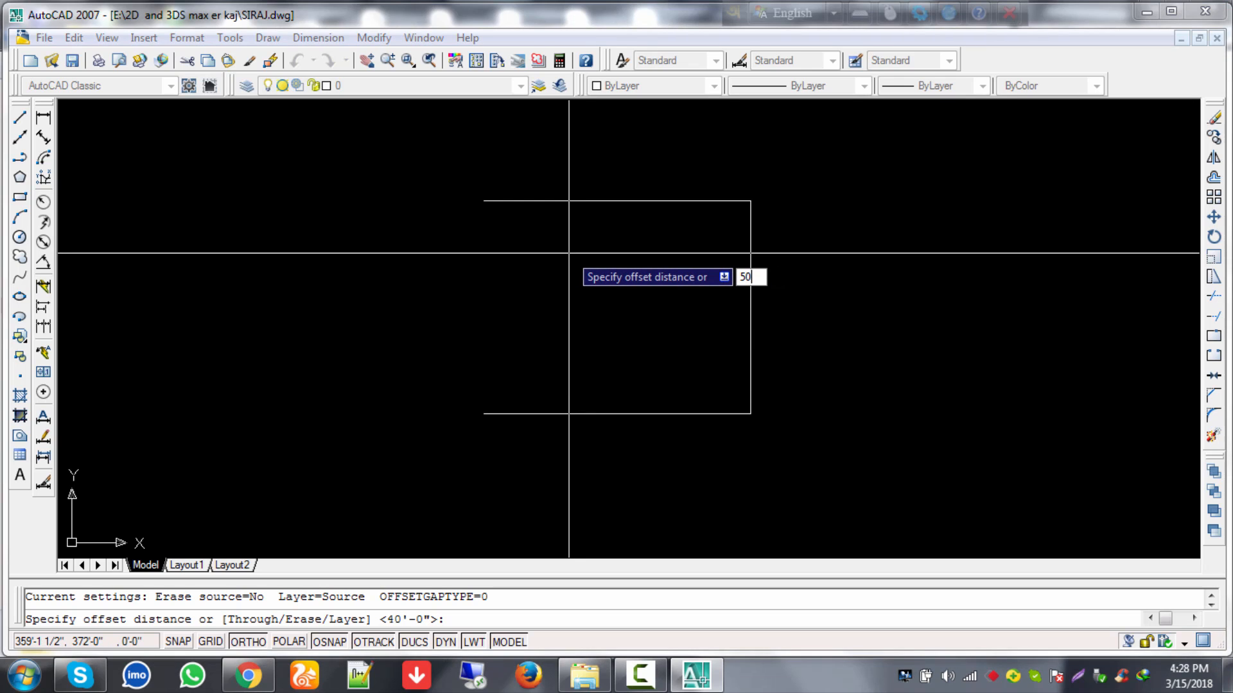
{"action": "type", "text": "'"}
{"action": "key", "text": "Return"}
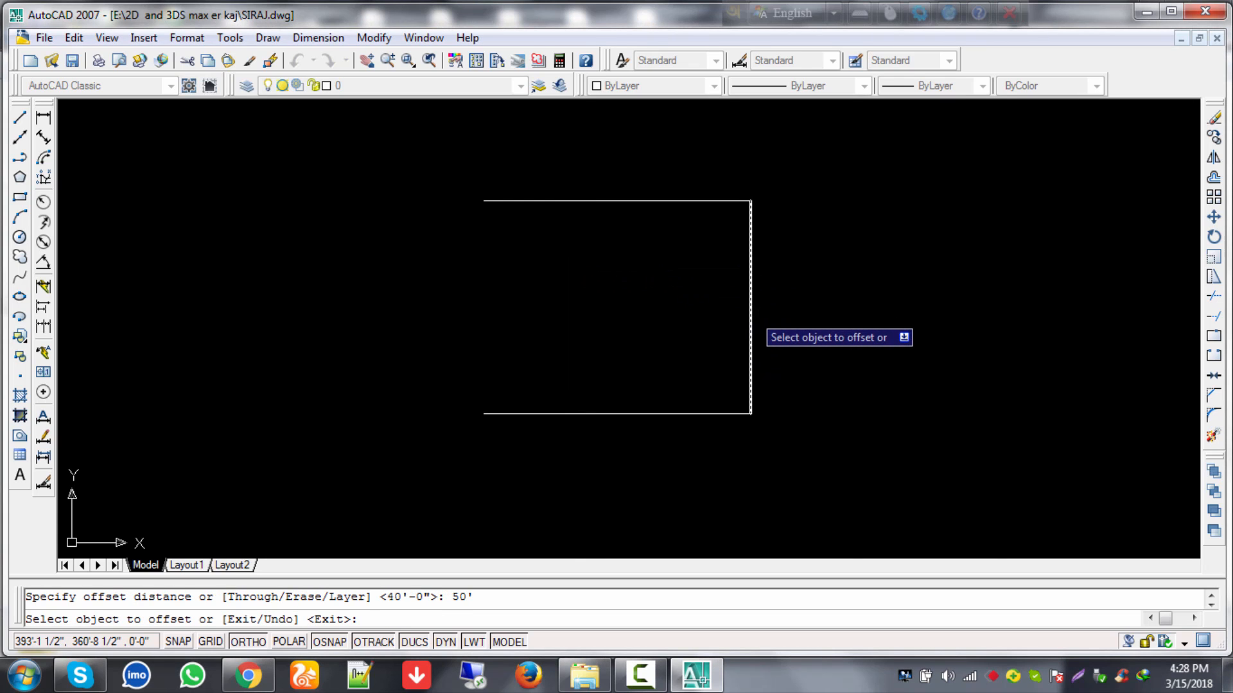
{"action": "left_click", "coordinate": [751, 313]}
{"action": "left_click", "coordinate": [598, 306]}
{"action": "key", "text": "Escape"}
{"action": "scroll", "coordinate": [586, 309], "scroll_direction": "up", "scroll_amount": 2}
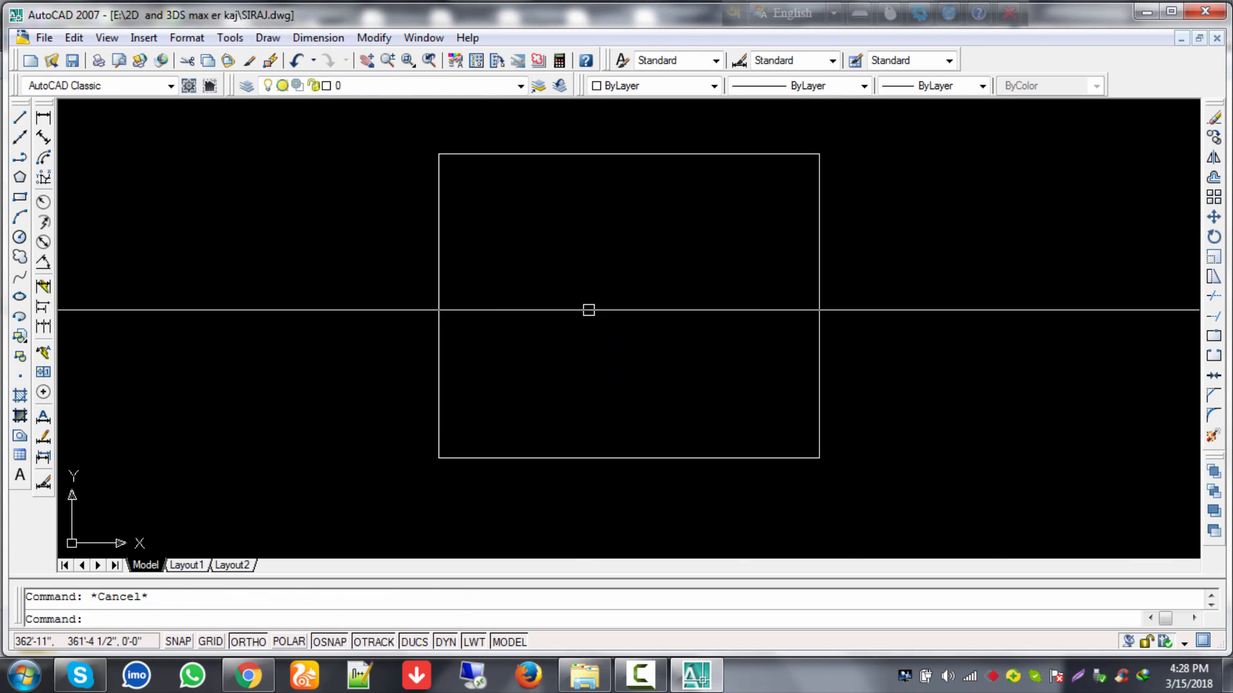
Step: Offset the rectangle's top edge 5 units inward
{"action": "middle_click_drag", "start_coordinate": [587, 308], "coordinate": [655, 338]}
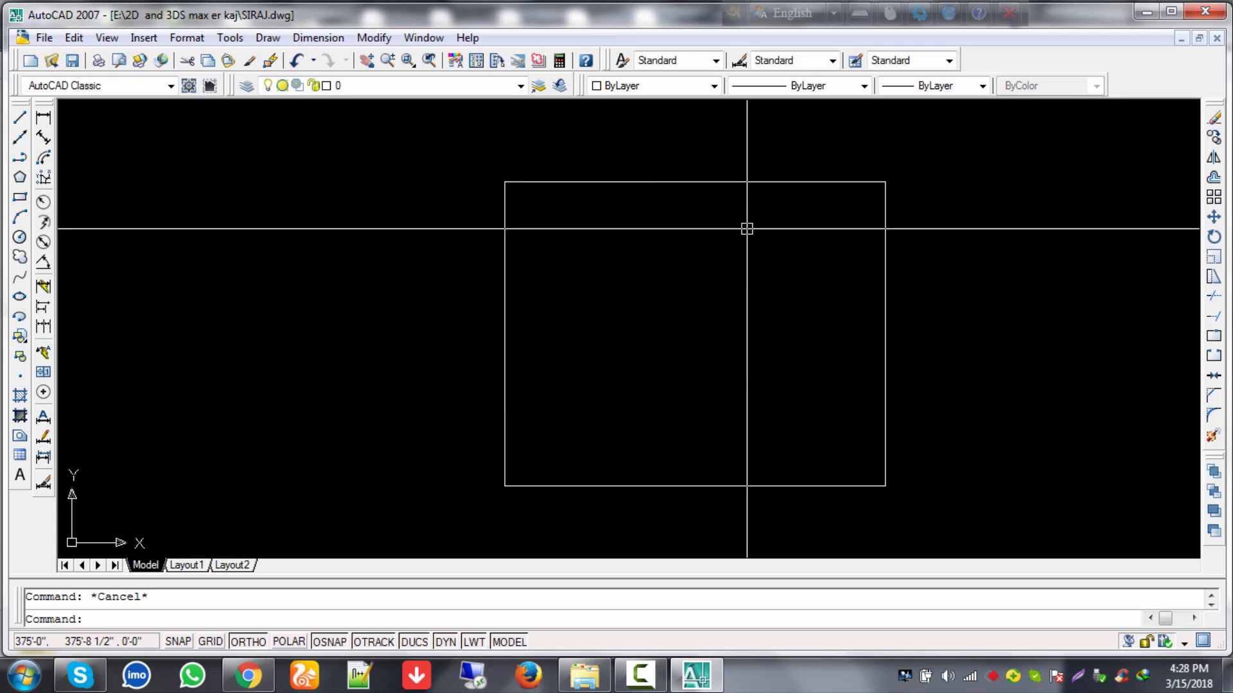
{"action": "middle_click_drag", "start_coordinate": [746, 228], "coordinate": [652, 239]}
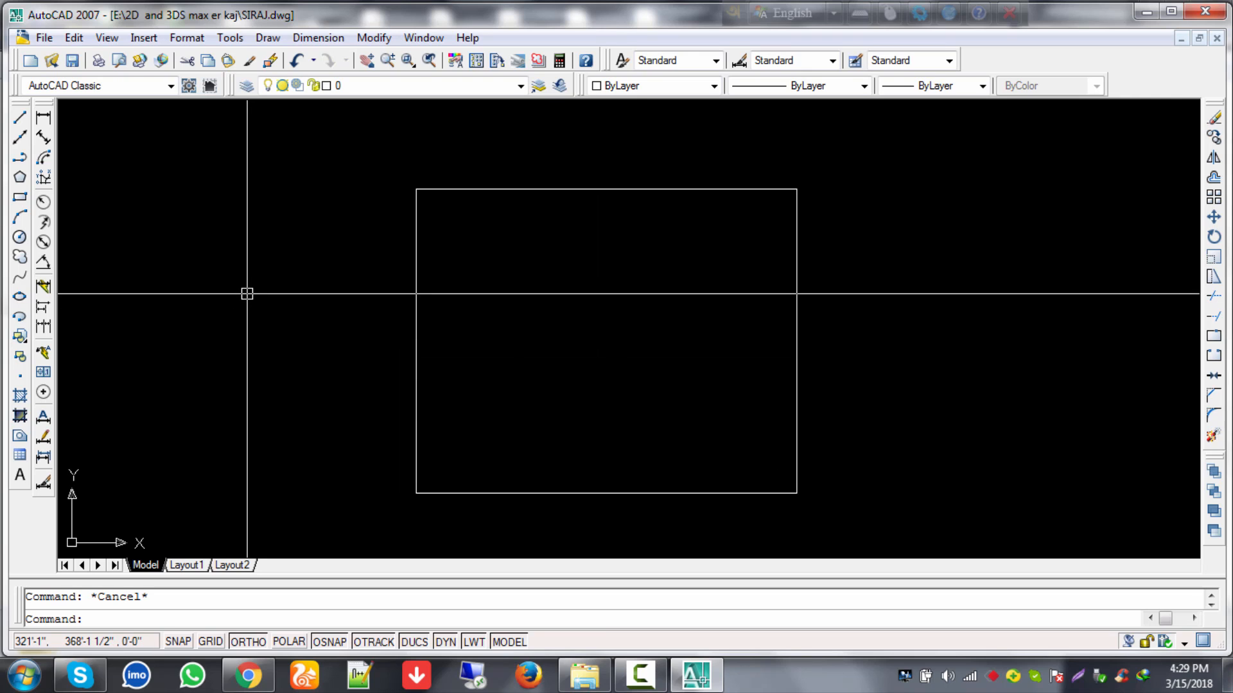
{"action": "type", "text": "o"}
{"action": "key", "text": "Return"}
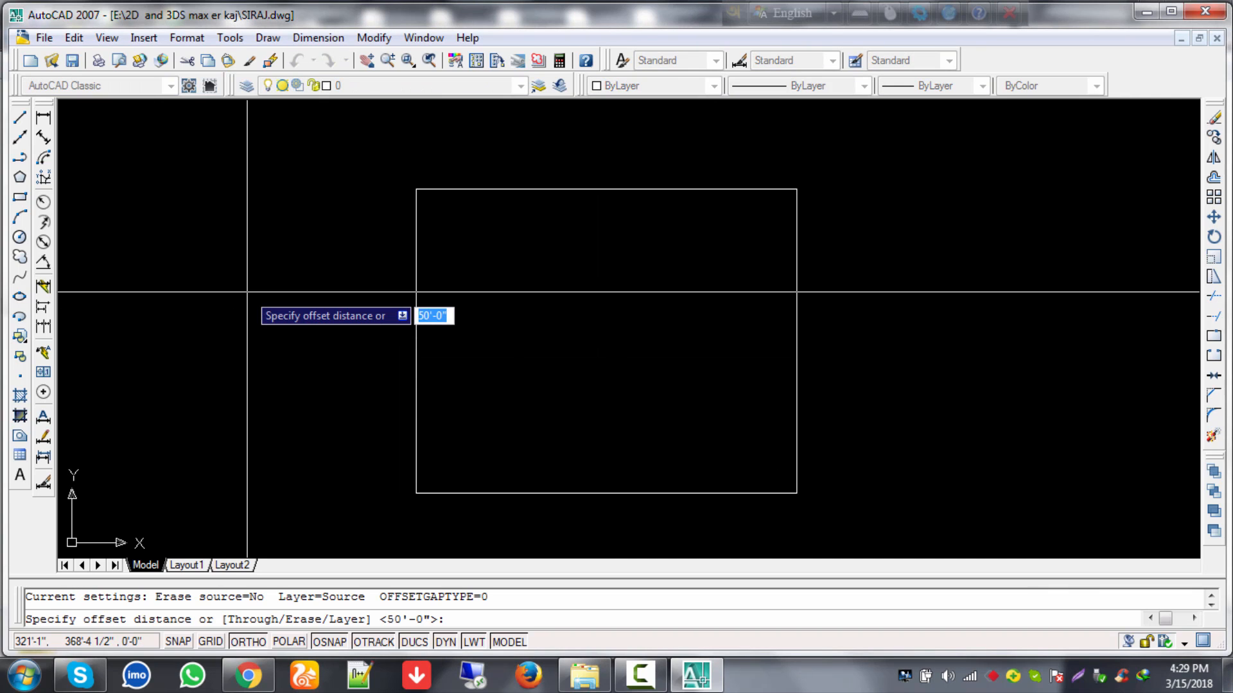
{"action": "type", "text": "5"}
{"action": "key", "text": "Return"}
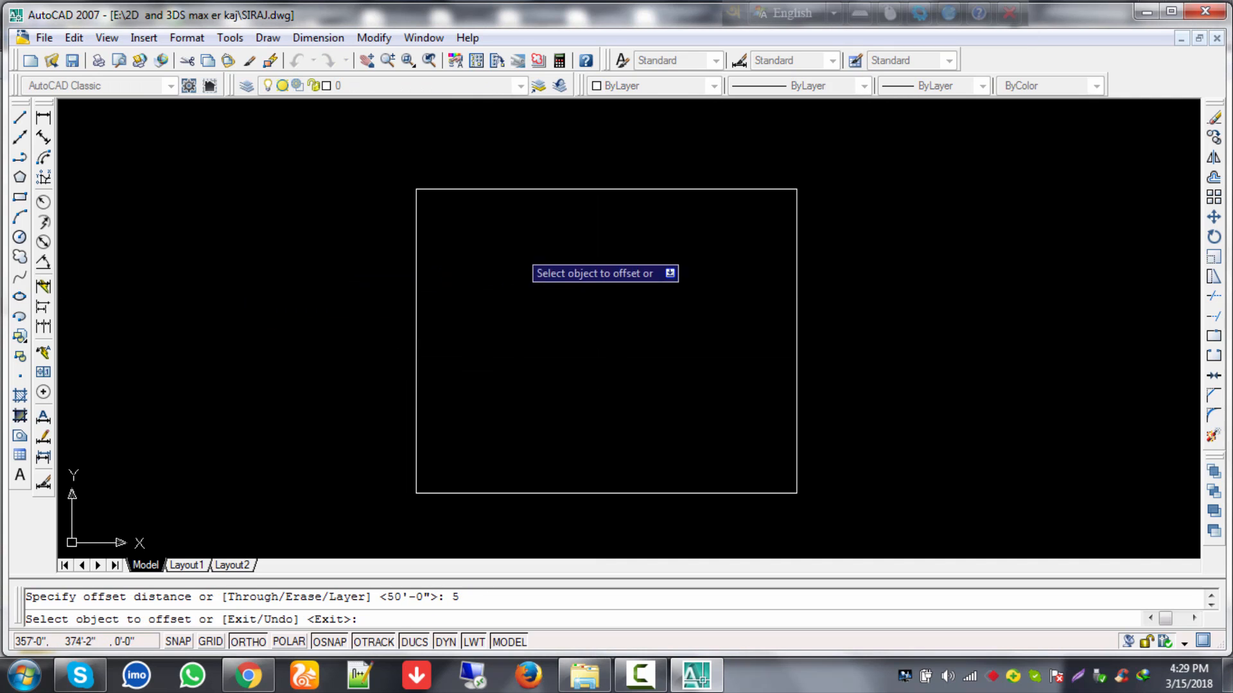
{"action": "left_click", "coordinate": [586, 189]}
{"action": "left_click", "coordinate": [590, 281]}
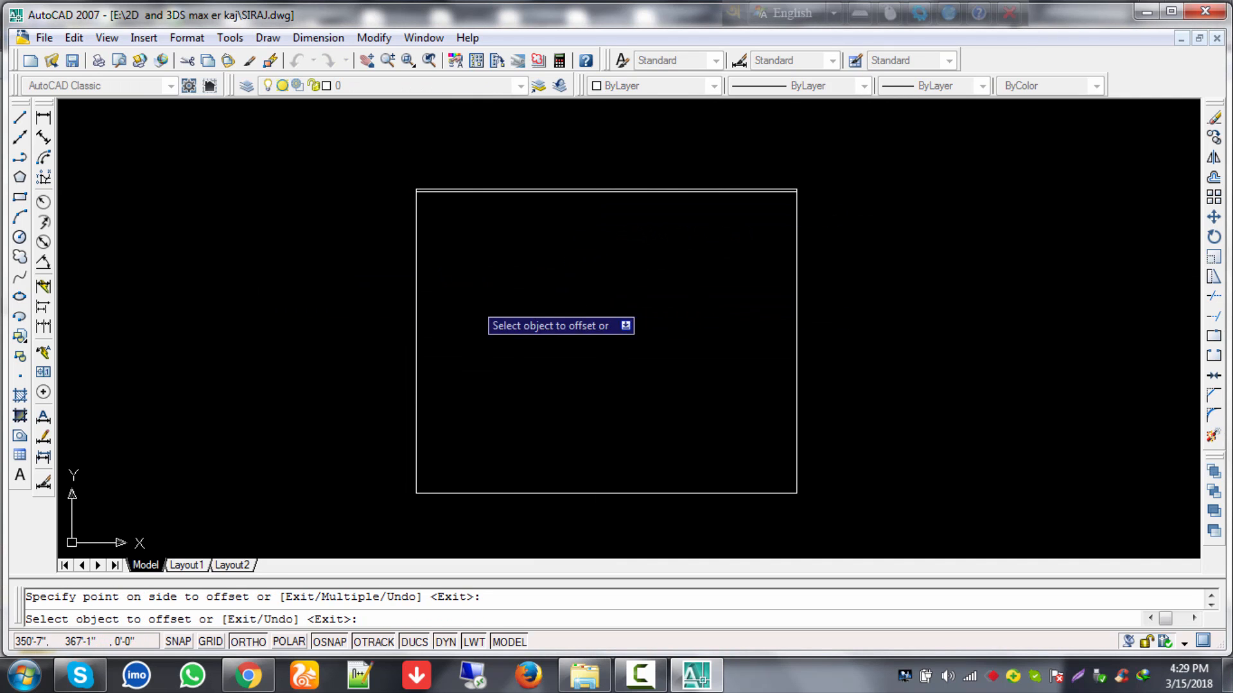
Step: Offset the left, right and bottom edges 5 units inward as well
{"action": "left_click", "coordinate": [416, 302]}
{"action": "left_click", "coordinate": [462, 292]}
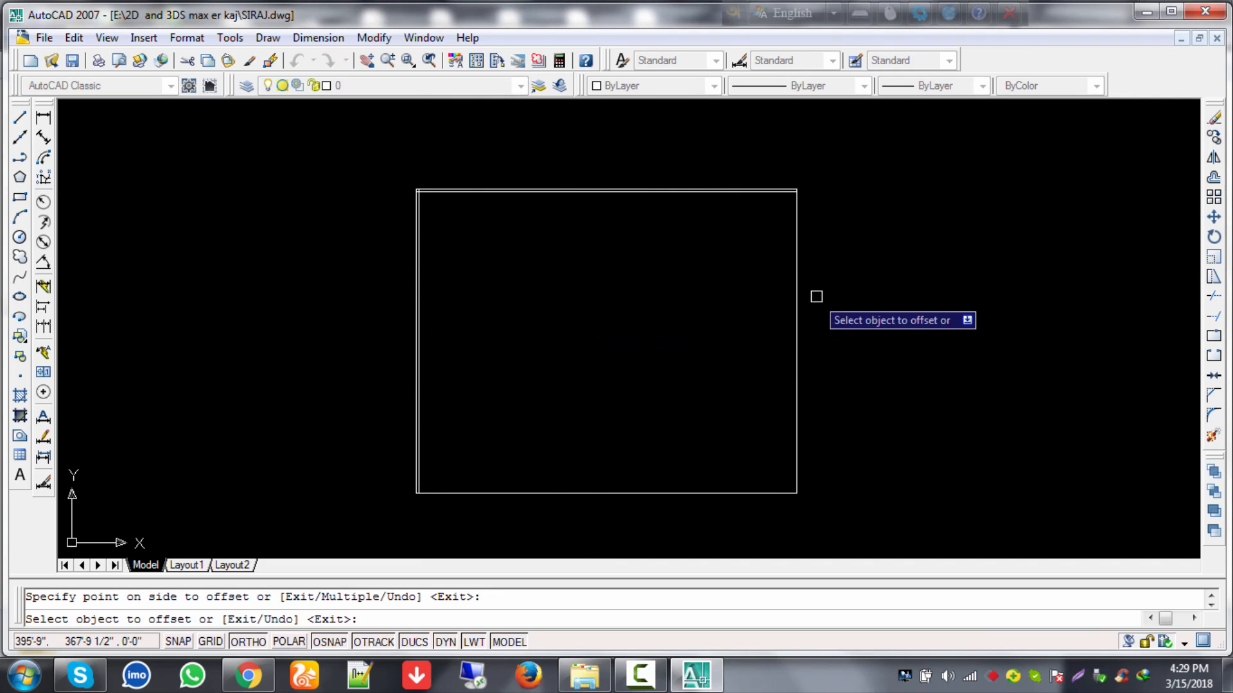
{"action": "left_click", "coordinate": [796, 298]}
{"action": "left_click", "coordinate": [771, 299]}
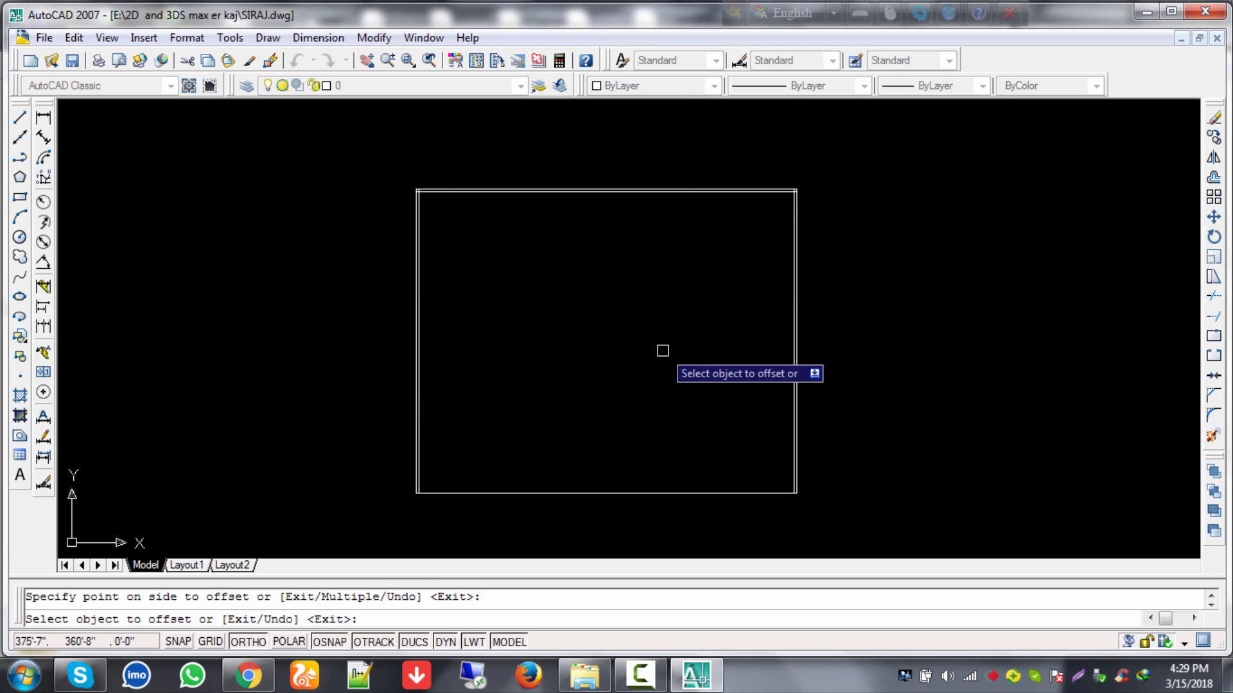
{"action": "left_click", "coordinate": [646, 493]}
{"action": "left_click", "coordinate": [658, 408]}
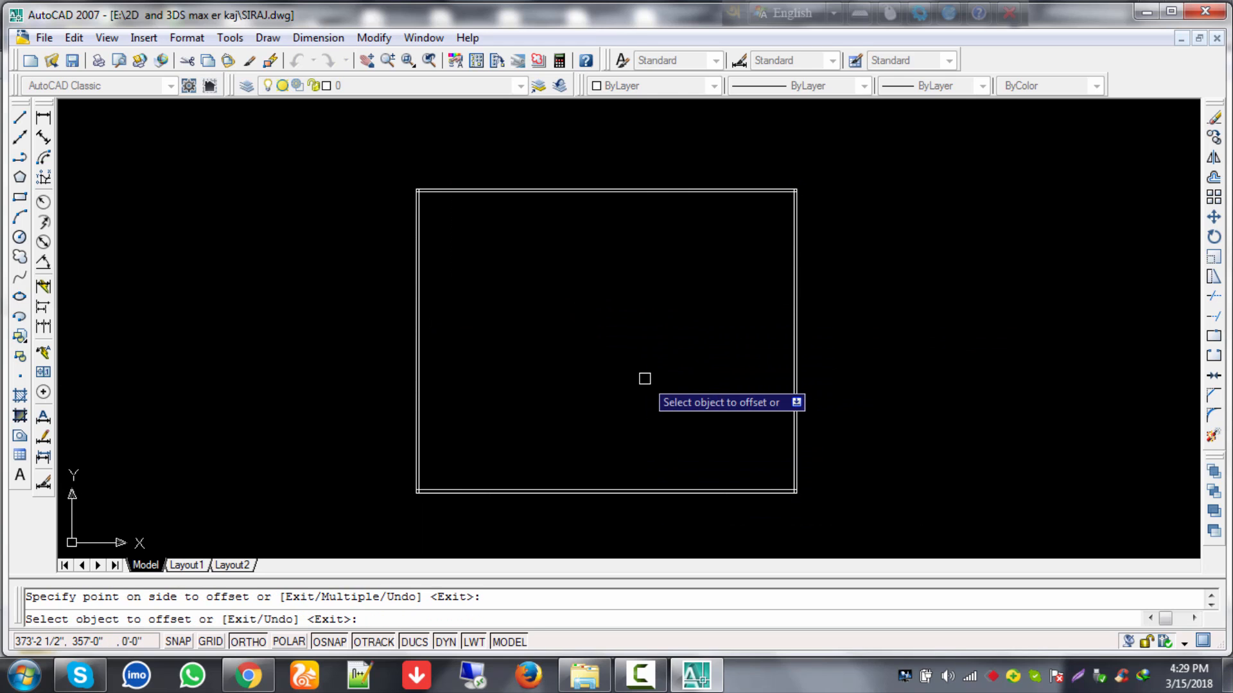
{"action": "key", "text": "Escape"}
{"action": "scroll", "coordinate": [459, 487], "scroll_direction": "up", "scroll_amount": 6}
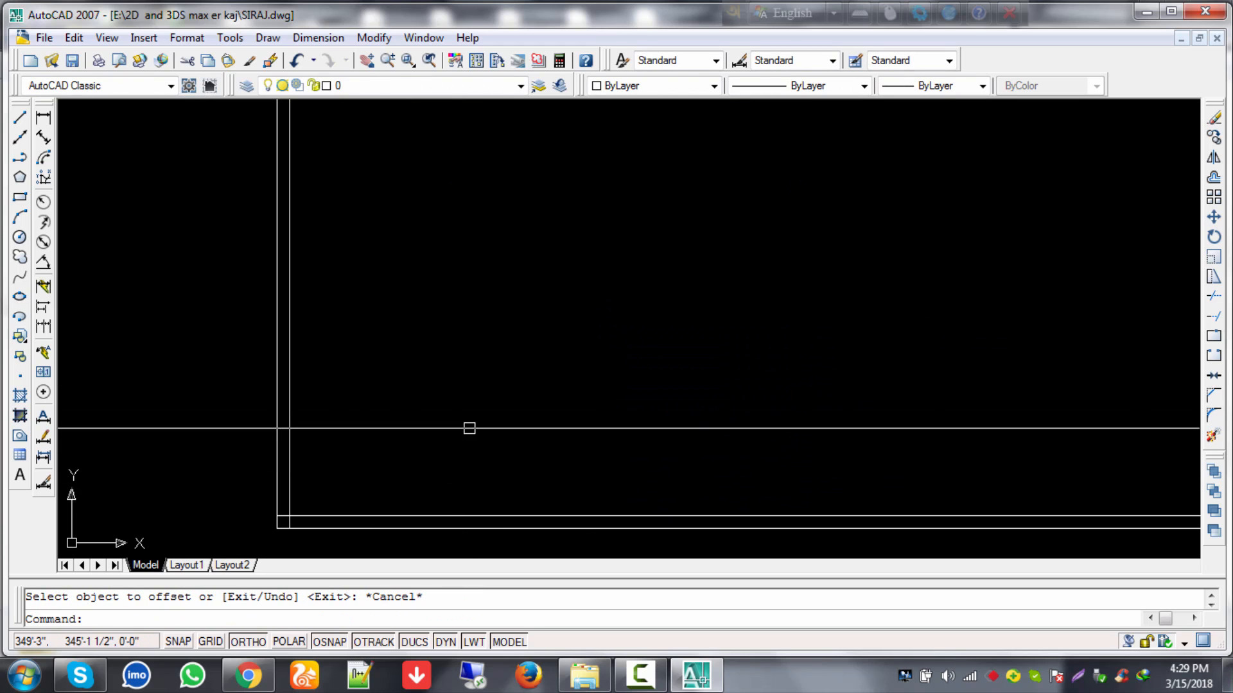
{"action": "scroll", "coordinate": [498, 457], "scroll_direction": "down", "scroll_amount": 6}
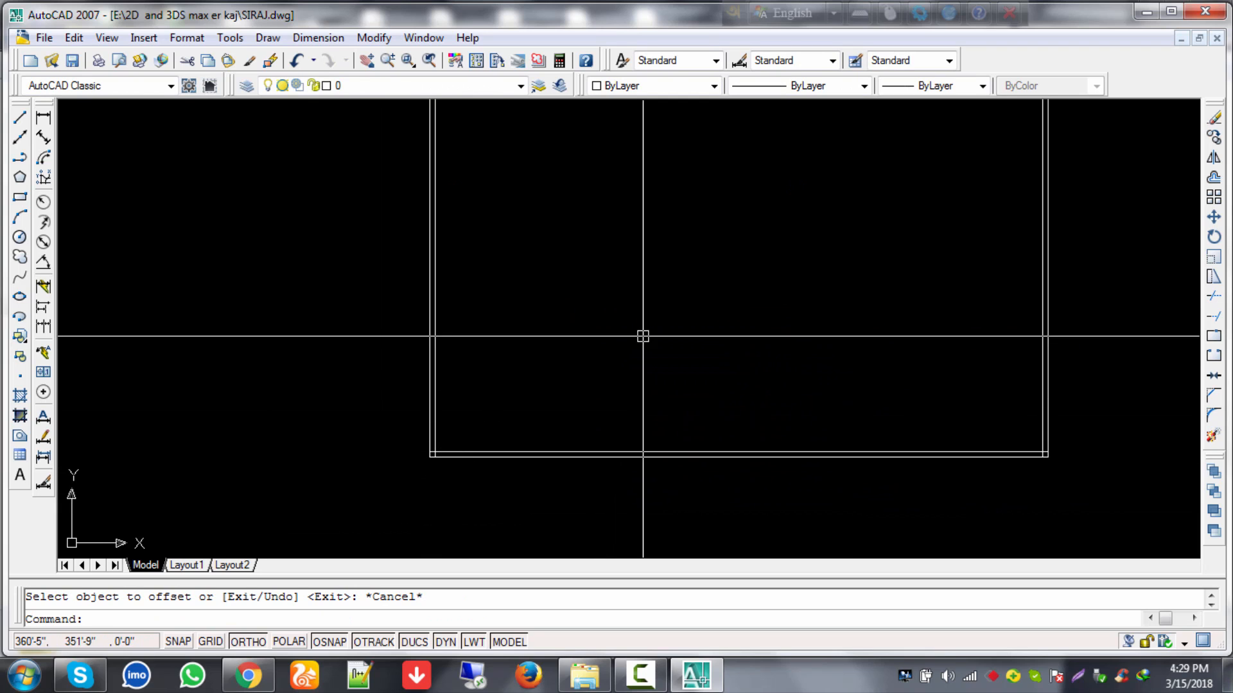
Step: Trim the line stub past the first inner corner of the double-line rectangle
{"action": "middle_click_drag", "start_coordinate": [690, 217], "coordinate": [654, 249]}
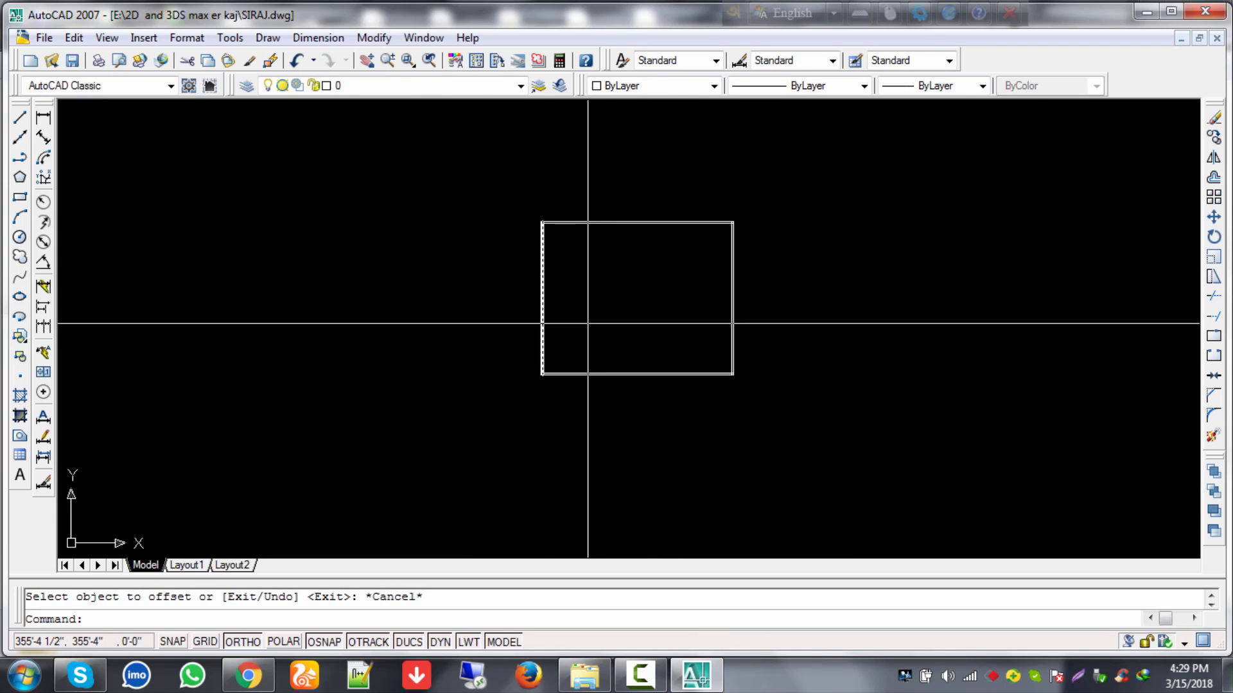
{"action": "type", "text": "t"}
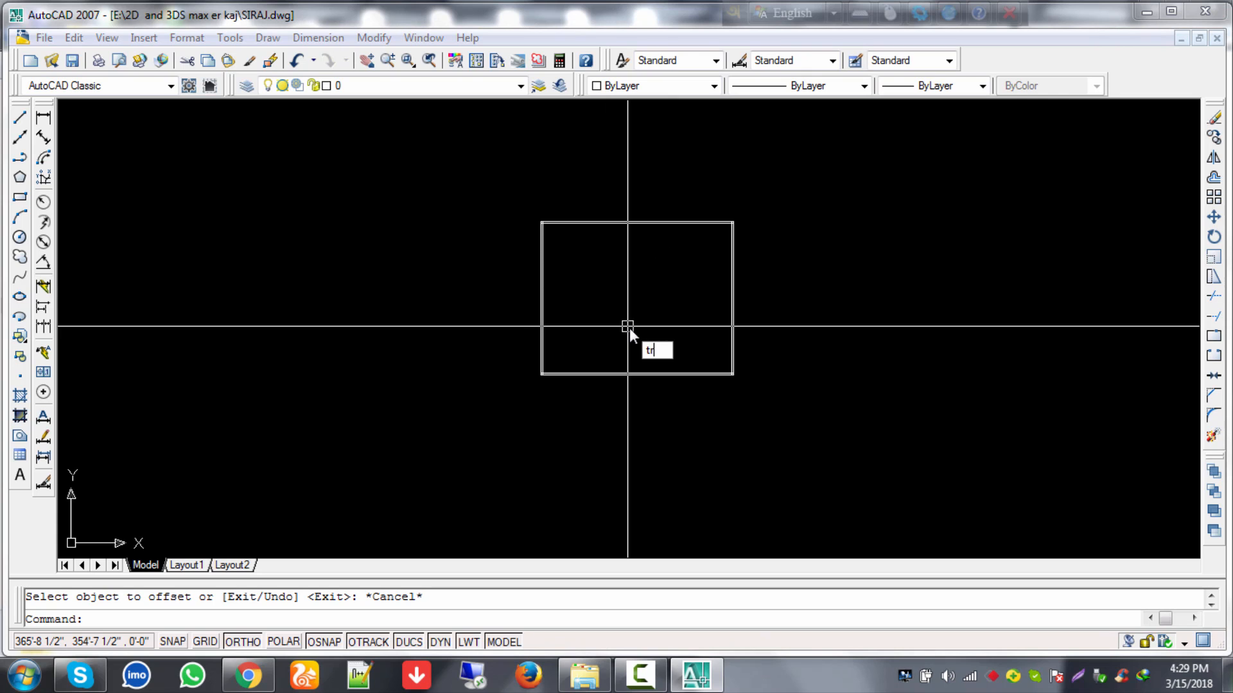
{"action": "type", "text": "r"}
{"action": "key", "text": "Return"}
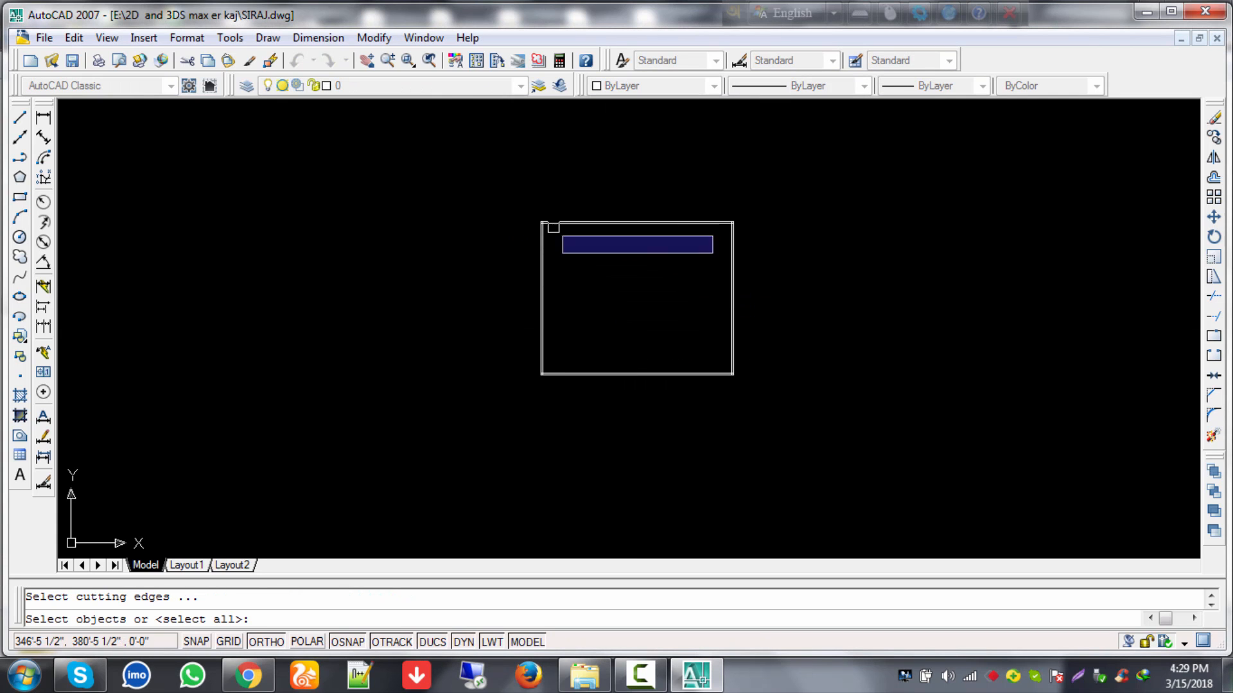
{"action": "key", "text": "Return"}
{"action": "scroll", "coordinate": [544, 231], "scroll_direction": "up", "scroll_amount": 2}
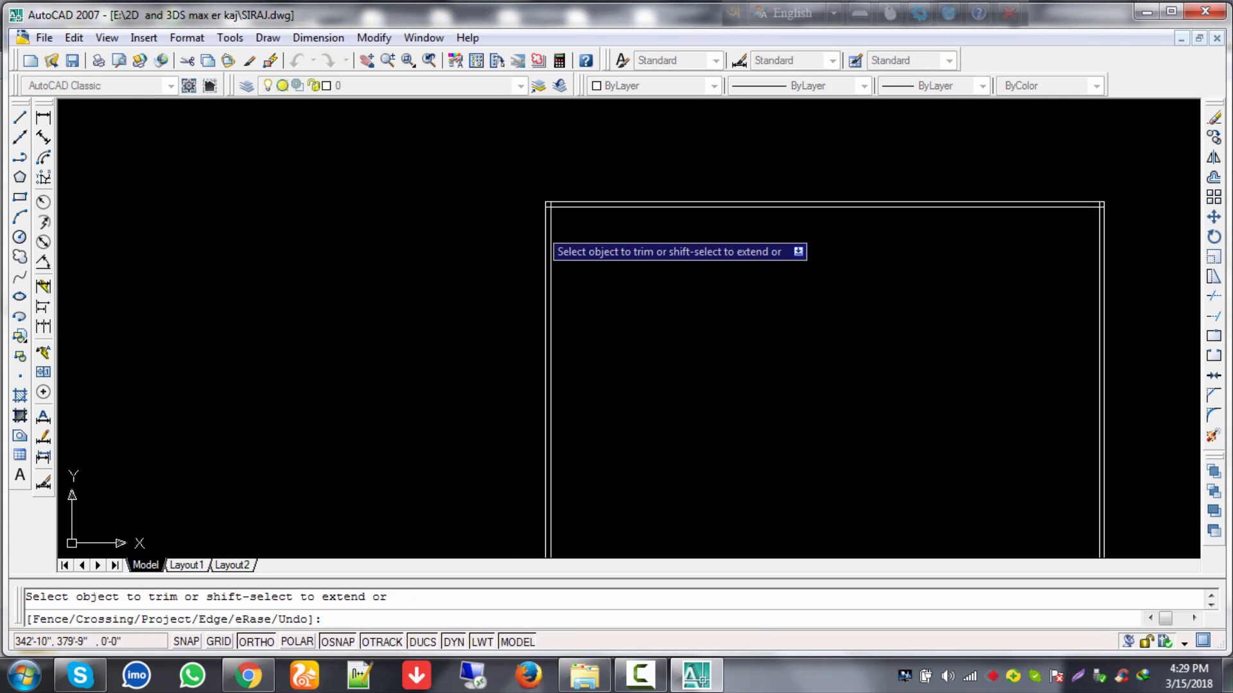
{"action": "scroll", "coordinate": [546, 232], "scroll_direction": "up", "scroll_amount": 2}
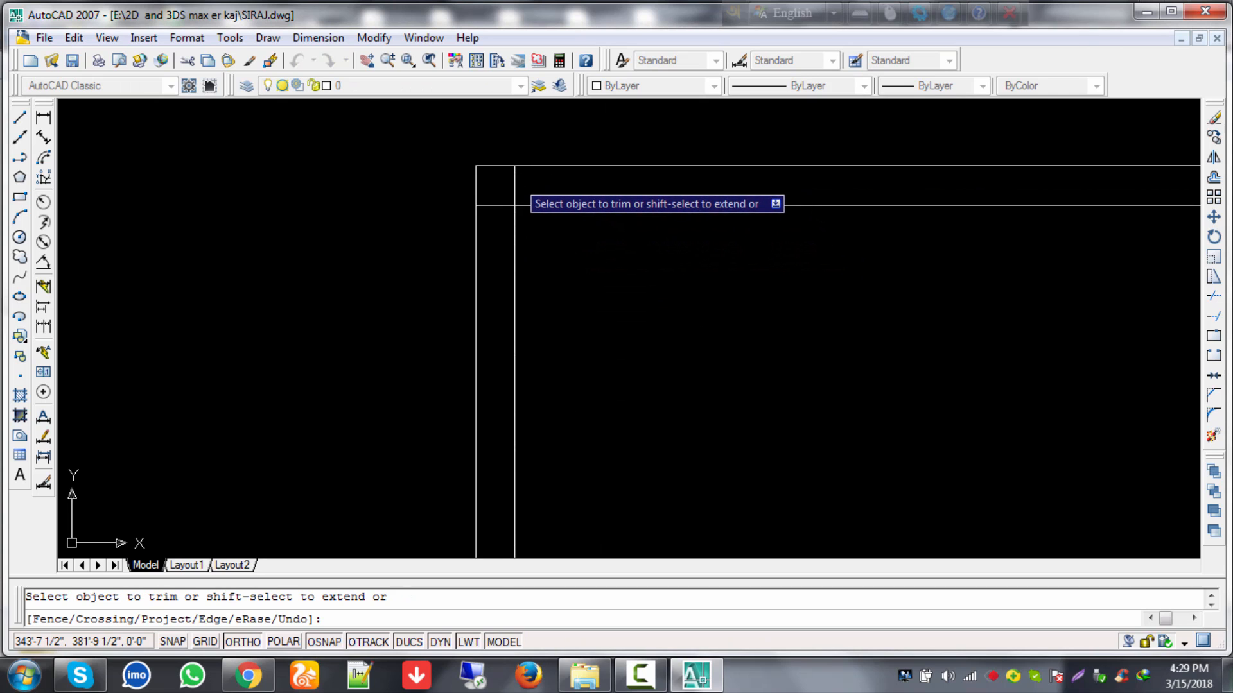
{"action": "scroll", "coordinate": [831, 335], "scroll_direction": "down", "scroll_amount": 3}
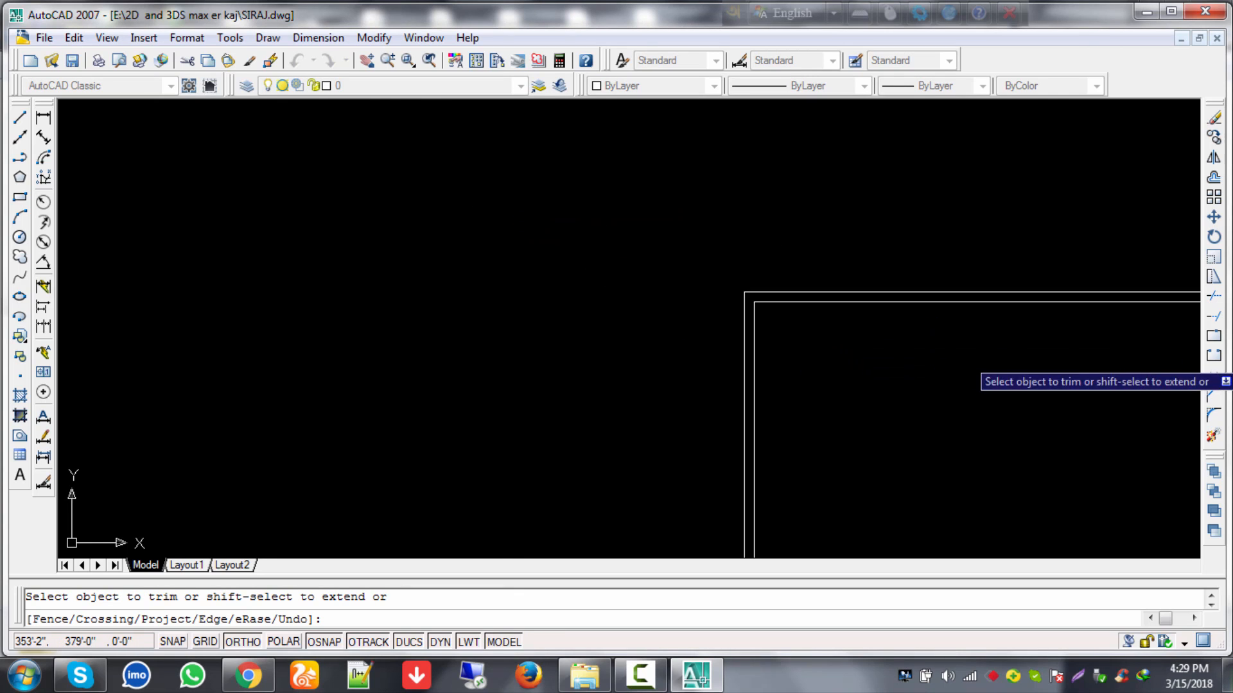
{"action": "middle_click_drag", "start_coordinate": [968, 359], "coordinate": [482, 254]}
{"action": "scroll", "coordinate": [626, 264], "scroll_direction": "down", "scroll_amount": 4}
{"action": "middle_click_drag", "start_coordinate": [764, 309], "coordinate": [633, 299]}
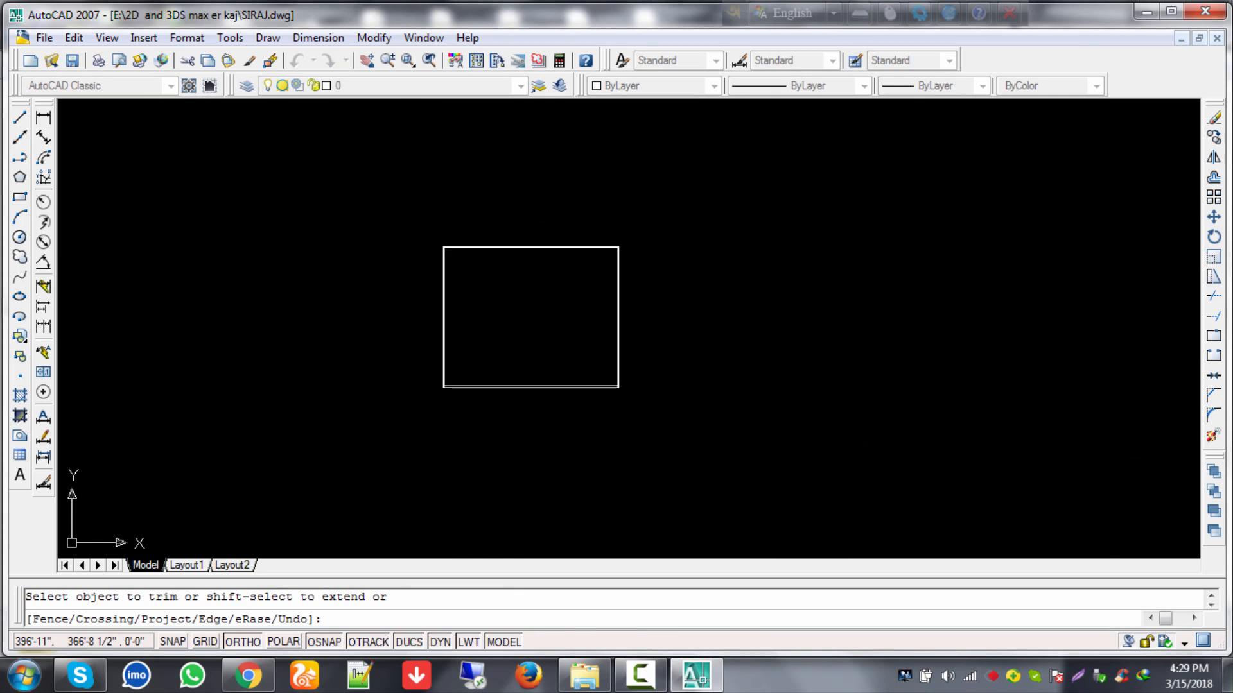
{"action": "scroll", "coordinate": [627, 251], "scroll_direction": "up", "scroll_amount": 5}
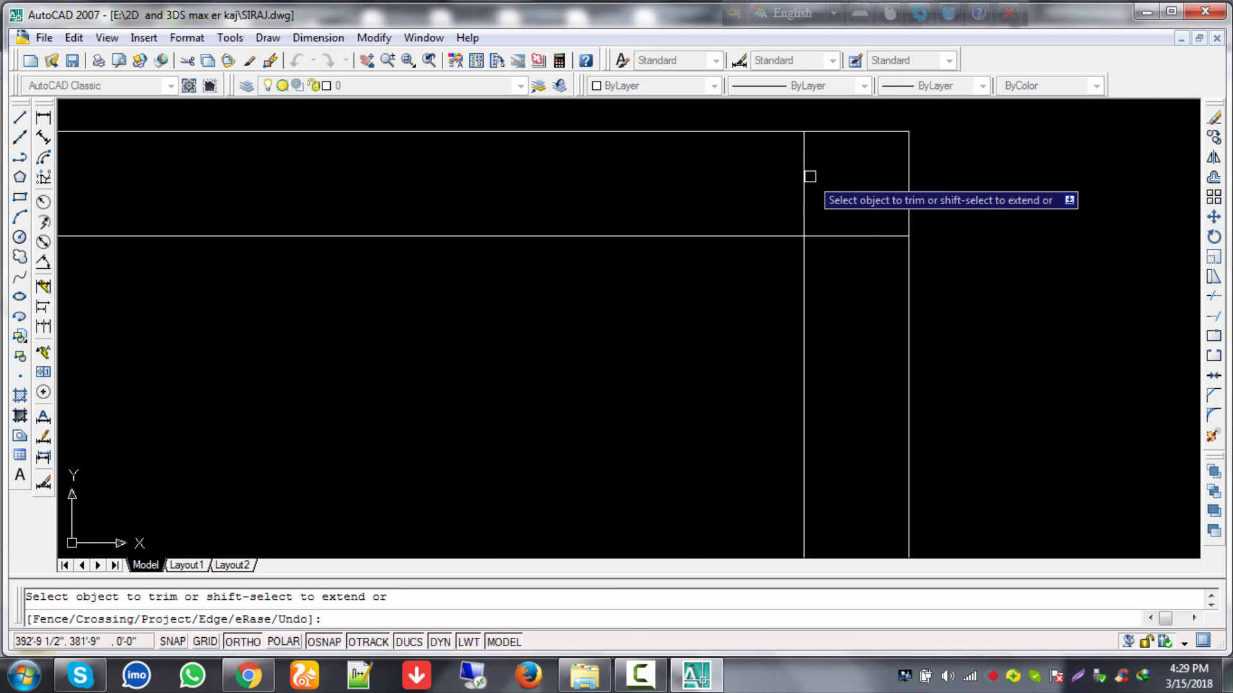
{"action": "left_click", "coordinate": [828, 236]}
{"action": "scroll", "coordinate": [674, 307], "scroll_direction": "down", "scroll_amount": 5}
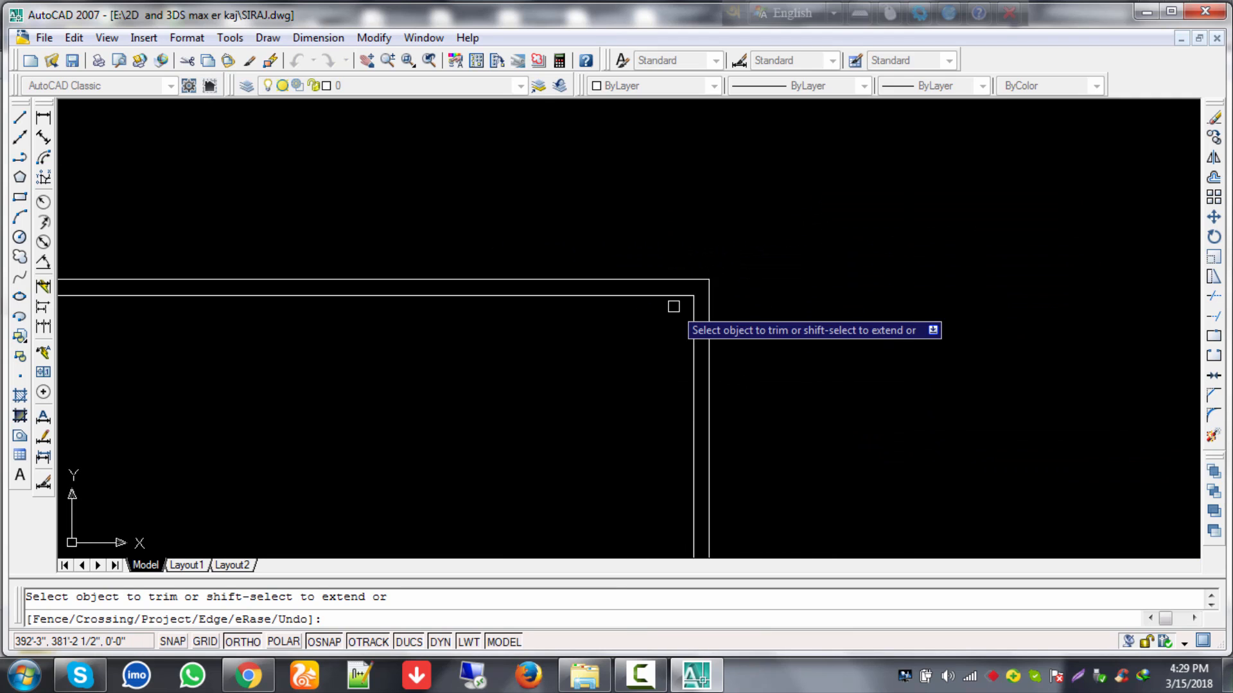
{"action": "scroll", "coordinate": [449, 389], "scroll_direction": "down", "scroll_amount": 3}
Step: Trim the stubs at the lower-left and lower-right corners
{"action": "middle_click_drag", "start_coordinate": [377, 429], "coordinate": [874, 165]}
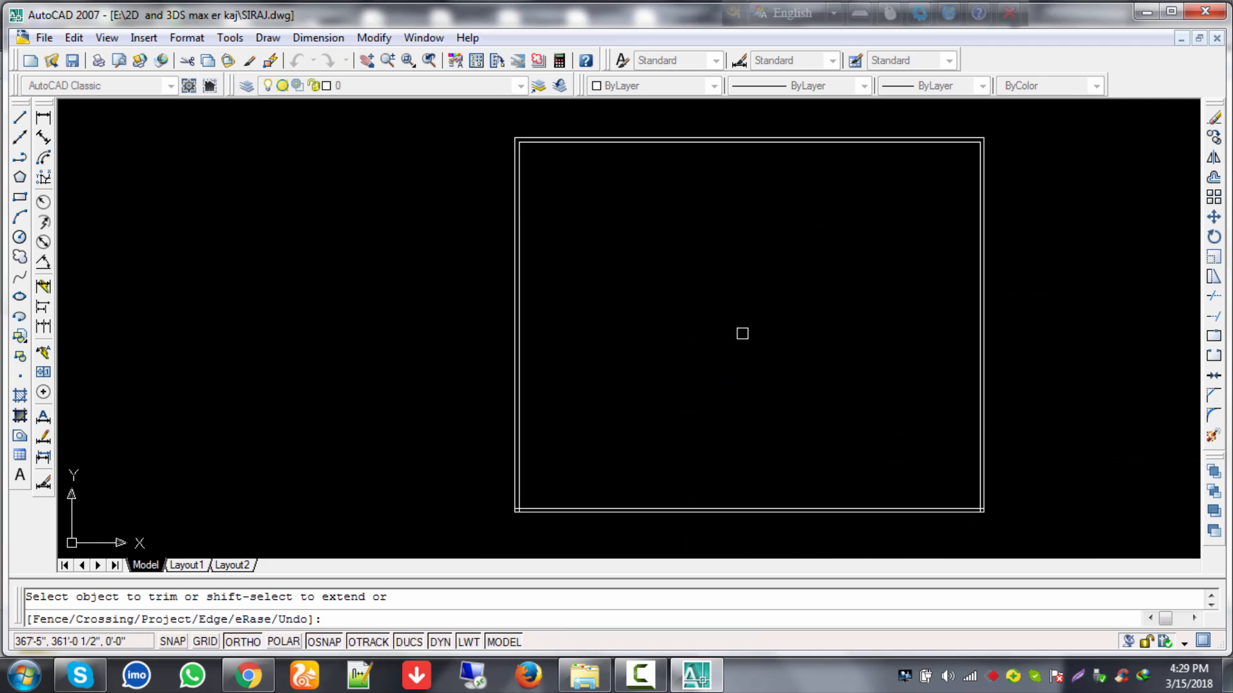
{"action": "scroll", "coordinate": [636, 377], "scroll_direction": "up", "scroll_amount": 10}
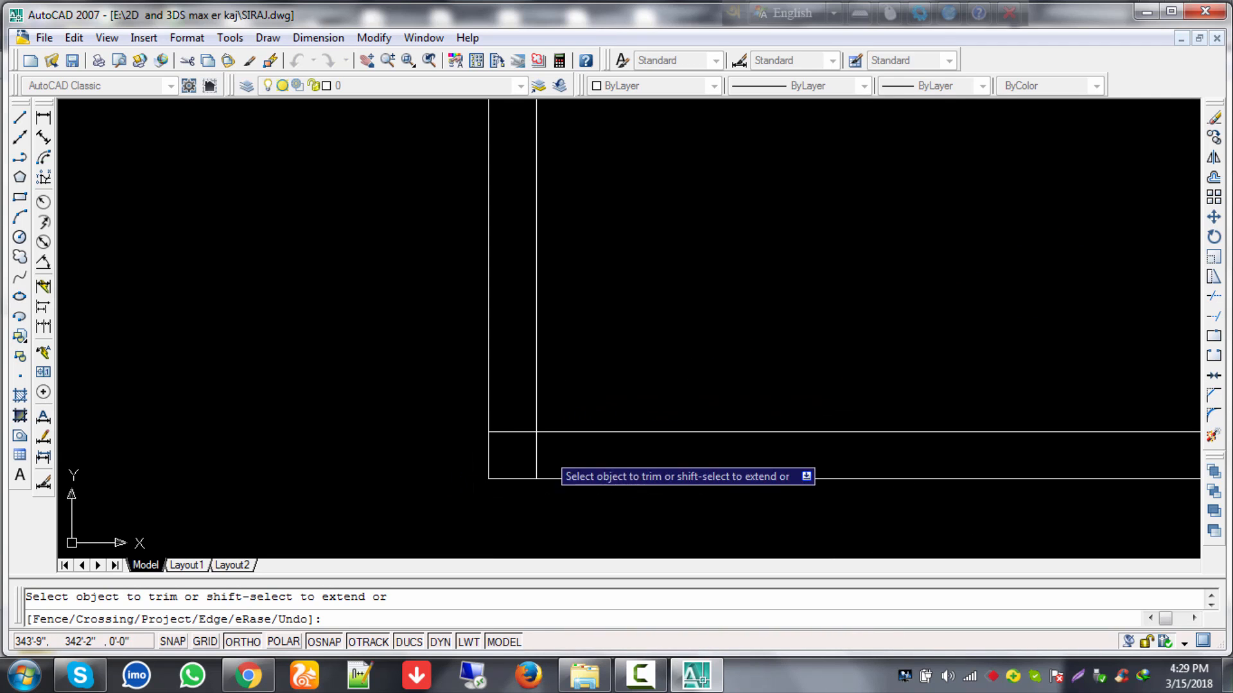
{"action": "left_click", "coordinate": [519, 432]}
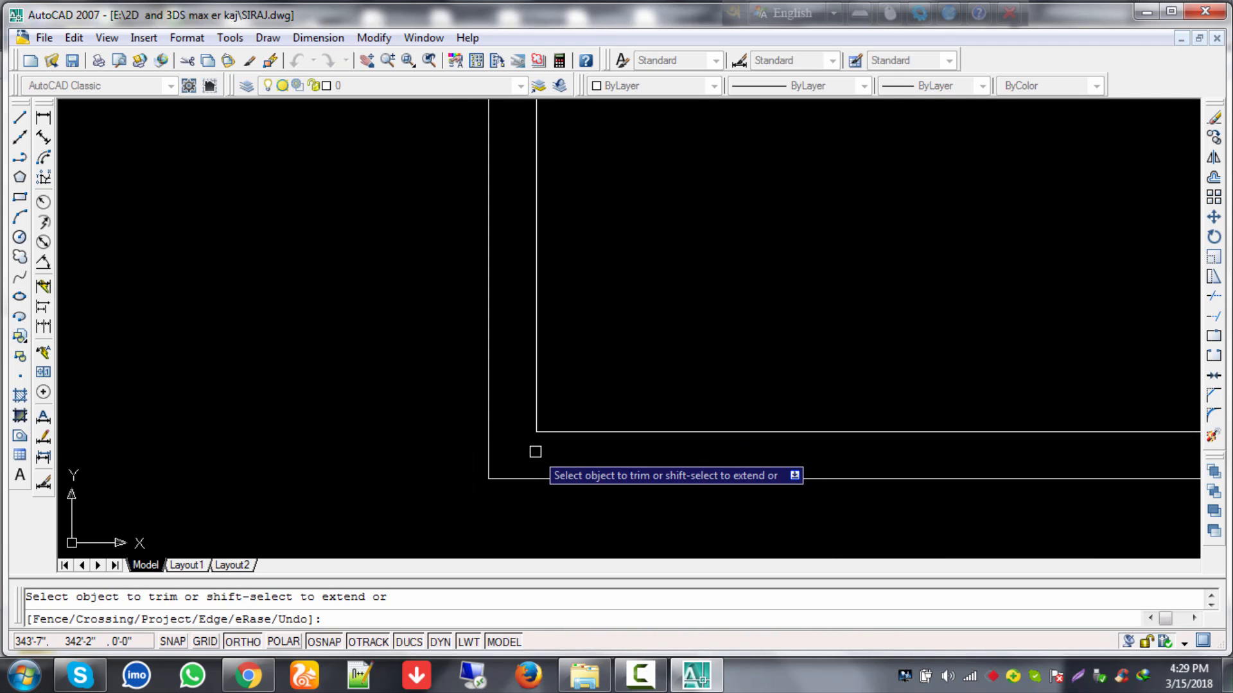
{"action": "scroll", "coordinate": [744, 443], "scroll_direction": "down", "scroll_amount": 3}
{"action": "scroll", "coordinate": [879, 430], "scroll_direction": "down", "scroll_amount": 3}
{"action": "middle_click_drag", "start_coordinate": [887, 429], "coordinate": [559, 422]}
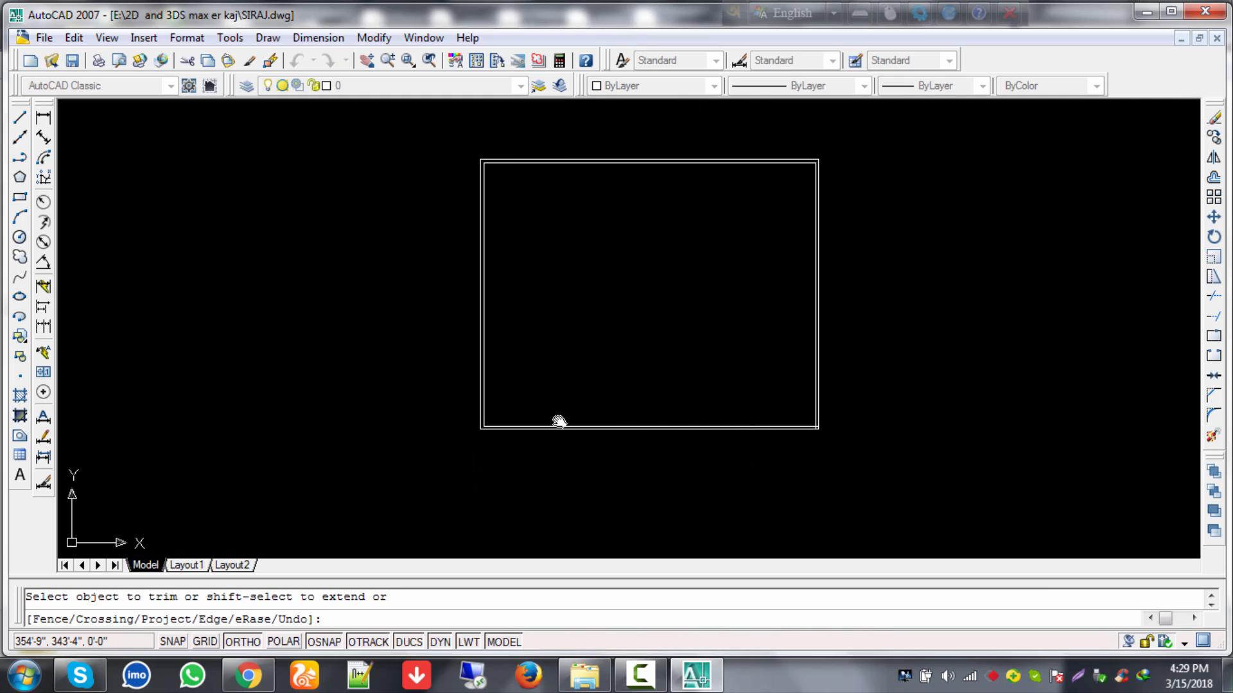
{"action": "scroll", "coordinate": [831, 427], "scroll_direction": "up", "scroll_amount": 5}
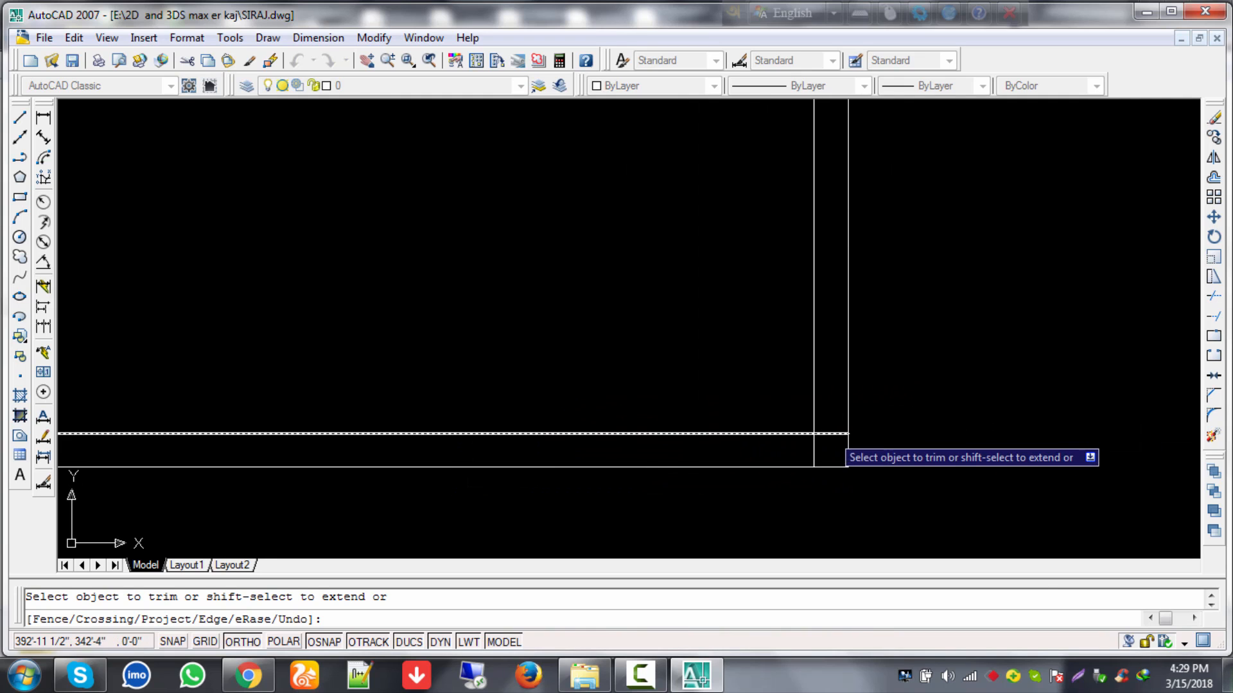
{"action": "left_click", "coordinate": [841, 434]}
{"action": "left_click", "coordinate": [812, 447]}
{"action": "scroll", "coordinate": [715, 330], "scroll_direction": "down", "scroll_amount": 8}
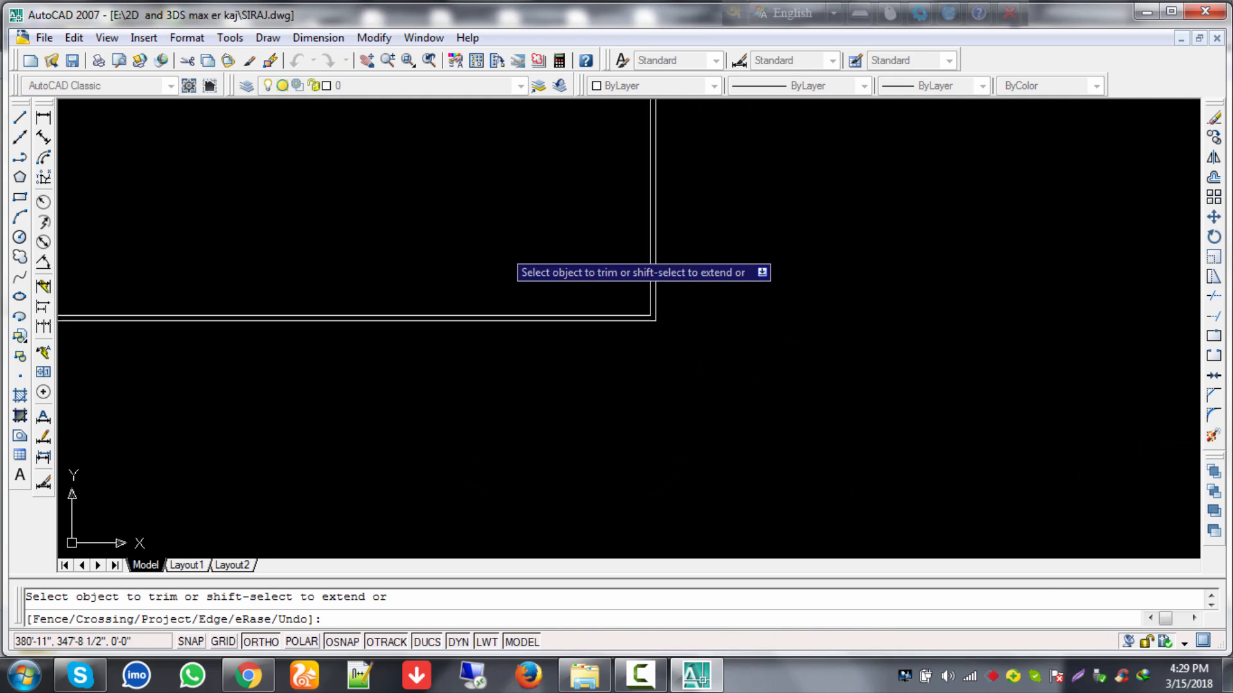
{"action": "scroll", "coordinate": [501, 242], "scroll_direction": "down", "scroll_amount": 2}
{"action": "scroll", "coordinate": [465, 209], "scroll_direction": "down", "scroll_amount": 2}
{"action": "middle_click_drag", "start_coordinate": [465, 208], "coordinate": [645, 409]}
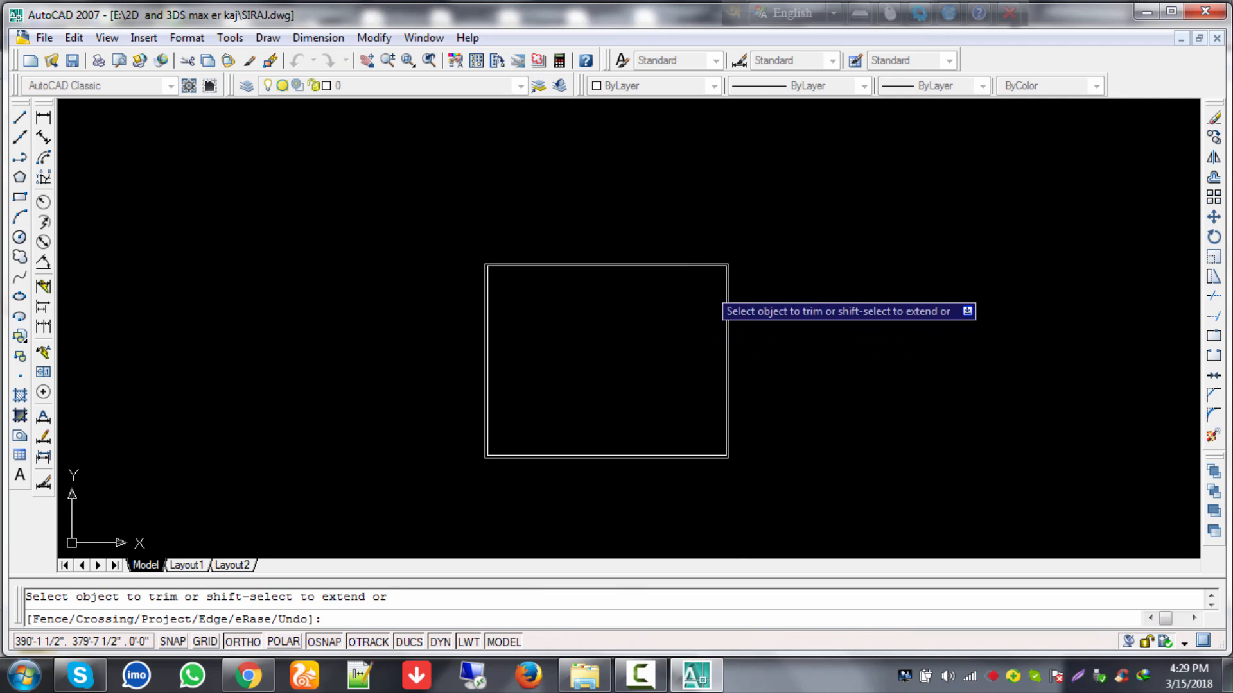
{"action": "scroll", "coordinate": [720, 249], "scroll_direction": "up", "scroll_amount": 8}
{"action": "scroll", "coordinate": [504, 351], "scroll_direction": "down", "scroll_amount": 7}
{"action": "middle_click_drag", "start_coordinate": [504, 351], "coordinate": [664, 271]}
{"action": "key", "text": "Escape"}
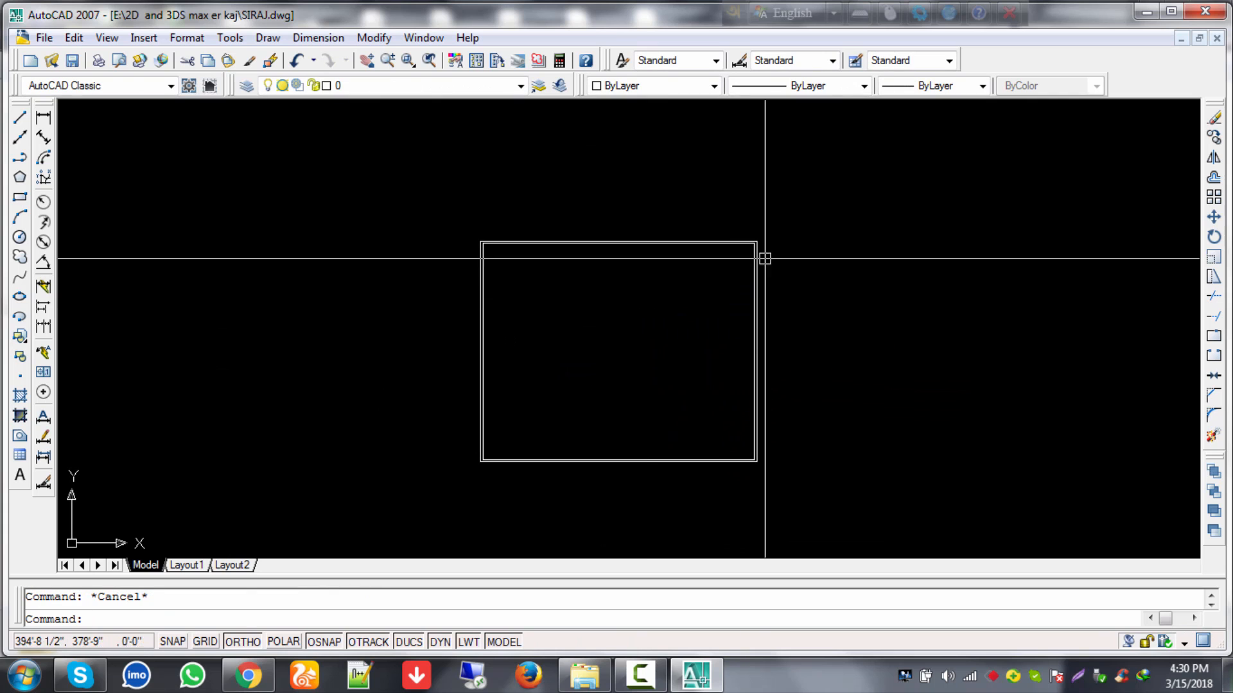
Step: Minimize AutoCAD and the folder, then open the fl 2 floor-plan image
{"action": "left_click", "coordinate": [1147, 14]}
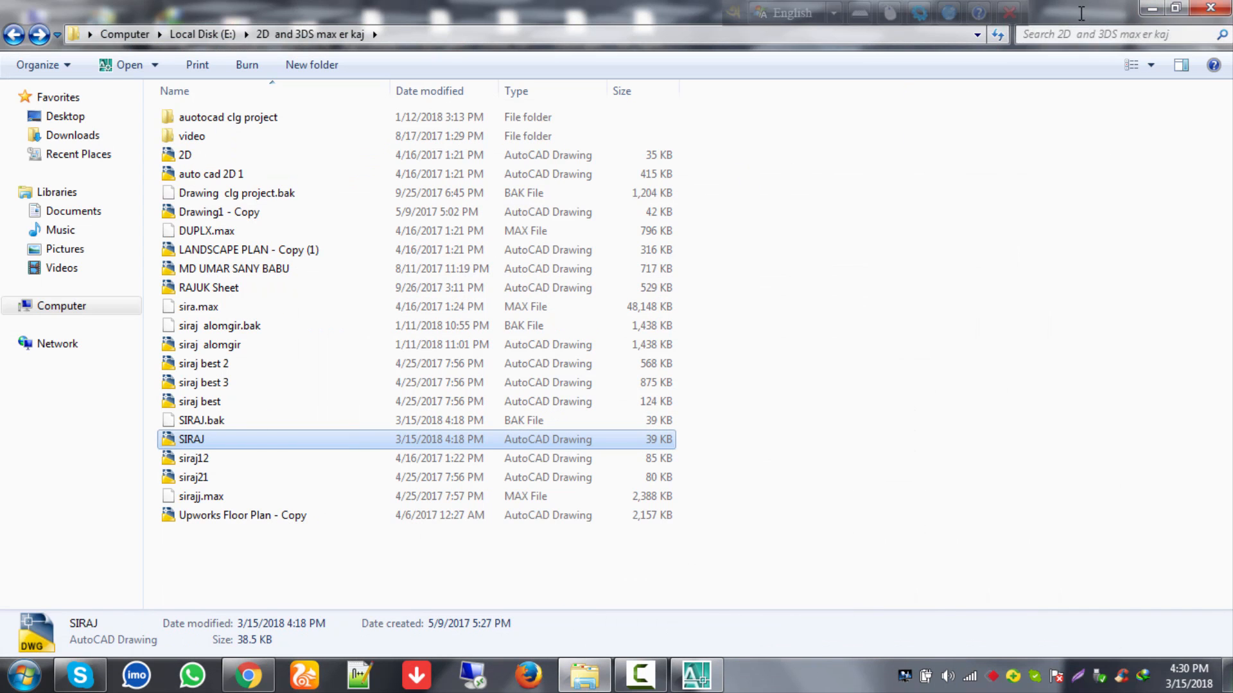
{"action": "left_click", "coordinate": [1144, 8]}
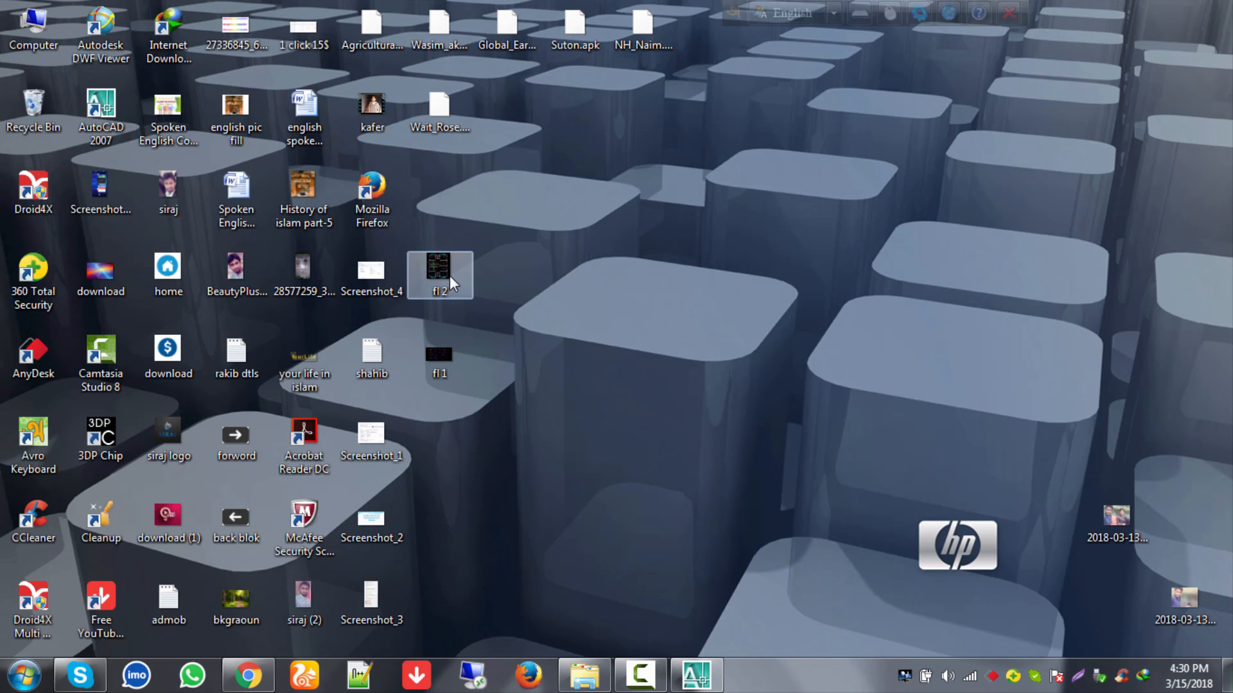
{"action": "left_click", "coordinate": [450, 275]}
{"action": "double_click", "coordinate": [449, 276]}
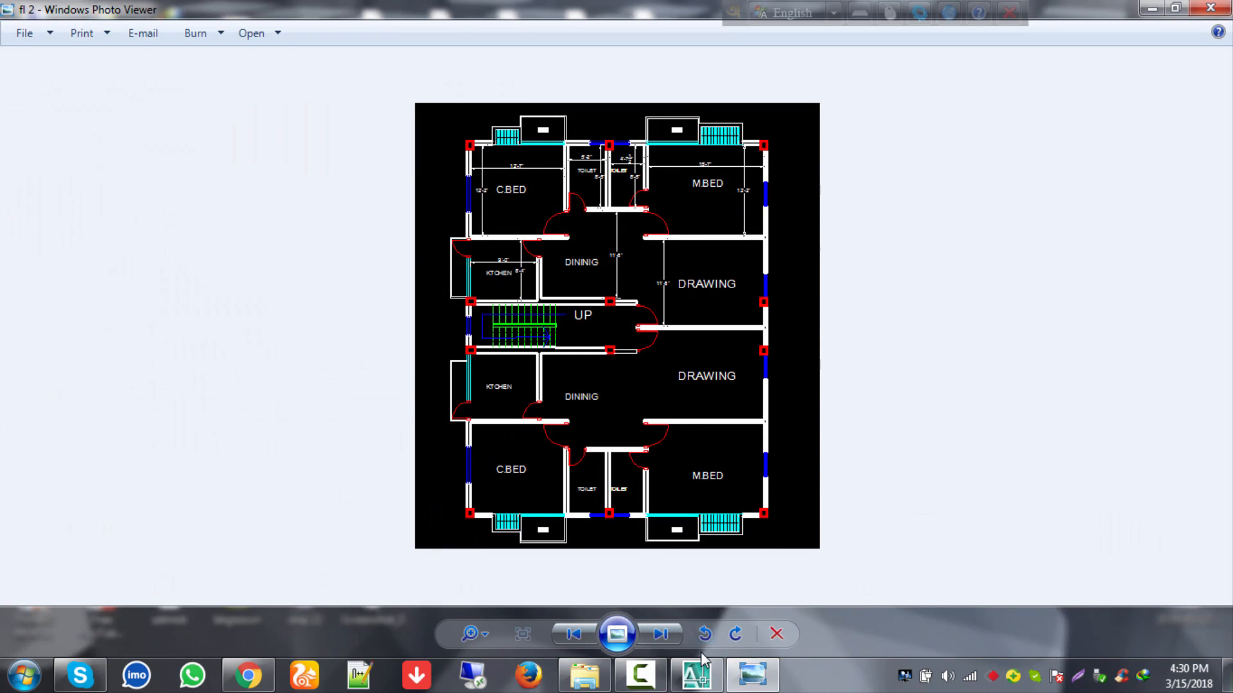
Step: Rotate the fl 2 plan a quarter turn counterclockwise, then minimize Photo Viewer
{"action": "left_click", "coordinate": [706, 636]}
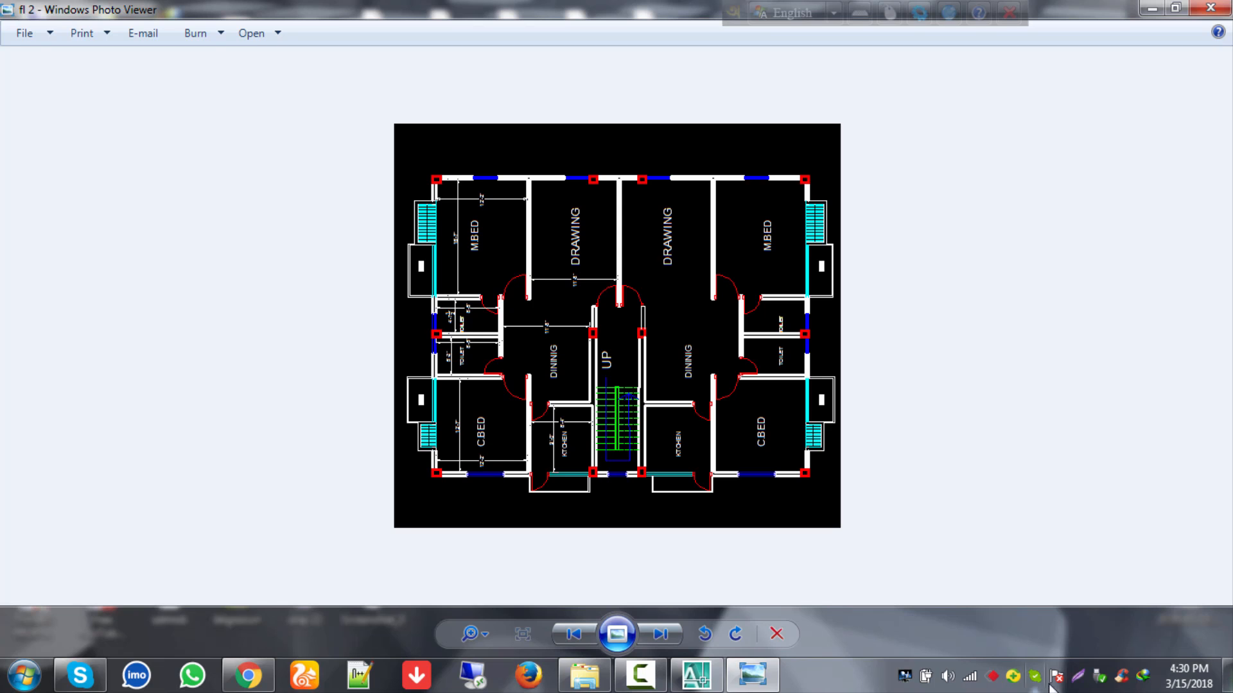
{"action": "left_click", "coordinate": [664, 674]}
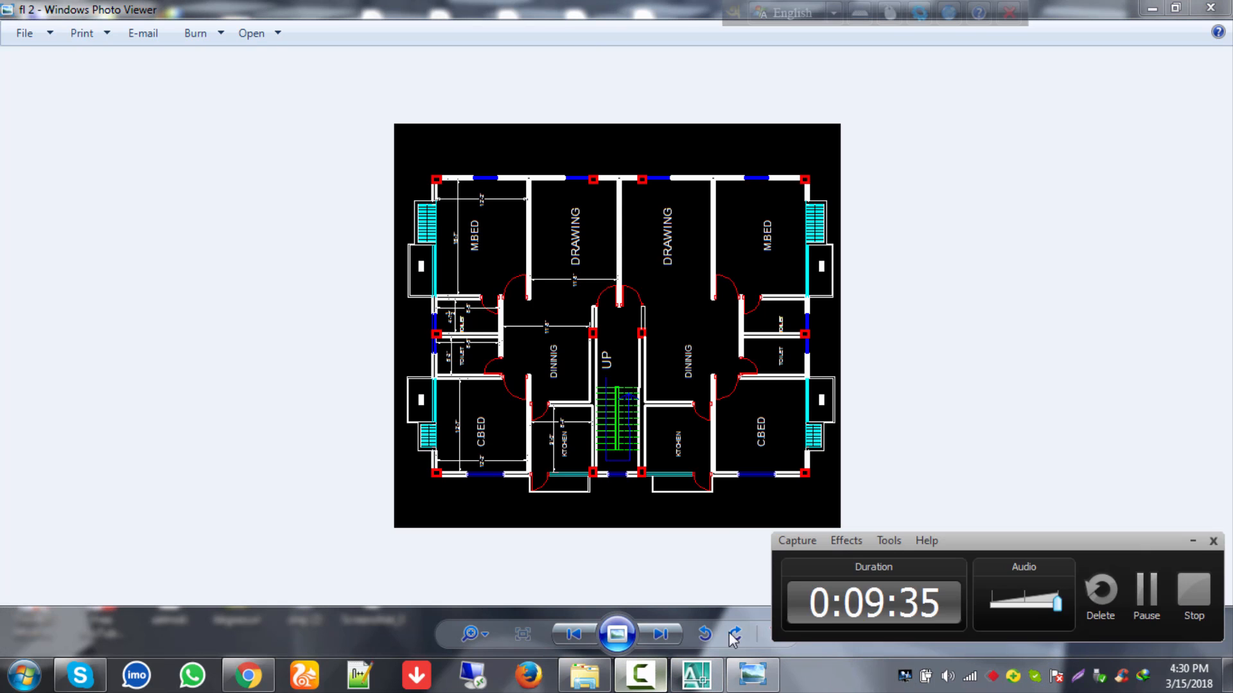
{"action": "left_click", "coordinate": [1148, 589]}
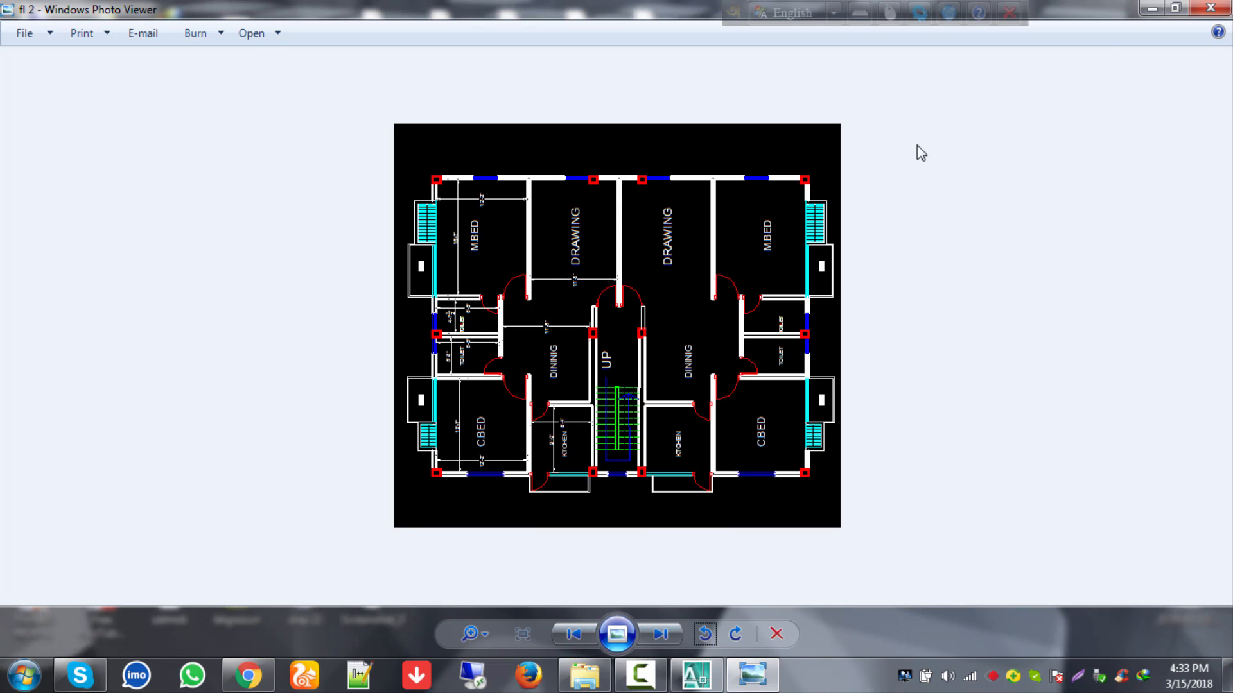
{"action": "left_click", "coordinate": [1151, 8]}
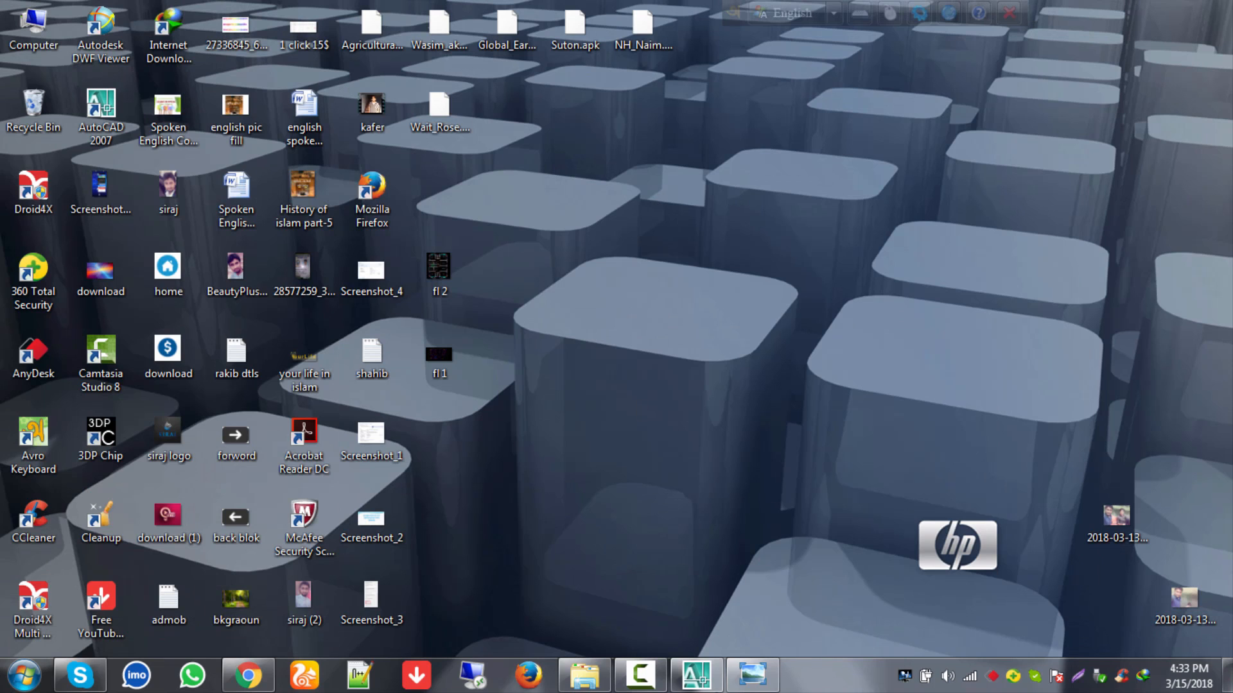
Step: Back in AutoCAD, offset the top inner line 5' downward
{"action": "left_click", "coordinate": [707, 689]}
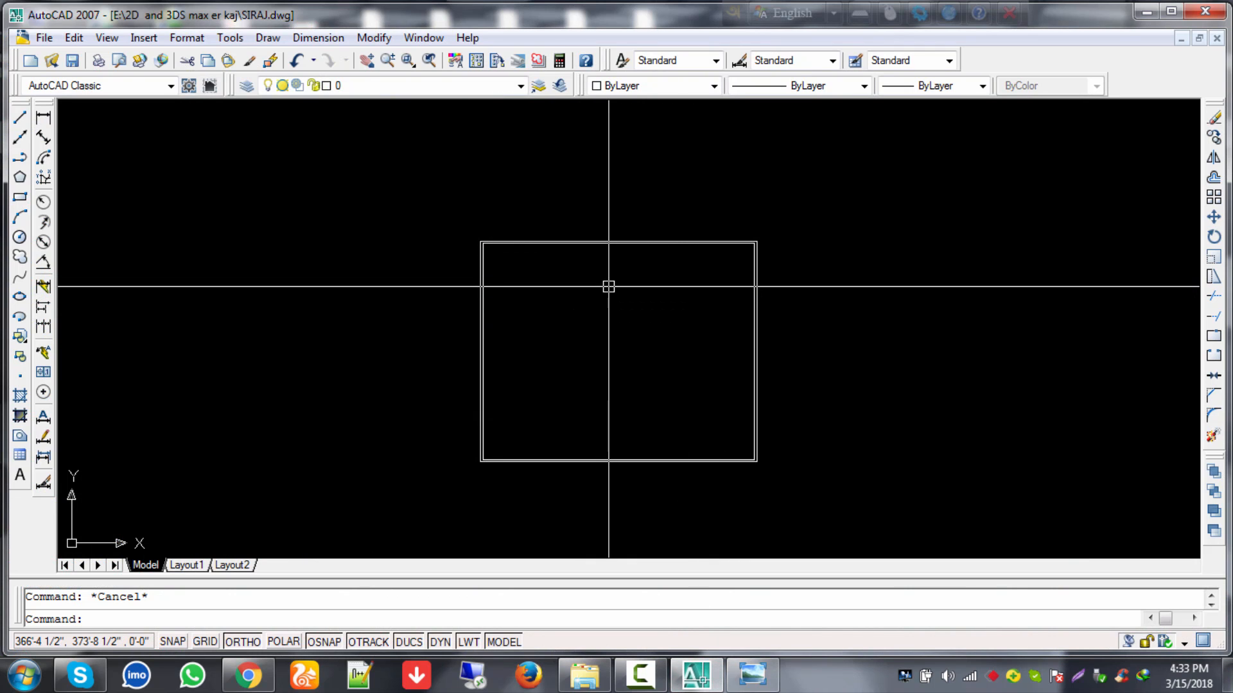
{"action": "type", "text": "o"}
{"action": "key", "text": "Return"}
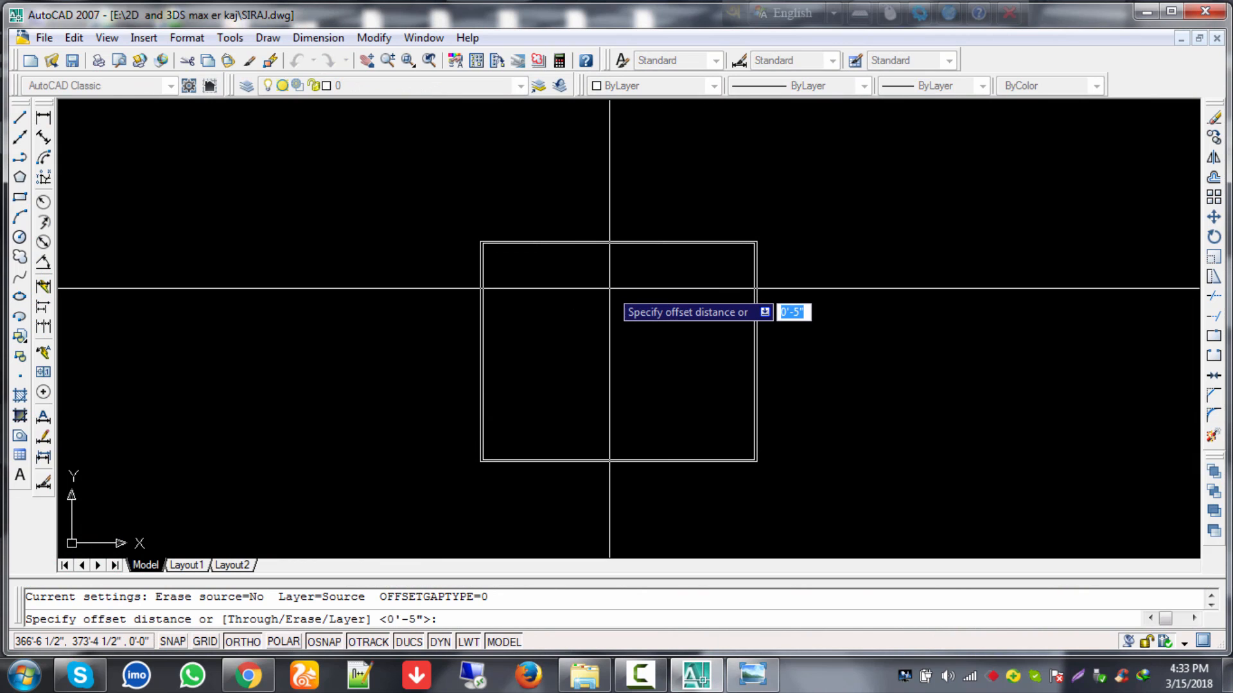
{"action": "type", "text": "5"}
{"action": "key", "text": "Return"}
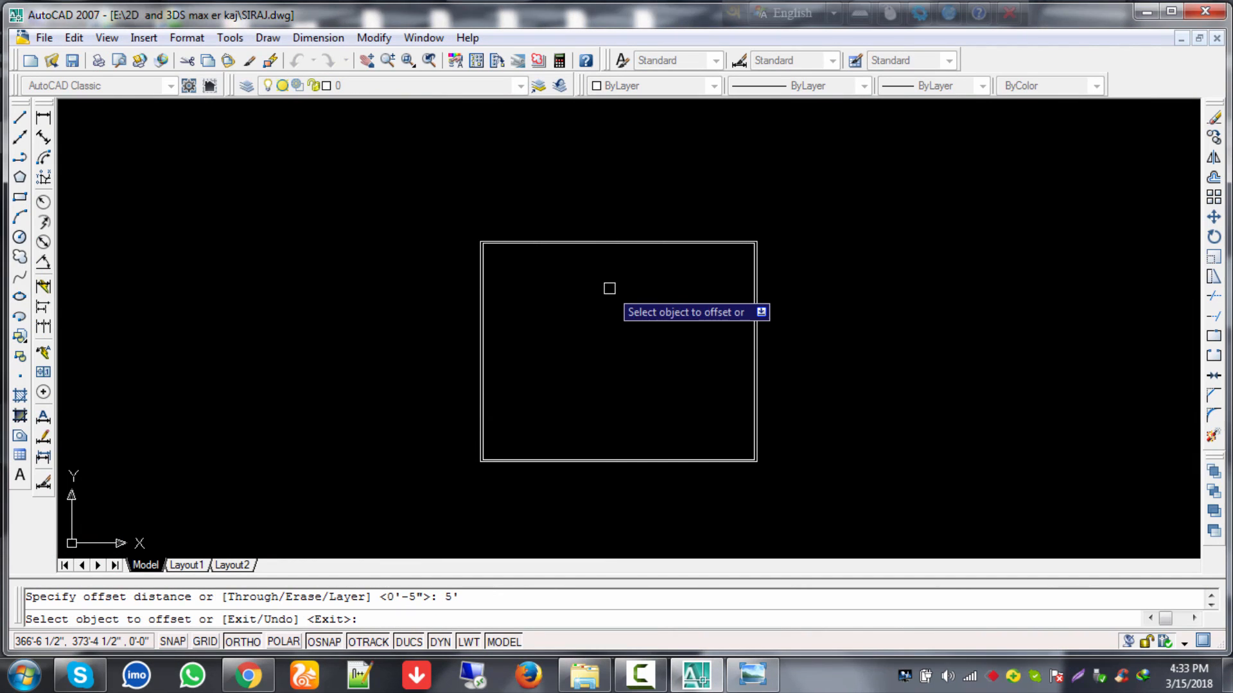
{"action": "left_click", "coordinate": [637, 248]}
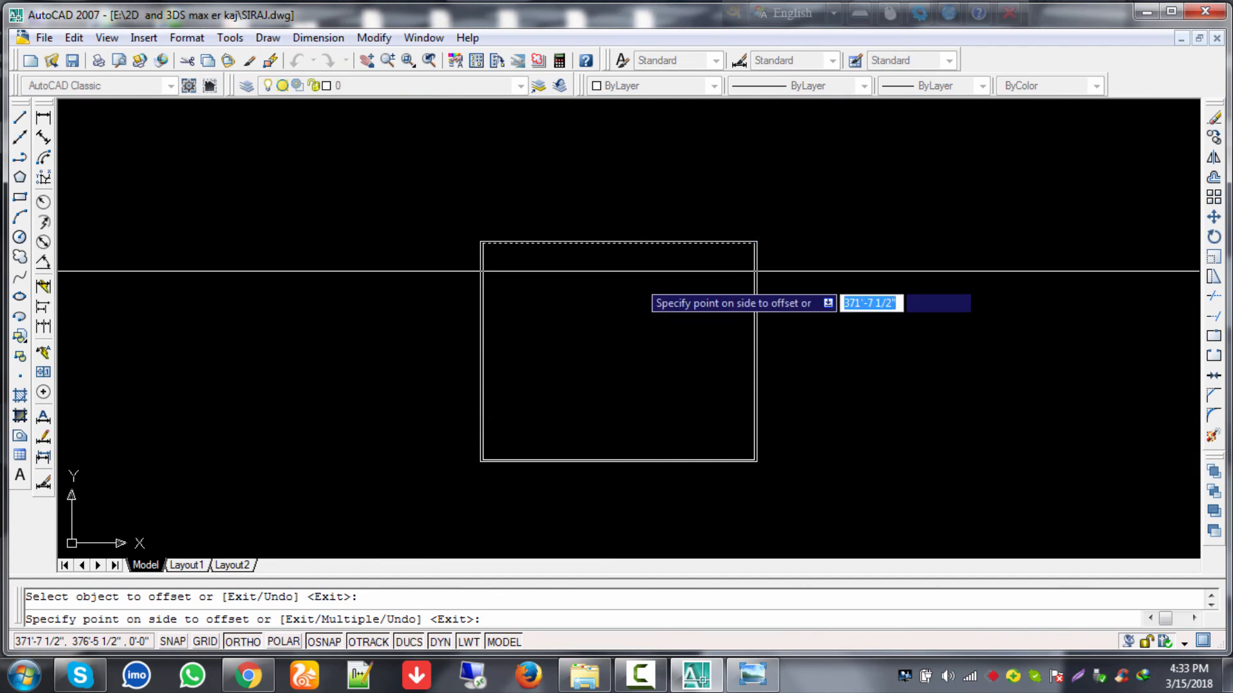
{"action": "left_click", "coordinate": [637, 273]}
{"action": "key", "text": "Escape"}
{"action": "scroll", "coordinate": [638, 297], "scroll_direction": "up", "scroll_amount": 5}
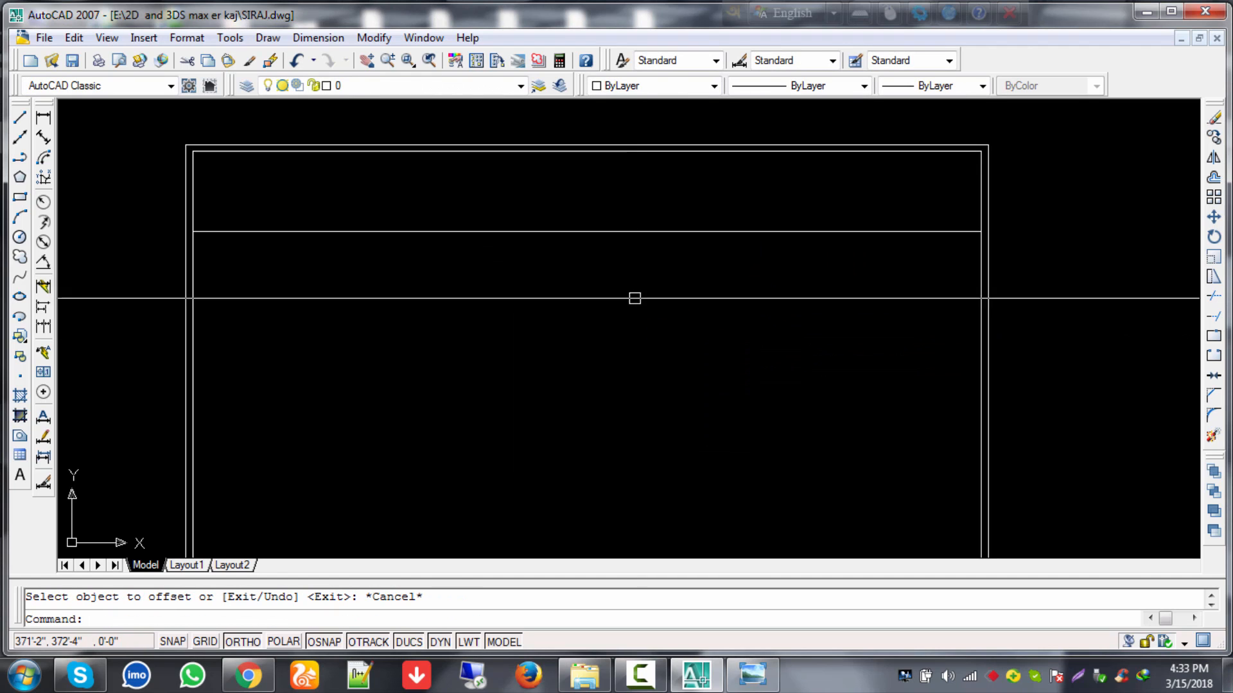
Step: Offset the new horizontal line another 5 downward to form the interior double wall
{"action": "key", "text": "Return"}
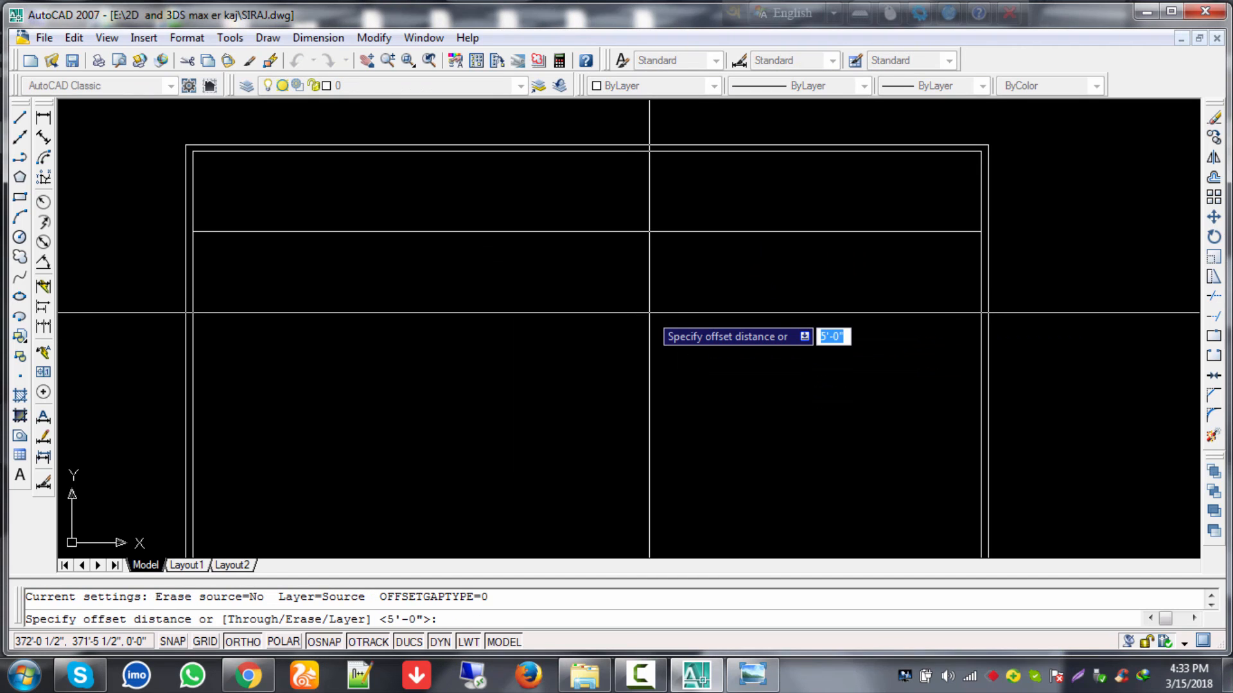
{"action": "type", "text": "5"}
{"action": "key", "text": "Return"}
{"action": "left_click", "coordinate": [645, 232]}
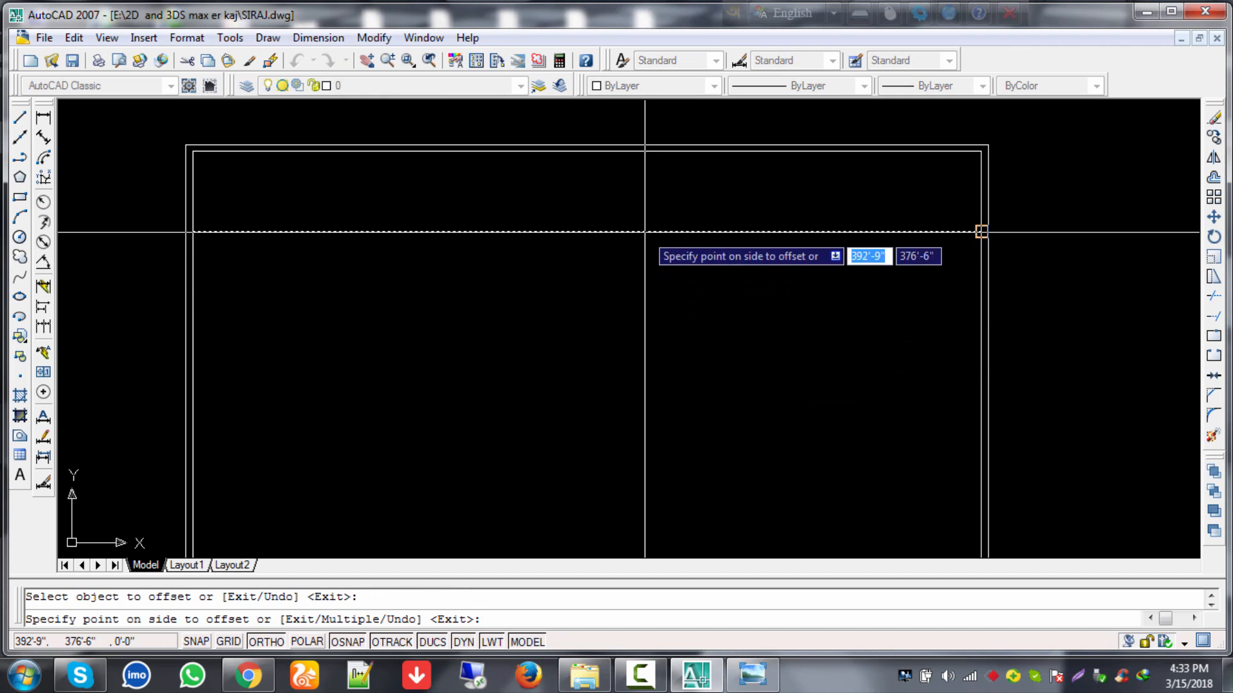
{"action": "left_click", "coordinate": [644, 308]}
{"action": "key", "text": "Escape"}
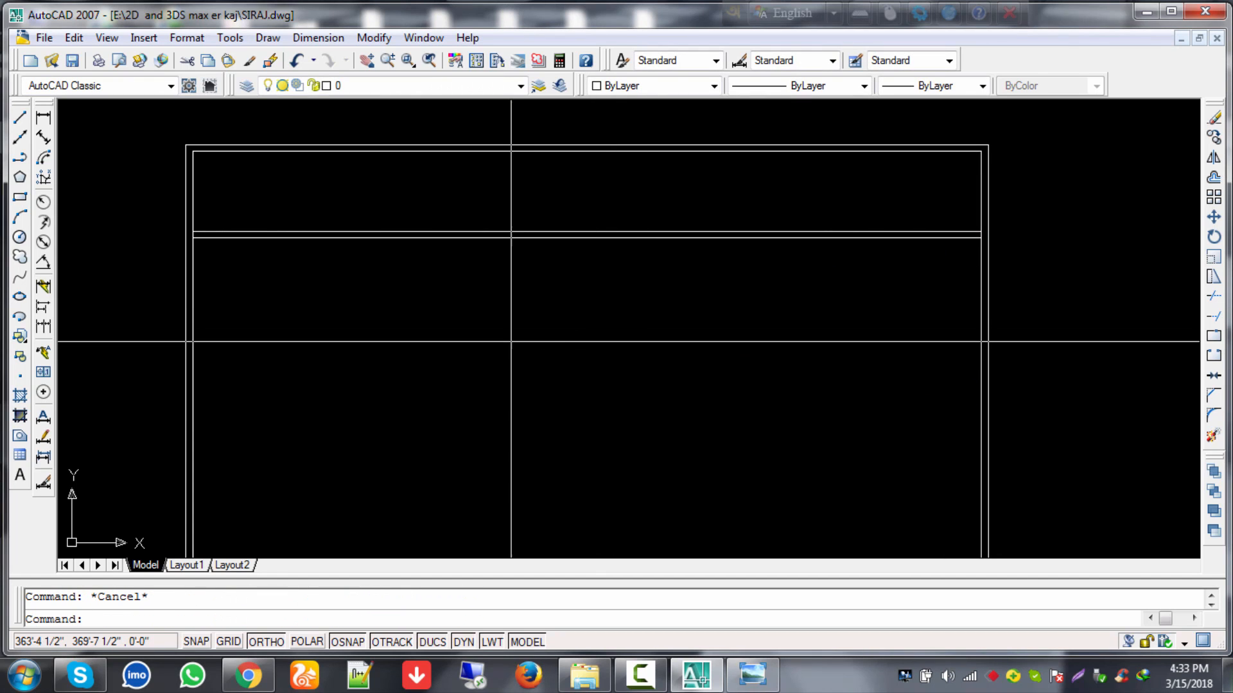
{"action": "type", "text": "ex"}
{"action": "key", "text": "Return"}
{"action": "key", "text": "Return"}
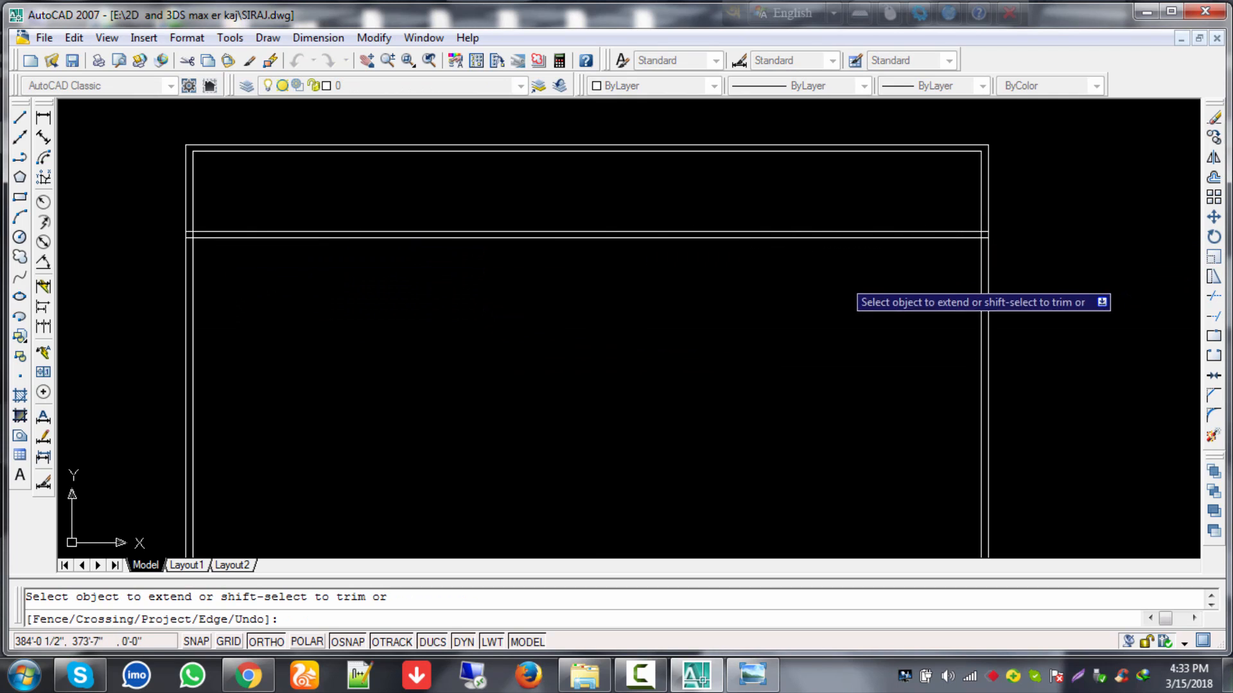
Step: Trim the short lines between the top rails with a crossing selection
{"action": "key", "text": "Escape"}
{"action": "type", "text": "tr"}
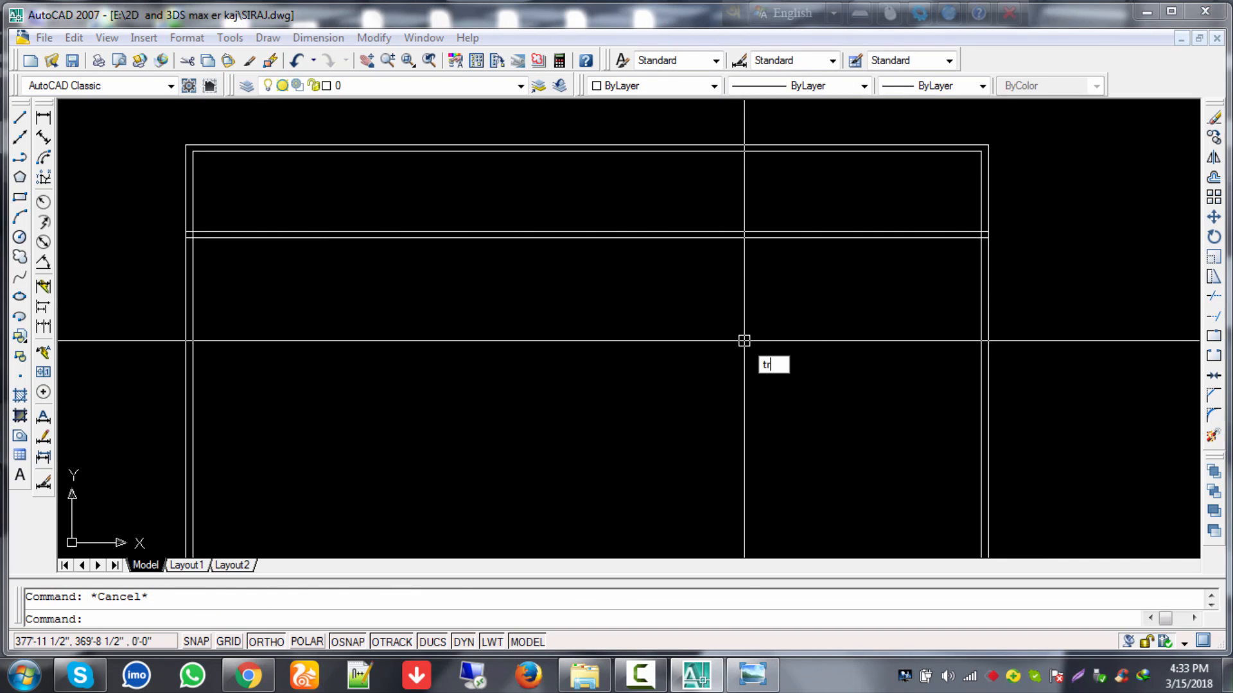
{"action": "key", "text": "Return"}
{"action": "key", "text": "Return"}
{"action": "left_click", "coordinate": [1031, 181]}
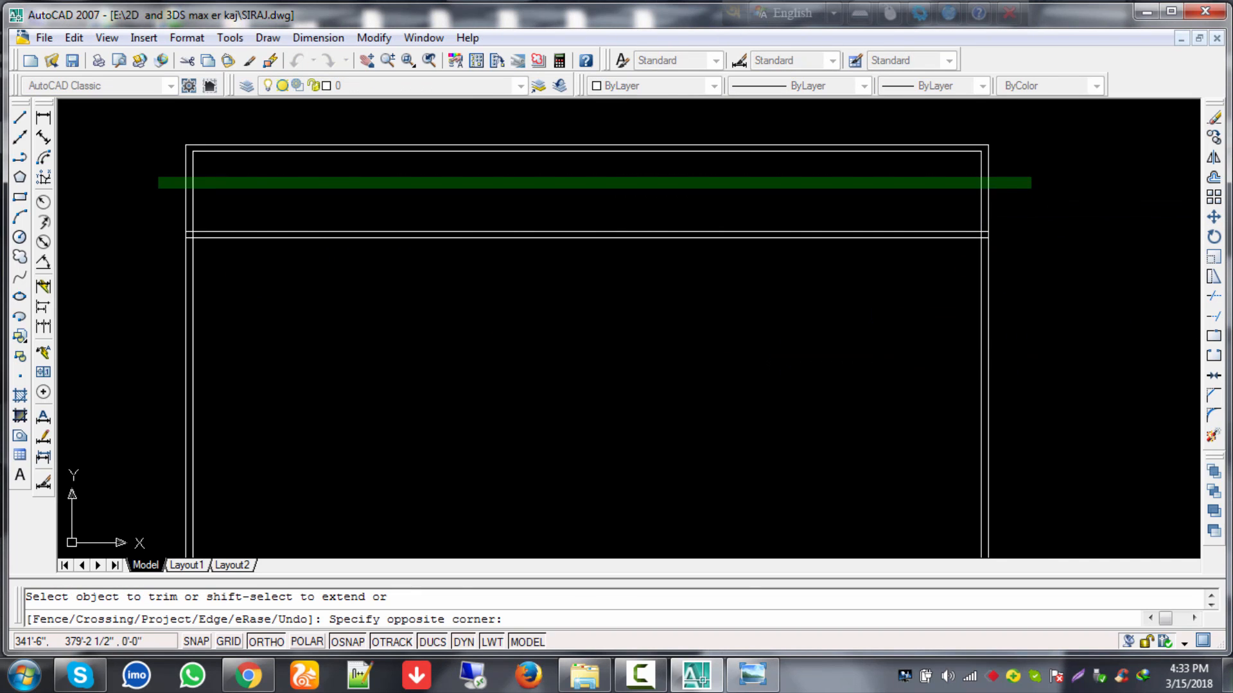
{"action": "left_click", "coordinate": [158, 188]}
{"action": "key", "text": "Escape"}
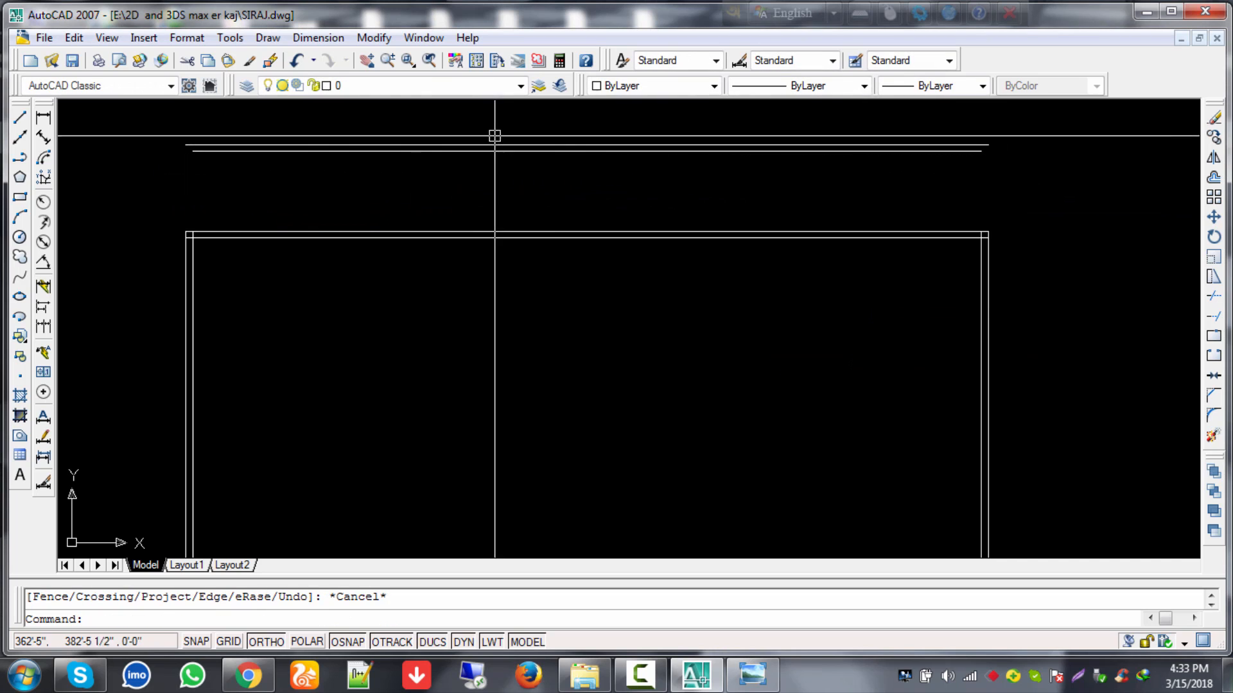
Step: Delete the two extra top rail lines
{"action": "left_click", "coordinate": [494, 136]}
{"action": "left_click", "coordinate": [487, 185]}
{"action": "key", "text": "Delete"}
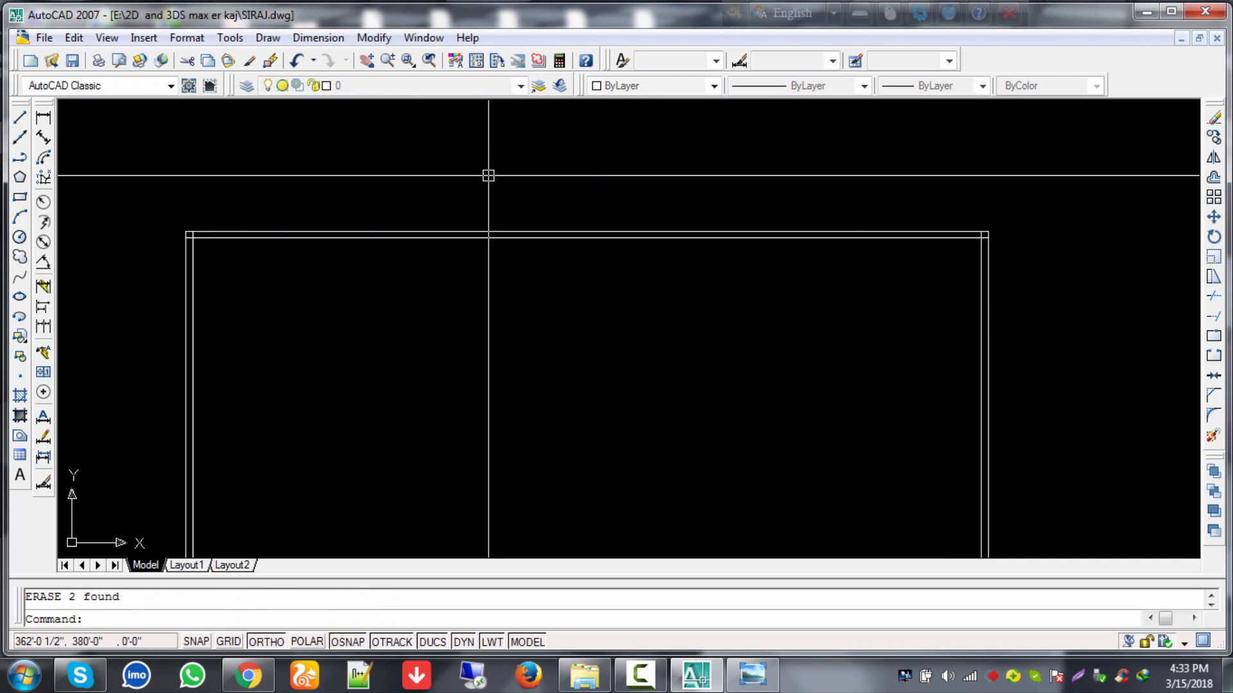
{"action": "scroll", "coordinate": [498, 220], "scroll_direction": "down", "scroll_amount": 4}
{"action": "mouse_move", "coordinate": [498, 220]}
{"action": "middle_mouse_down"}
{"action": "mouse_move", "coordinate": [685, 188]}
{"action": "mouse_move", "coordinate": [775, 246]}
{"action": "middle_mouse_up"}
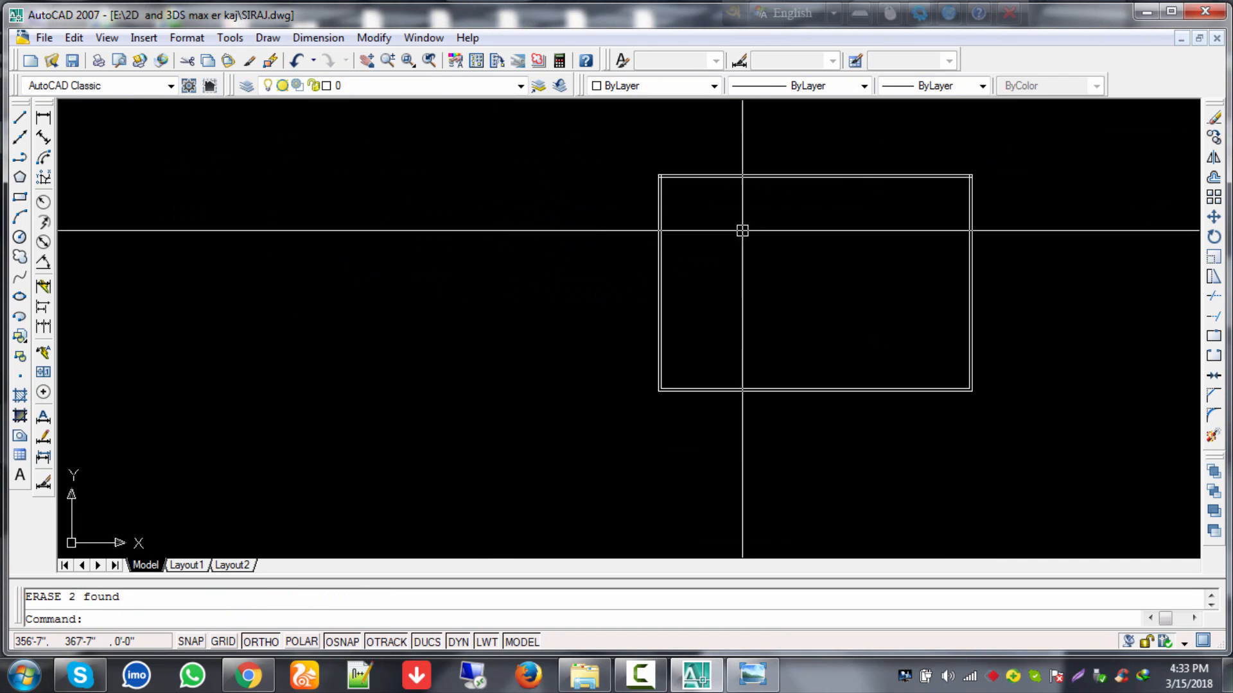
Step: Inspect the rectangle's corners and bottom wall, cancelling the trim without changes
{"action": "type", "text": "tr"}
{"action": "key", "text": "Return"}
{"action": "key", "text": "Return"}
{"action": "scroll", "coordinate": [649, 158], "scroll_direction": "up", "scroll_amount": 2}
{"action": "scroll", "coordinate": [668, 170], "scroll_direction": "up", "scroll_amount": 8}
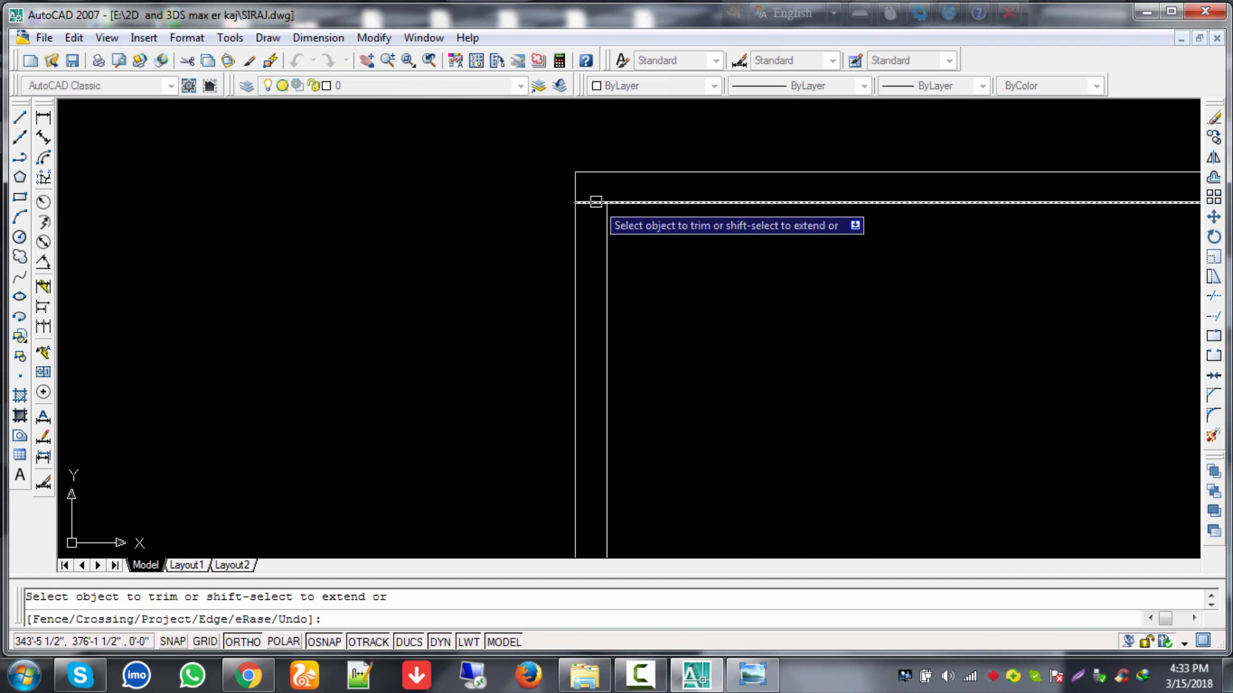
{"action": "scroll", "coordinate": [900, 264], "scroll_direction": "down", "scroll_amount": 3}
{"action": "middle_click_drag", "start_coordinate": [930, 286], "coordinate": [511, 269]}
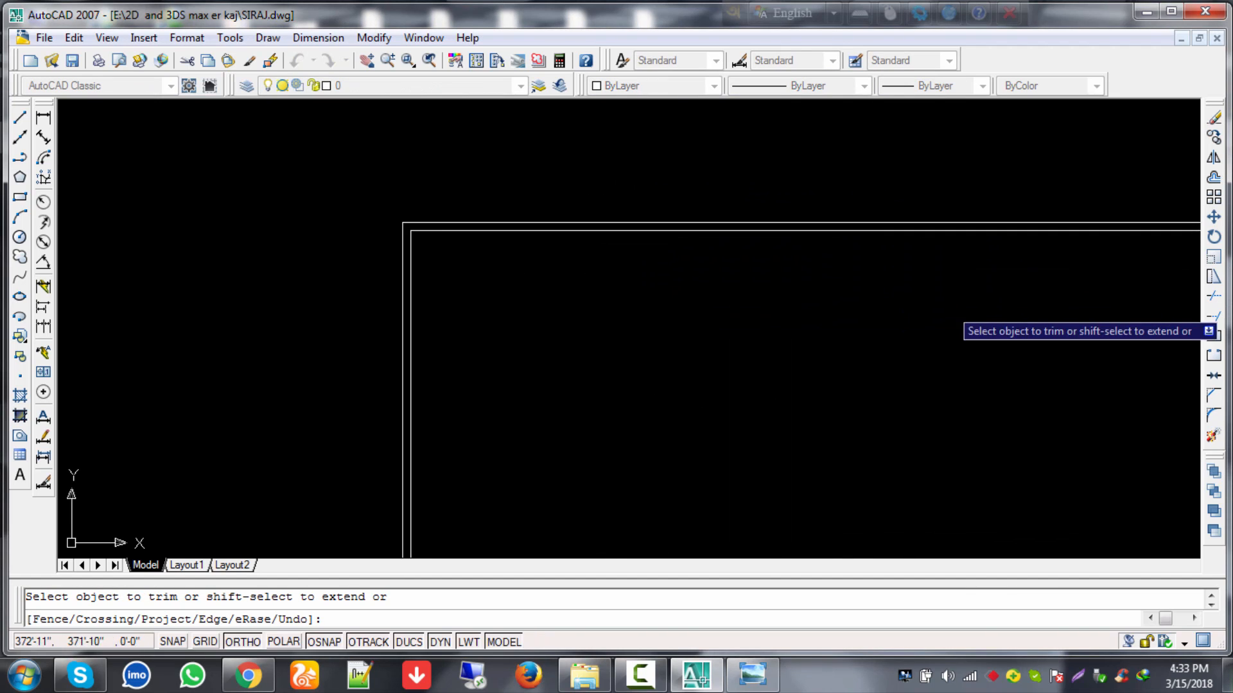
{"action": "scroll", "coordinate": [948, 310], "scroll_direction": "down", "scroll_amount": 2}
{"action": "middle_click_drag", "start_coordinate": [952, 311], "coordinate": [670, 296]}
{"action": "scroll", "coordinate": [780, 276], "scroll_direction": "up", "scroll_amount": 3}
{"action": "scroll", "coordinate": [907, 228], "scroll_direction": "up", "scroll_amount": 4}
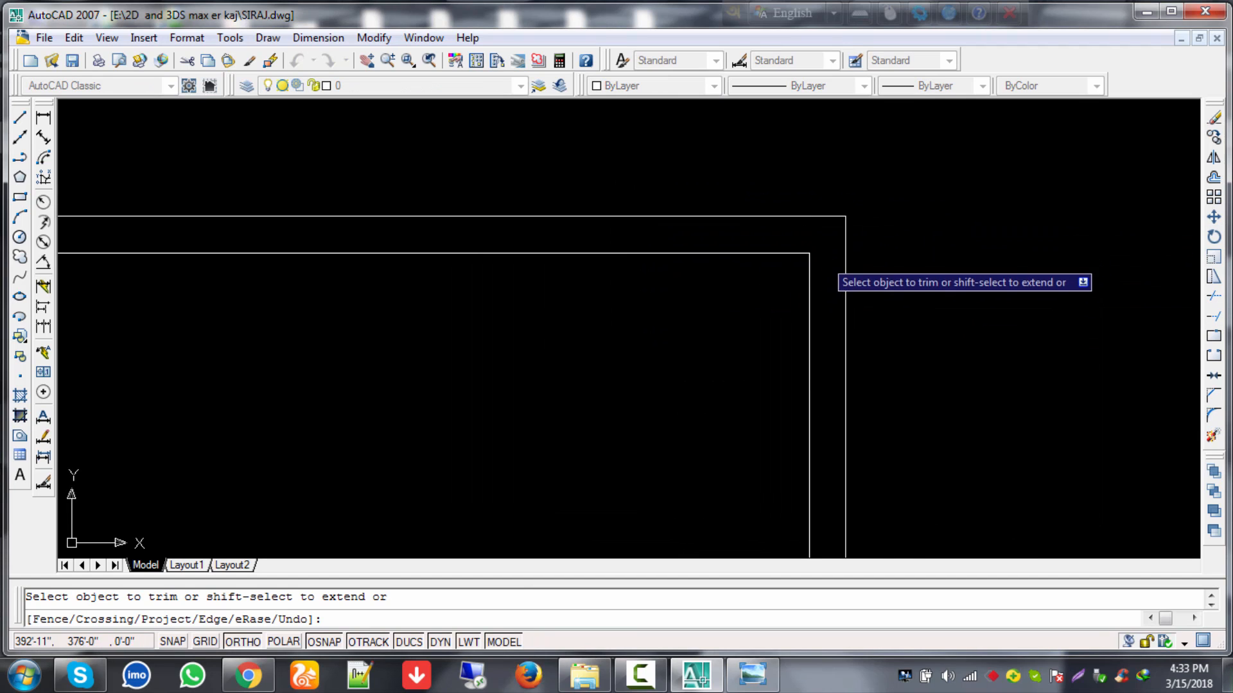
{"action": "key", "text": "Escape"}
{"action": "scroll", "coordinate": [703, 334], "scroll_direction": "down", "scroll_amount": 4}
{"action": "middle_click_drag", "start_coordinate": [685, 320], "coordinate": [995, 229]}
{"action": "scroll", "coordinate": [592, 385], "scroll_direction": "down", "scroll_amount": 5}
{"action": "middle_click_drag", "start_coordinate": [693, 344], "coordinate": [792, 265]}
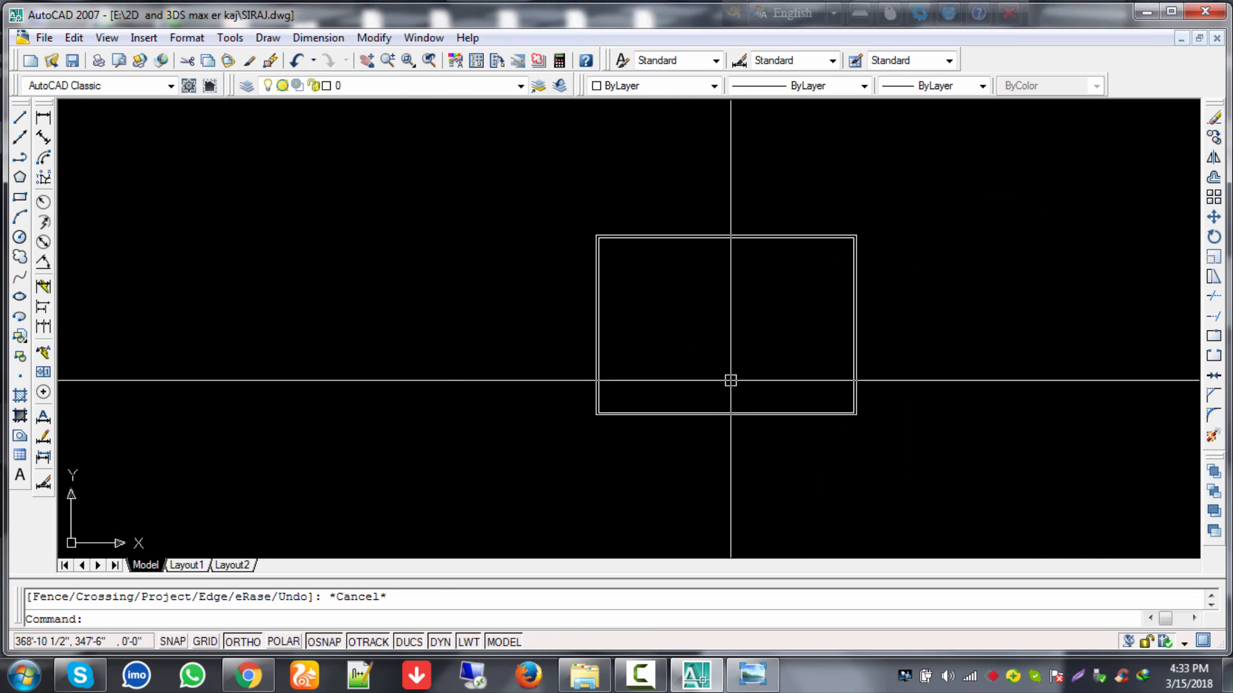
{"action": "scroll", "coordinate": [725, 413], "scroll_direction": "up", "scroll_amount": 3}
{"action": "mouse_move", "coordinate": [793, 358]}
{"action": "middle_mouse_down"}
{"action": "mouse_move", "coordinate": [626, 399]}
{"action": "mouse_move", "coordinate": [611, 464]}
{"action": "mouse_move", "coordinate": [611, 432]}
{"action": "middle_mouse_up"}
{"action": "key", "text": "Escape"}
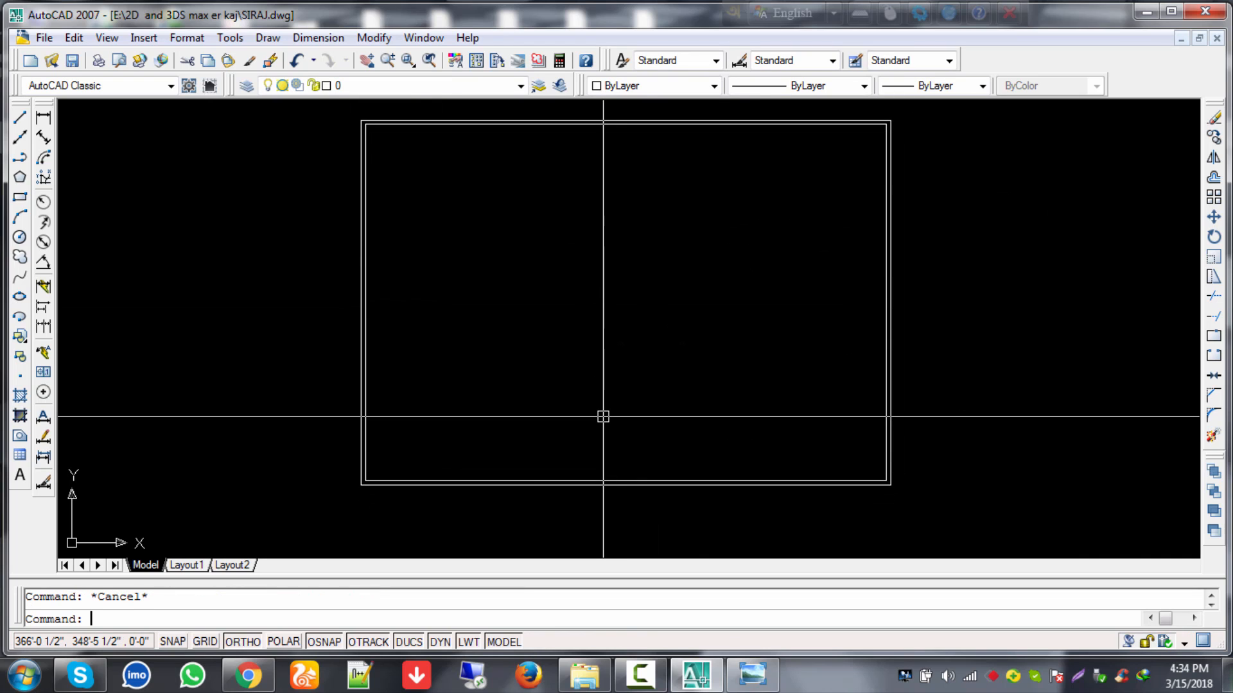
Step: Turn on every object snap mode with Select All in Drafting Settings
{"action": "type", "text": "l"}
{"action": "key", "text": "Return"}
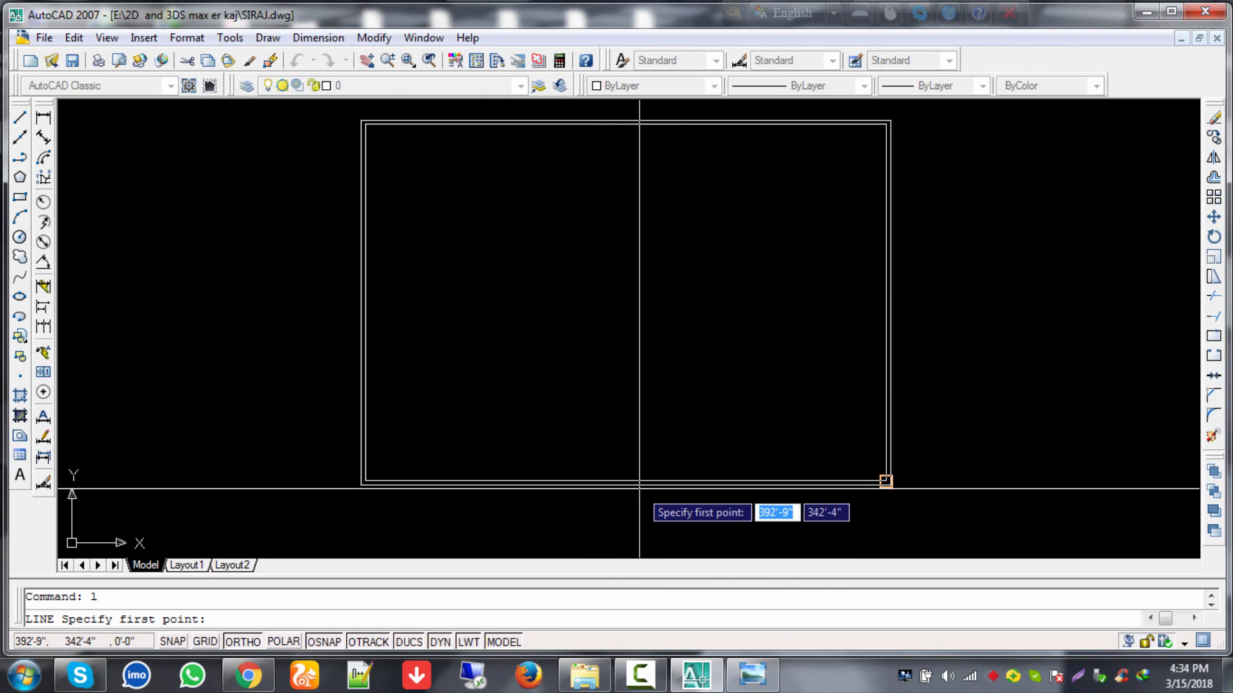
{"action": "right_click", "coordinate": [372, 642]}
{"action": "left_click", "coordinate": [425, 629]}
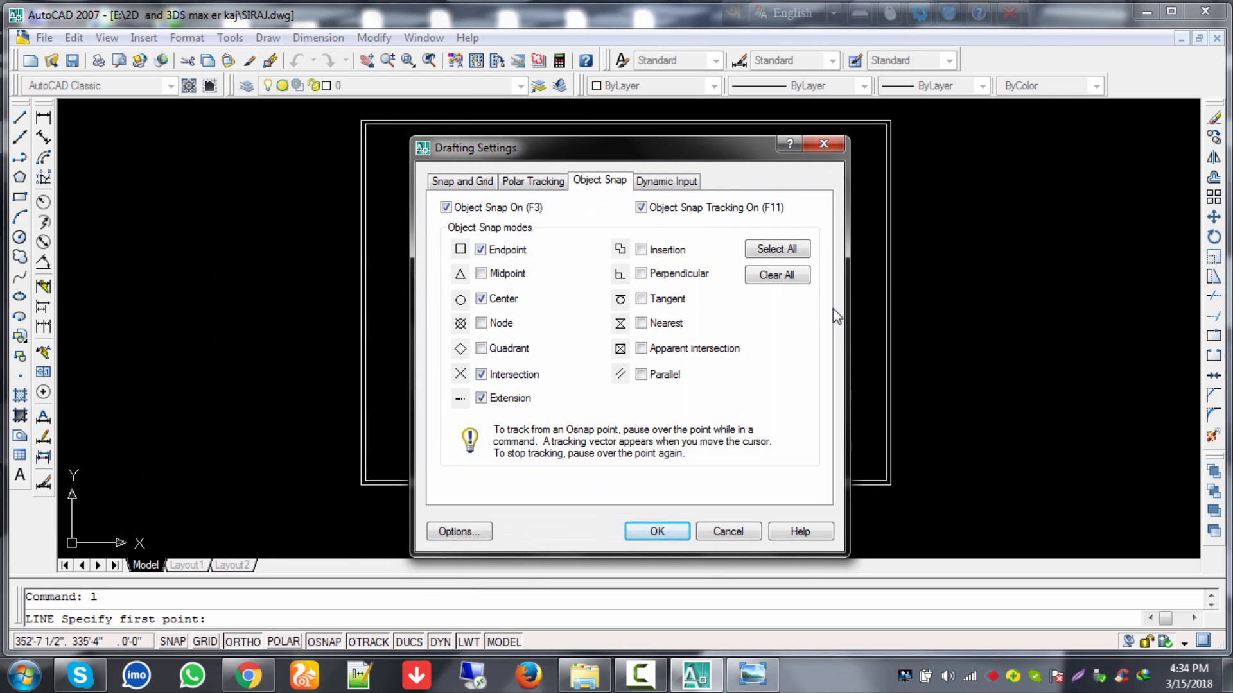
{"action": "left_click", "coordinate": [777, 251]}
{"action": "left_click", "coordinate": [660, 532]}
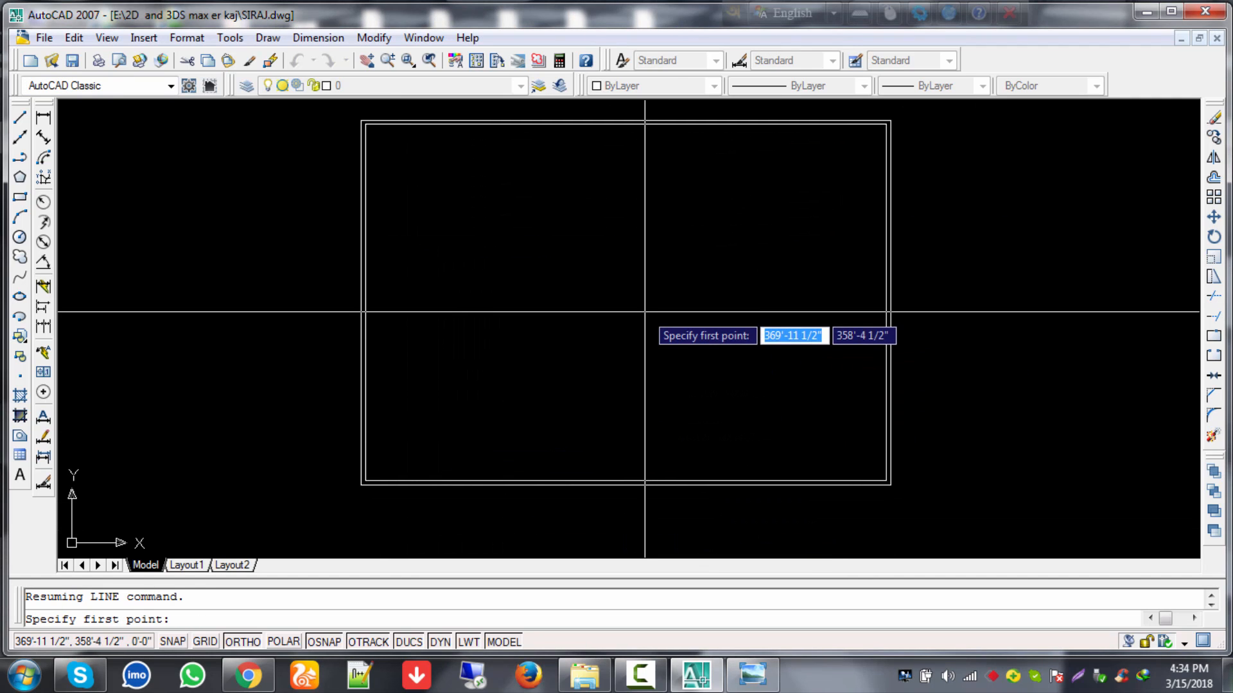
{"action": "key", "text": "Escape"}
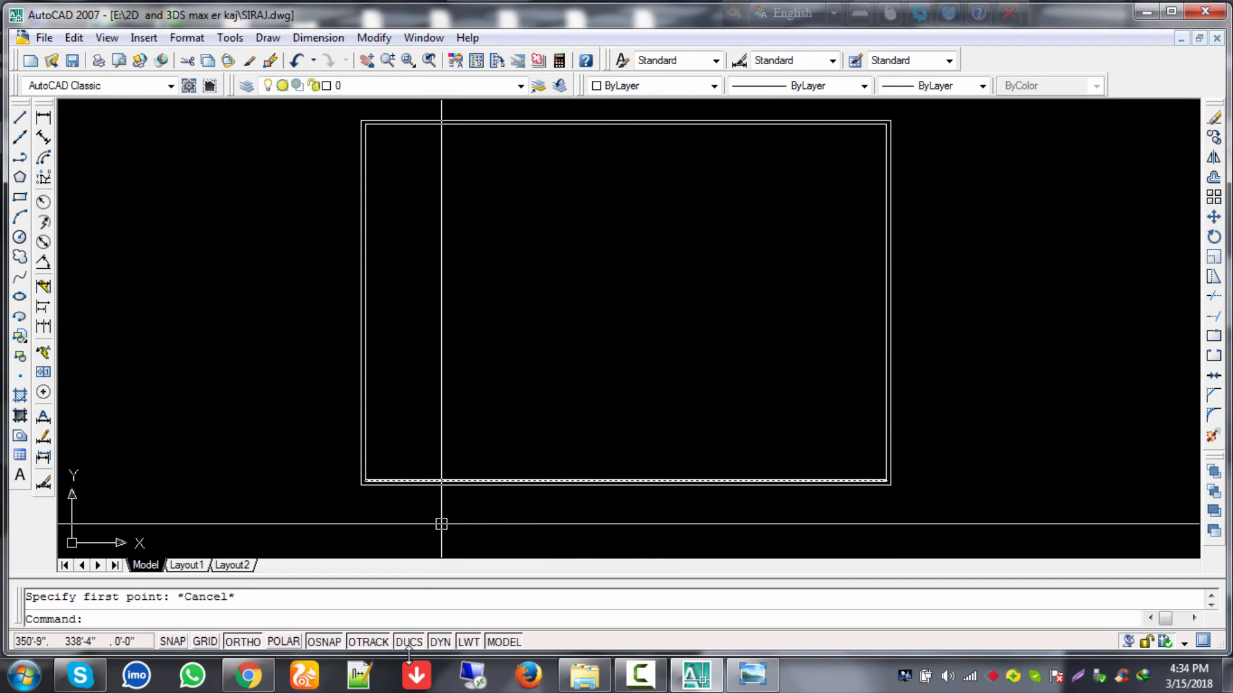
Step: Review the Options display preferences from Drafting Settings and close both unchanged
{"action": "right_click", "coordinate": [376, 642]}
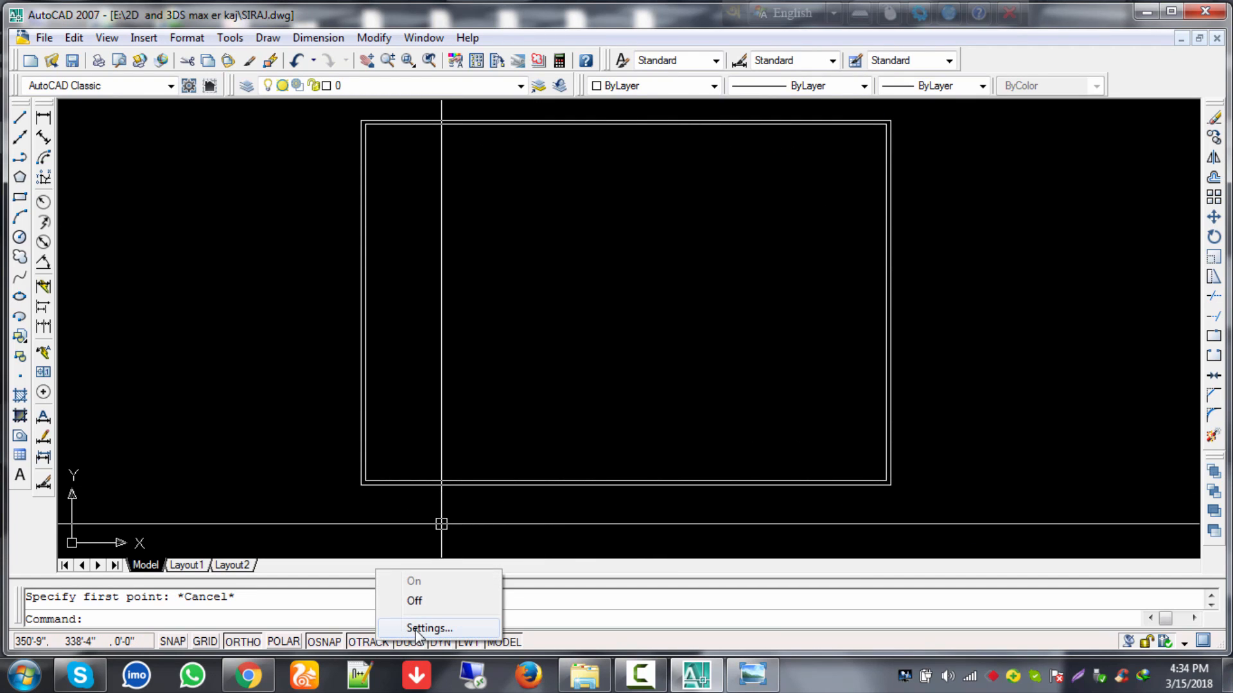
{"action": "left_click", "coordinate": [429, 628]}
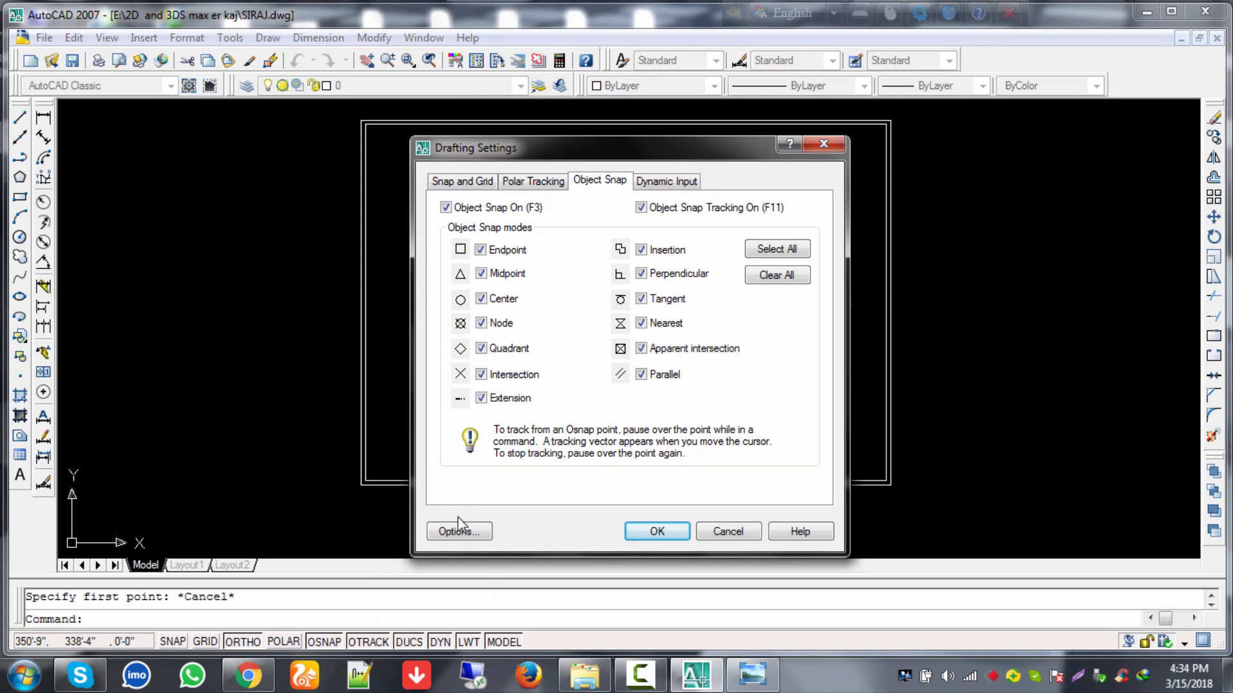
{"action": "left_click", "coordinate": [458, 531]}
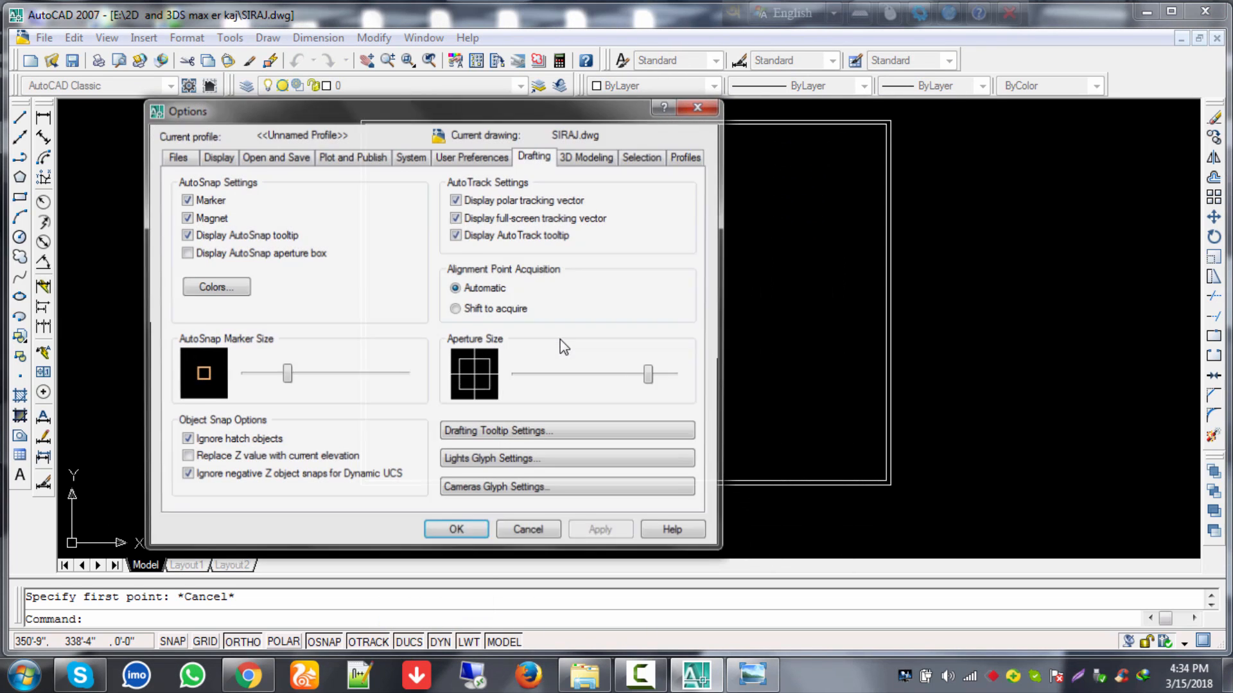
{"action": "left_click", "coordinate": [221, 157]}
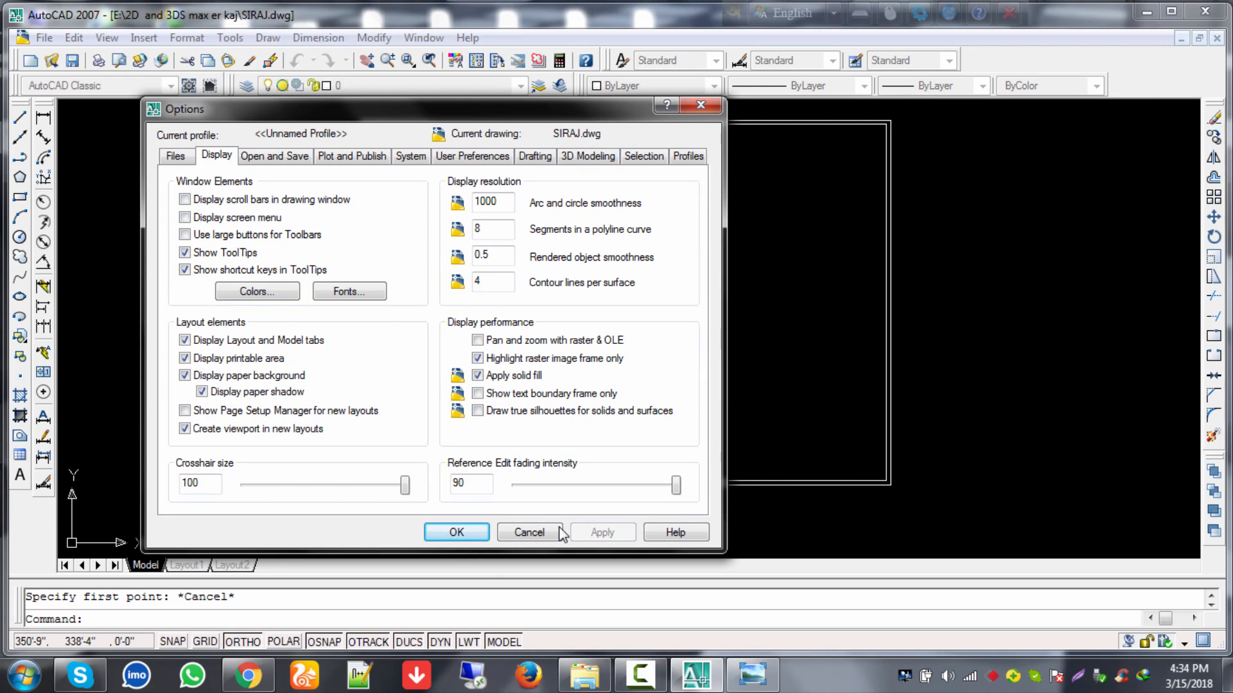
{"action": "left_click", "coordinate": [700, 104]}
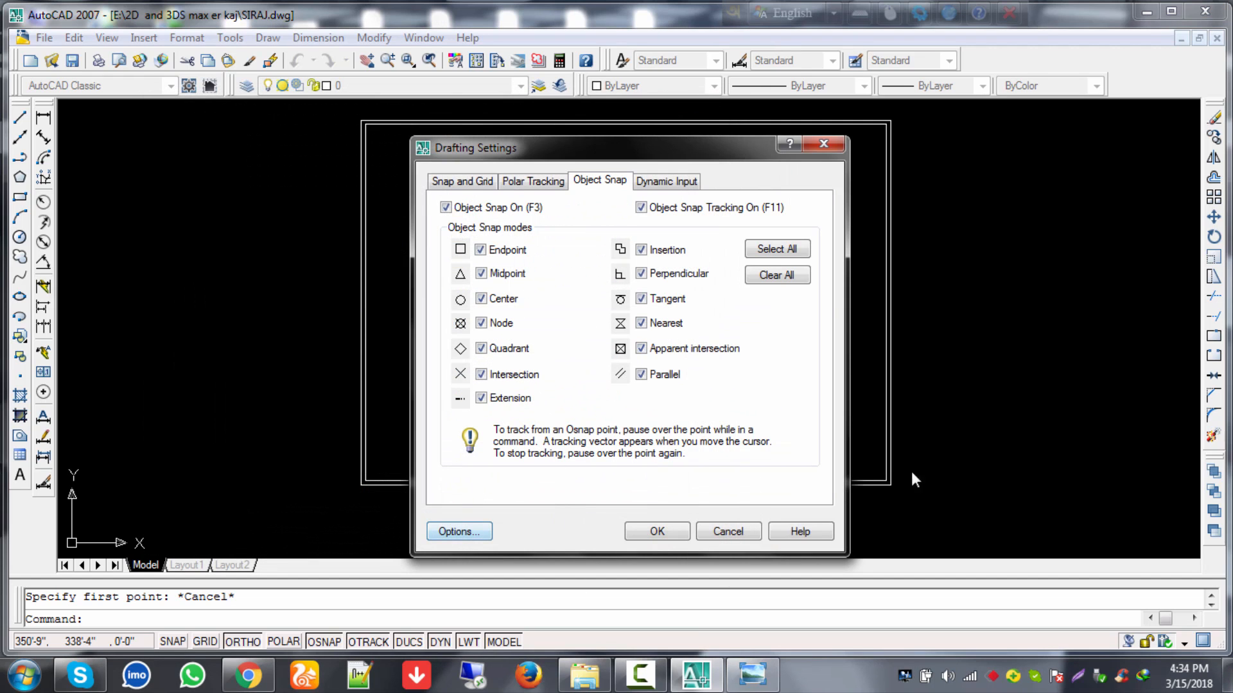
{"action": "left_click", "coordinate": [671, 531]}
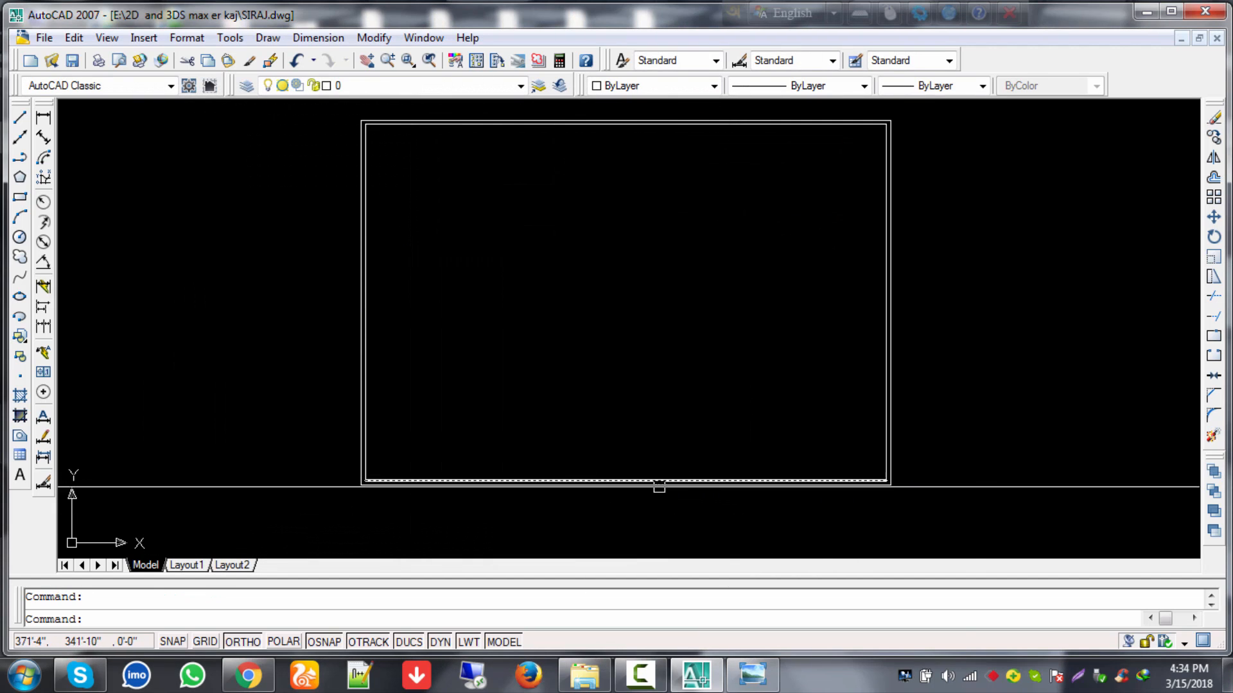
Step: Draw a vertical line about 25'-6 1/2" up from the bottom wall's midpoint
{"action": "key", "text": "Escape"}
{"action": "type", "text": "l"}
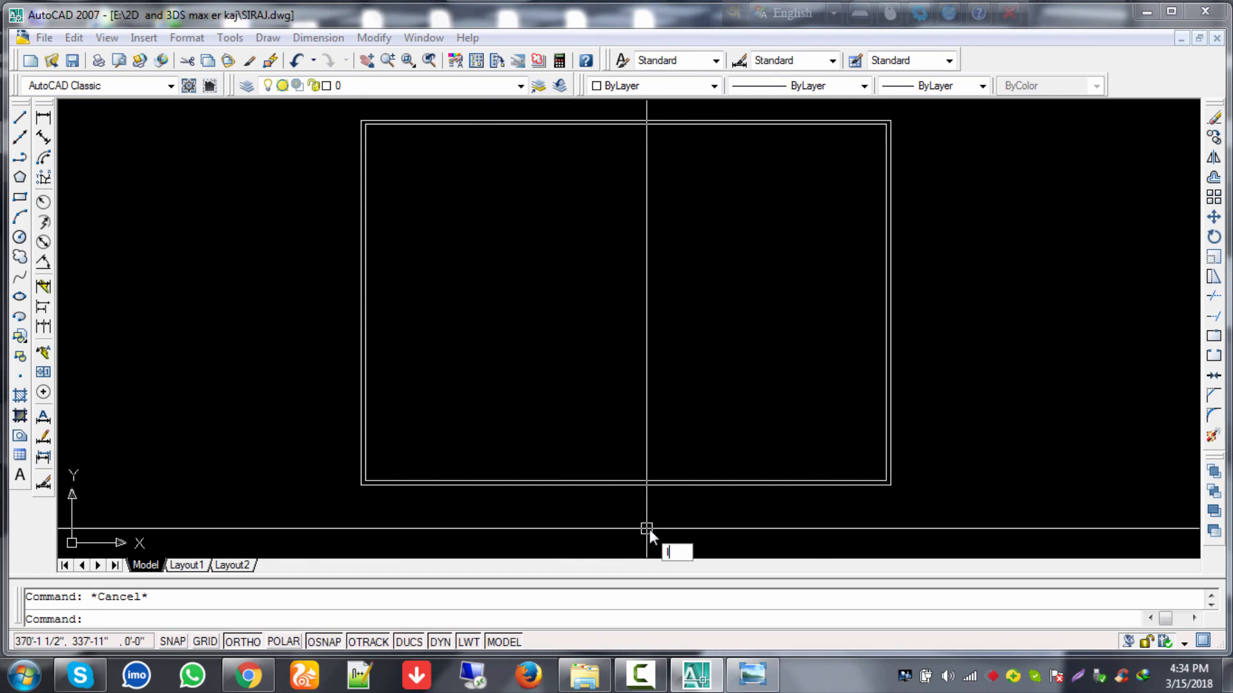
{"action": "key", "text": "Return"}
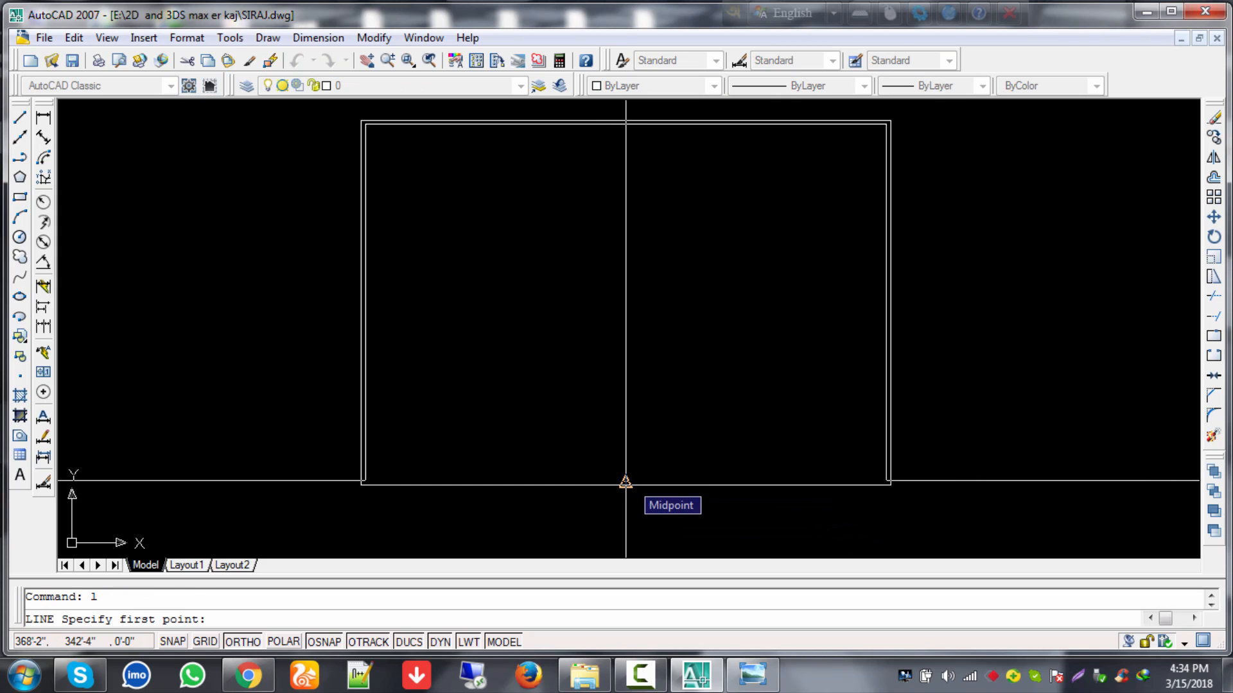
{"action": "left_click", "coordinate": [625, 481]}
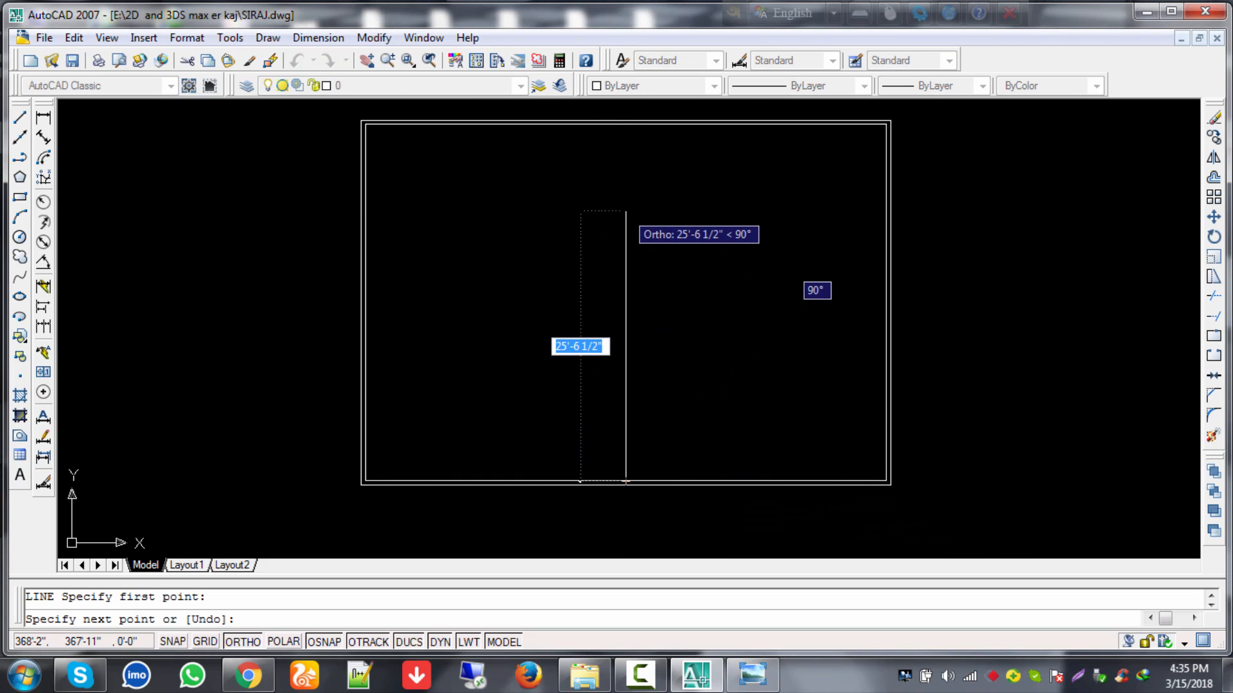
{"action": "left_click", "coordinate": [625, 211]}
{"action": "key", "text": "Escape"}
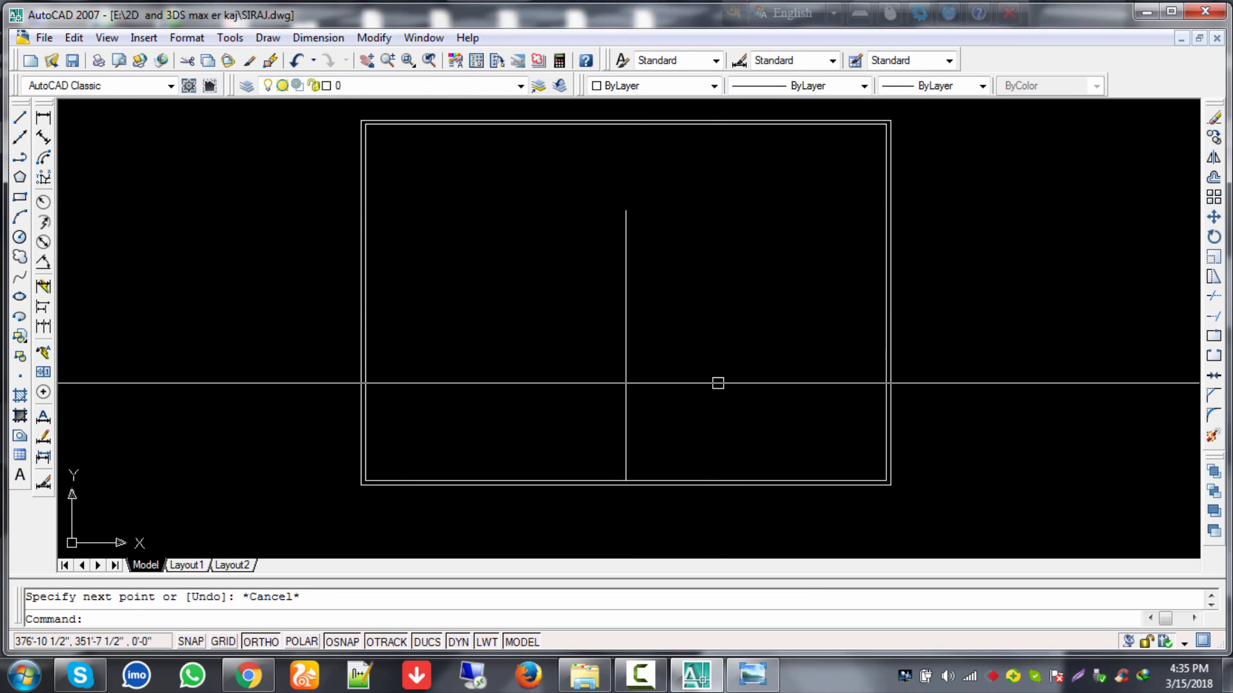
{"action": "middle_click_drag", "start_coordinate": [717, 379], "coordinate": [723, 373]}
{"action": "scroll", "coordinate": [711, 354], "scroll_direction": "up", "scroll_amount": 2}
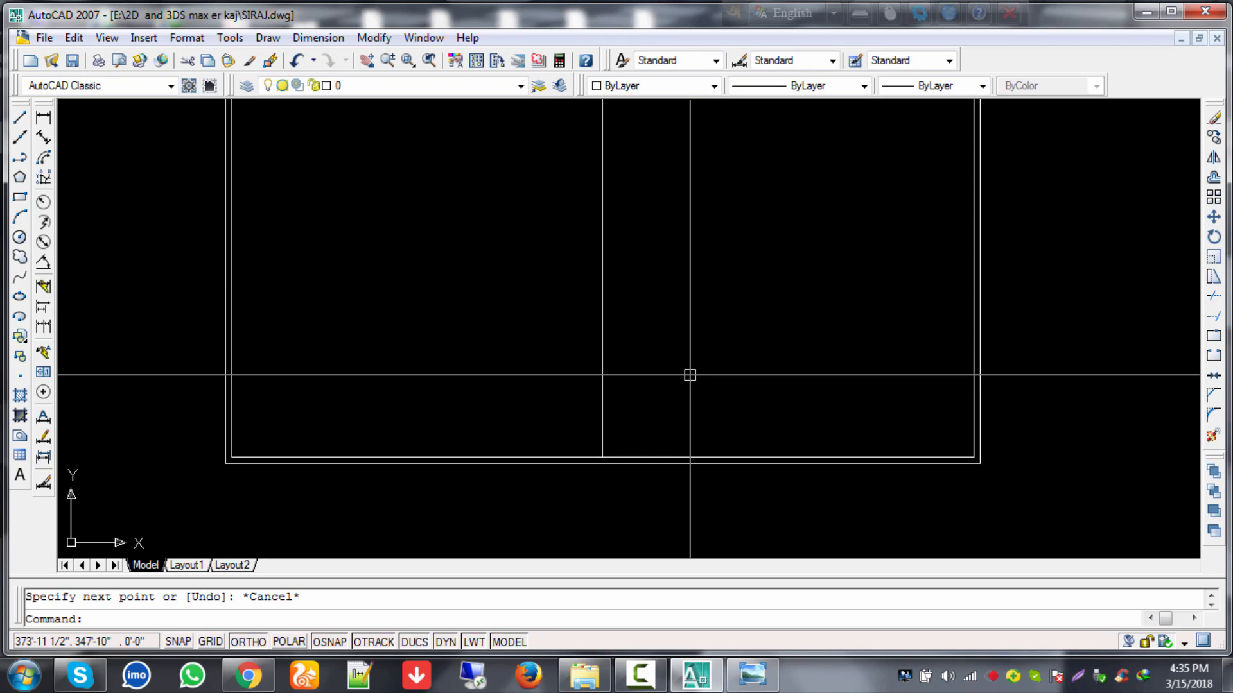
Step: Dismiss the Windows colour-scheme prompt and cancel the first OFFSET attempt
{"action": "type", "text": "o"}
{"action": "key", "text": "Return"}
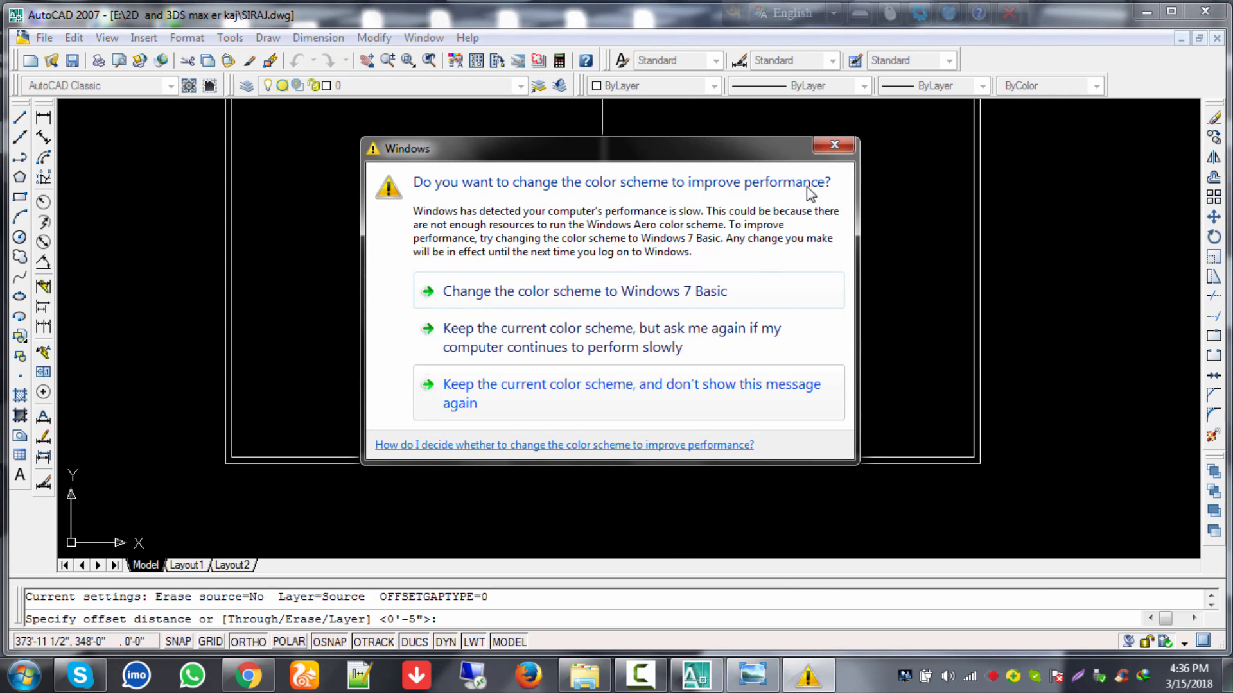
{"action": "left_click", "coordinate": [823, 145]}
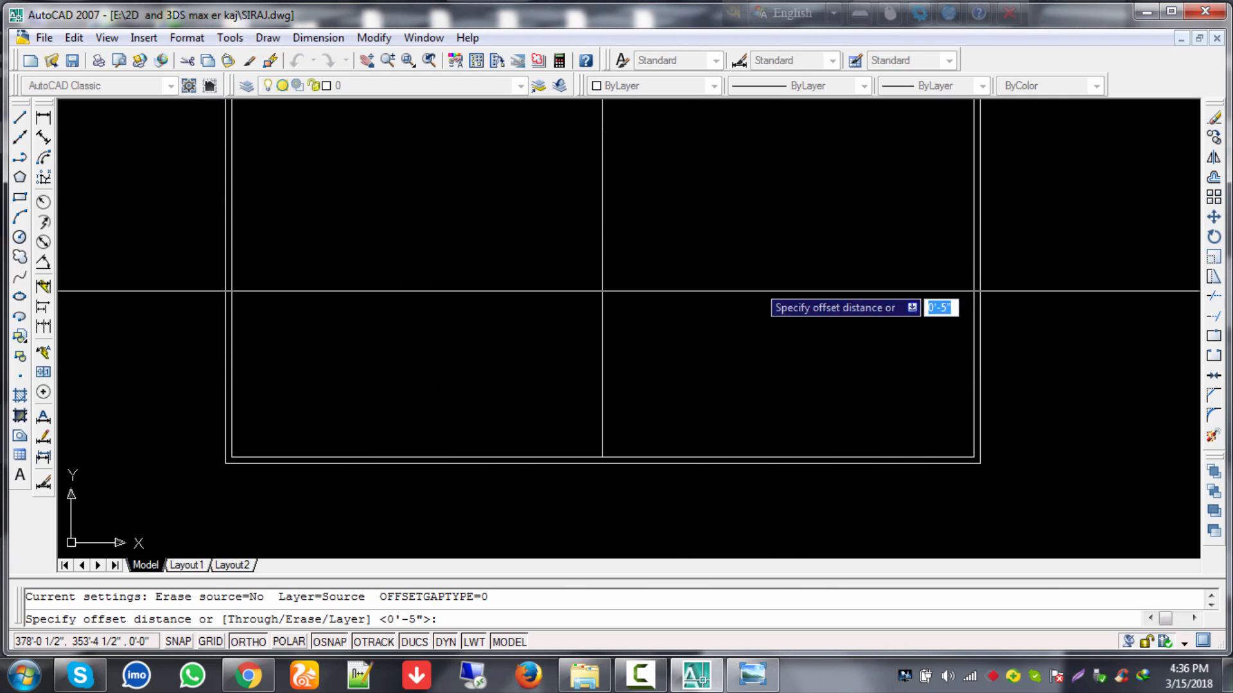
{"action": "key", "text": "Escape"}
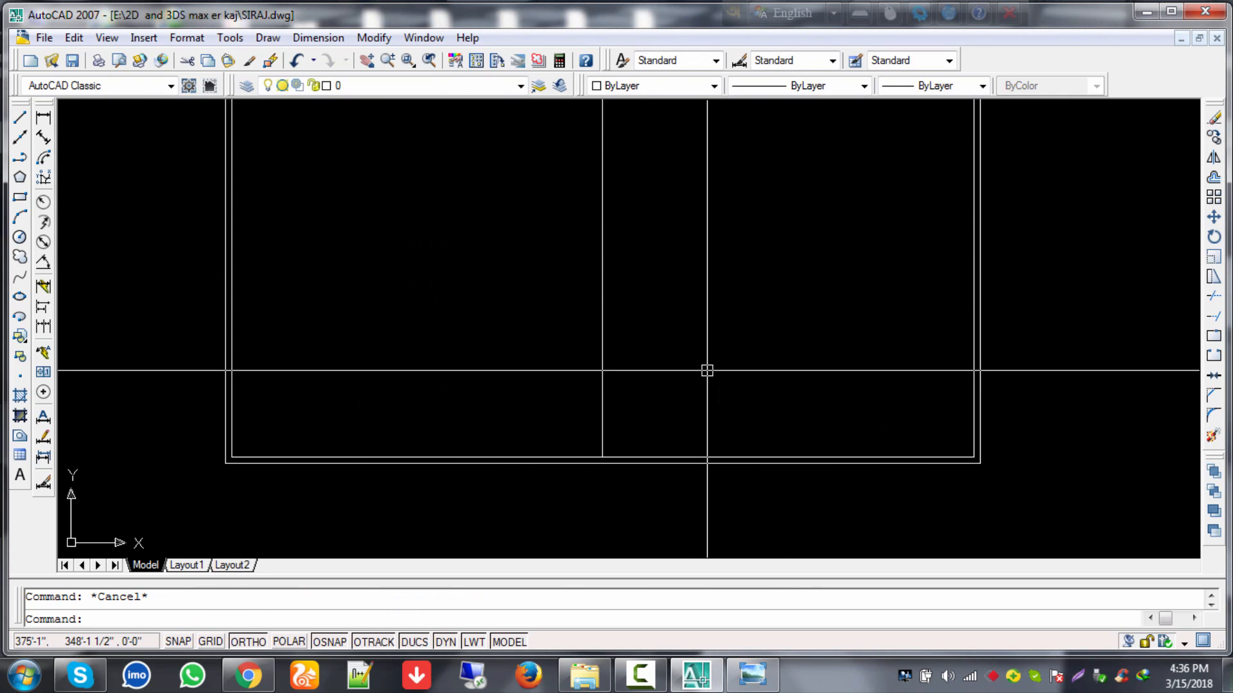
Step: Offset the vertical line 2'7" to both sides, giving three parallel interior lines
{"action": "type", "text": "o"}
{"action": "key", "text": "Return"}
{"action": "type", "text": "2'"}
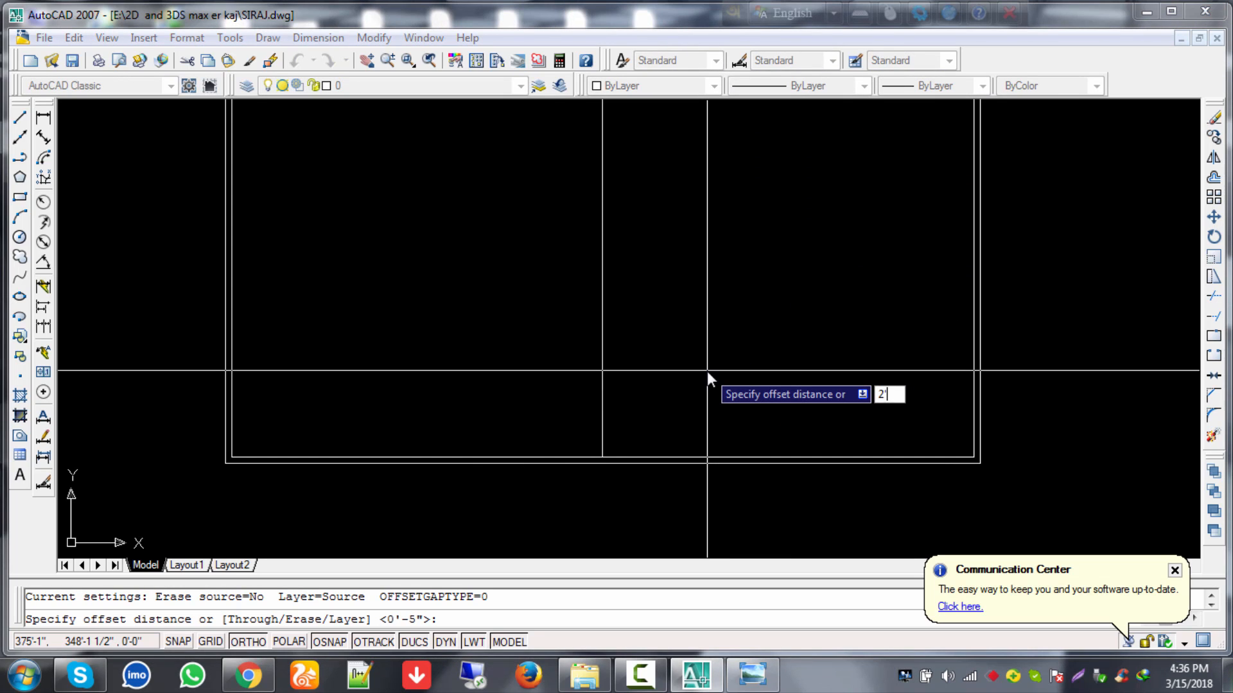
{"action": "type", "text": "7.5"}
{"action": "key", "text": "BackSpace"}
{"action": "key", "text": "BackSpace"}
{"action": "key", "text": "Return"}
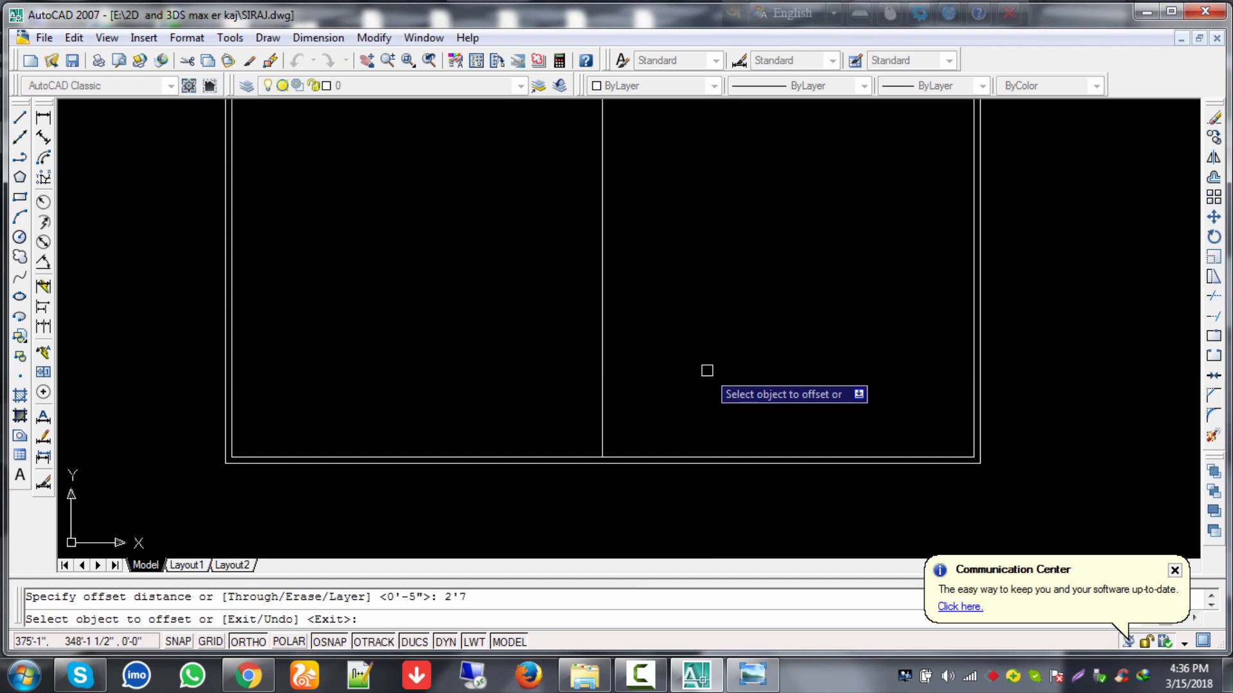
{"action": "left_click", "coordinate": [601, 284]}
{"action": "left_click", "coordinate": [823, 314]}
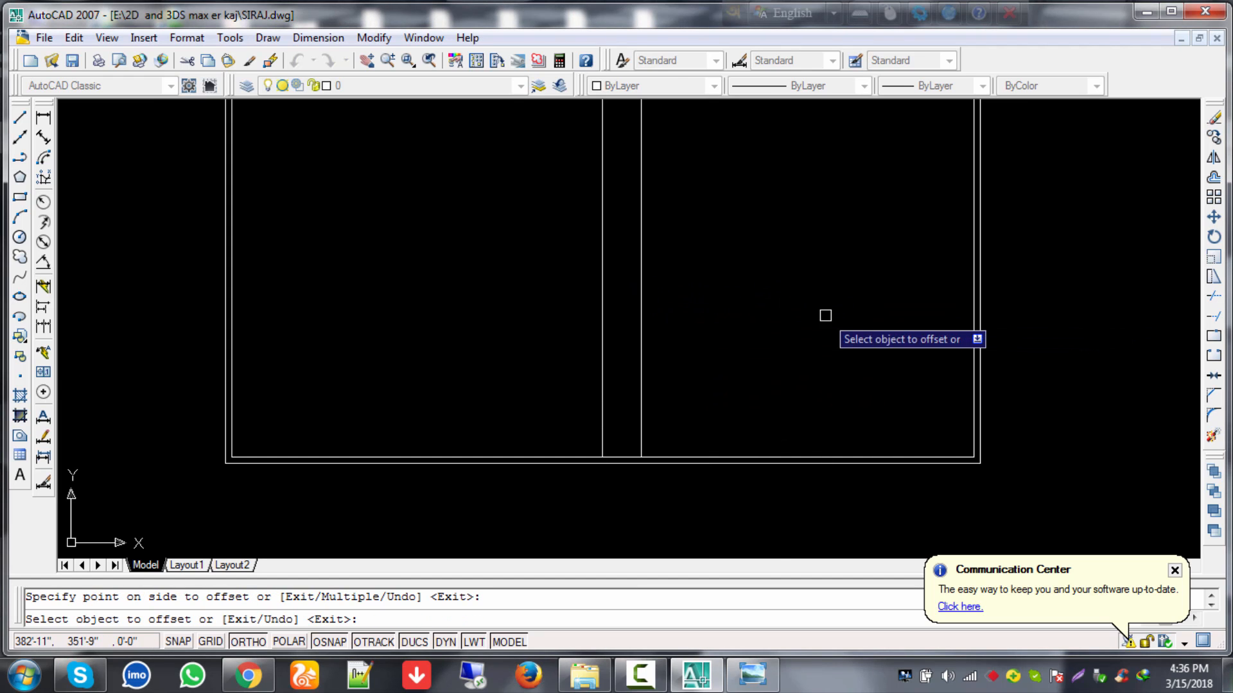
{"action": "left_click", "coordinate": [600, 328]}
{"action": "left_click", "coordinate": [501, 351]}
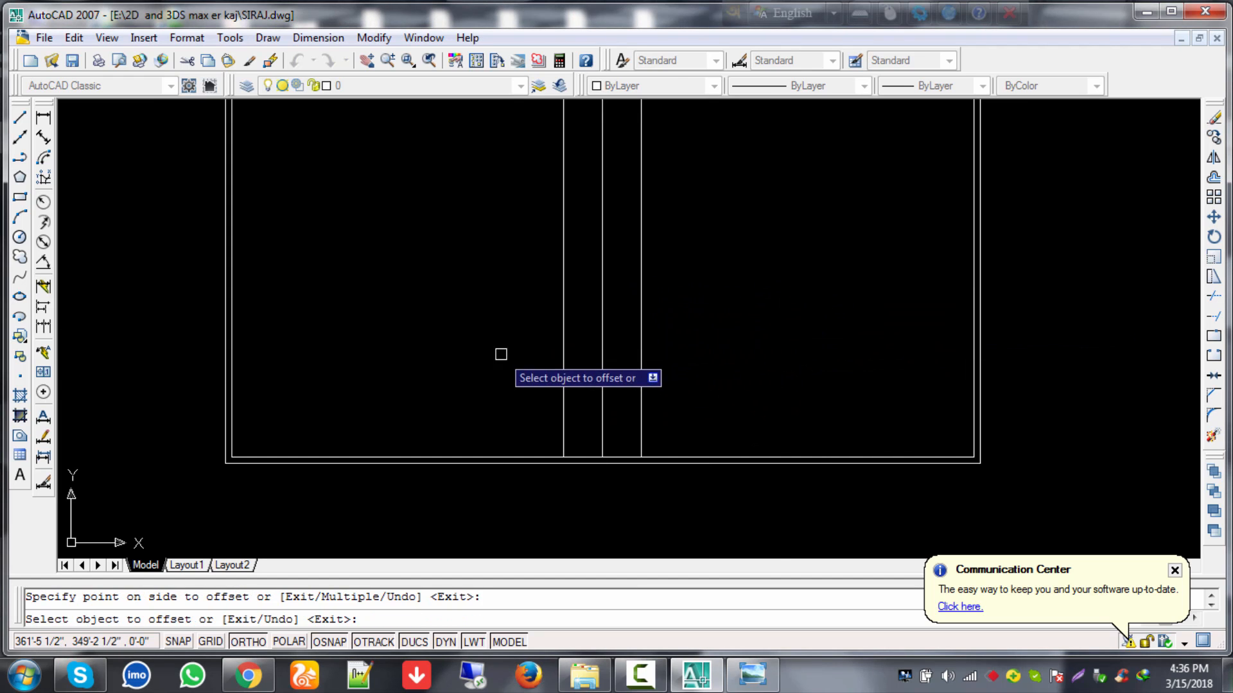
{"action": "key", "text": "Escape"}
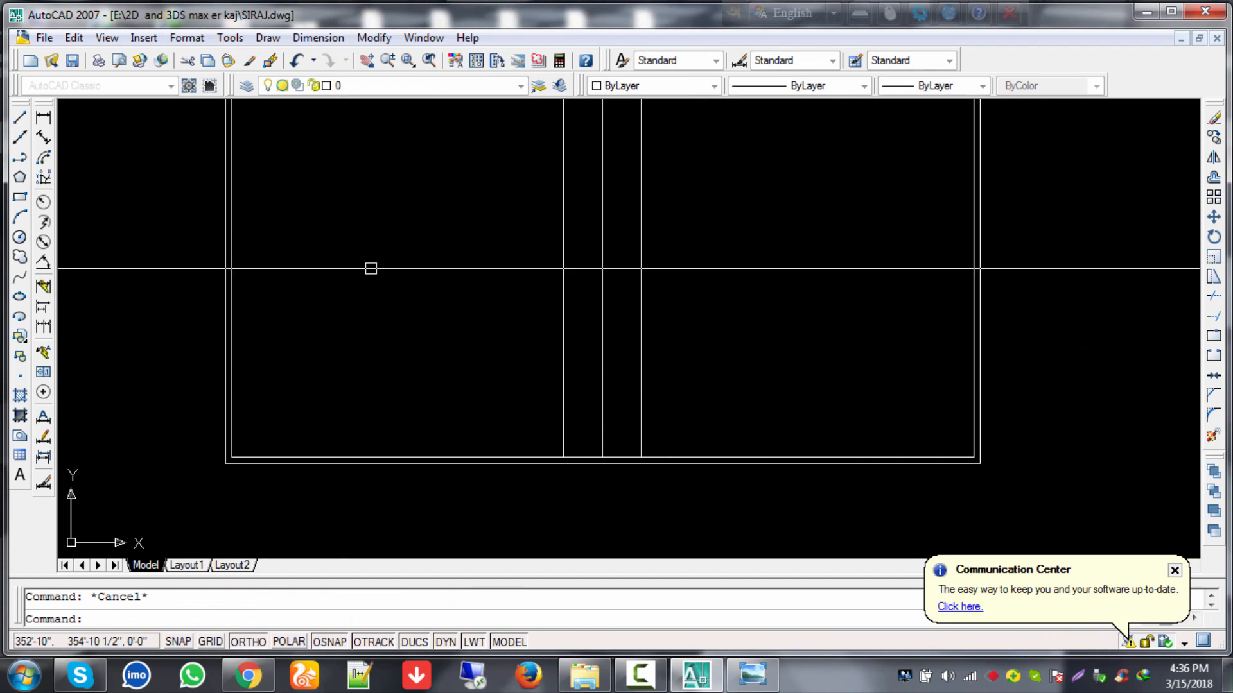
Step: Place a 5'-2" linear check dimension across the outer vertical lines below the wall
{"action": "left_click", "coordinate": [43, 118]}
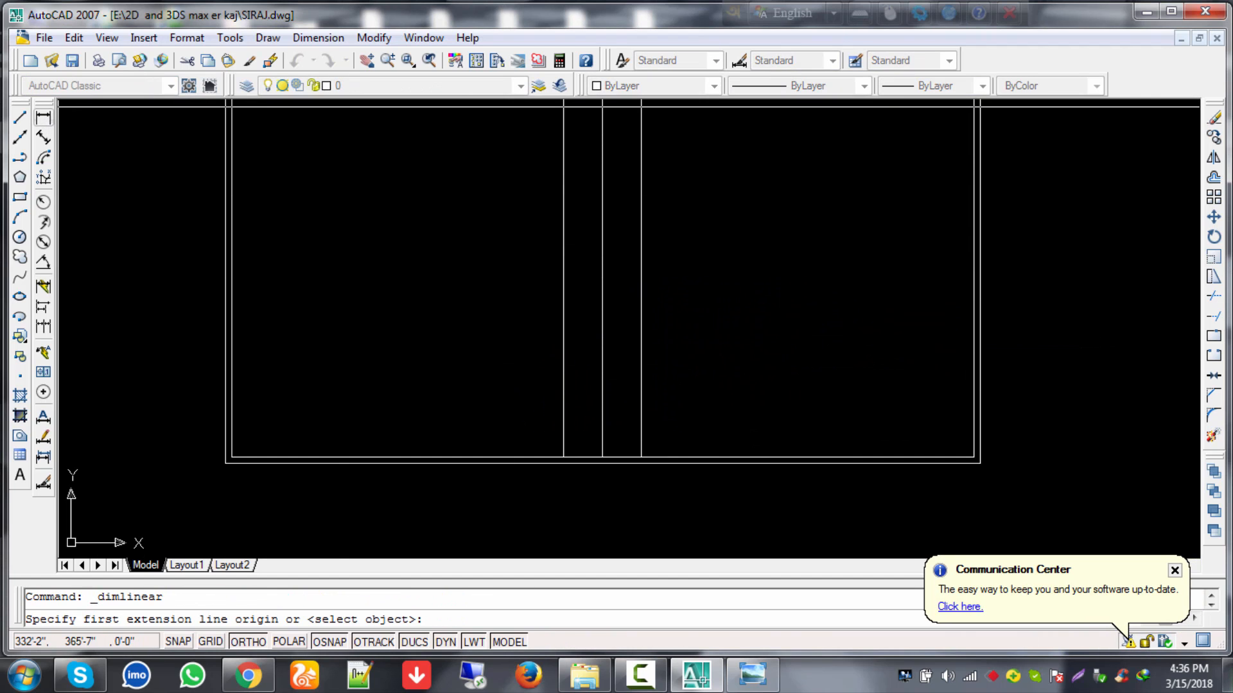
{"action": "left_click", "coordinate": [641, 457]}
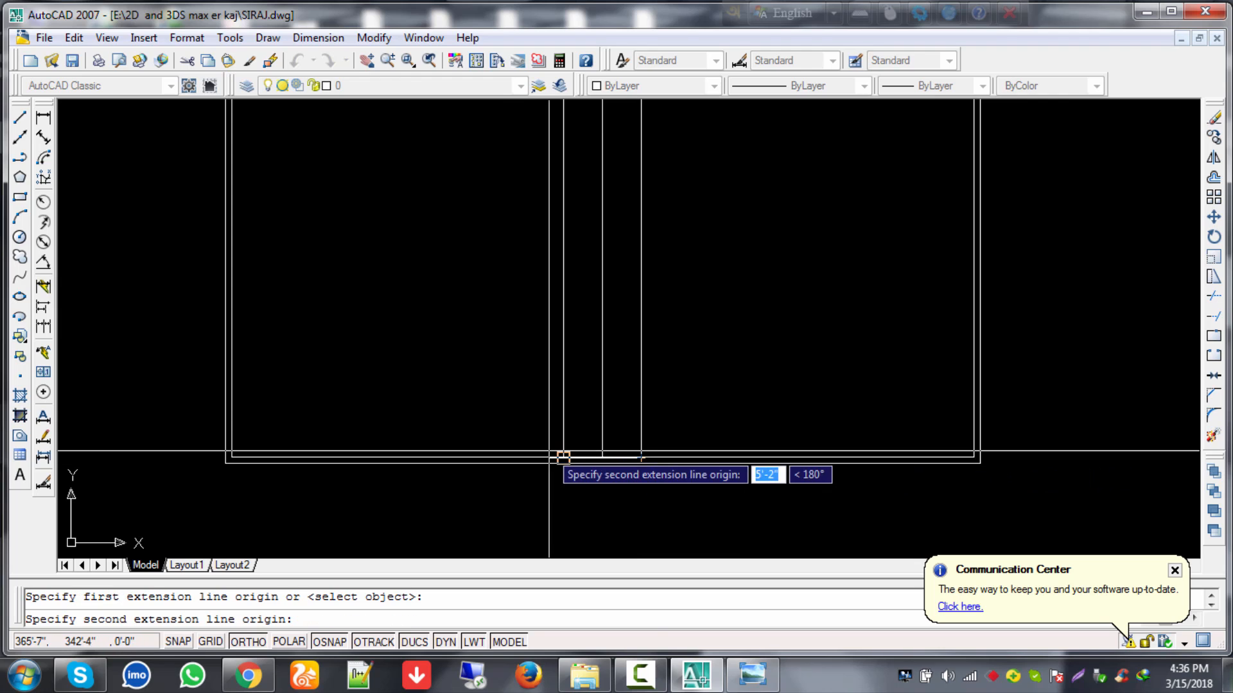
{"action": "left_click", "coordinate": [564, 457]}
{"action": "left_click", "coordinate": [601, 509]}
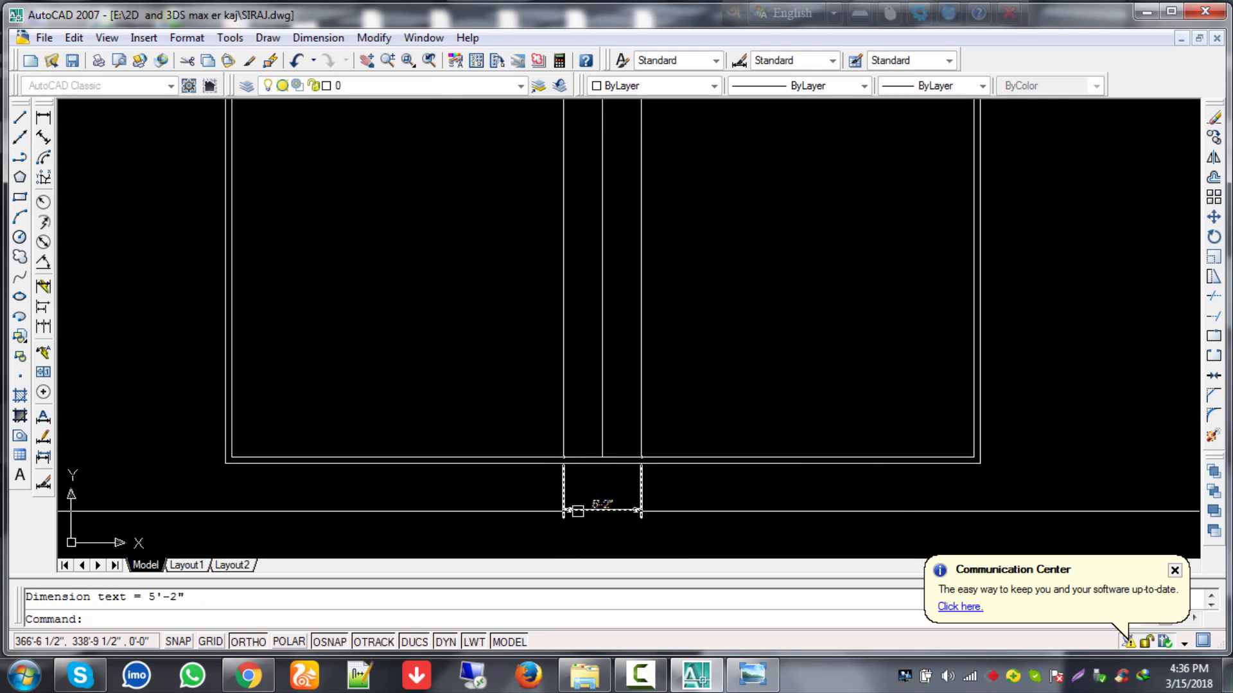
{"action": "scroll", "coordinate": [617, 515], "scroll_direction": "up", "scroll_amount": 2}
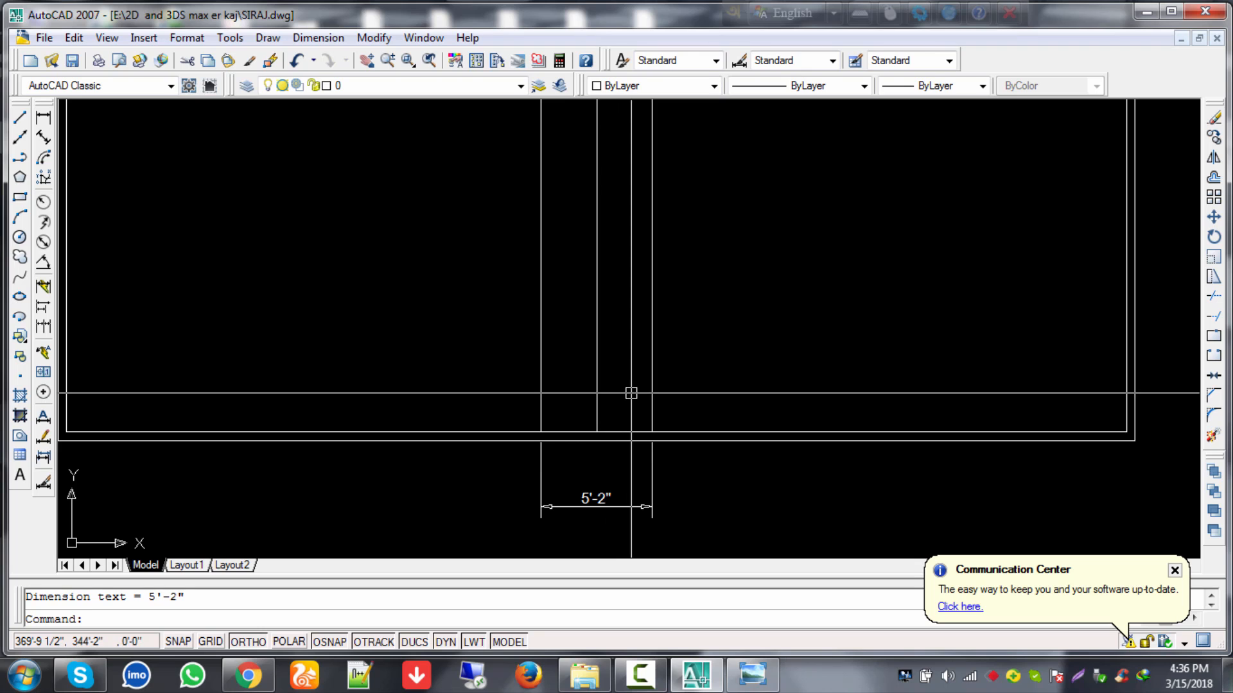
{"action": "key", "text": "Escape"}
Step: Erase the 5'-2" dimension and both 2'7" offset copies, keeping the original vertical line
{"action": "left_click", "coordinate": [685, 476]}
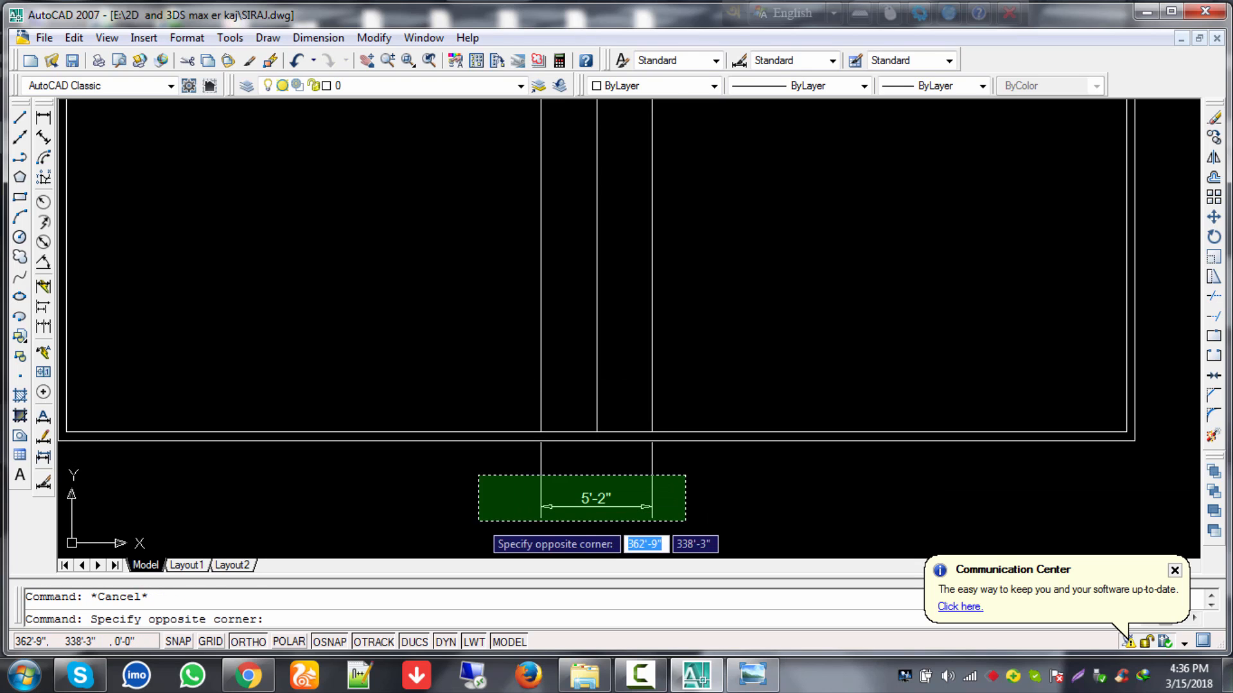
{"action": "left_click", "coordinate": [478, 519]}
{"action": "type", "text": "e"}
{"action": "key", "text": "Return"}
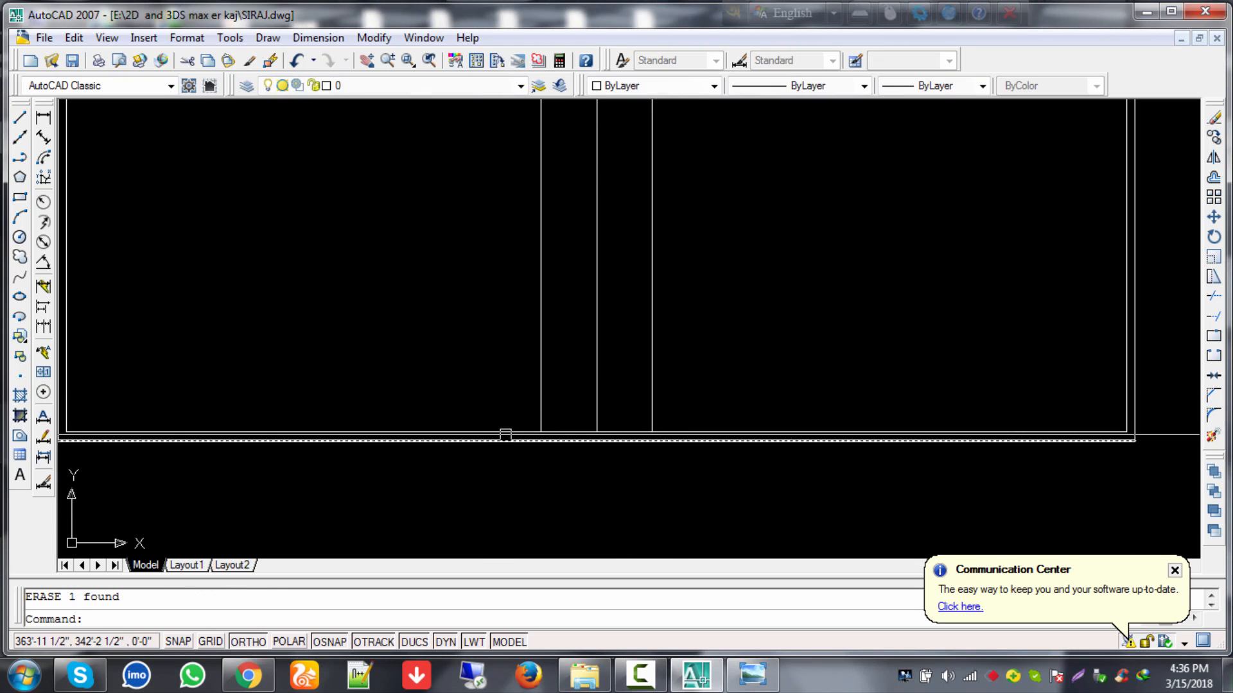
{"action": "left_click", "coordinate": [541, 300]}
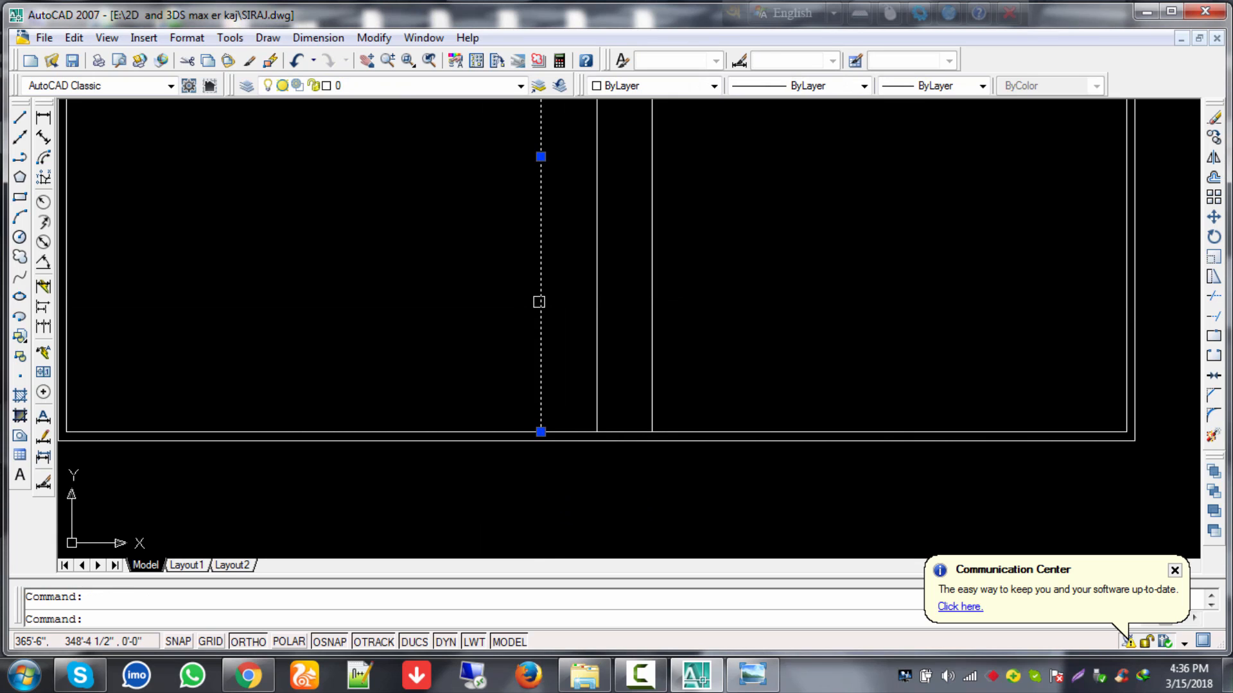
{"action": "type", "text": "e"}
{"action": "key", "text": "Return"}
{"action": "left_click", "coordinate": [651, 310]}
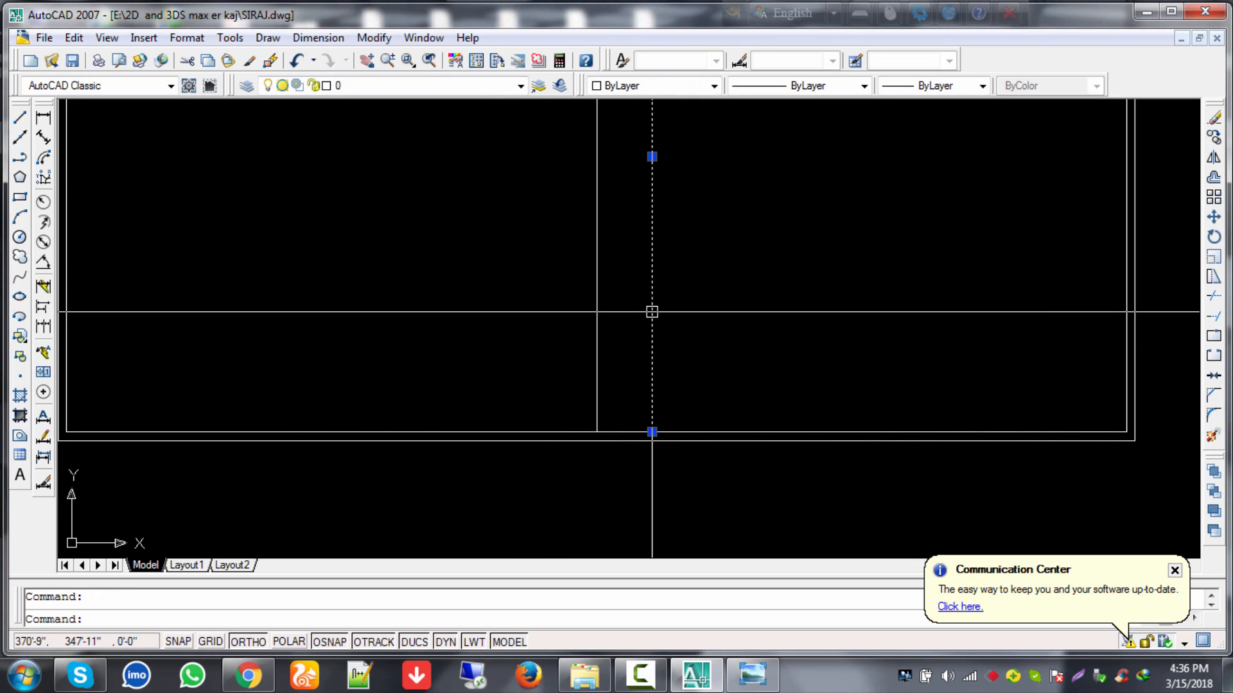
{"action": "type", "text": "e"}
{"action": "key", "text": "Return"}
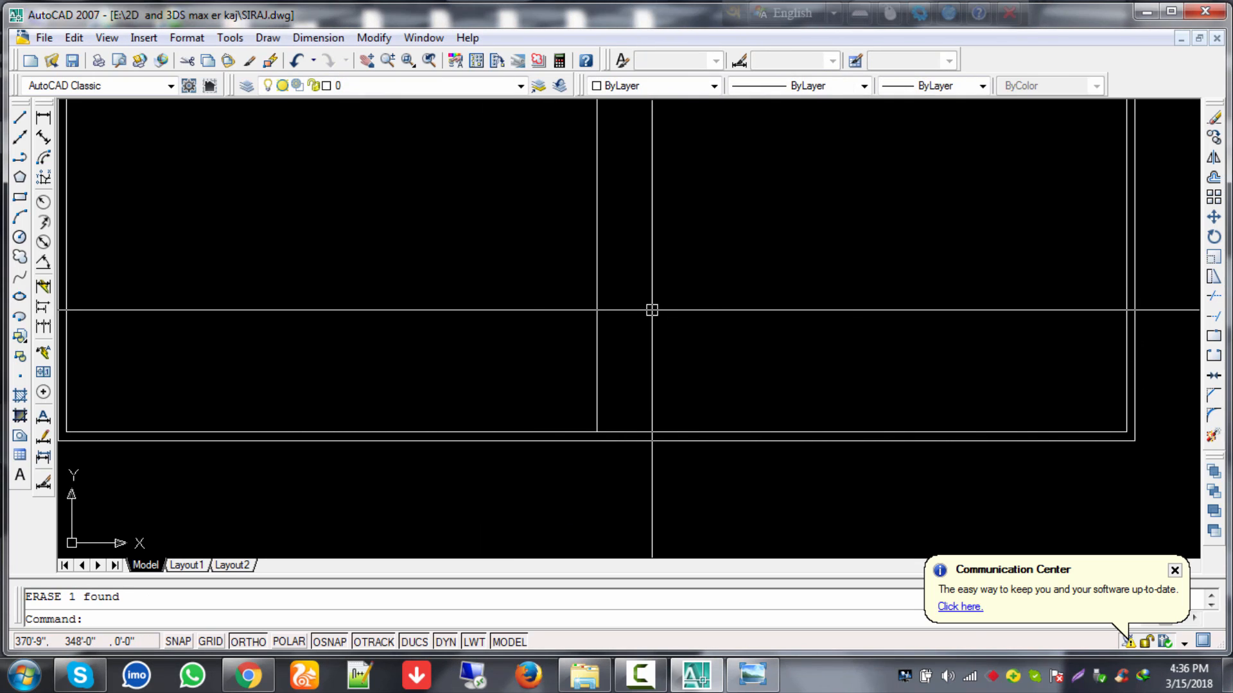
{"action": "key", "text": "Escape"}
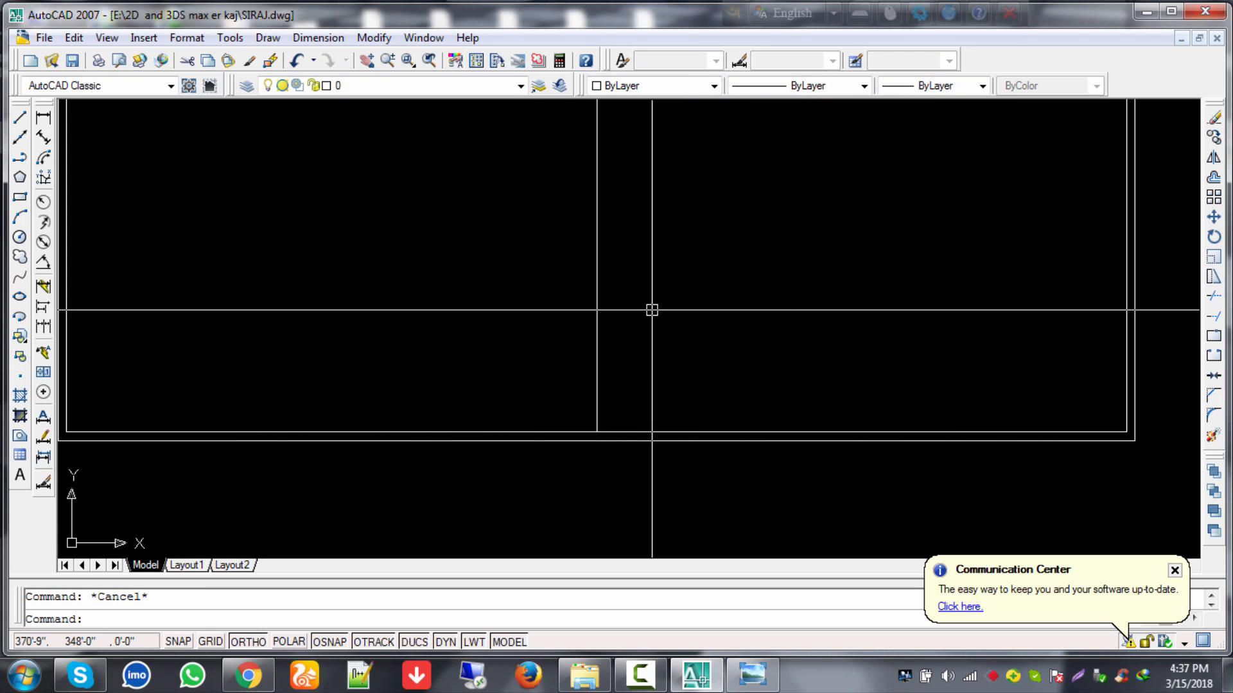
Step: Make a trial offset copy at distance 3 and erase it as too close
{"action": "type", "text": "3'"}
{"action": "key", "text": "Return"}
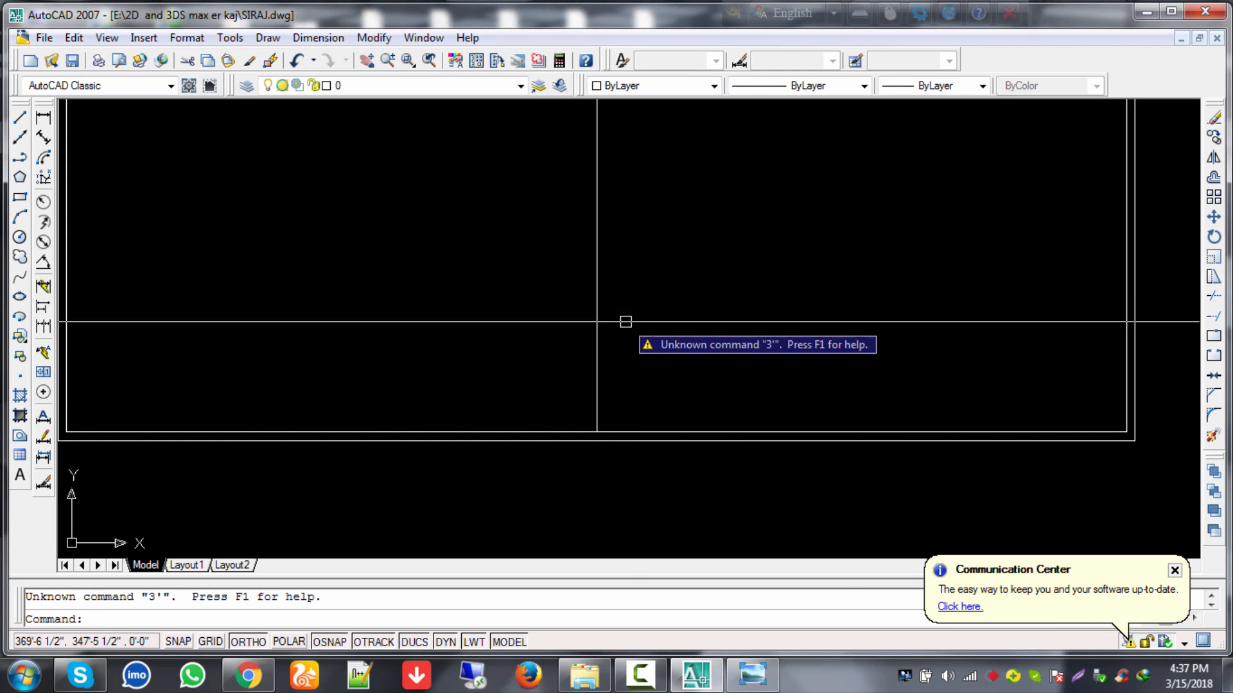
{"action": "key", "text": "Escape"}
{"action": "key", "text": "Return"}
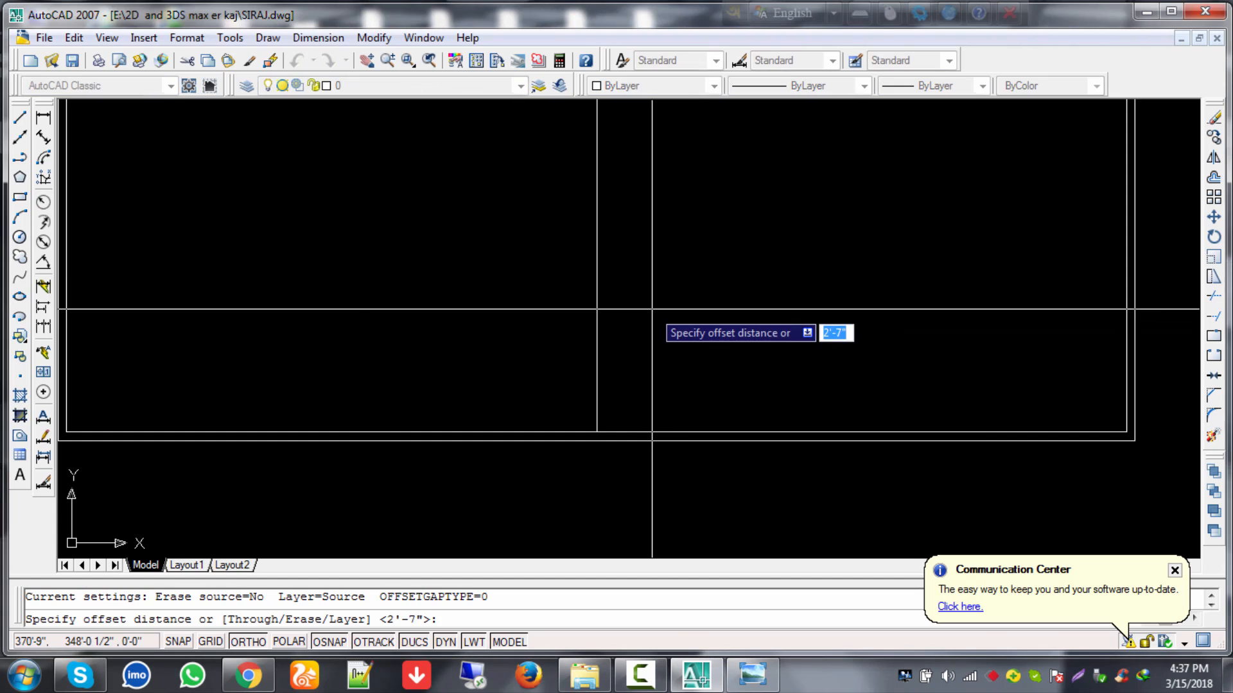
{"action": "type", "text": "3"}
{"action": "key", "text": "Return"}
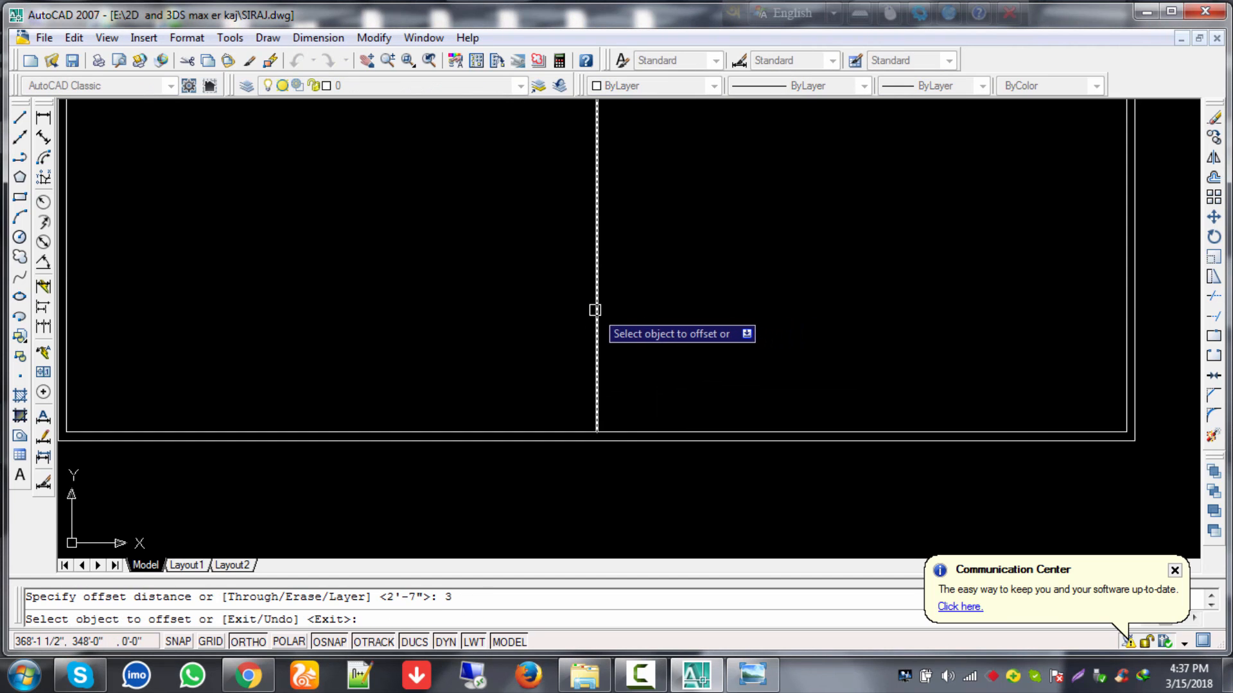
{"action": "left_click", "coordinate": [596, 312]}
{"action": "left_click", "coordinate": [706, 313]}
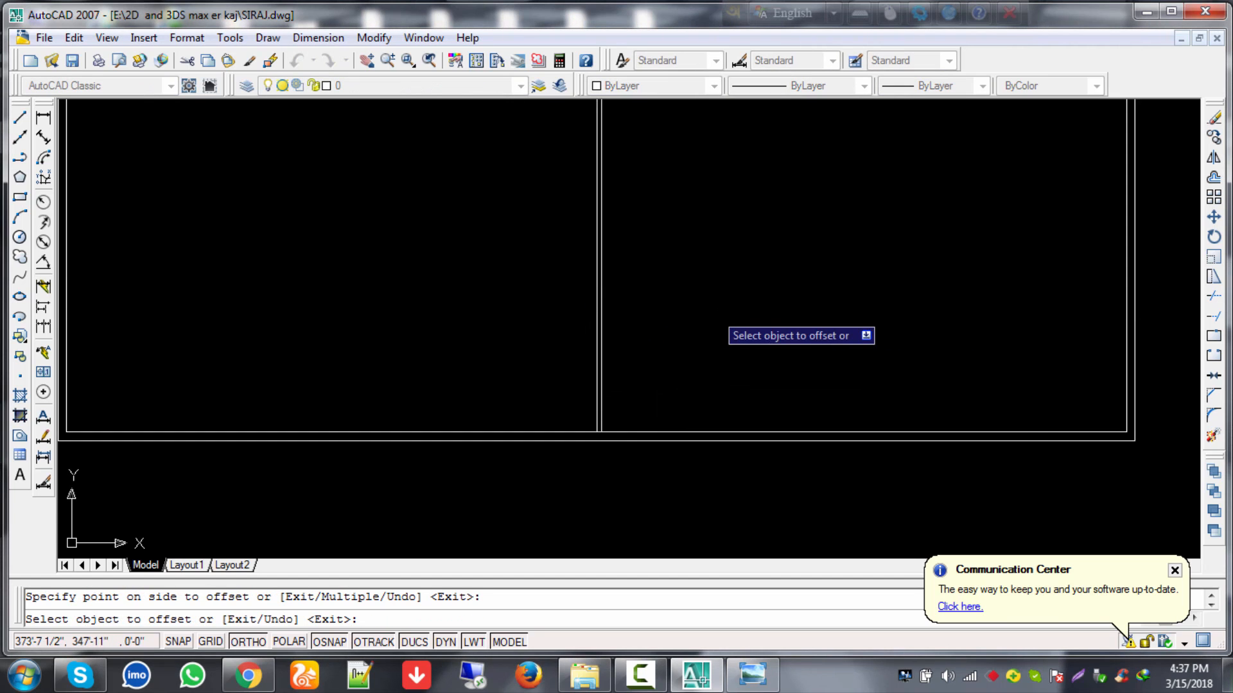
{"action": "key", "text": "Return"}
{"action": "left_click", "coordinate": [604, 325]}
{"action": "type", "text": "e"}
{"action": "key", "text": "Return"}
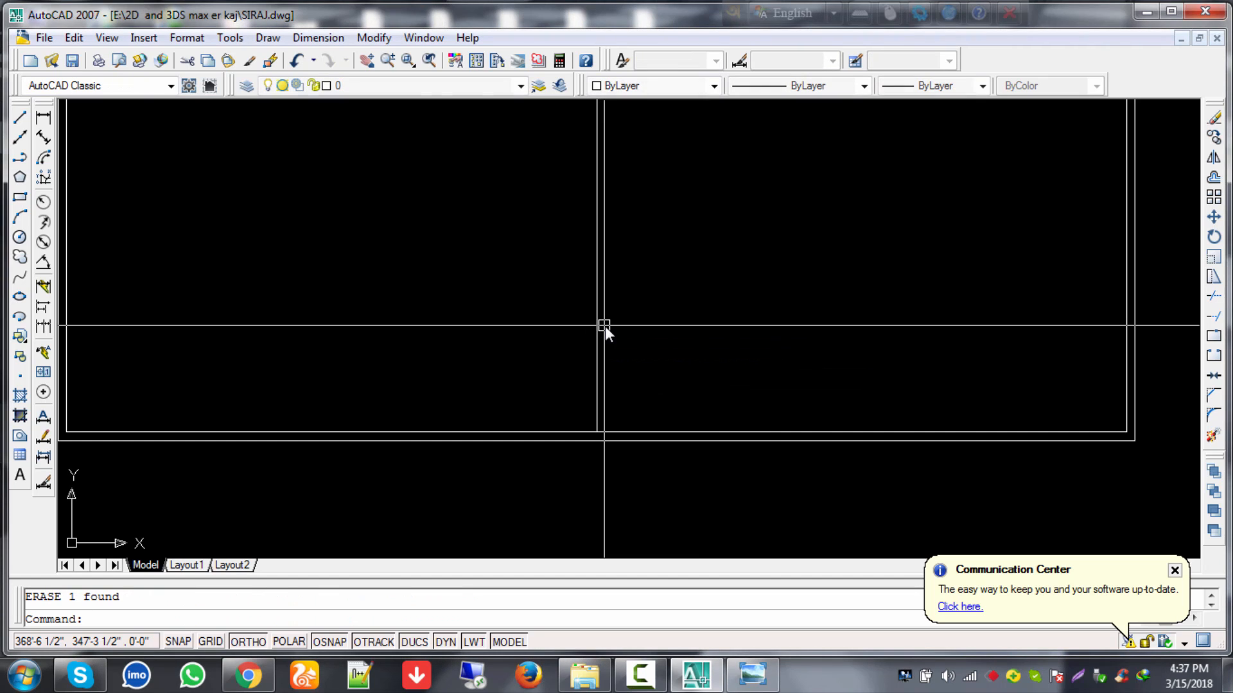
Step: Offset the vertical line 3' to each side, then zoom out to show the whole plan
{"action": "type", "text": "o"}
{"action": "key", "text": "Return"}
{"action": "type", "text": "3'"}
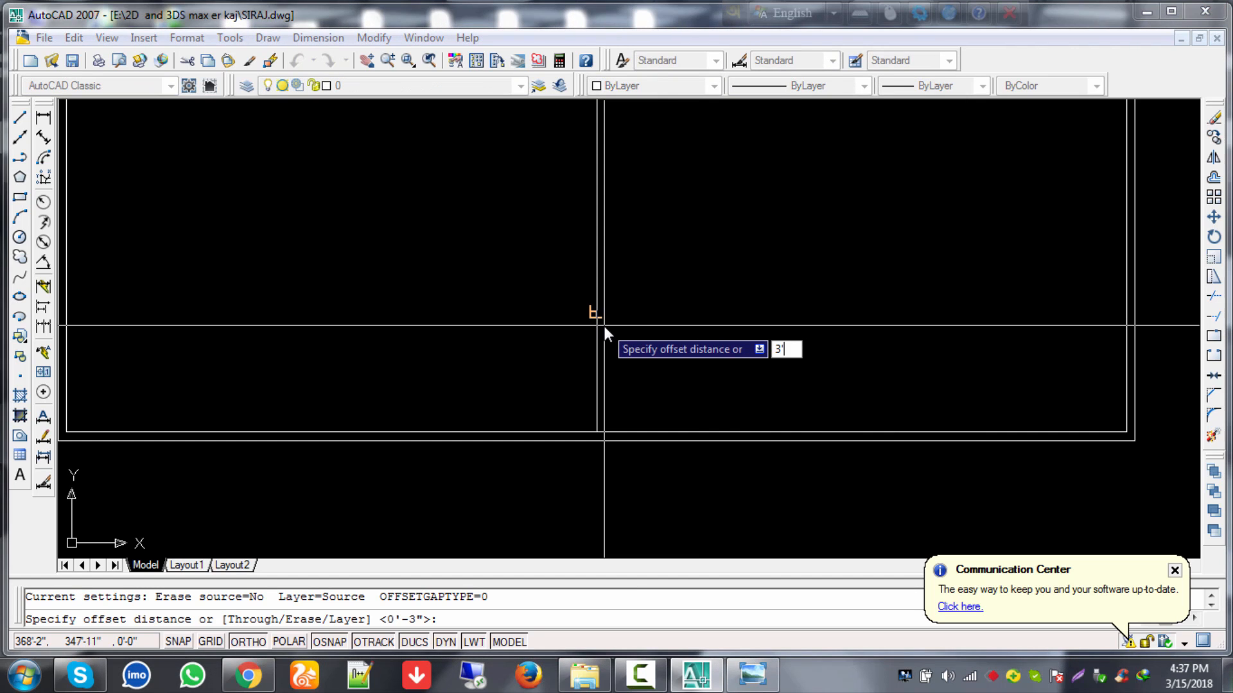
{"action": "key", "text": "Return"}
{"action": "left_click", "coordinate": [598, 315]}
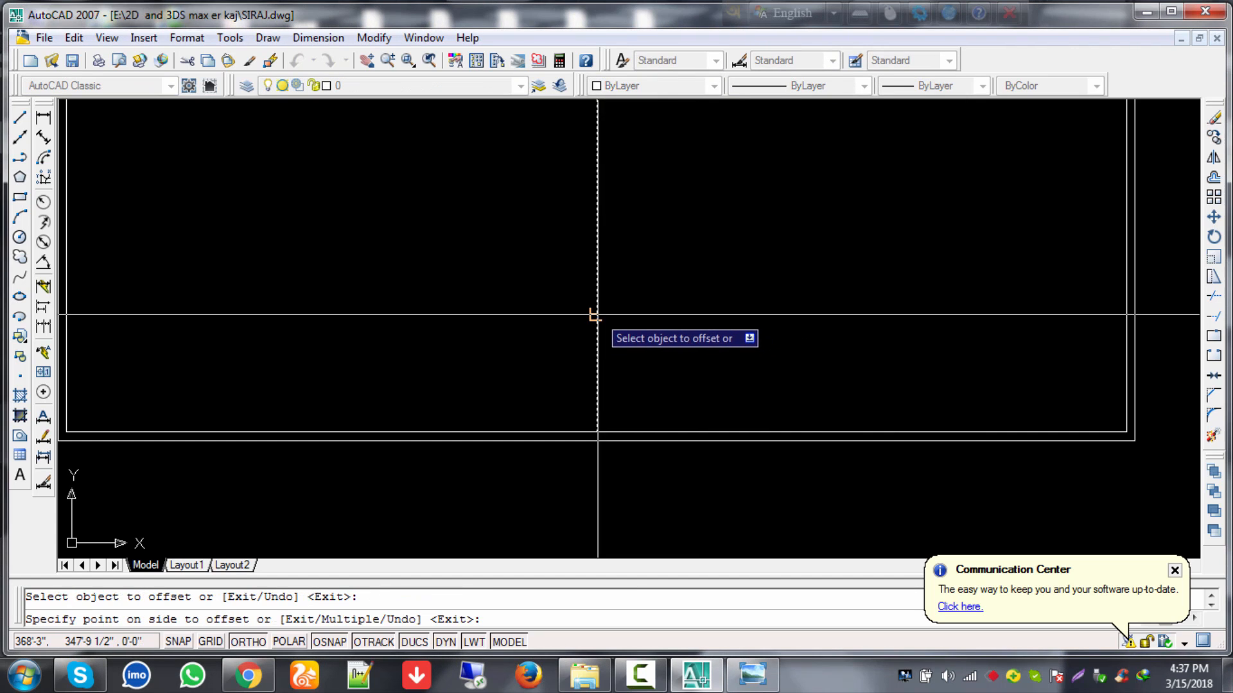
{"action": "left_click", "coordinate": [719, 385]}
{"action": "left_click", "coordinate": [598, 340]}
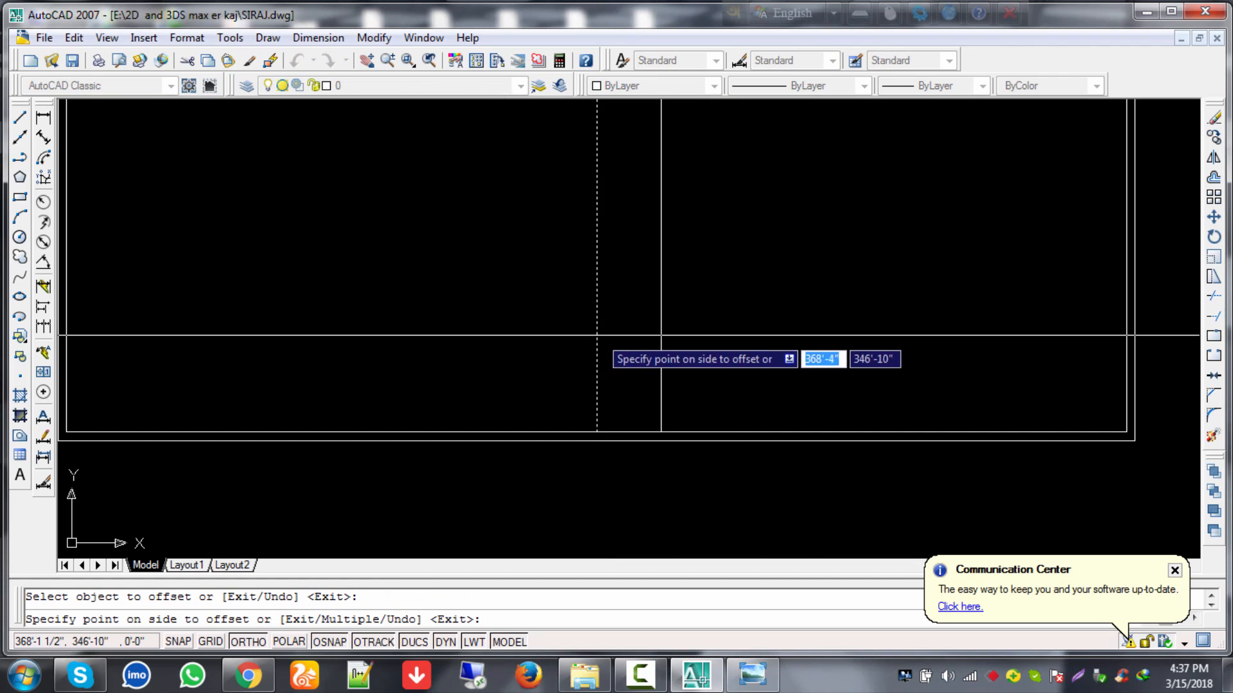
{"action": "left_click", "coordinate": [494, 347]}
{"action": "key", "text": "Escape"}
{"action": "scroll", "coordinate": [616, 352], "scroll_direction": "down", "scroll_amount": 5}
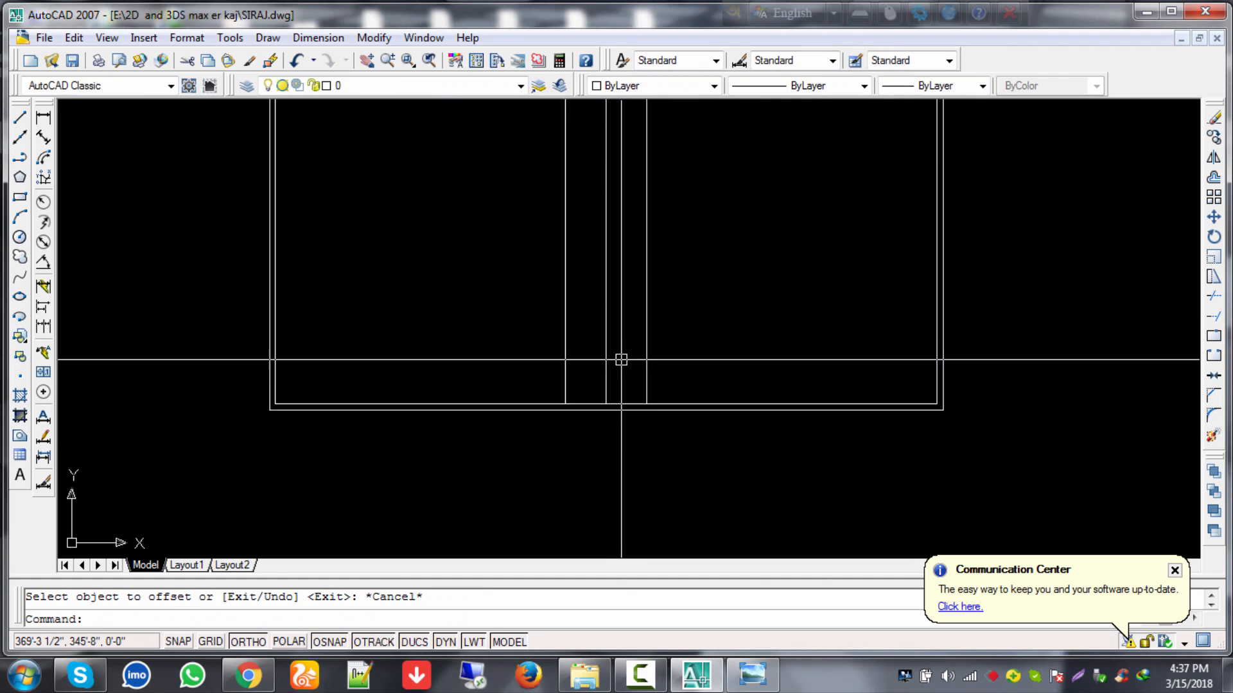
{"action": "mouse_move", "coordinate": [729, 354]}
{"action": "middle_mouse_down"}
{"action": "mouse_move", "coordinate": [726, 404]}
{"action": "mouse_move", "coordinate": [723, 386]}
{"action": "mouse_move", "coordinate": [662, 375]}
{"action": "middle_mouse_up"}
Step: Zoom in on where the three vertical lines meet the bottom double wall
{"action": "scroll", "coordinate": [639, 385], "scroll_direction": "up", "scroll_amount": 5}
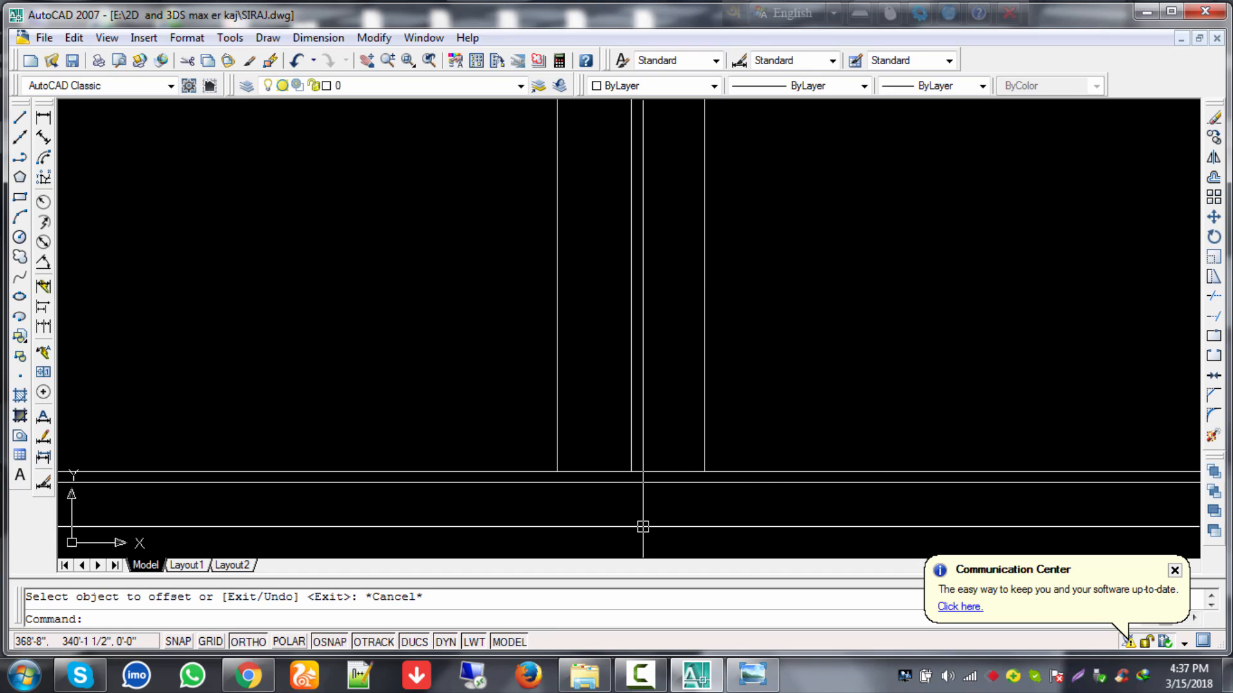
Step: Offset the bottom horizontal line 4'5 upward to form a cross line
{"action": "type", "text": "4"}
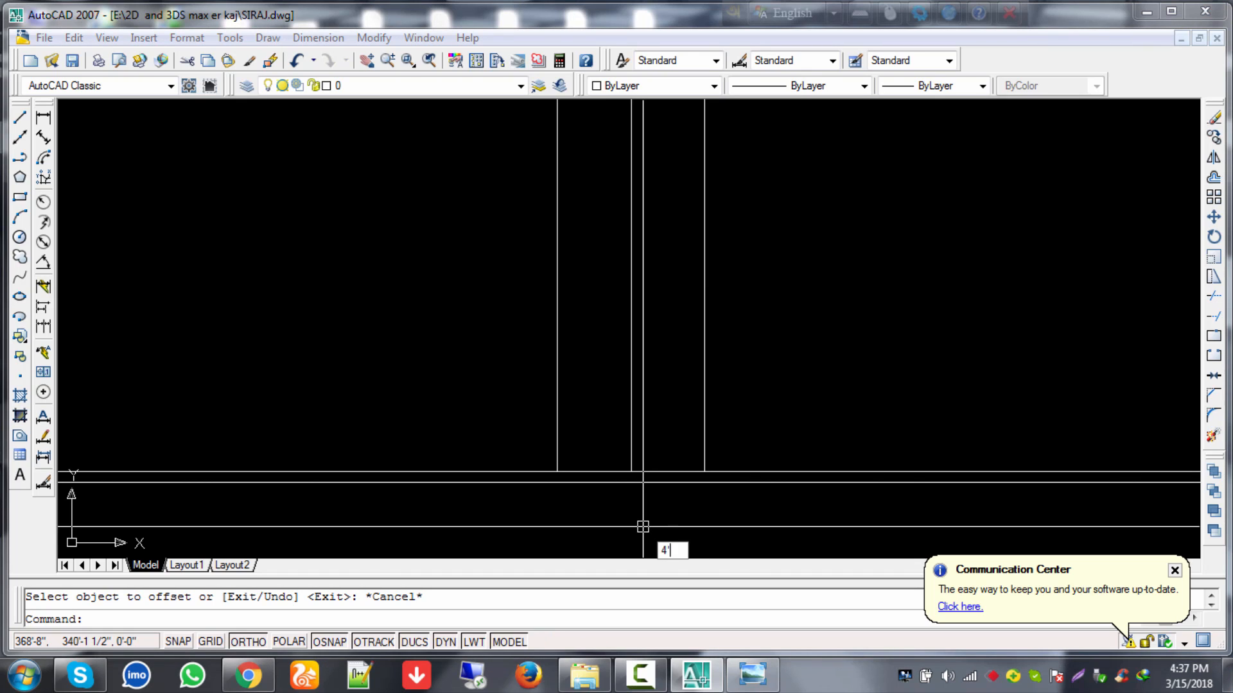
{"action": "key", "text": "Return"}
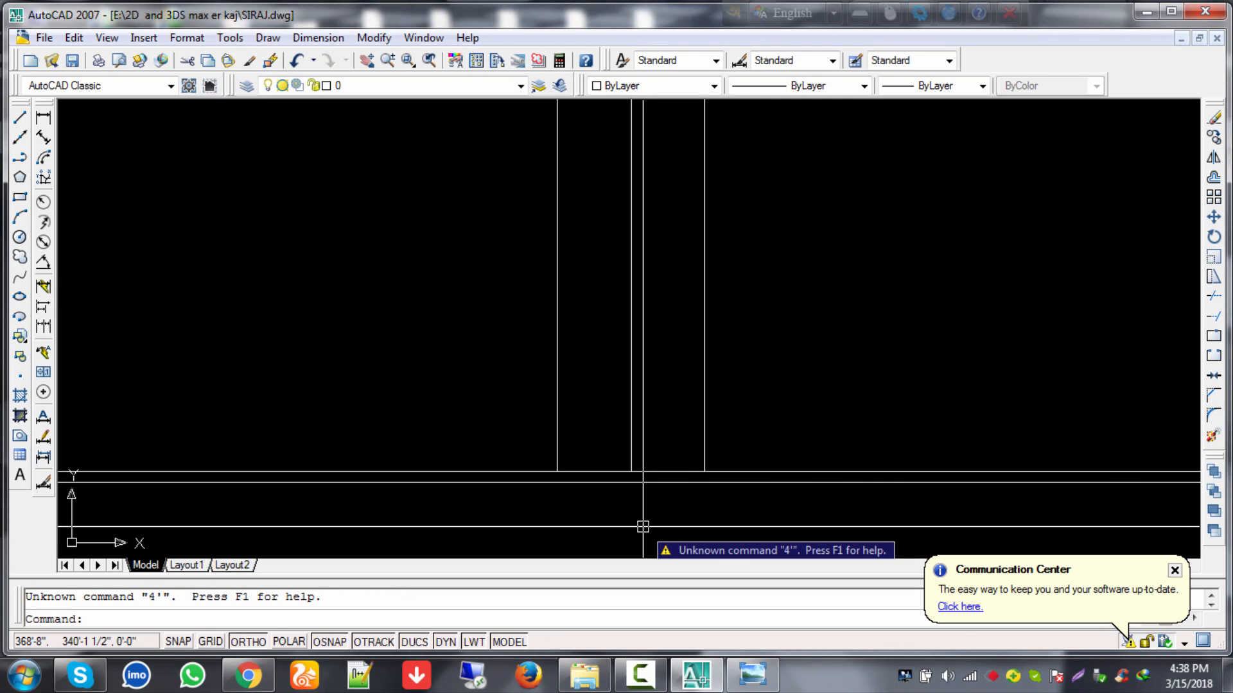
{"action": "key", "text": "Escape"}
{"action": "type", "text": "o"}
{"action": "key", "text": "Return"}
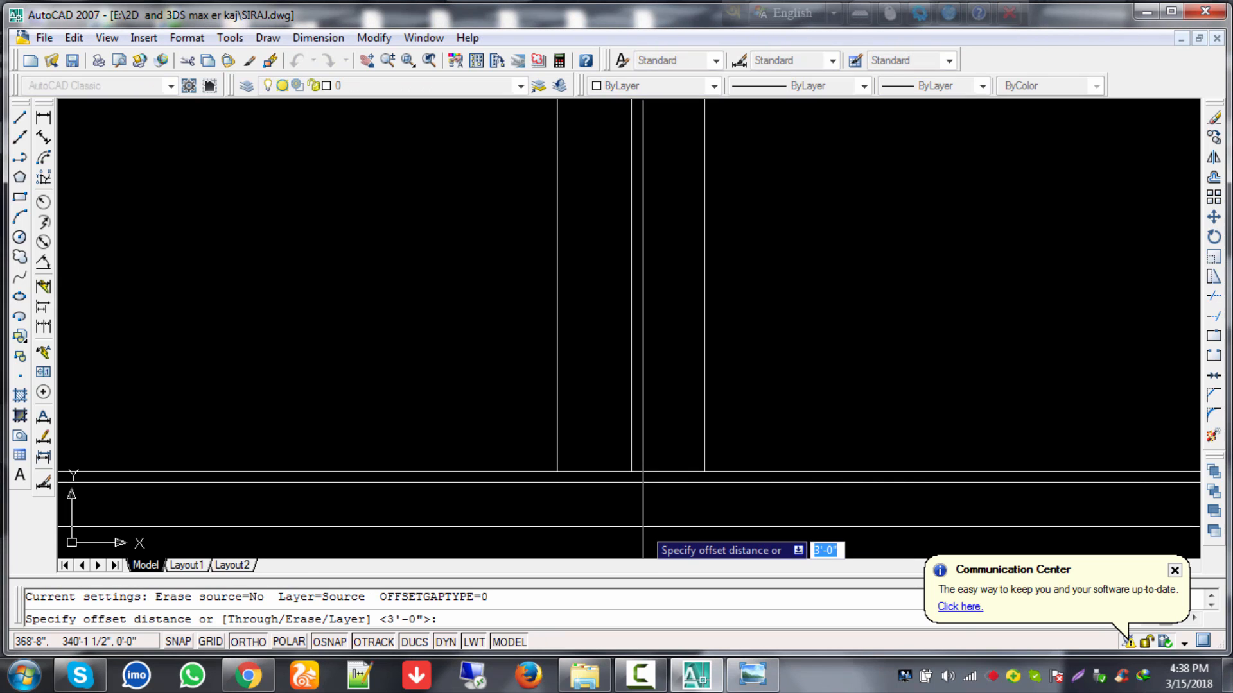
{"action": "type", "text": "o"}
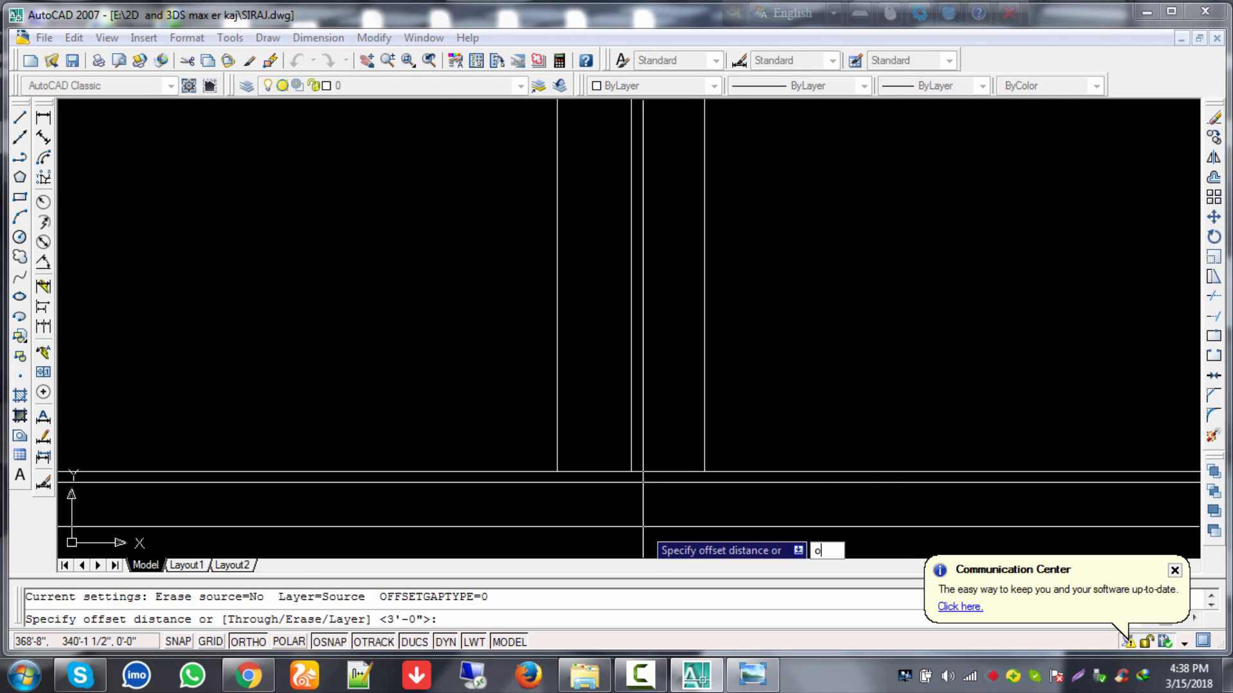
{"action": "key", "text": "Escape"}
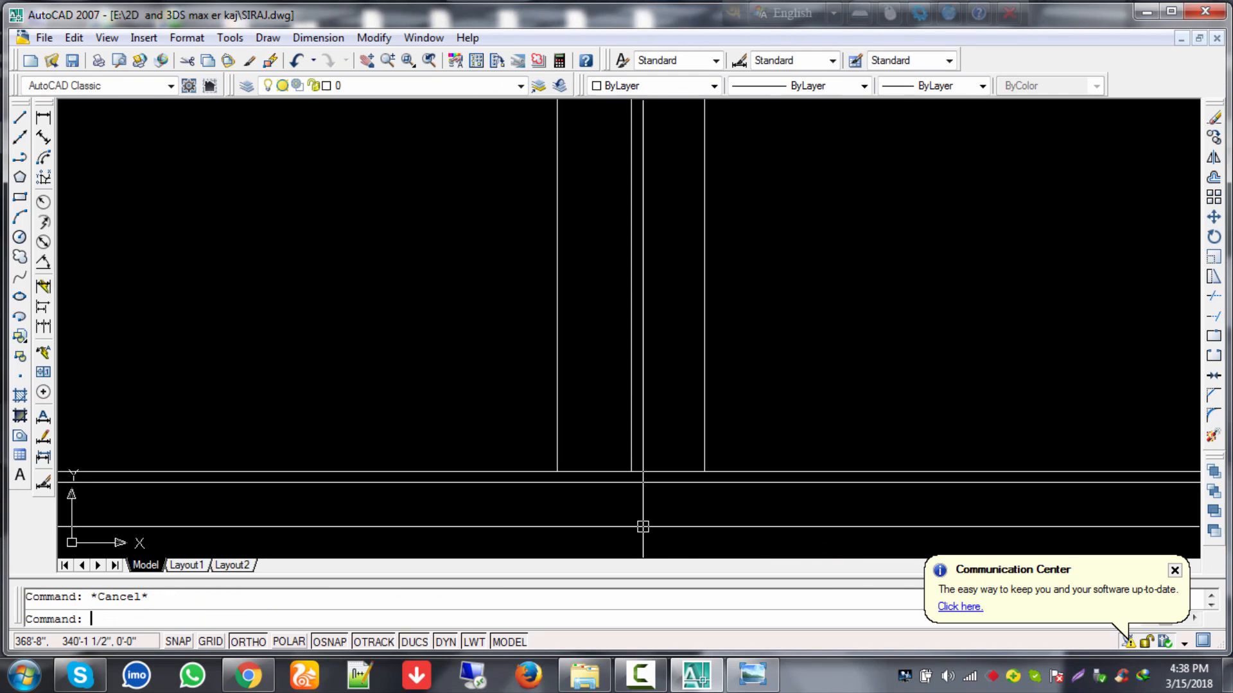
{"action": "type", "text": "o"}
{"action": "key", "text": "Return"}
{"action": "type", "text": "4'5"}
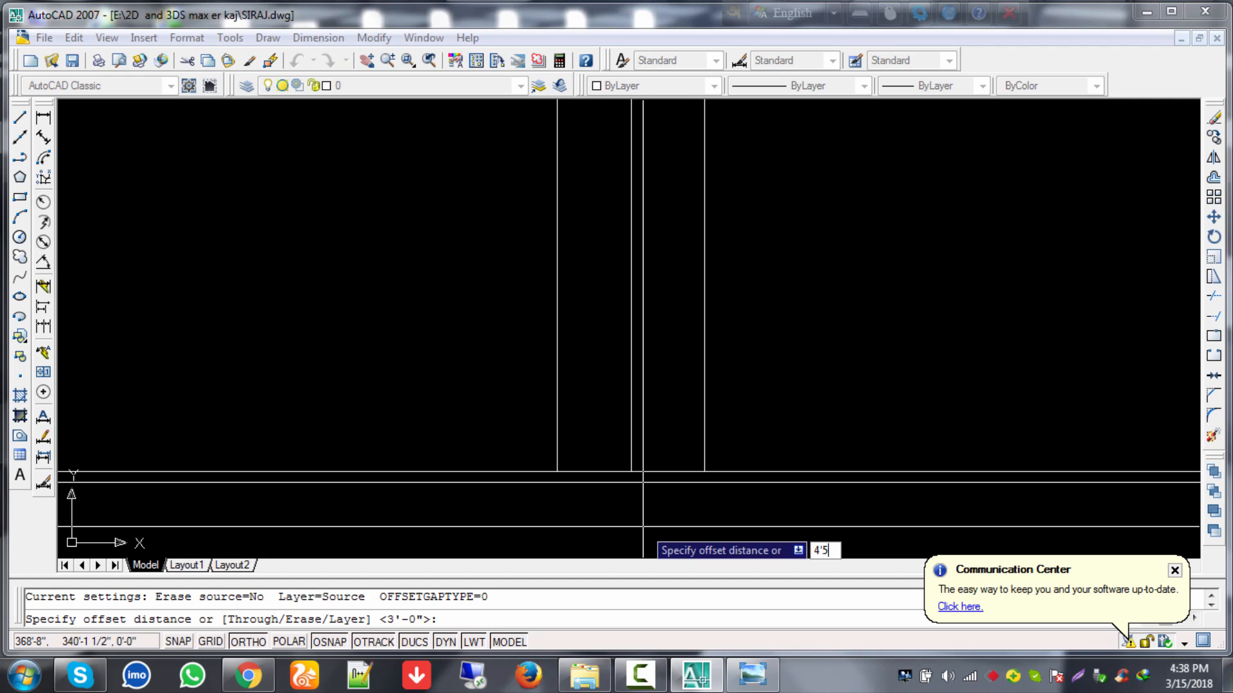
{"action": "key", "text": "Return"}
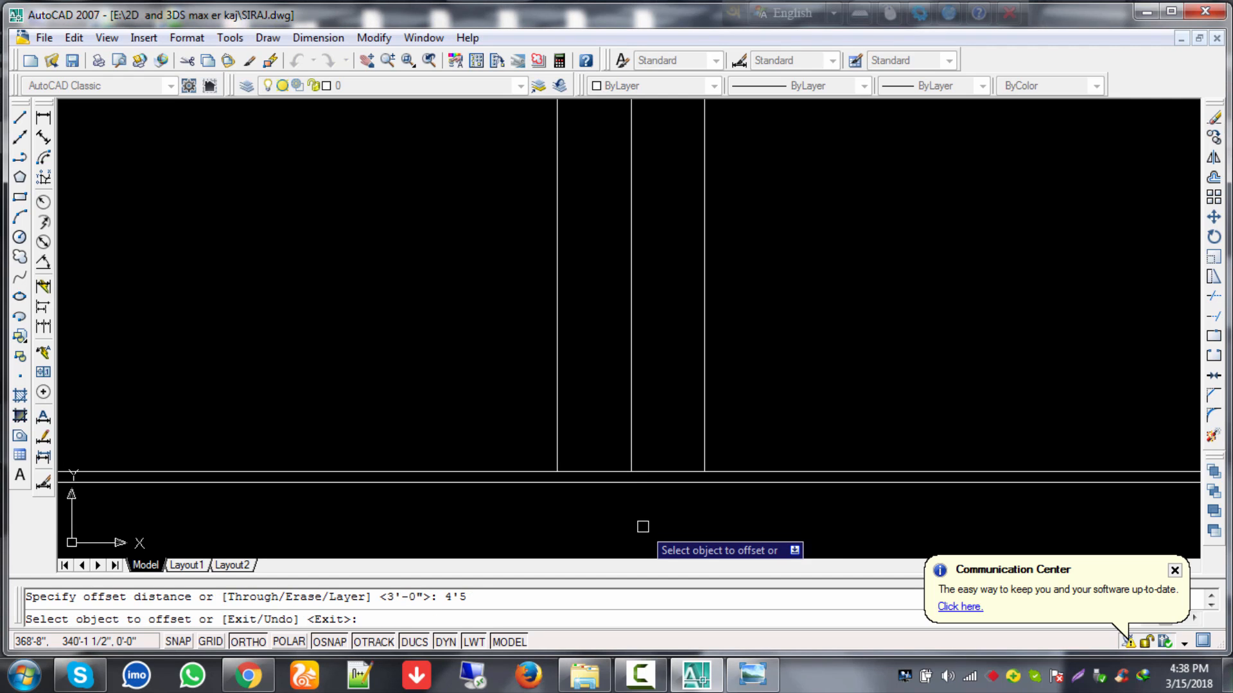
{"action": "left_click", "coordinate": [654, 473]}
{"action": "left_click", "coordinate": [654, 414]}
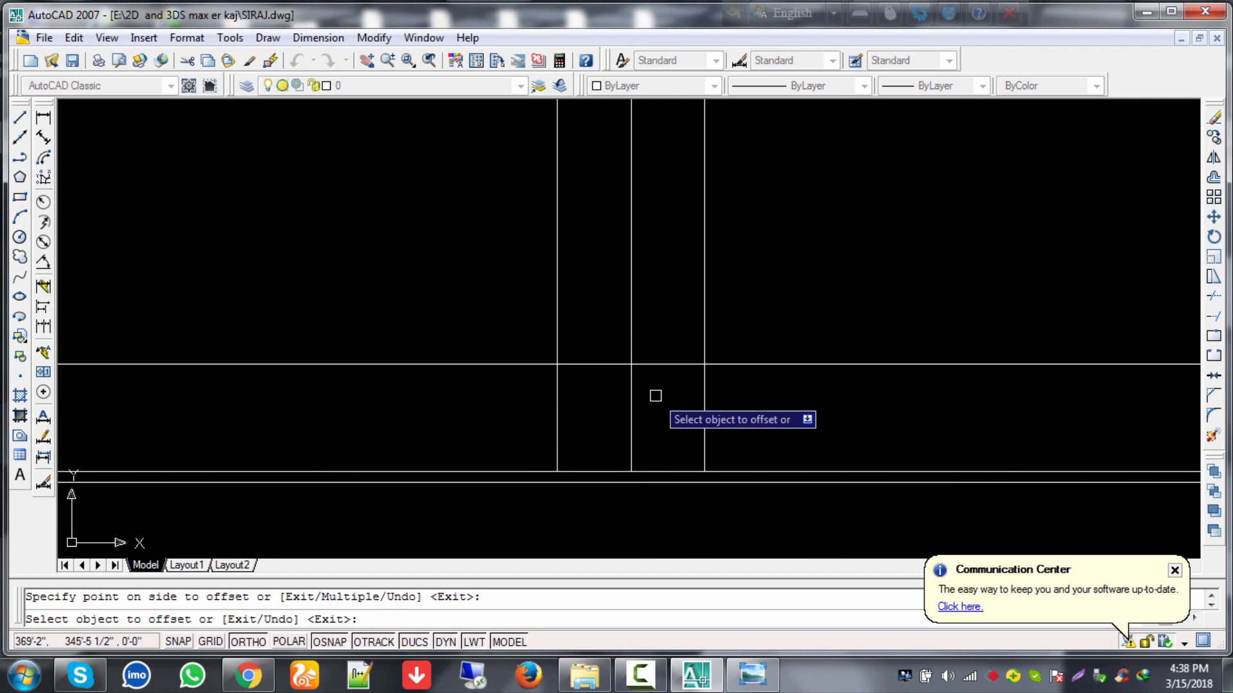
{"action": "scroll", "coordinate": [659, 419], "scroll_direction": "down", "scroll_amount": 4}
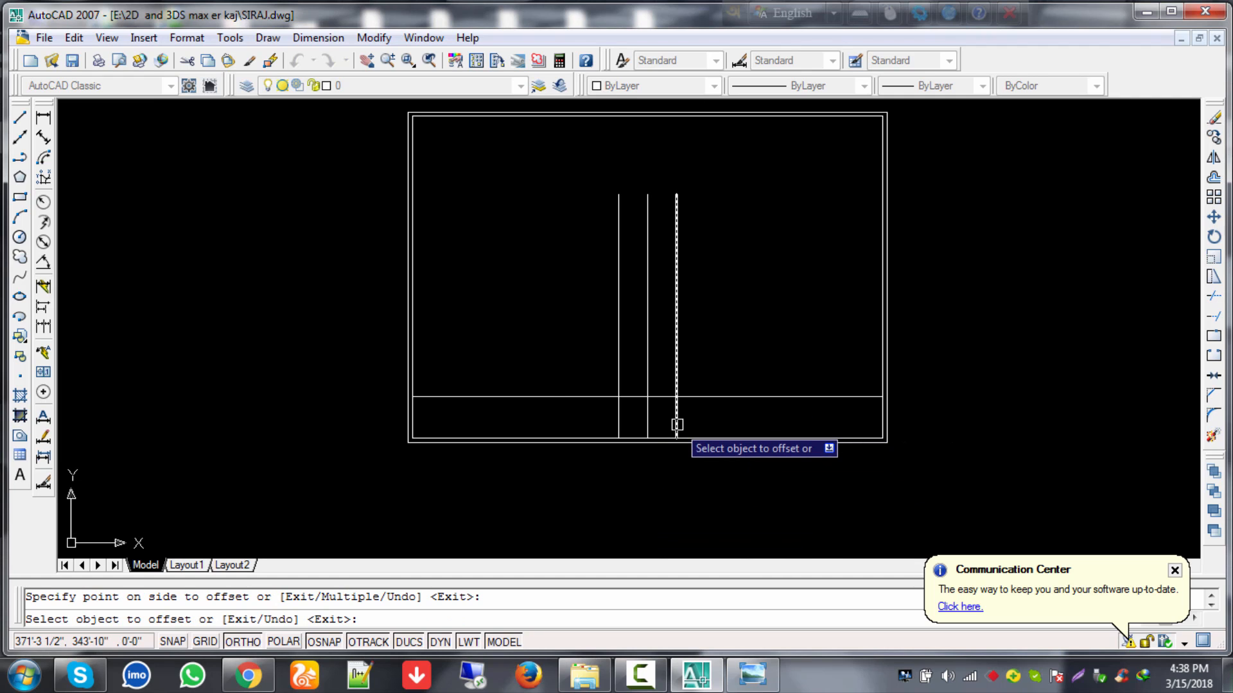
{"action": "key", "text": "Escape"}
Step: Trim the cross line's ends outside the outer interior wall lines
{"action": "type", "text": "te"}
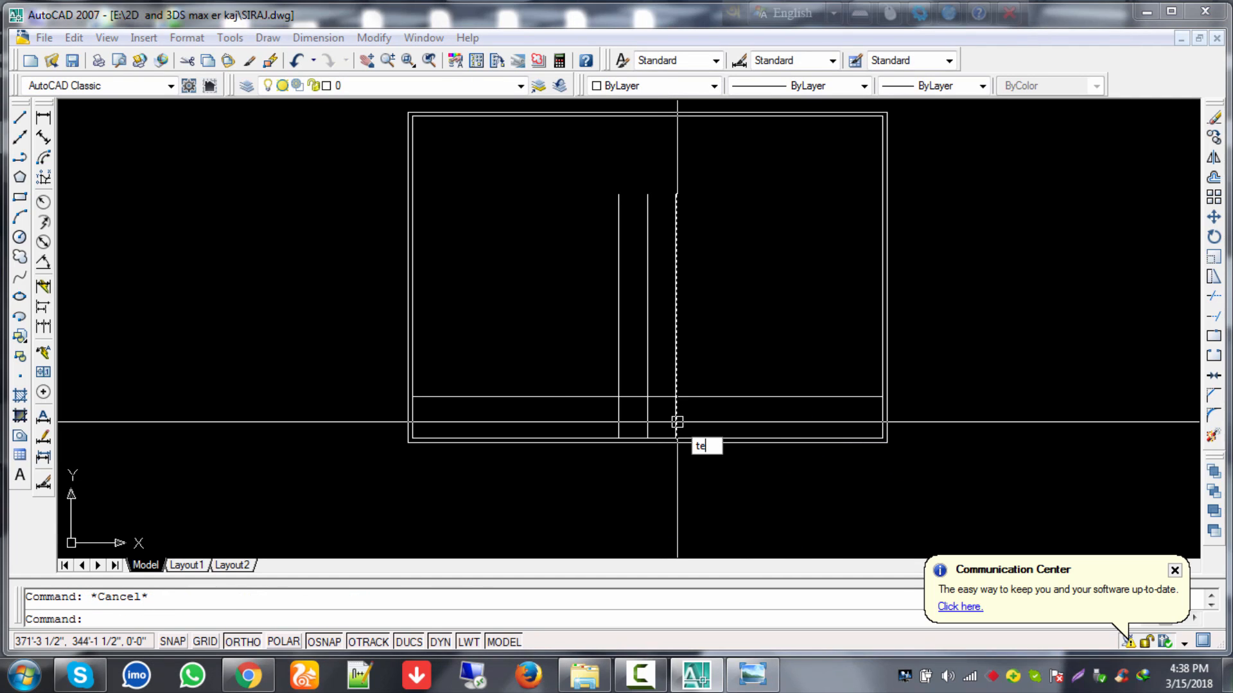
{"action": "key", "text": "Return"}
{"action": "key", "text": "Return"}
{"action": "key", "text": "Escape"}
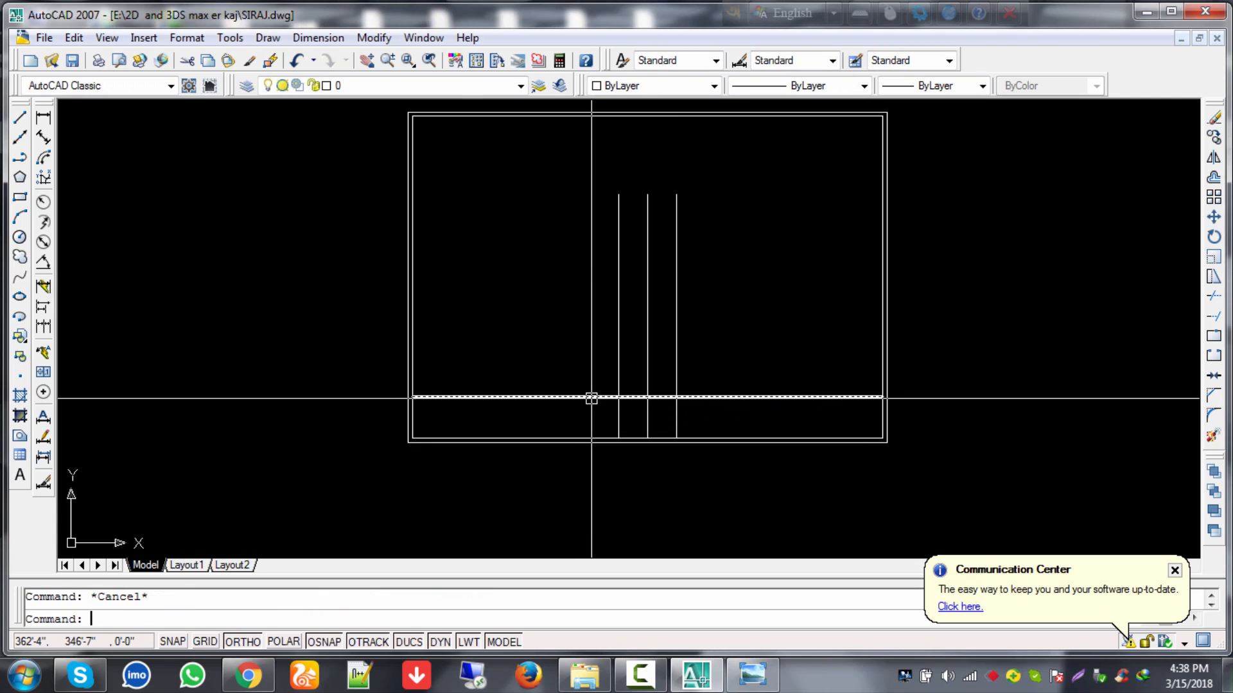
{"action": "type", "text": "tr"}
{"action": "key", "text": "Return"}
{"action": "key", "text": "Return"}
{"action": "left_click", "coordinate": [592, 397]}
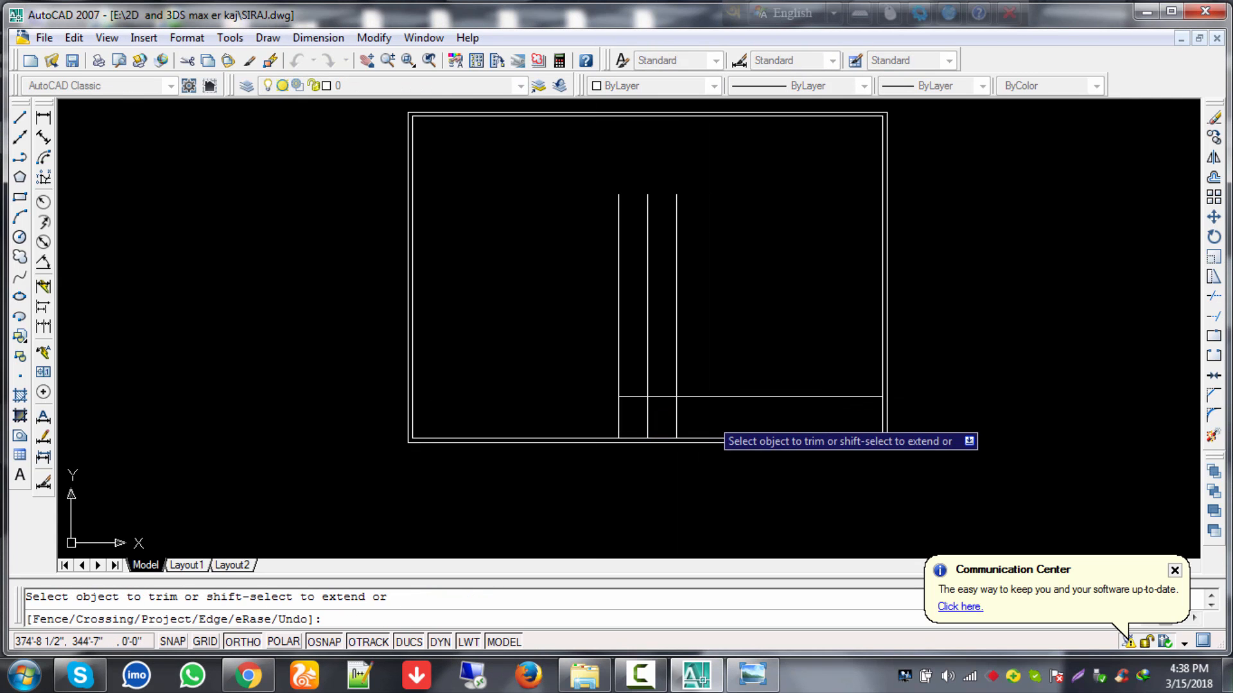
{"action": "left_click", "coordinate": [705, 398]}
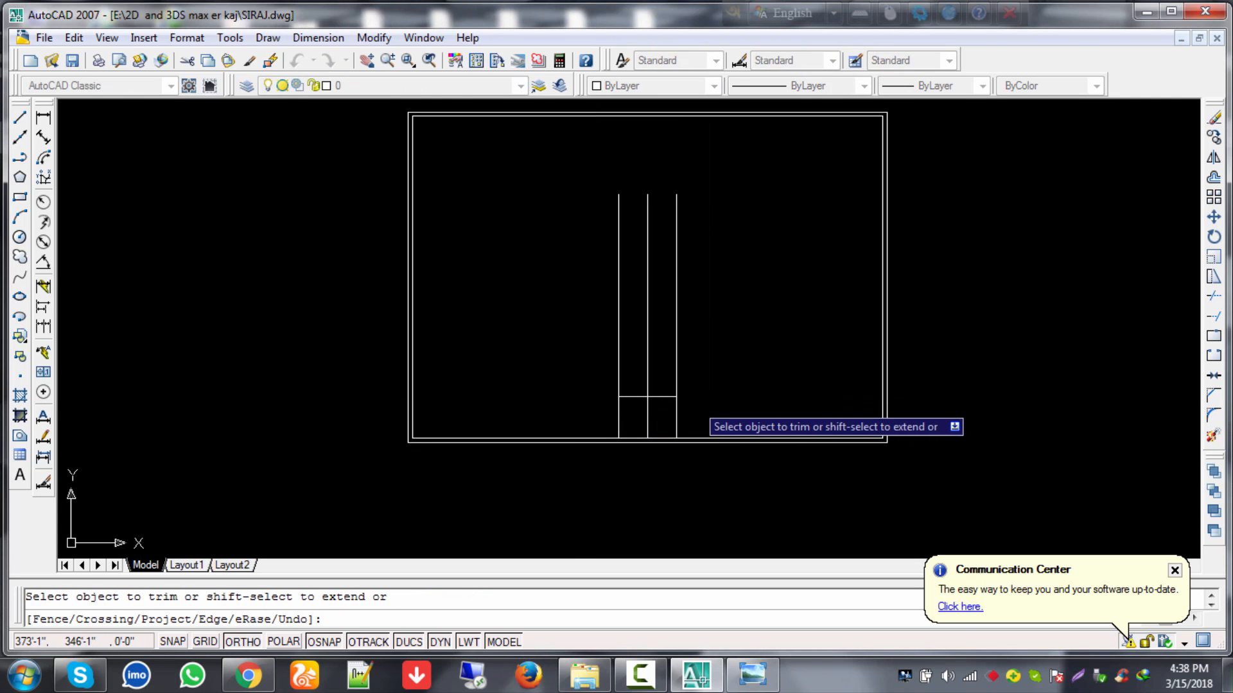
{"action": "key", "text": "Escape"}
Step: Trim the middle wall line below the cross line
{"action": "middle_click_drag", "start_coordinate": [662, 413], "coordinate": [723, 386]}
{"action": "scroll", "coordinate": [724, 386], "scroll_direction": "up", "scroll_amount": 4}
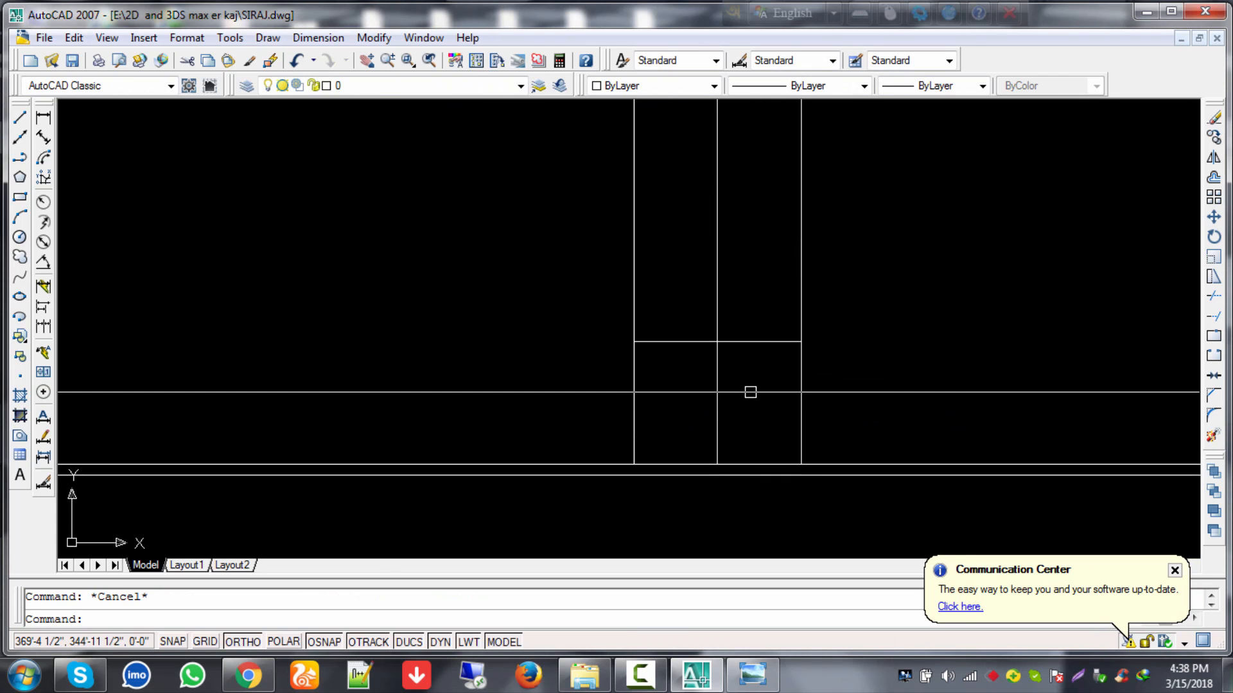
{"action": "middle_click_drag", "start_coordinate": [744, 389], "coordinate": [713, 392]}
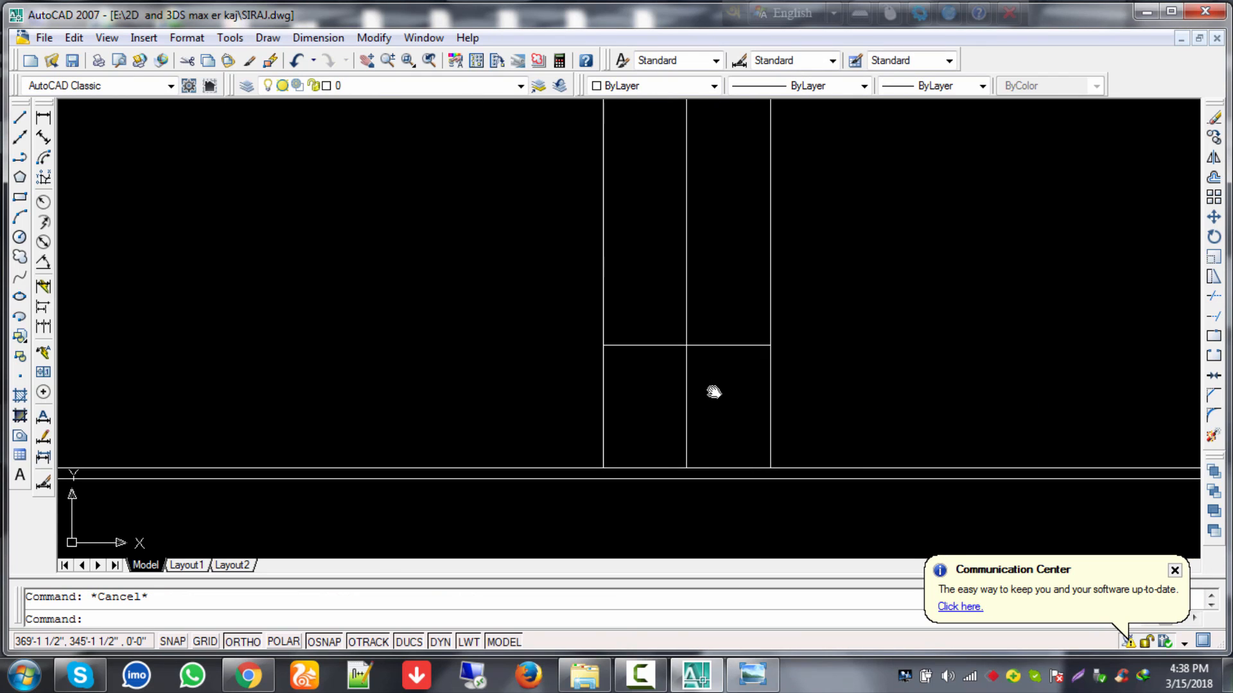
{"action": "type", "text": "tr"}
{"action": "key", "text": "Return"}
{"action": "key", "text": "Return"}
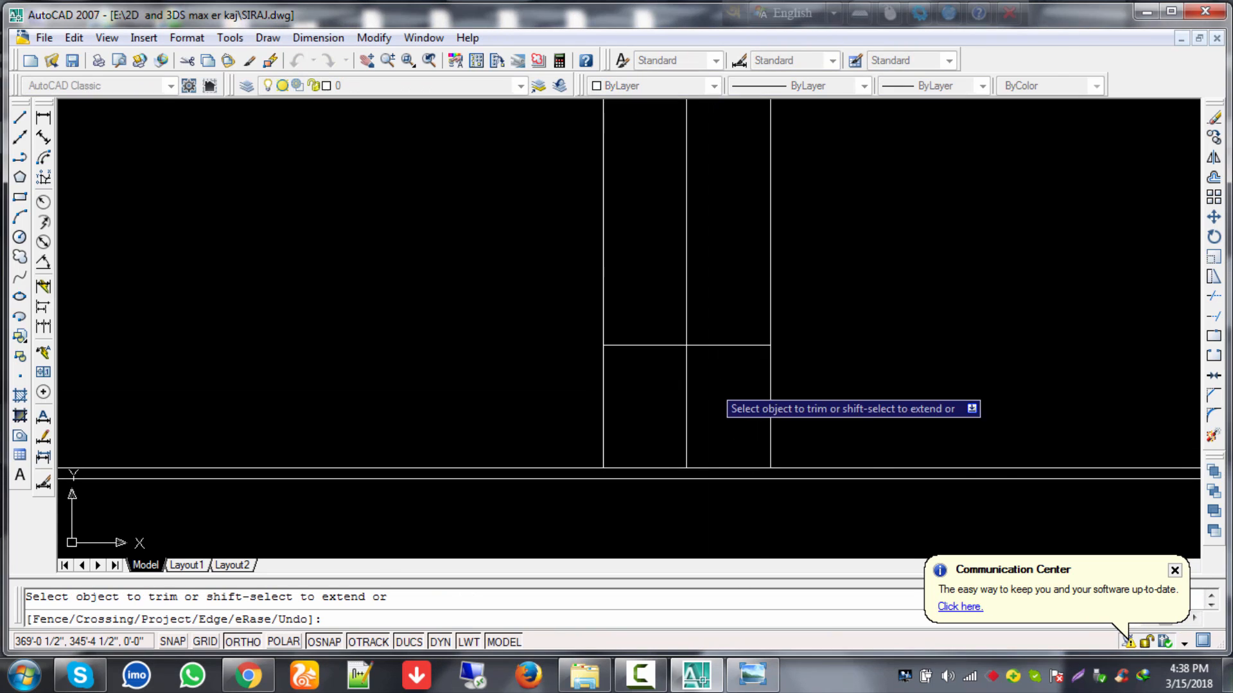
{"action": "left_click", "coordinate": [686, 388]}
{"action": "key", "text": "Escape"}
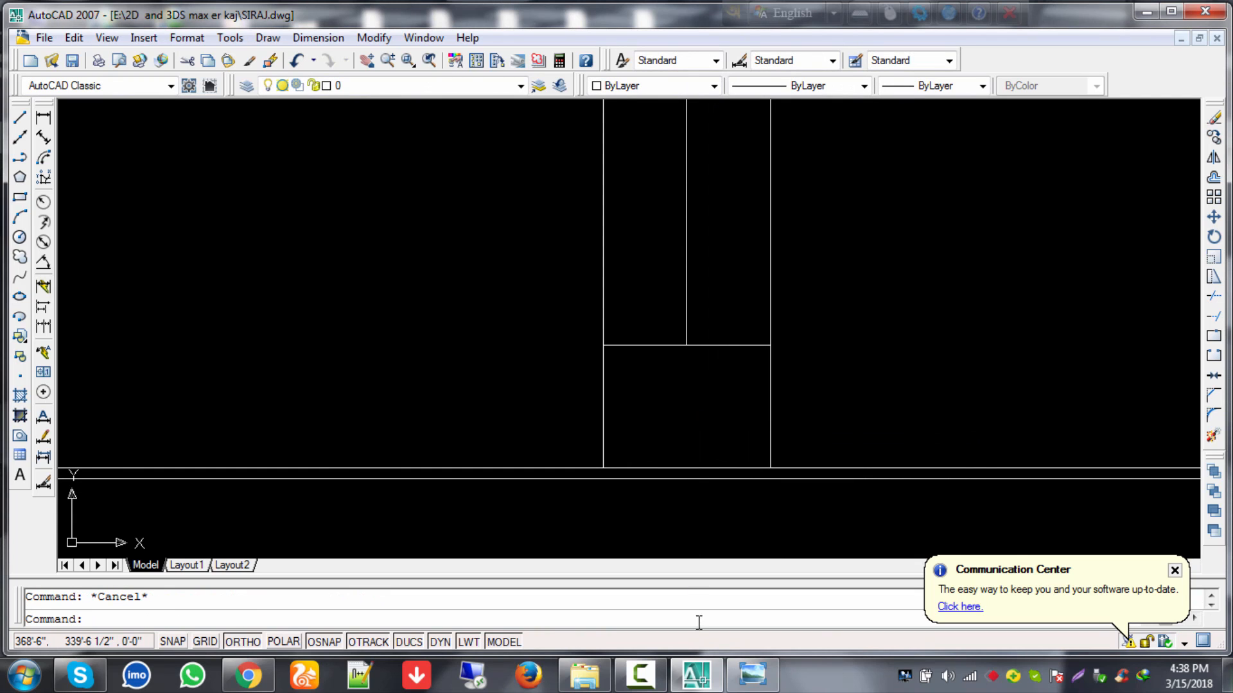
Step: Minimise the drawing window to the desktop and restore it
{"action": "left_click", "coordinate": [697, 675]}
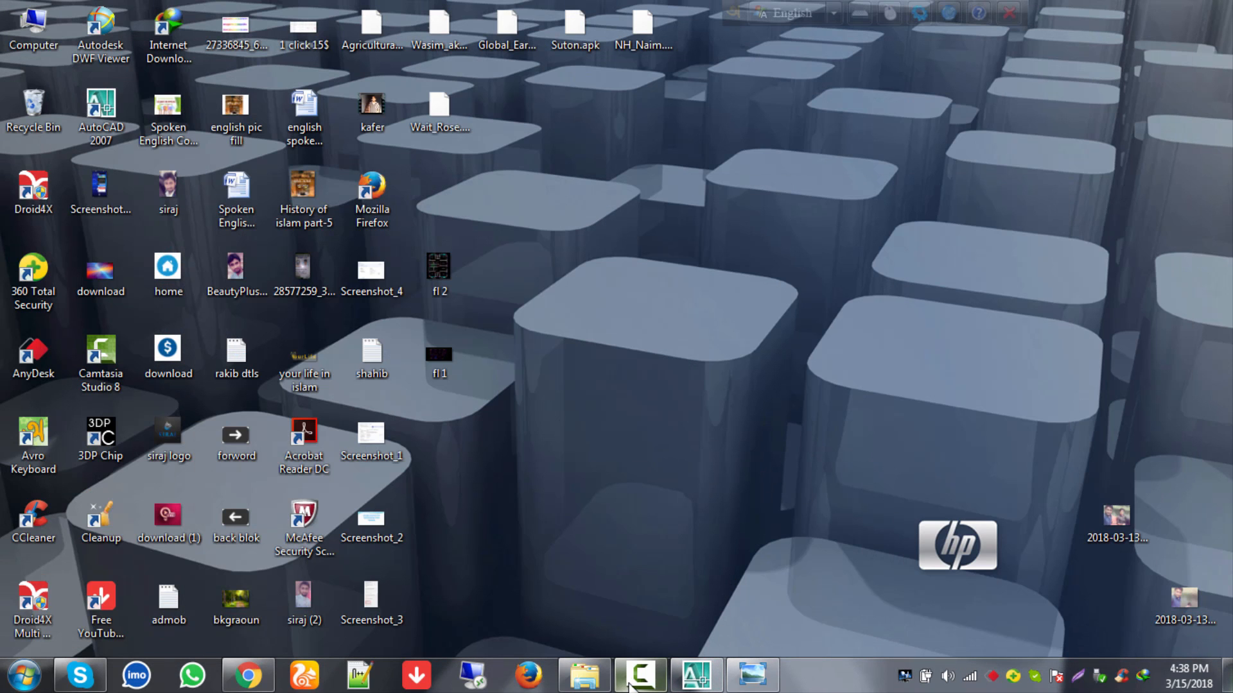
{"action": "left_click", "coordinate": [632, 680]}
{"action": "left_click", "coordinate": [1144, 601]}
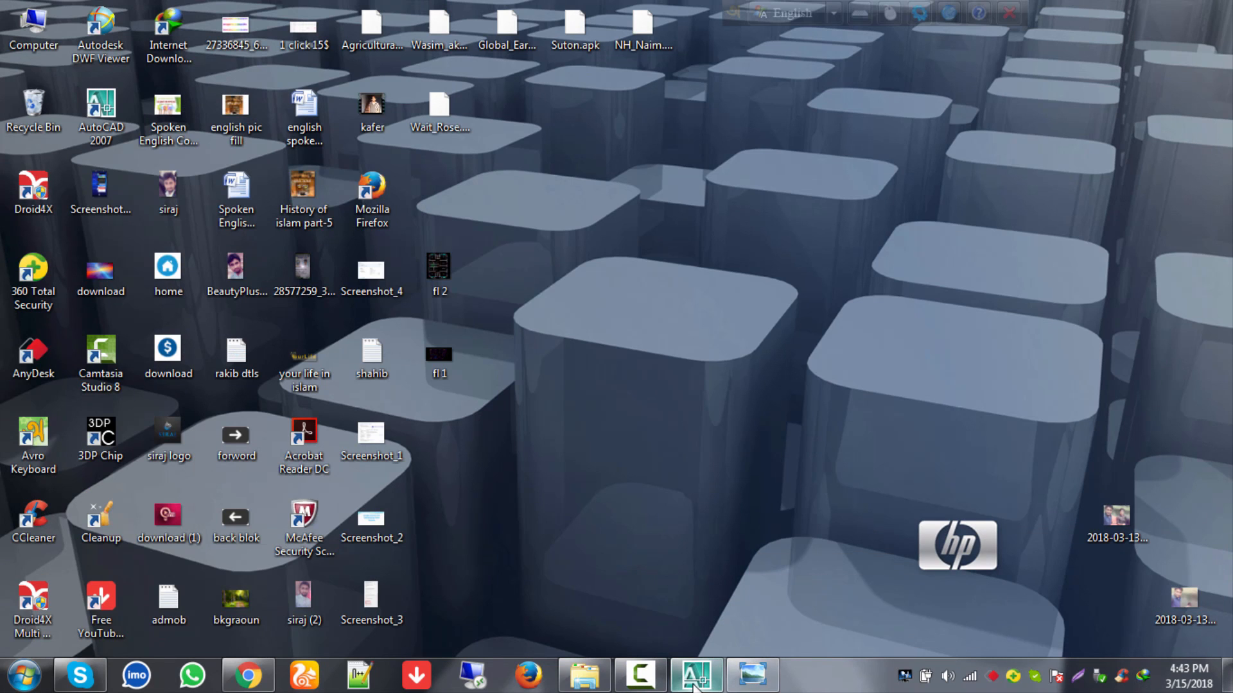
{"action": "left_click", "coordinate": [695, 681]}
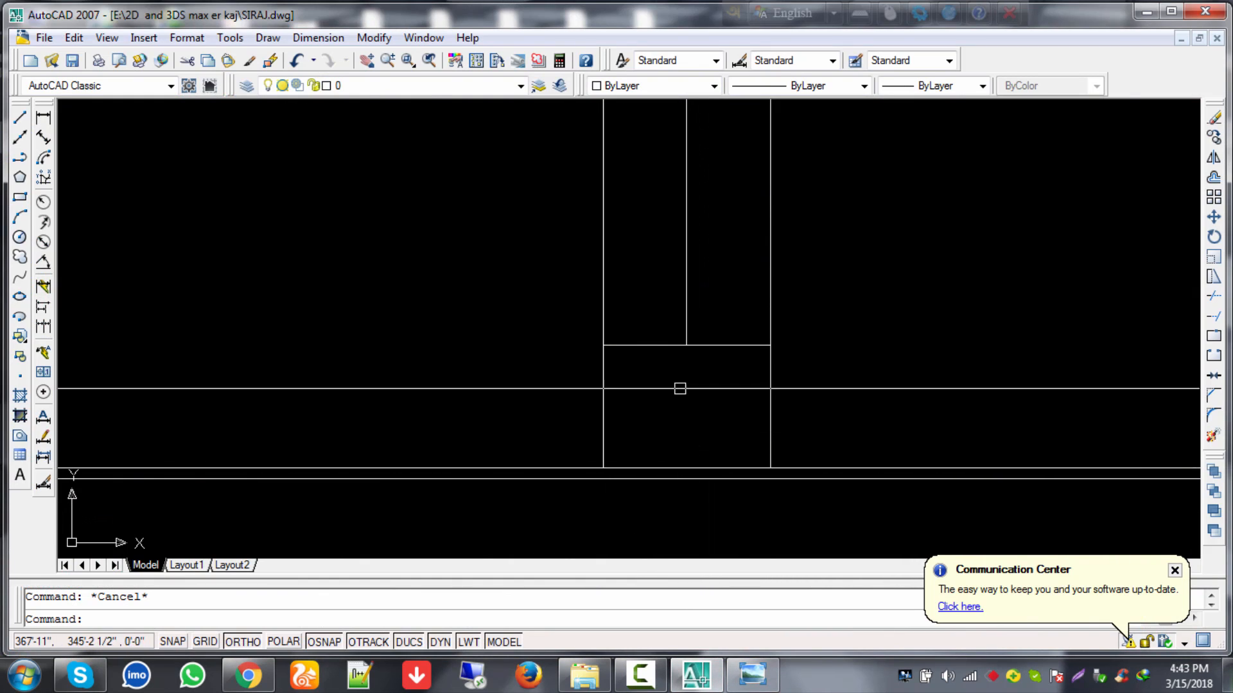
Step: Delete the old short cross line
{"action": "scroll", "coordinate": [709, 379], "scroll_direction": "down", "scroll_amount": 4}
{"action": "scroll", "coordinate": [693, 405], "scroll_direction": "up", "scroll_amount": 3}
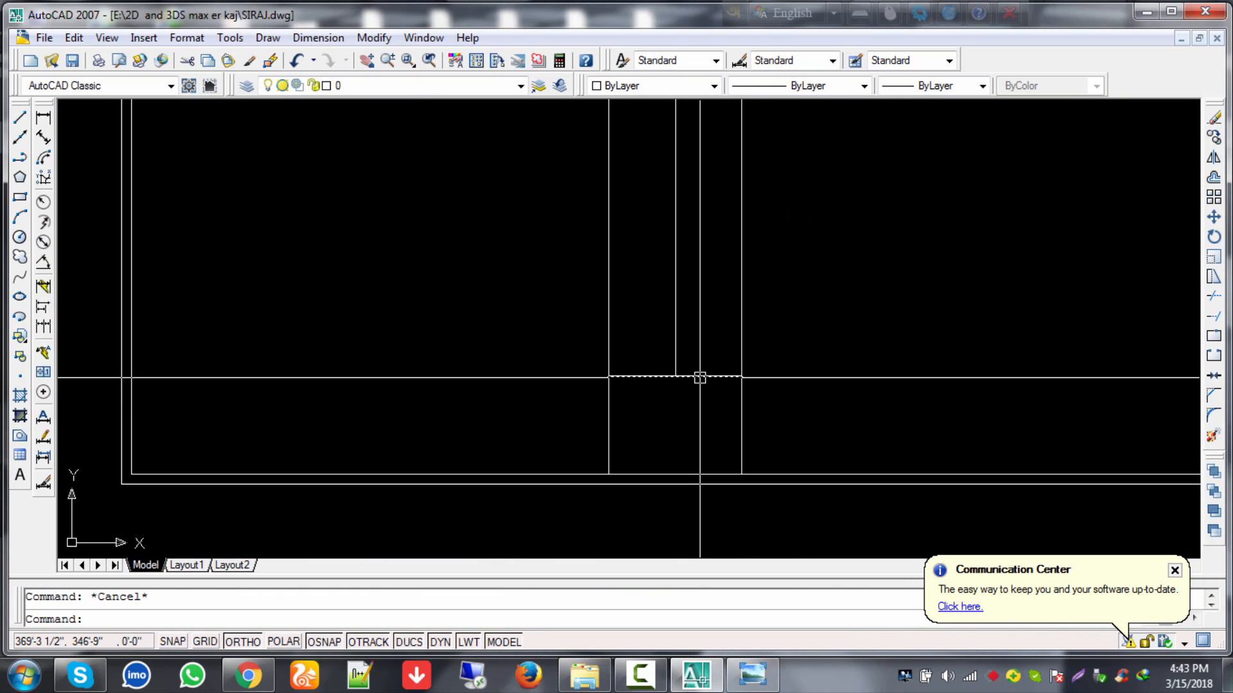
{"action": "left_click", "coordinate": [695, 378]}
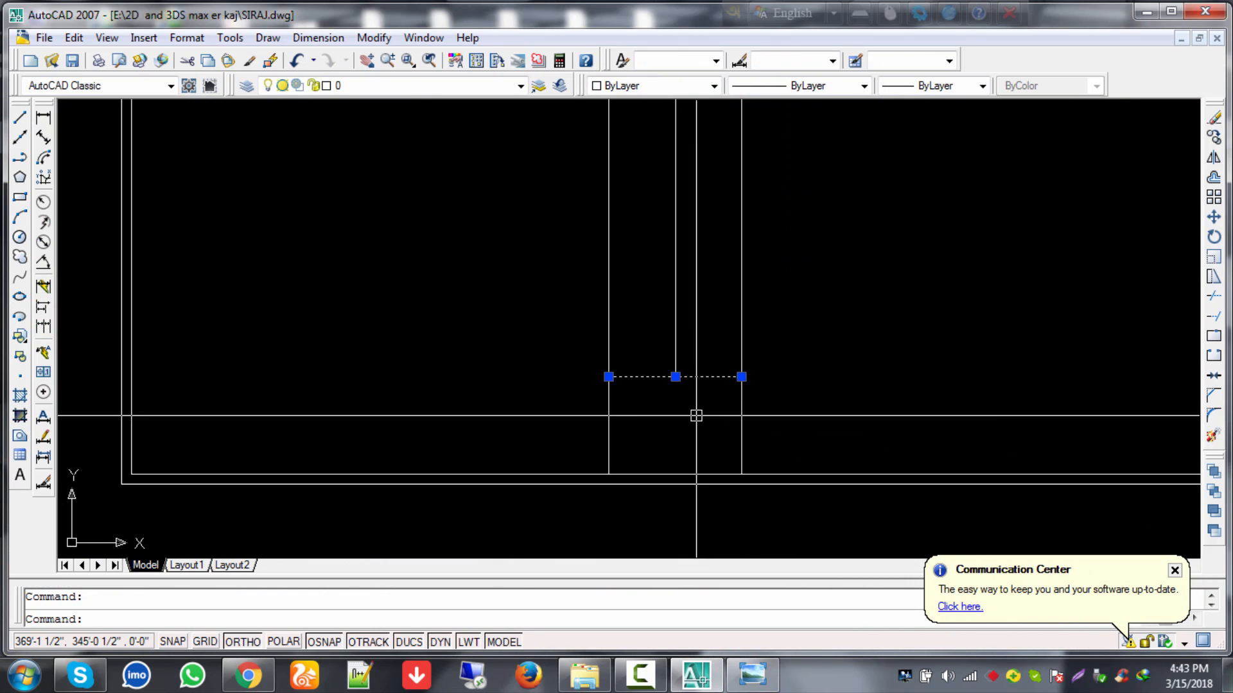
{"action": "key", "text": "Escape"}
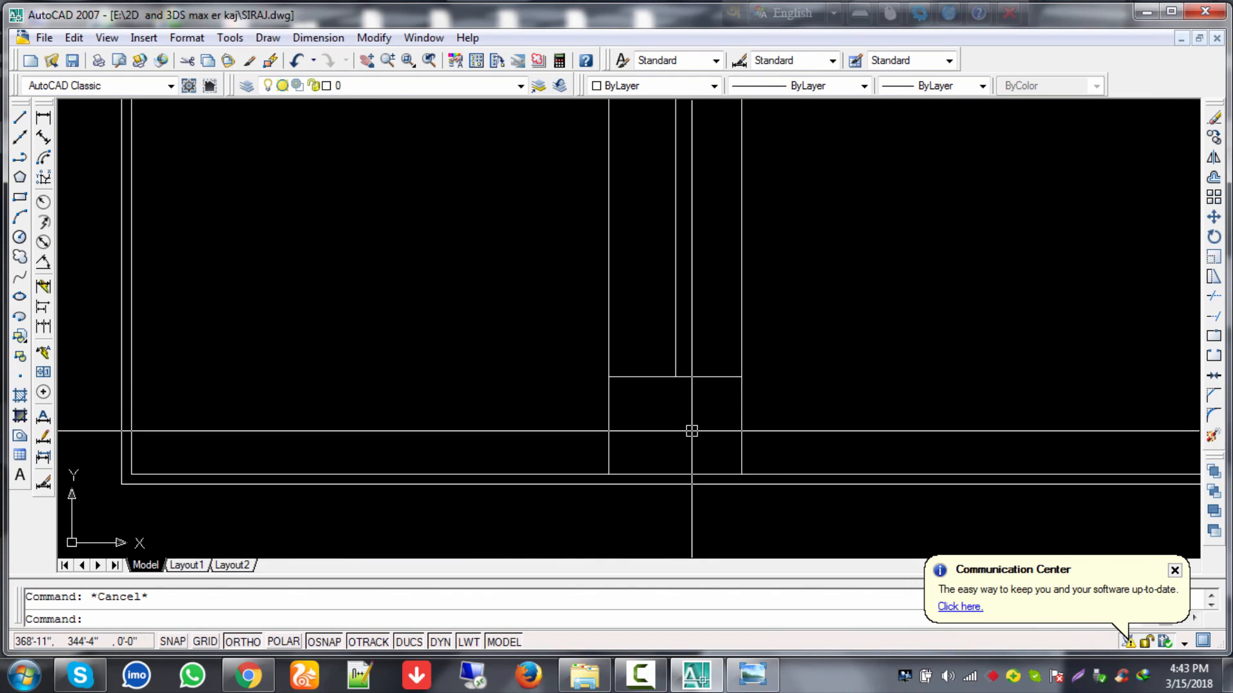
{"action": "left_click", "coordinate": [696, 380]}
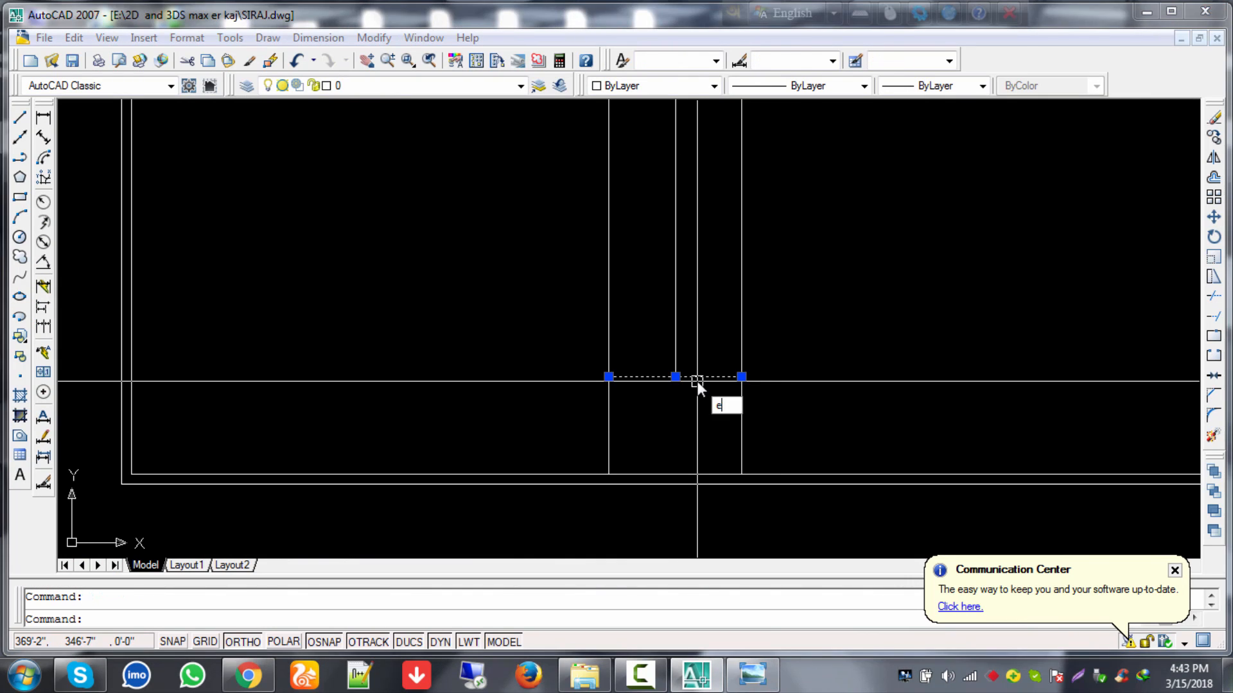
{"action": "key", "text": "Delete"}
{"action": "key", "text": "Escape"}
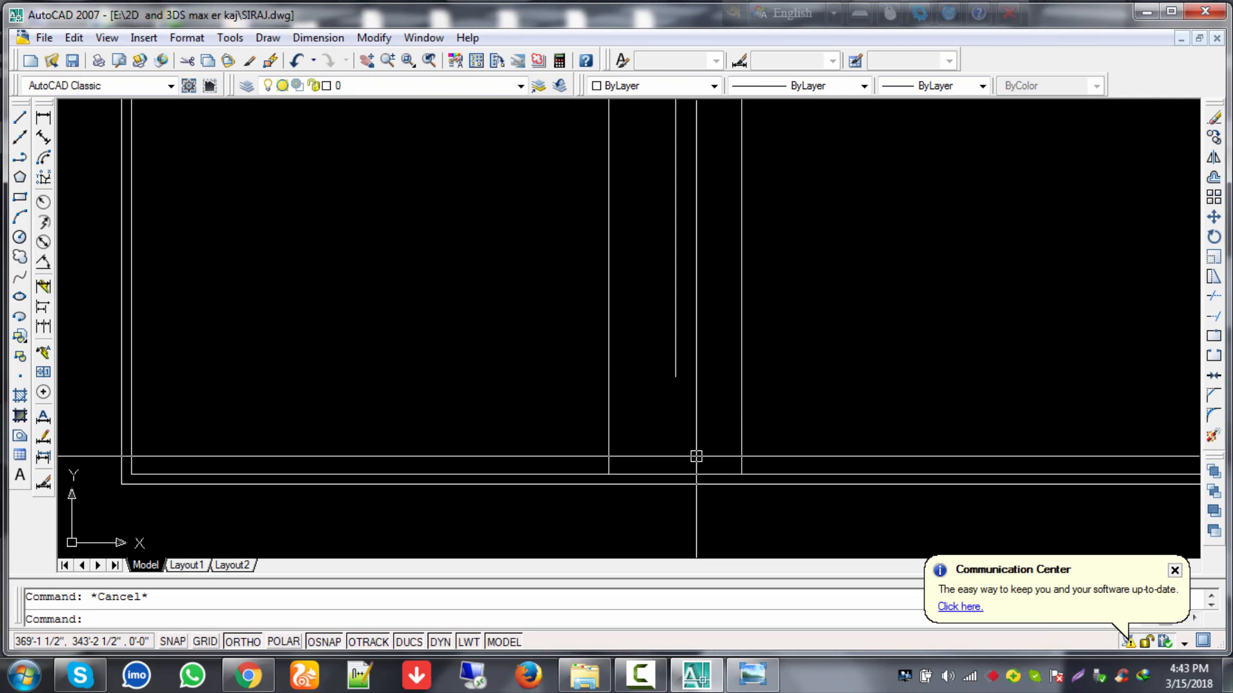
Step: Offset the bottom wall's inner line 4'2 upward as the new cross line
{"action": "type", "text": "o"}
{"action": "key", "text": "Return"}
{"action": "type", "text": "4"}
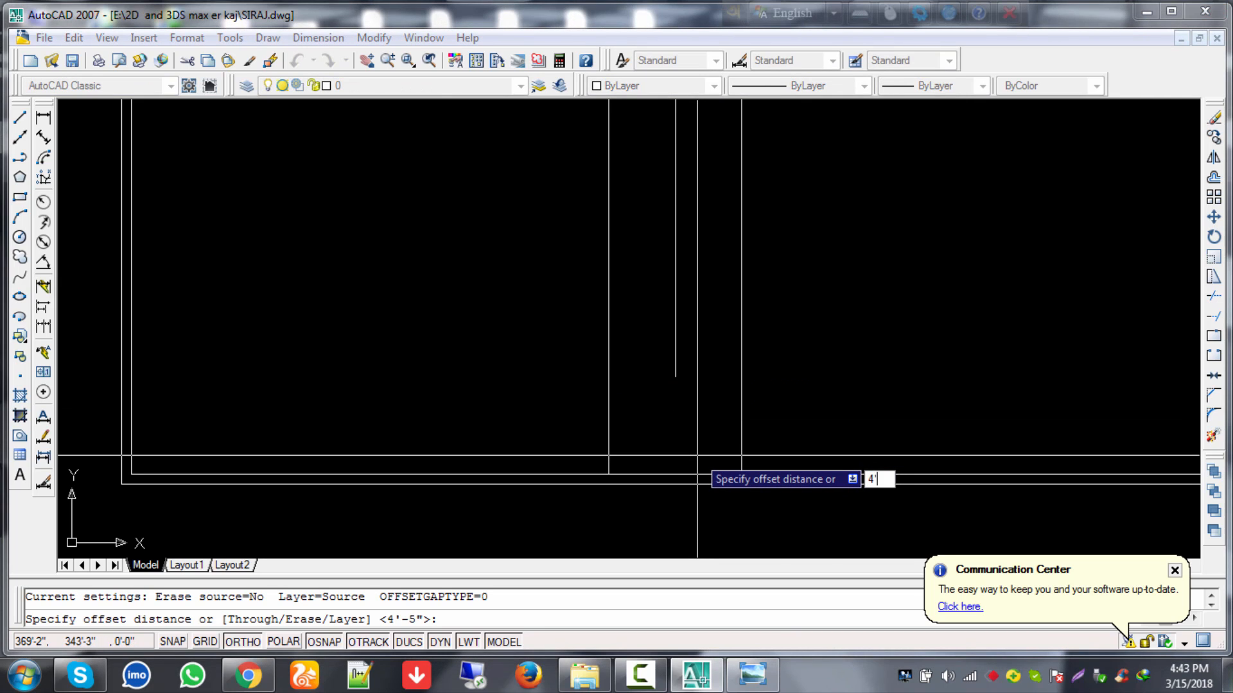
{"action": "type", "text": "'2"}
{"action": "key", "text": "Return"}
{"action": "left_click", "coordinate": [698, 474]}
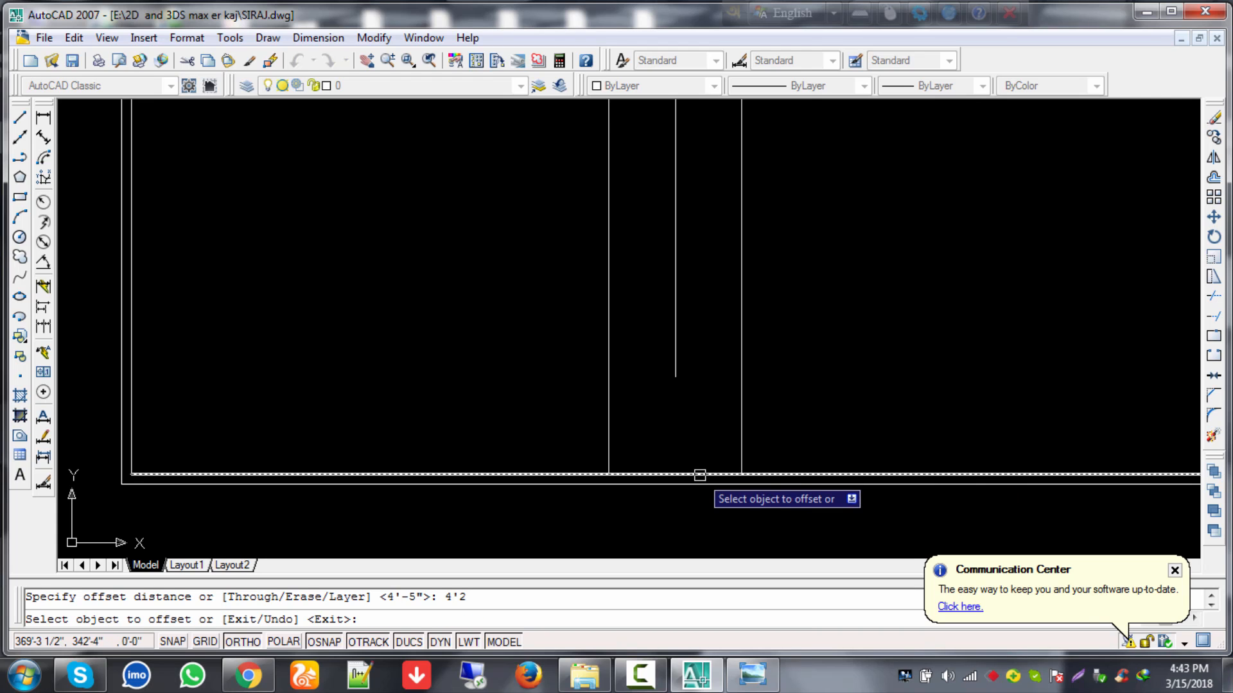
{"action": "left_click", "coordinate": [696, 417]}
{"action": "key", "text": "Escape"}
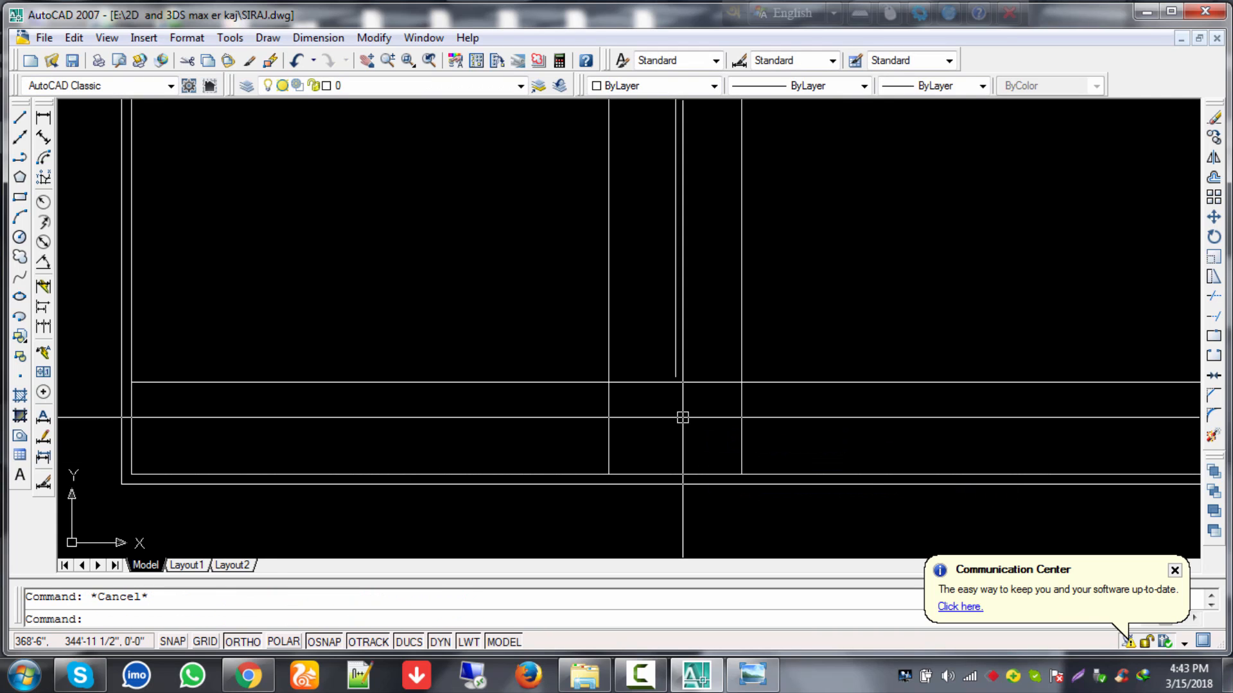
Step: Extend the middle wall line down to the new cross line
{"action": "type", "text": "ex"}
{"action": "key", "text": "Return"}
{"action": "key", "text": "Return"}
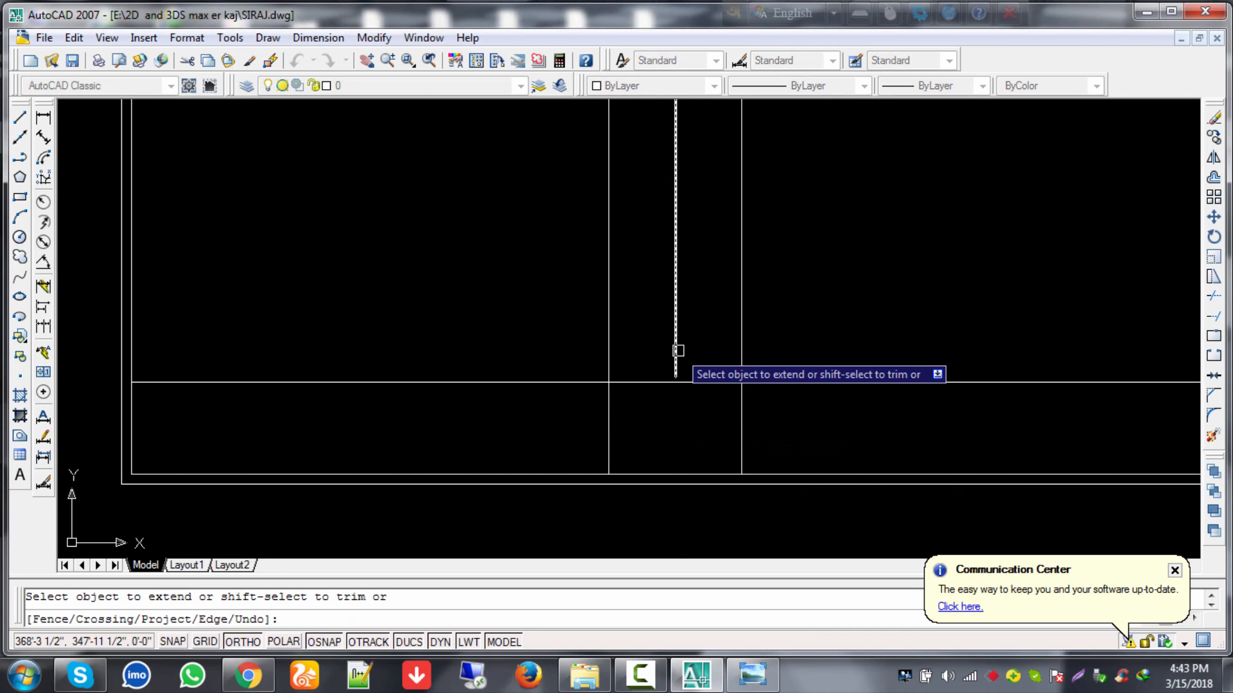
{"action": "left_click", "coordinate": [678, 351]}
{"action": "key", "text": "Escape"}
{"action": "key", "text": "Escape"}
Step: Trim the new cross line's ends outside the outer interior wall lines
{"action": "type", "text": "tr"}
{"action": "key", "text": "Return"}
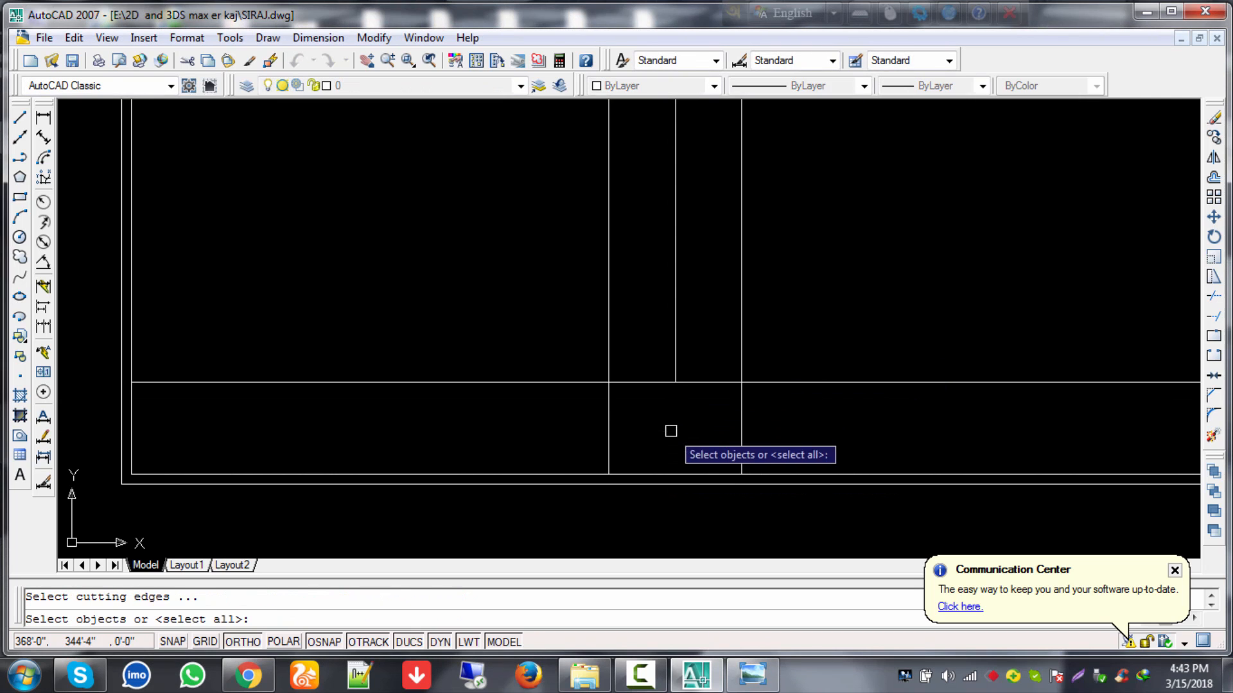
{"action": "key", "text": "Return"}
{"action": "left_click", "coordinate": [583, 383]}
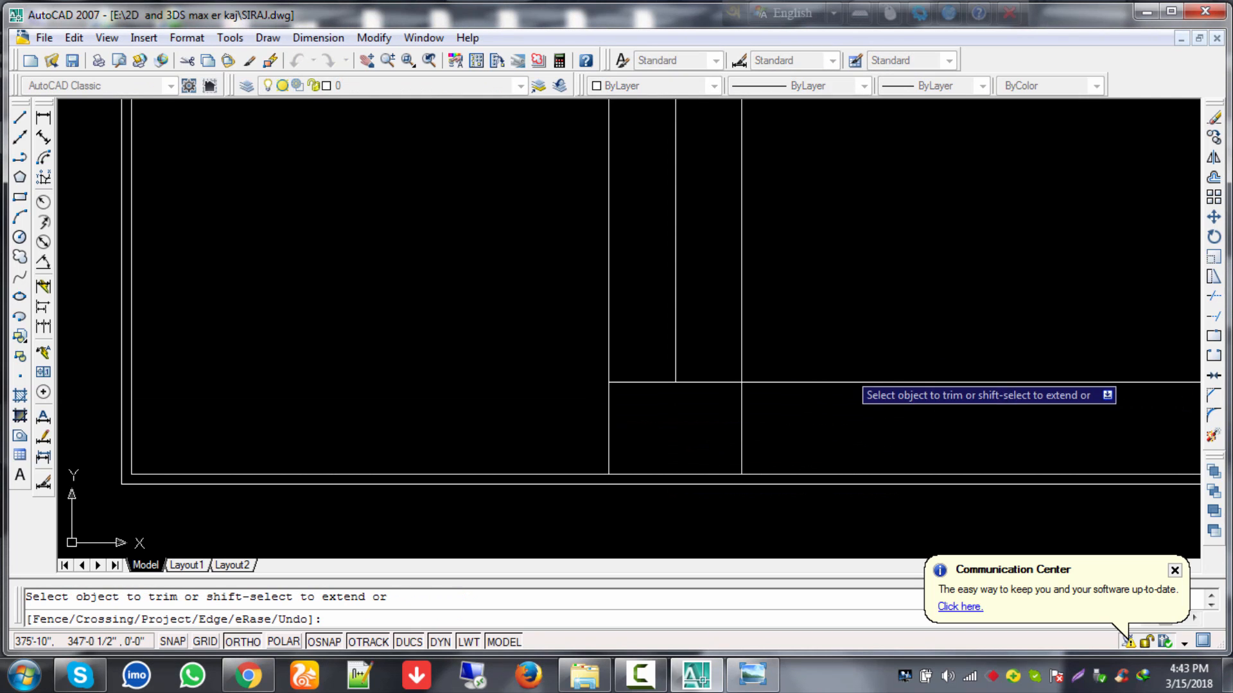
{"action": "left_click", "coordinate": [836, 382]}
{"action": "key", "text": "Escape"}
{"action": "middle_click_drag", "start_coordinate": [696, 388], "coordinate": [642, 423]}
{"action": "scroll", "coordinate": [706, 392], "scroll_direction": "down", "scroll_amount": 3}
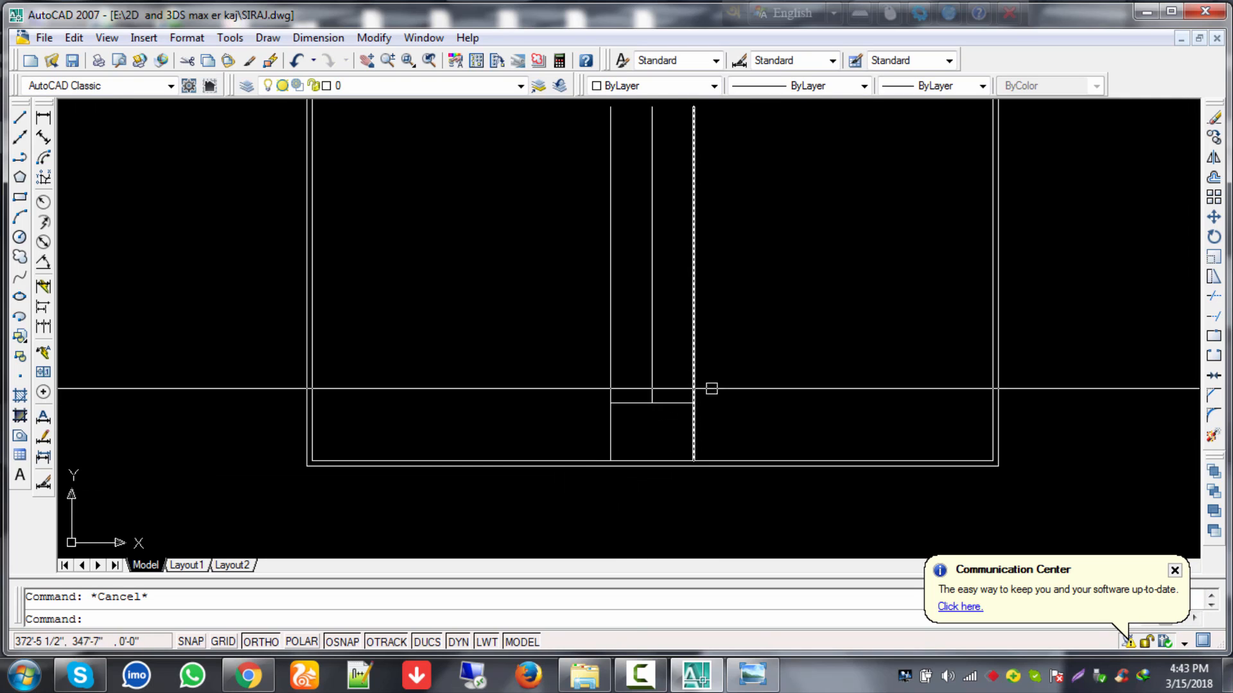
{"action": "middle_click_drag", "start_coordinate": [711, 388], "coordinate": [775, 413]}
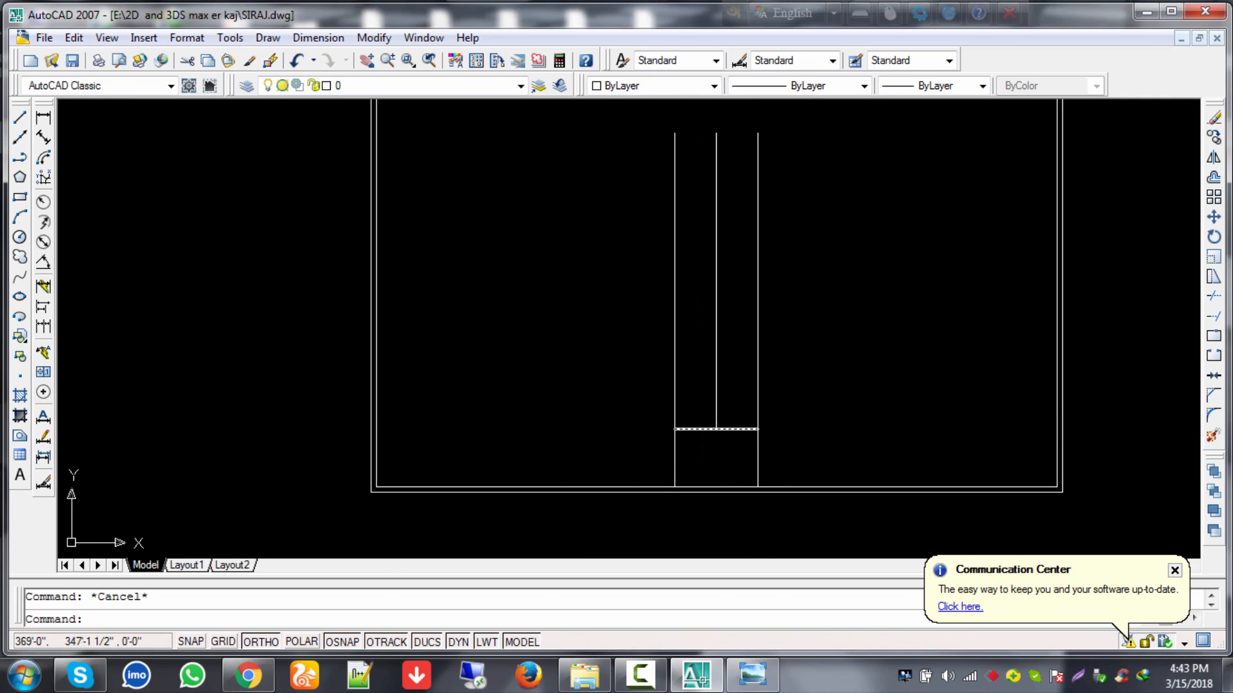
{"action": "scroll", "coordinate": [728, 398], "scroll_direction": "up", "scroll_amount": 2}
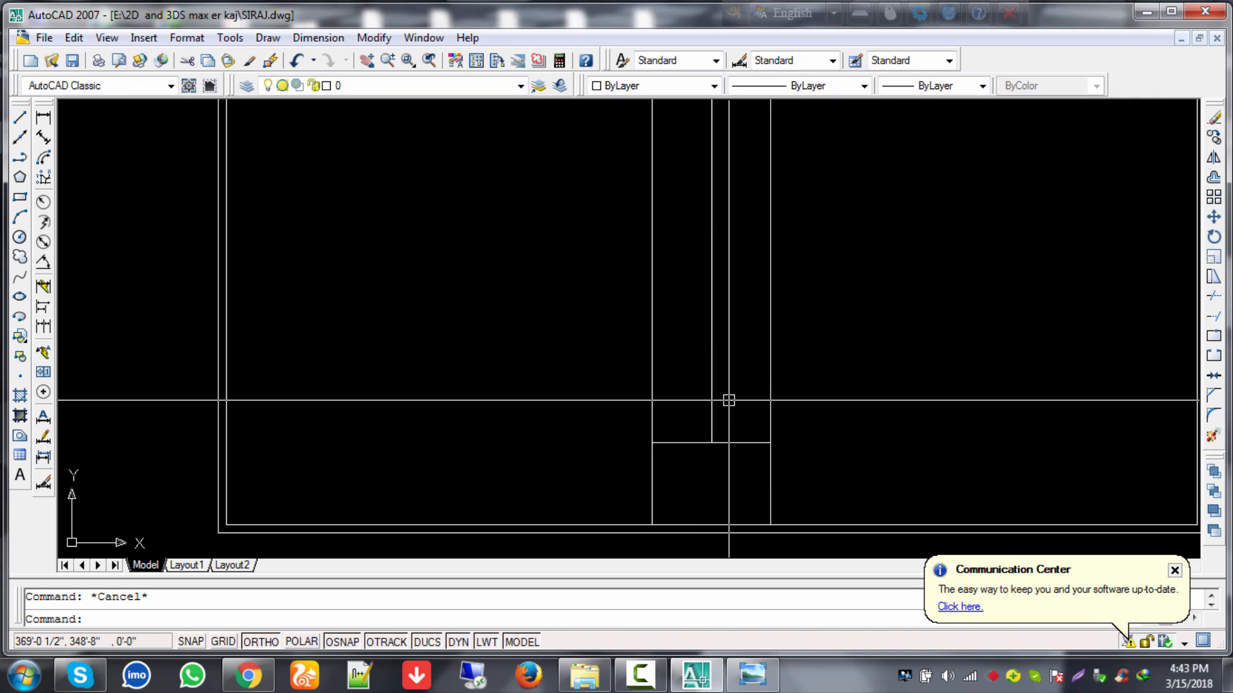
{"action": "scroll", "coordinate": [728, 400], "scroll_direction": "up", "scroll_amount": 2}
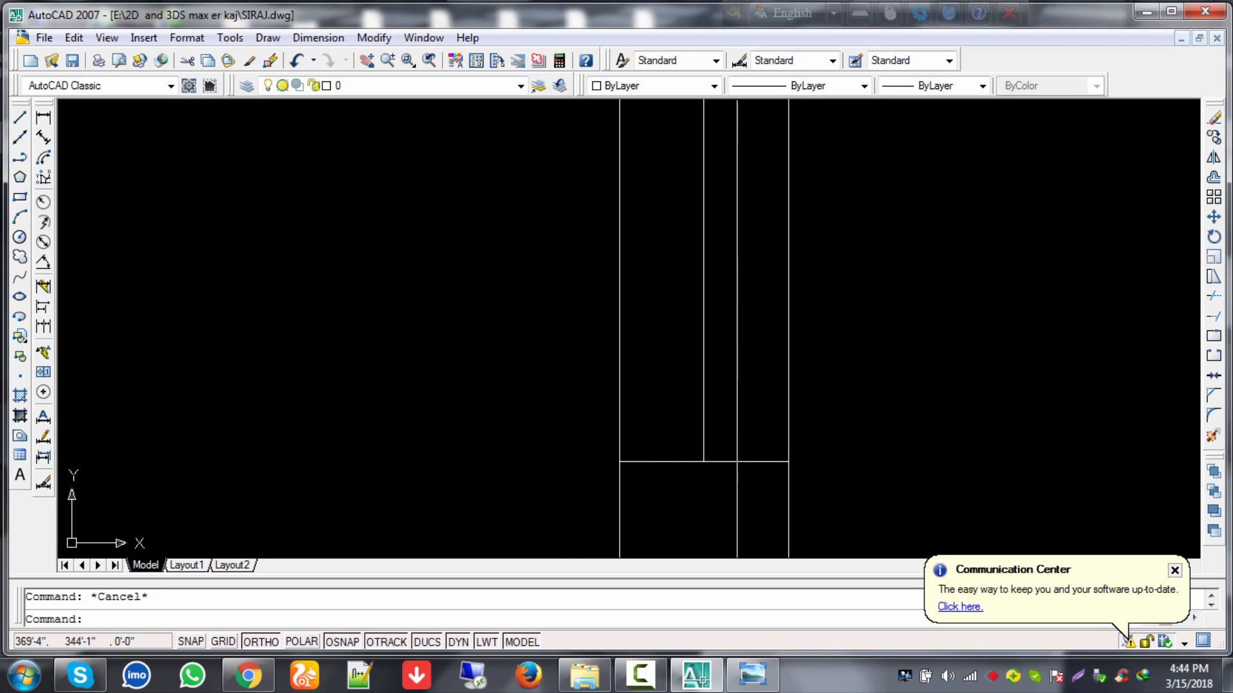
{"action": "scroll", "coordinate": [734, 518], "scroll_direction": "up", "scroll_amount": 2}
{"action": "middle_click_drag", "start_coordinate": [693, 472], "coordinate": [646, 455]}
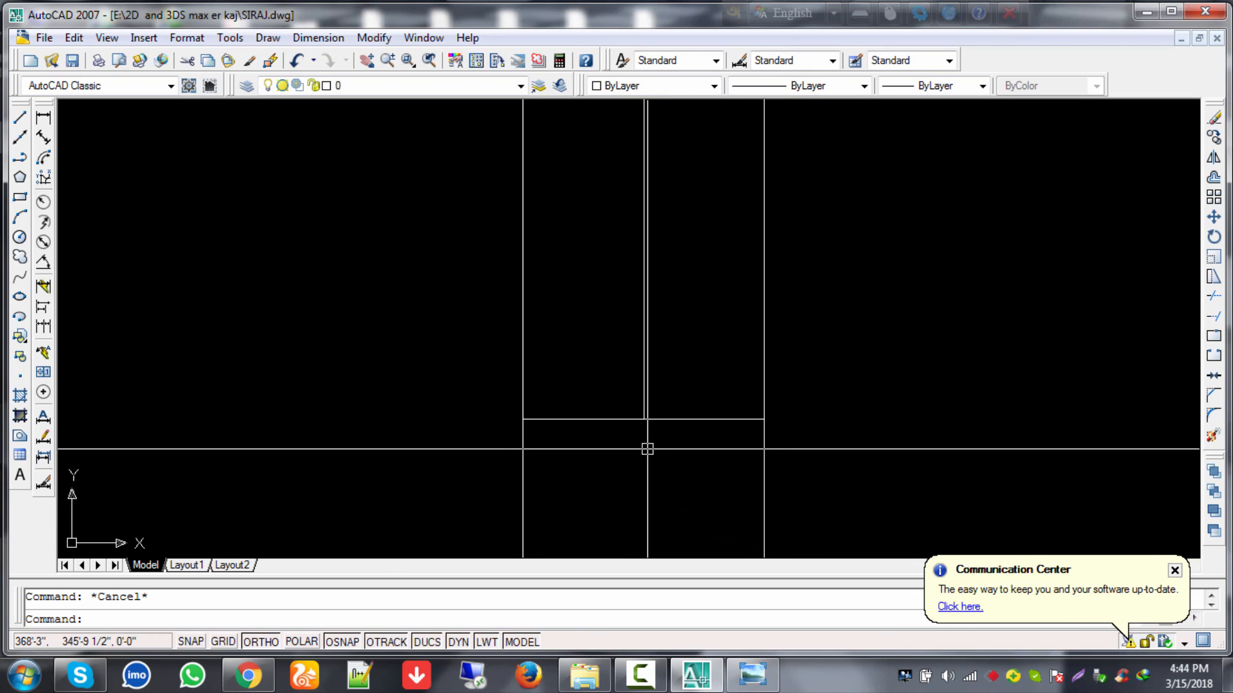
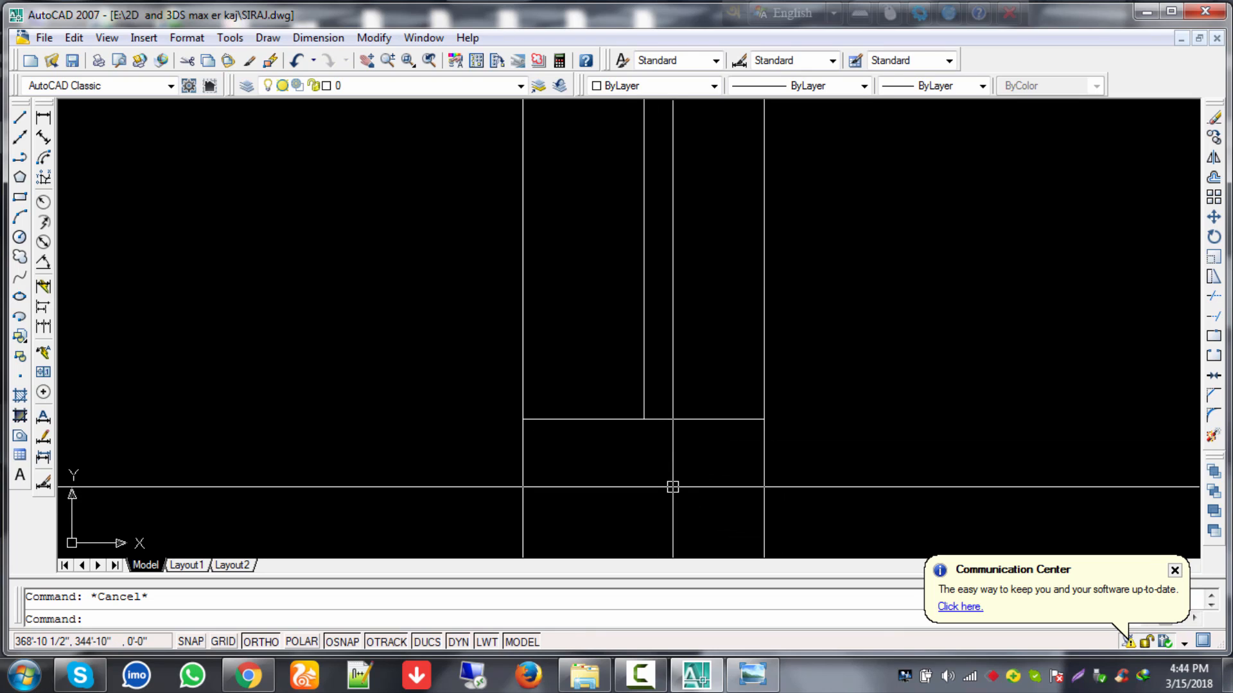
Step: Offset the horizontal wall line 1' upward, then erase that unwanted copy
{"action": "type", "text": "o"}
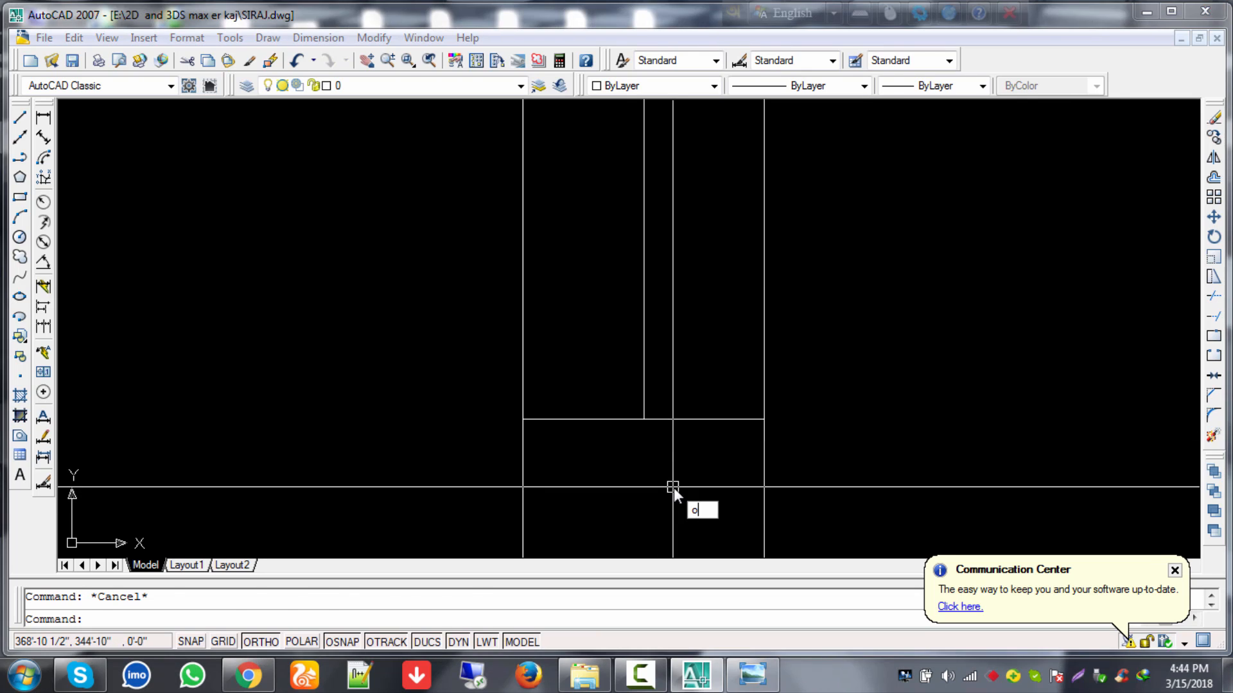
{"action": "key", "text": "Return"}
{"action": "type", "text": "1"}
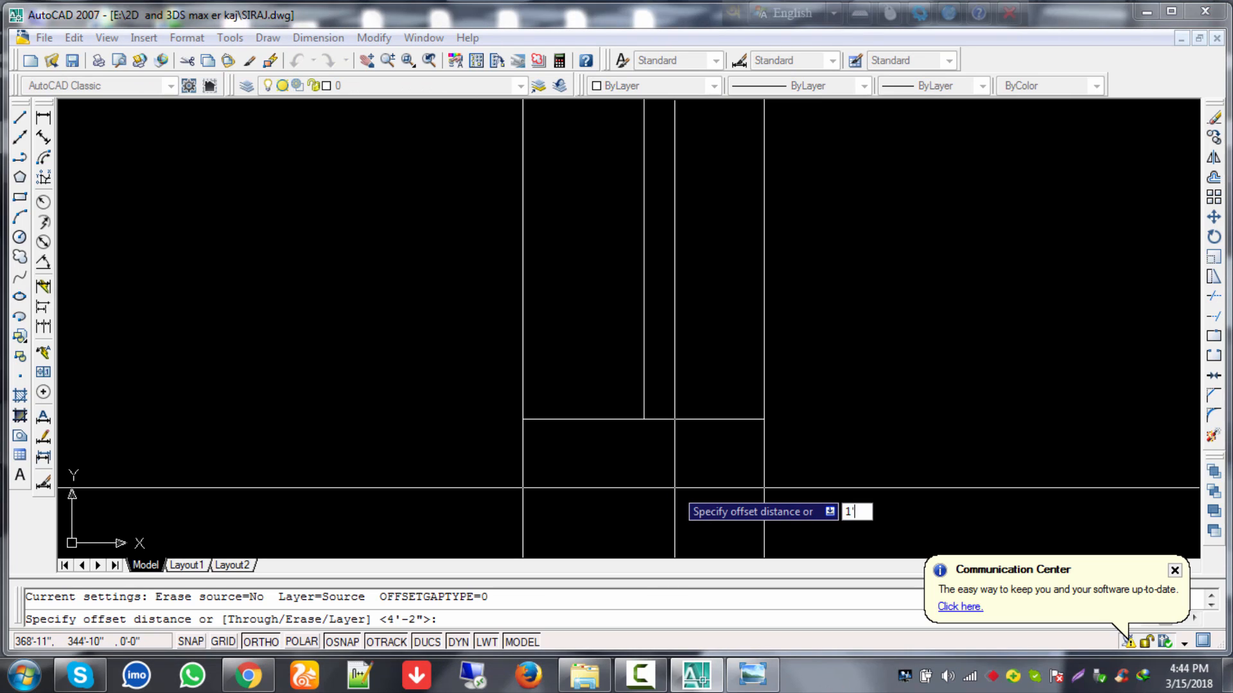
{"action": "type", "text": "'"}
{"action": "key", "text": "Return"}
{"action": "left_click", "coordinate": [688, 420]}
{"action": "left_click", "coordinate": [690, 399]}
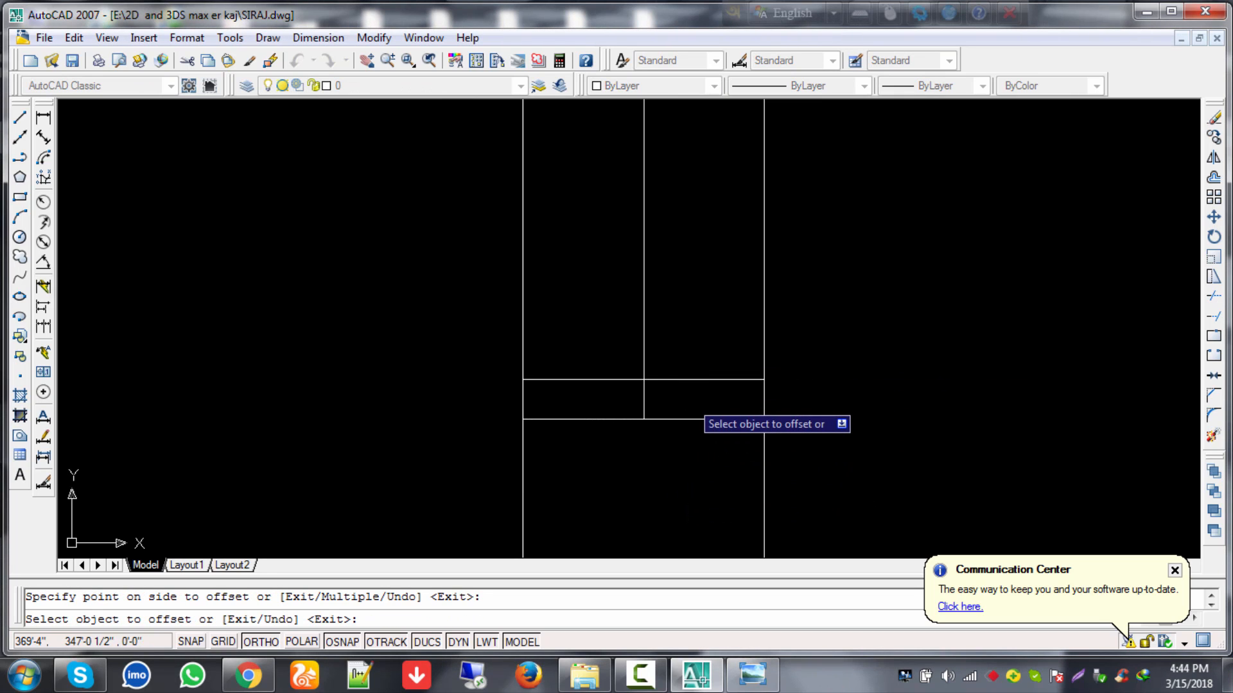
{"action": "key", "text": "Escape"}
{"action": "left_click", "coordinate": [689, 379]}
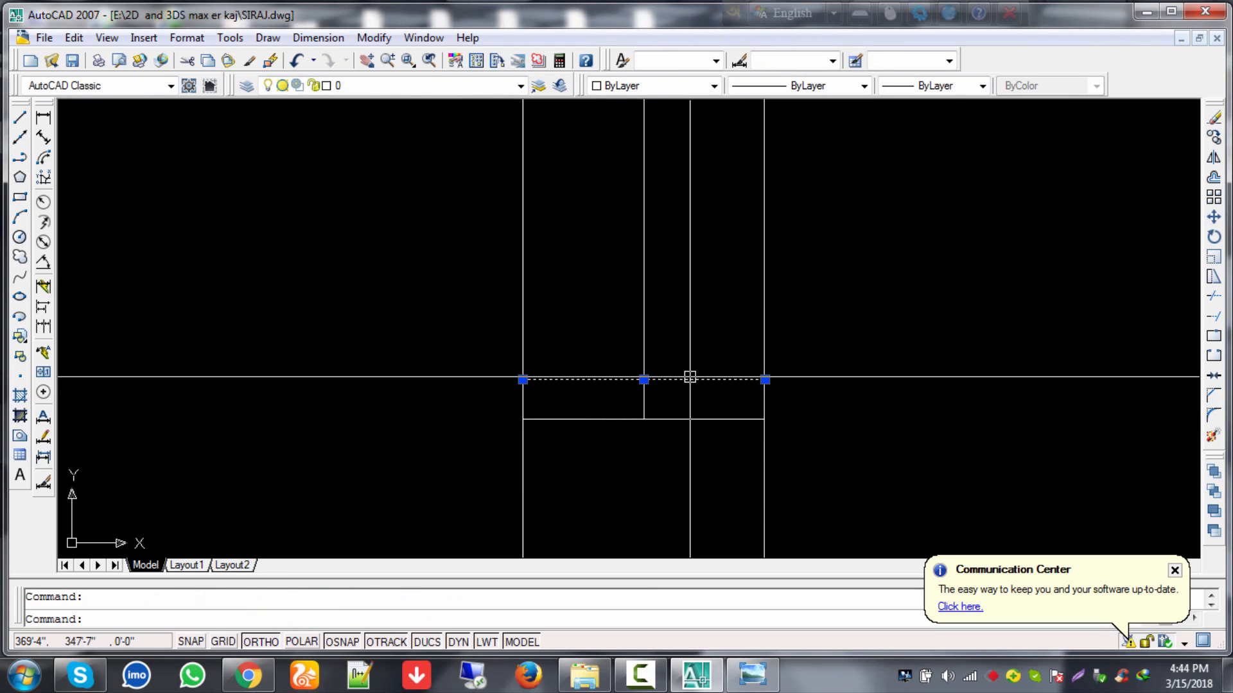
{"action": "type", "text": "e"}
{"action": "key", "text": "Return"}
Step: Offset the horizontal wall line by 1 to sit just above it
{"action": "type", "text": "o"}
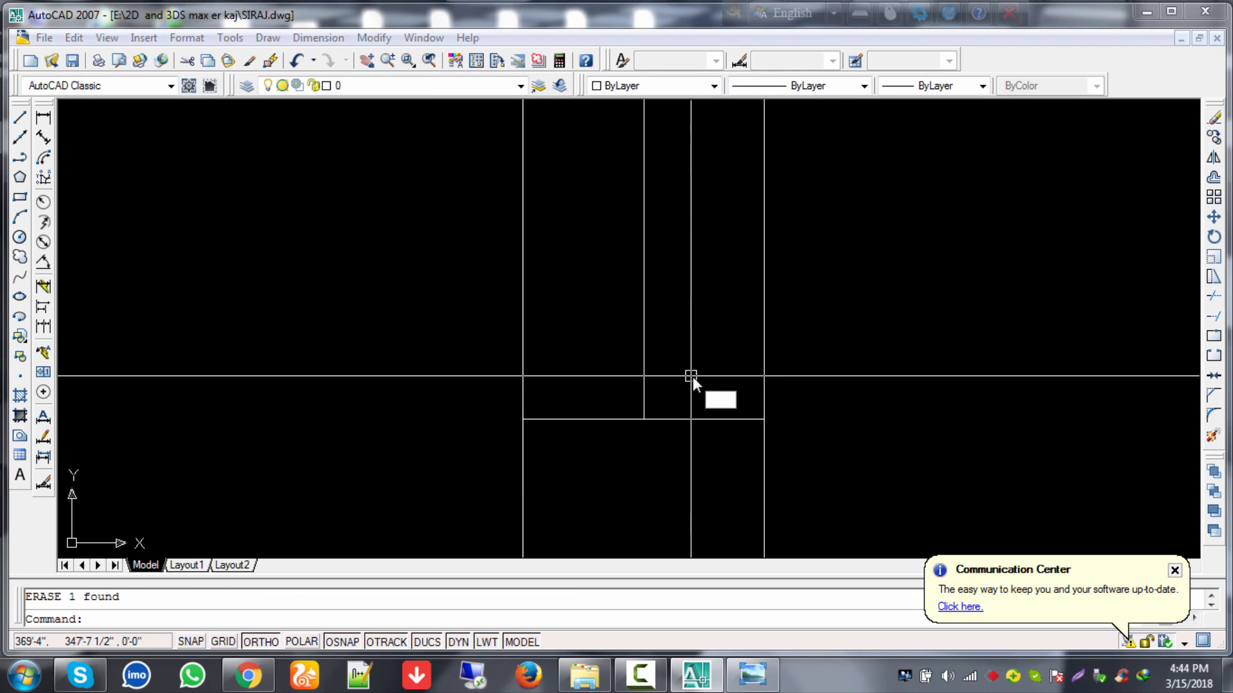
{"action": "key", "text": "Escape"}
{"action": "type", "text": "o"}
{"action": "key", "text": "Return"}
{"action": "type", "text": "1"}
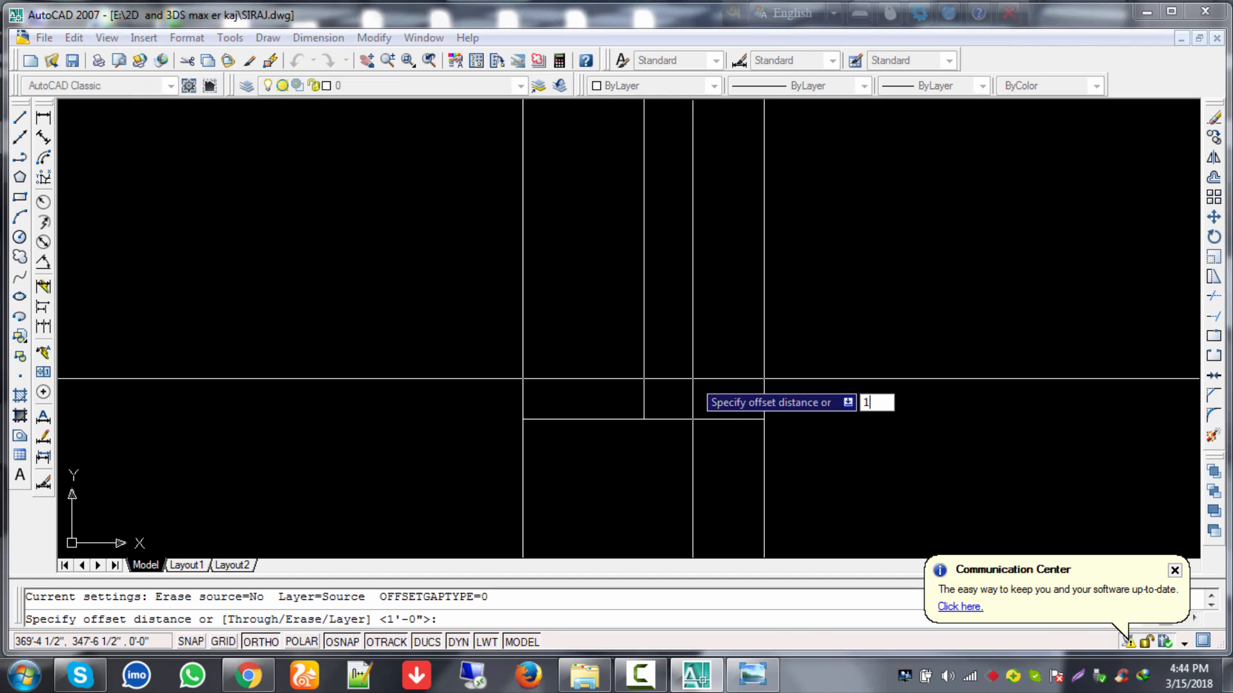
{"action": "key", "text": "Return"}
{"action": "left_click", "coordinate": [694, 419]}
{"action": "left_click", "coordinate": [697, 371]}
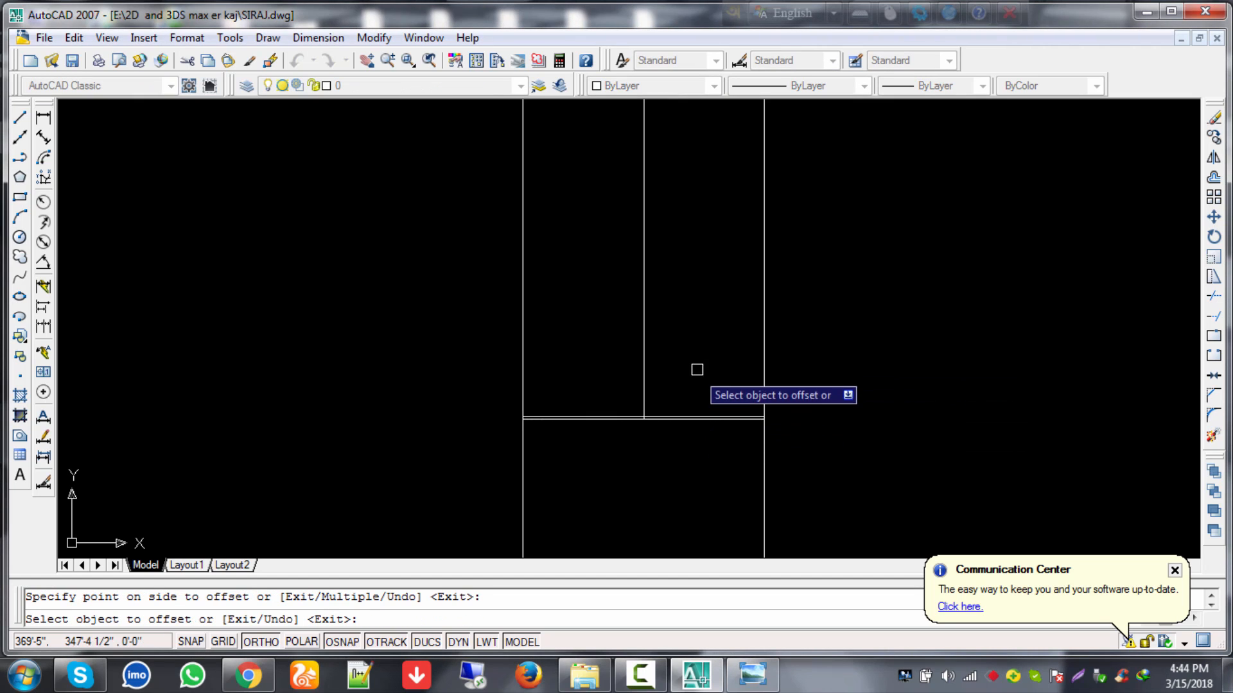
{"action": "key", "text": "Escape"}
{"action": "scroll", "coordinate": [663, 416], "scroll_direction": "up", "scroll_amount": 4}
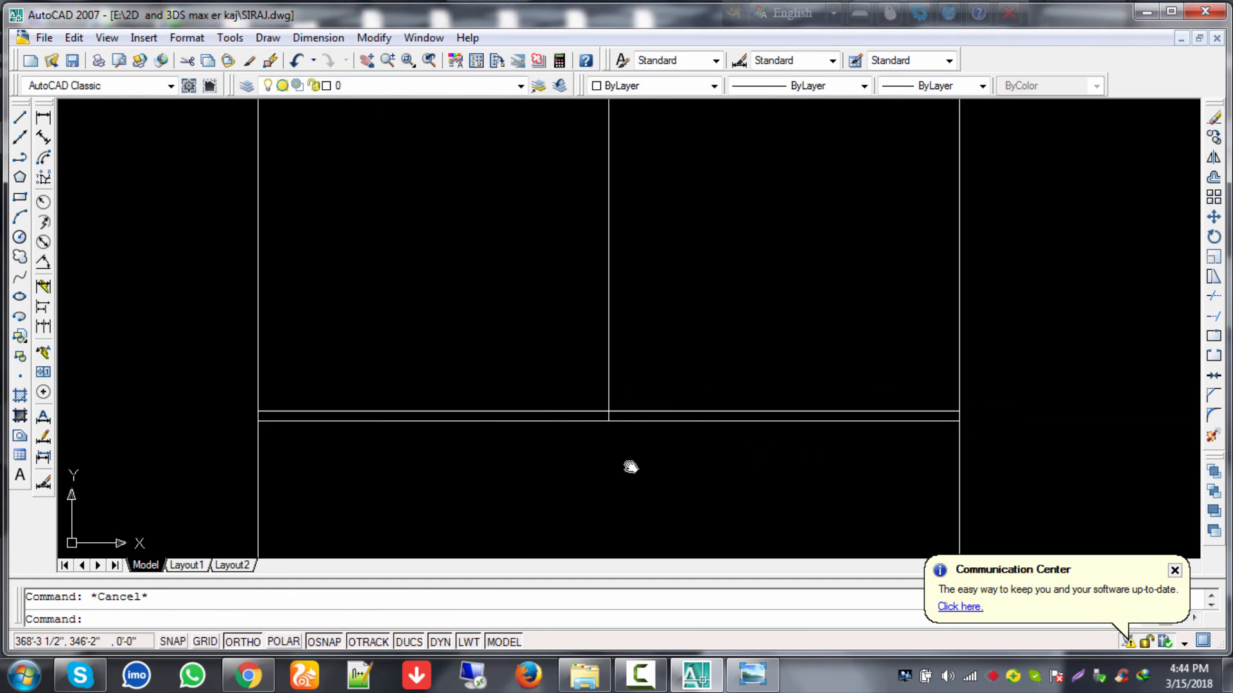
Step: Offset the central vertical line 0'-1" twice to each side, making four parallel lines
{"action": "middle_click_drag", "start_coordinate": [630, 466], "coordinate": [680, 494]}
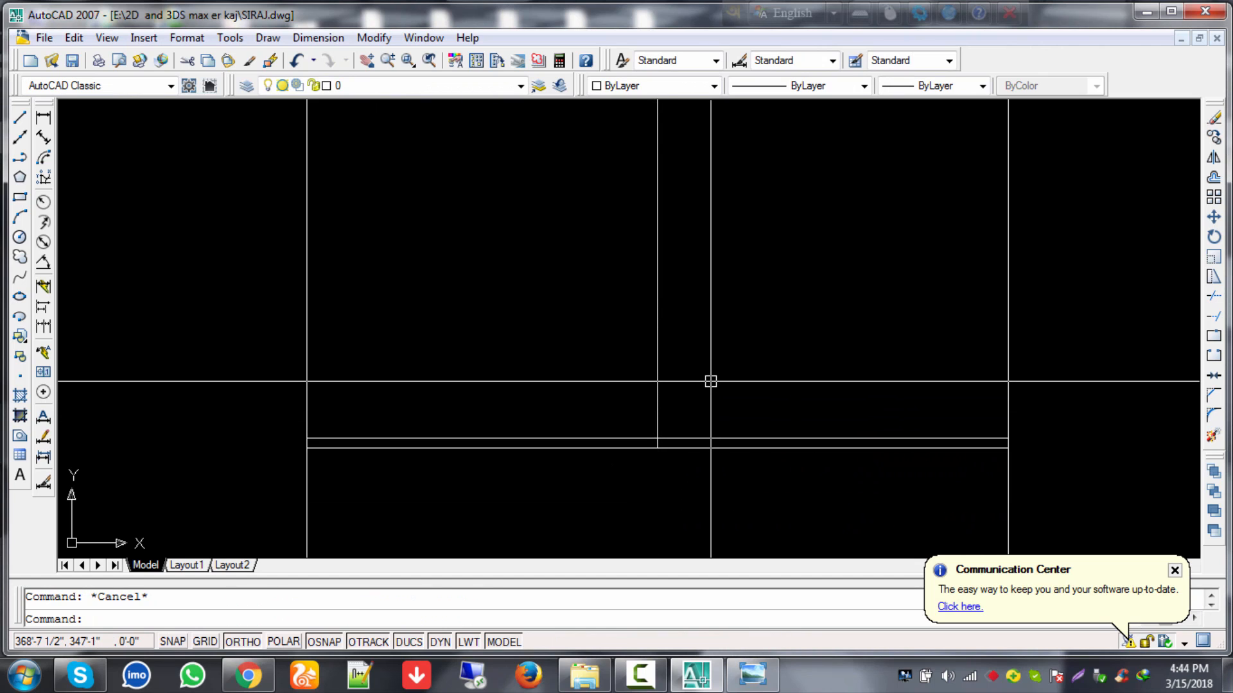
{"action": "type", "text": "o"}
{"action": "key", "text": "Return"}
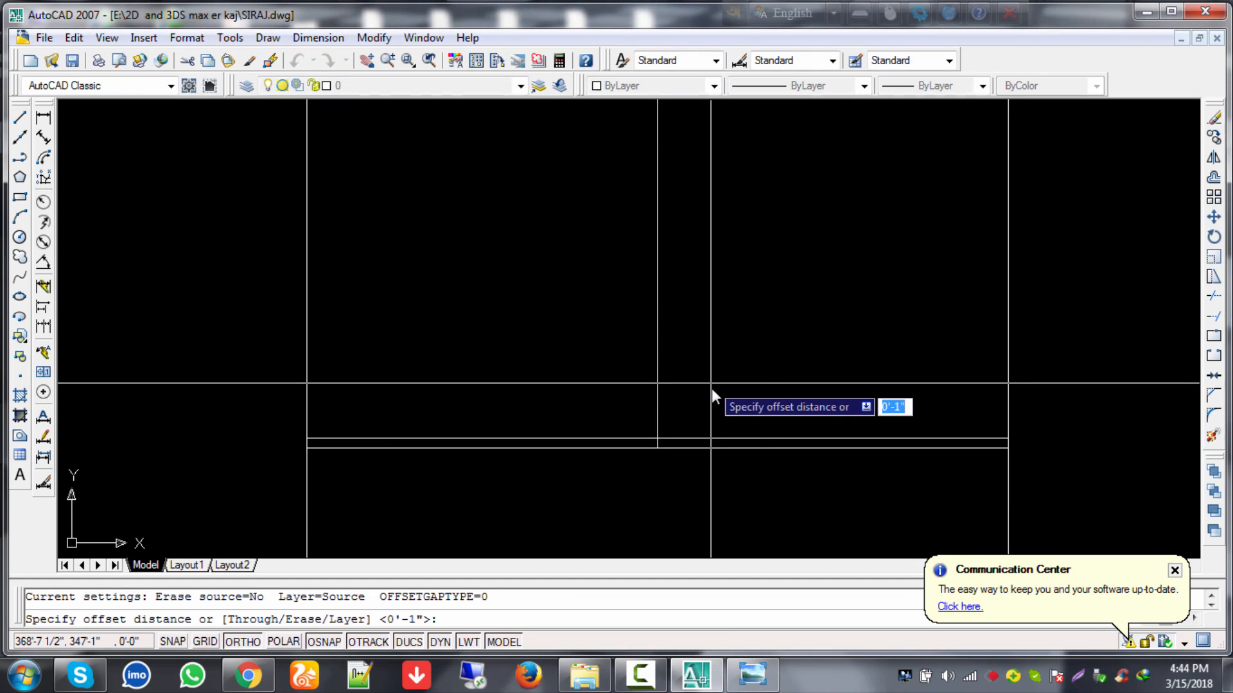
{"action": "key", "text": "Return"}
{"action": "left_click", "coordinate": [658, 380]}
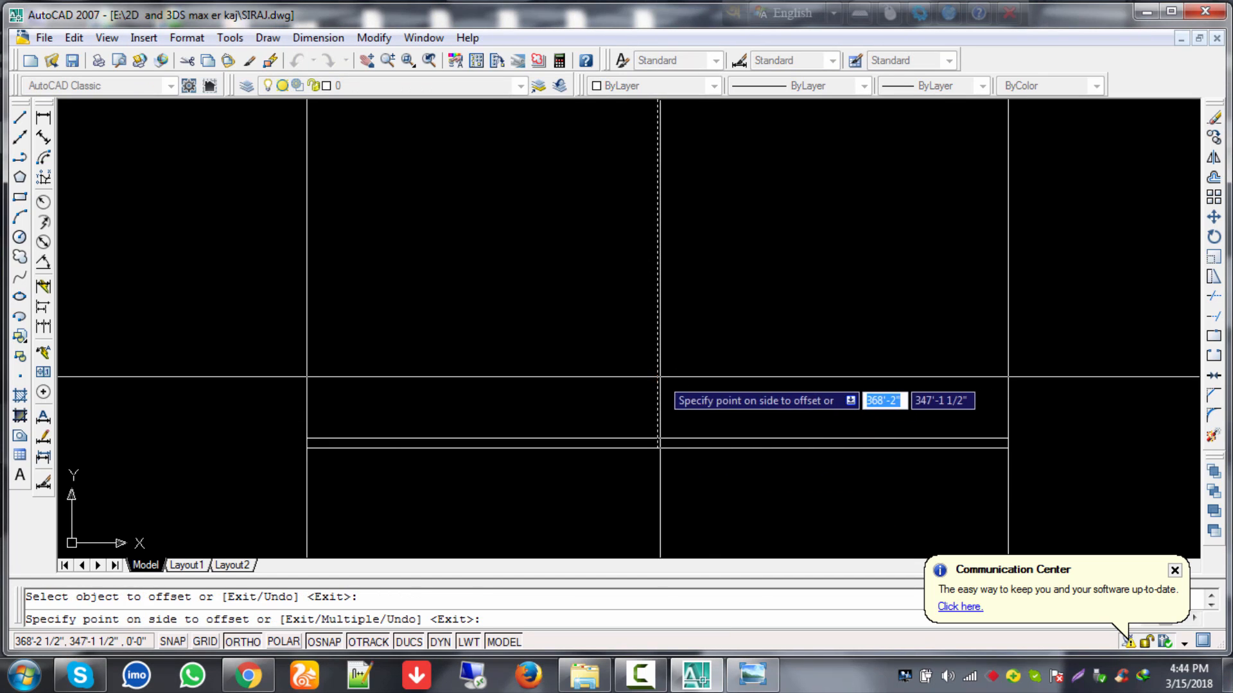
{"action": "left_click", "coordinate": [680, 381]}
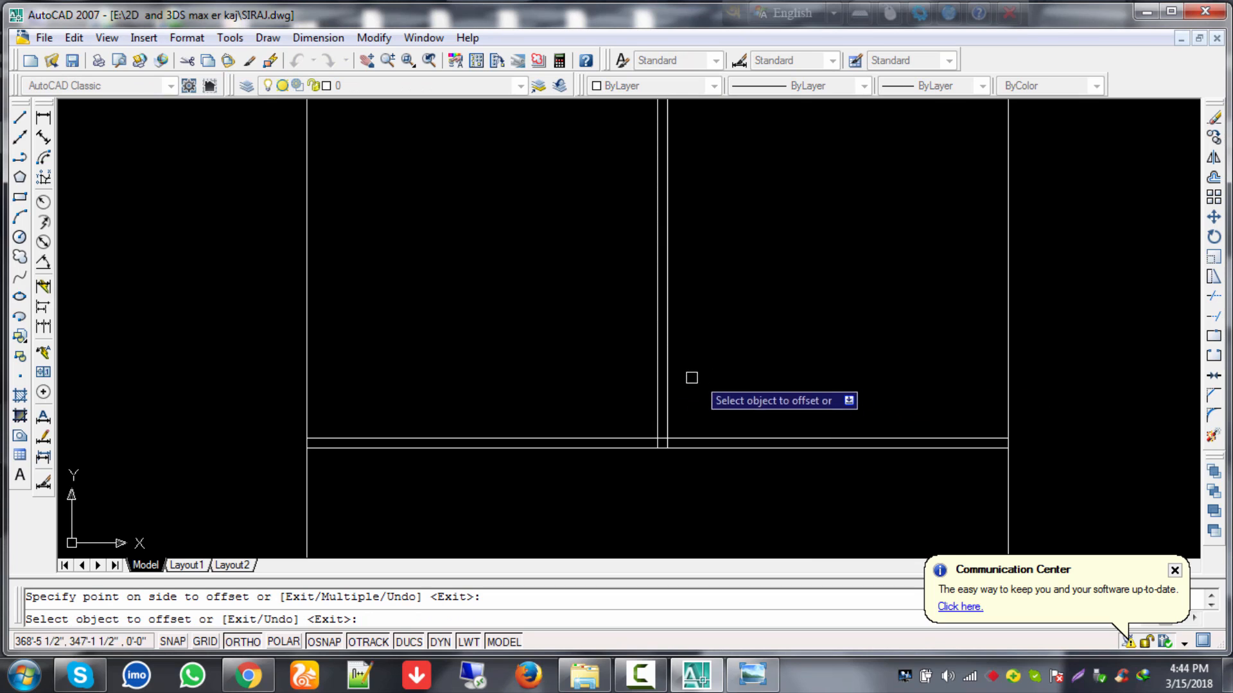
{"action": "left_click", "coordinate": [656, 377]}
{"action": "left_click", "coordinate": [575, 394]}
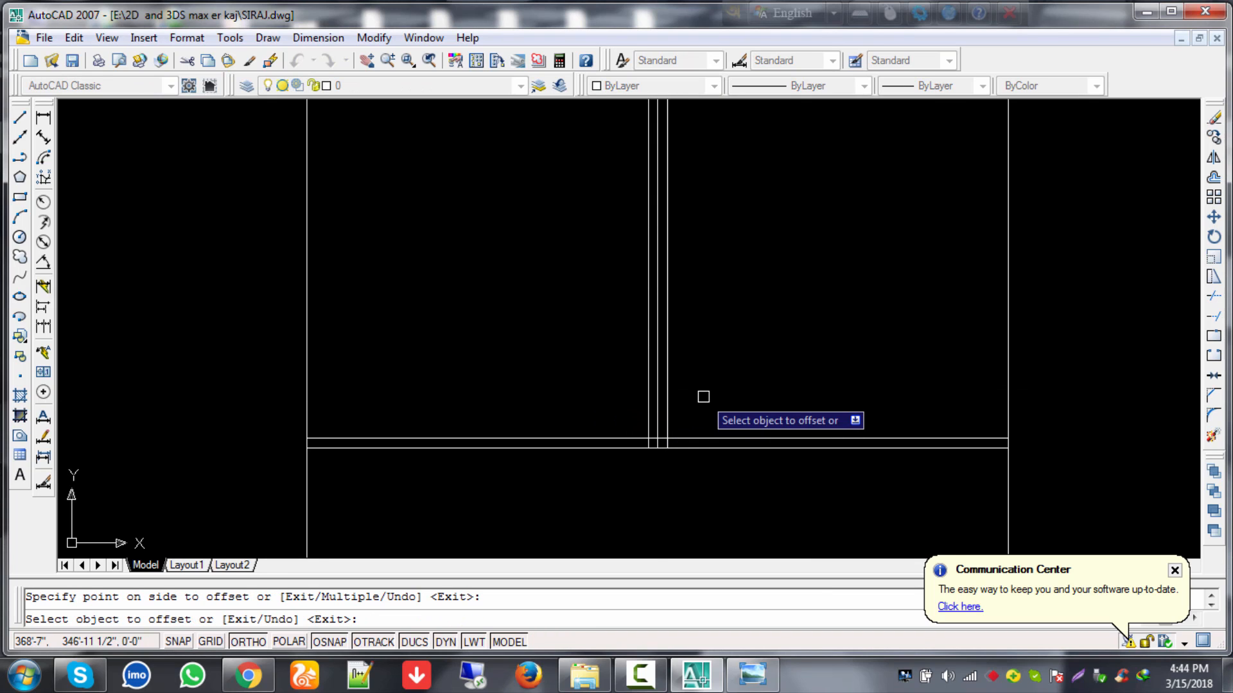
{"action": "left_click", "coordinate": [667, 399]}
{"action": "left_click", "coordinate": [720, 406]}
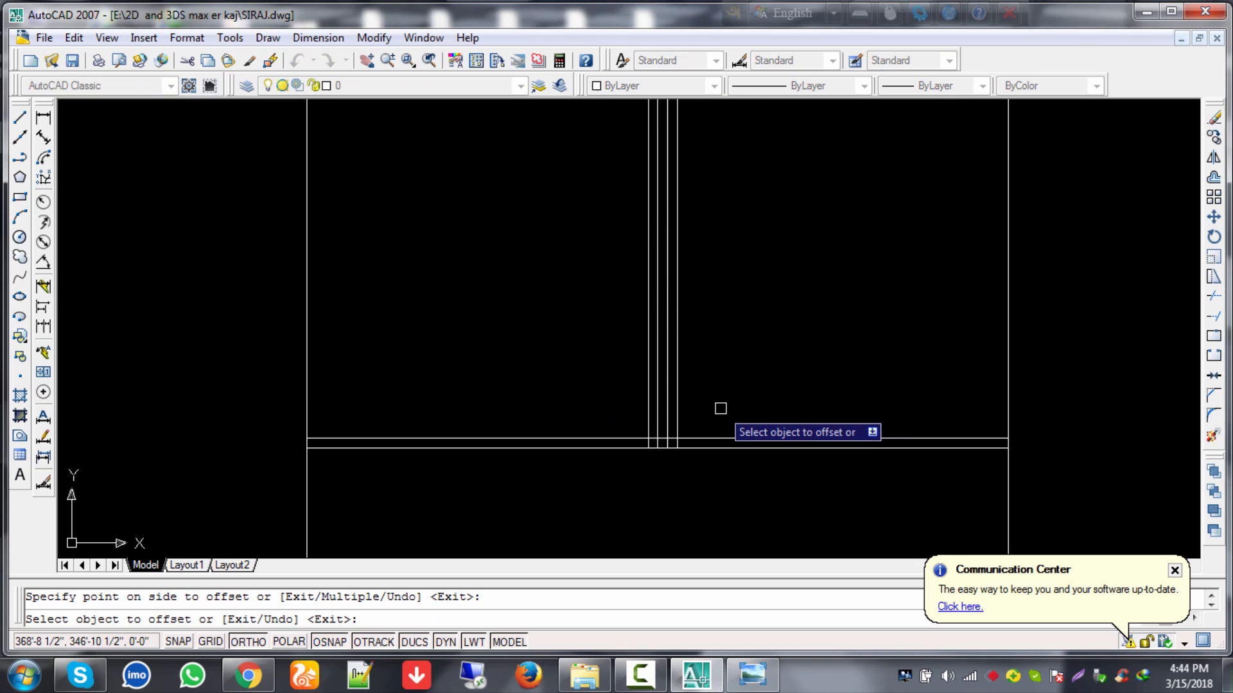
{"action": "left_click", "coordinate": [647, 411]}
{"action": "left_click", "coordinate": [613, 418]}
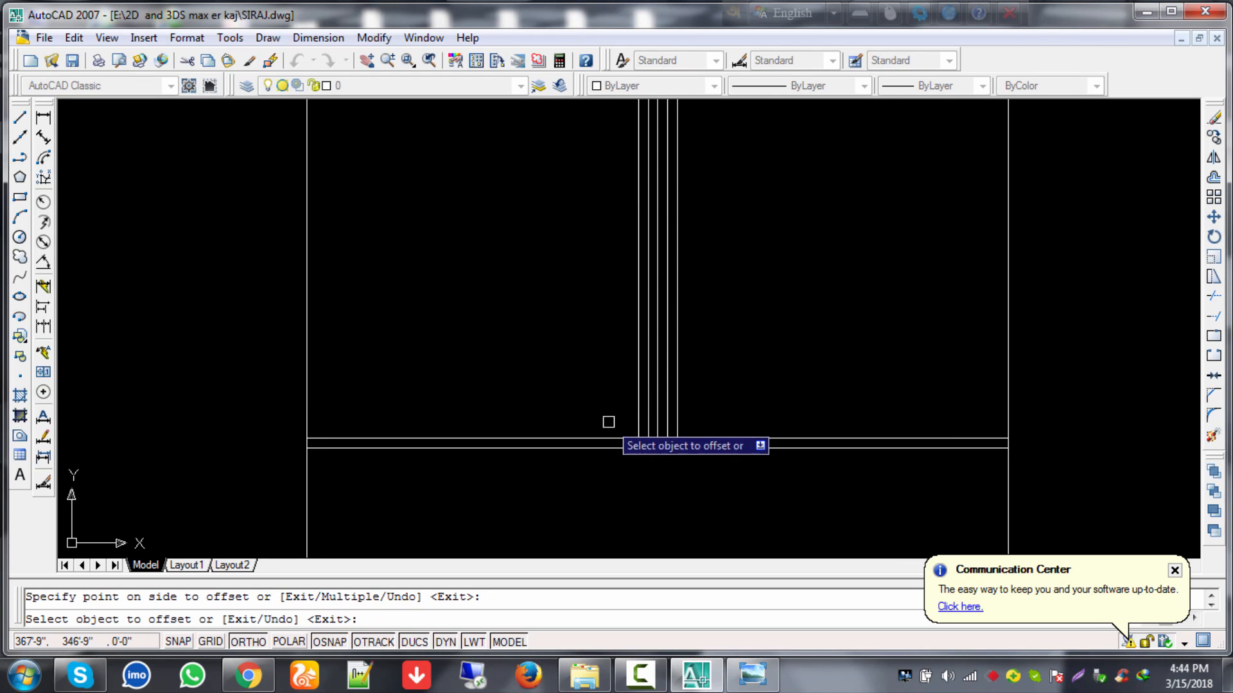
{"action": "key", "text": "Escape"}
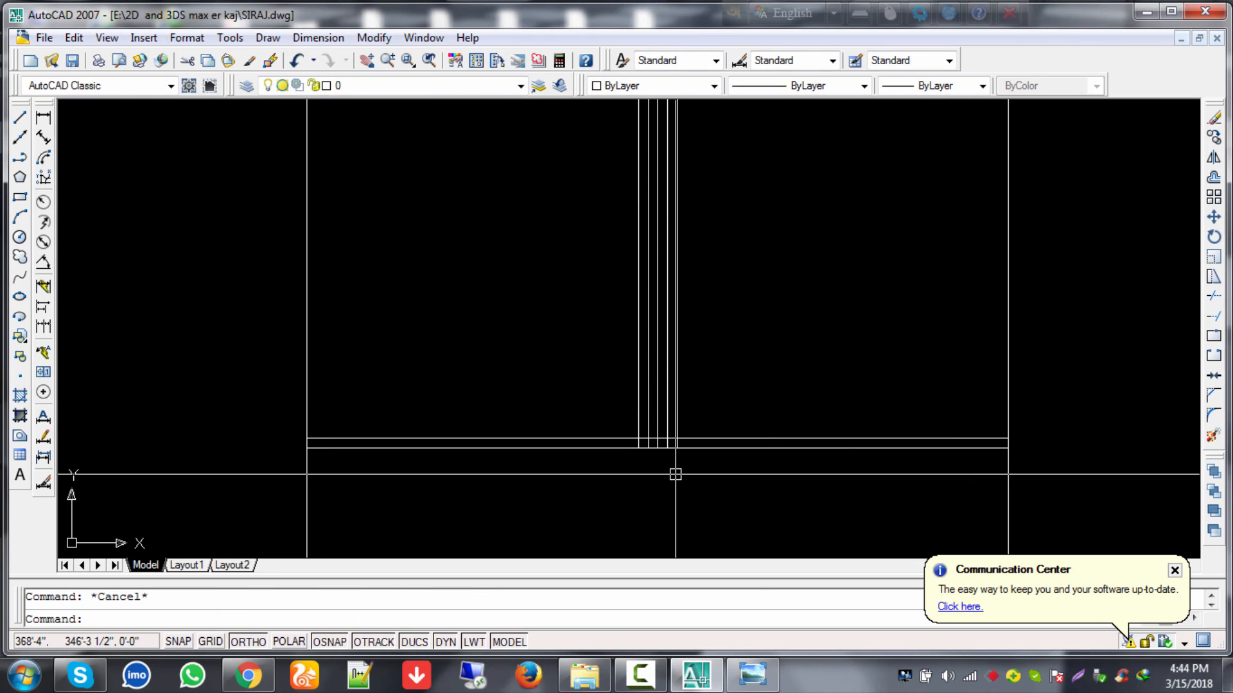
Step: Erase the original central vertical line
{"action": "type", "text": "tr"}
{"action": "key", "text": "Return"}
{"action": "key", "text": "Return"}
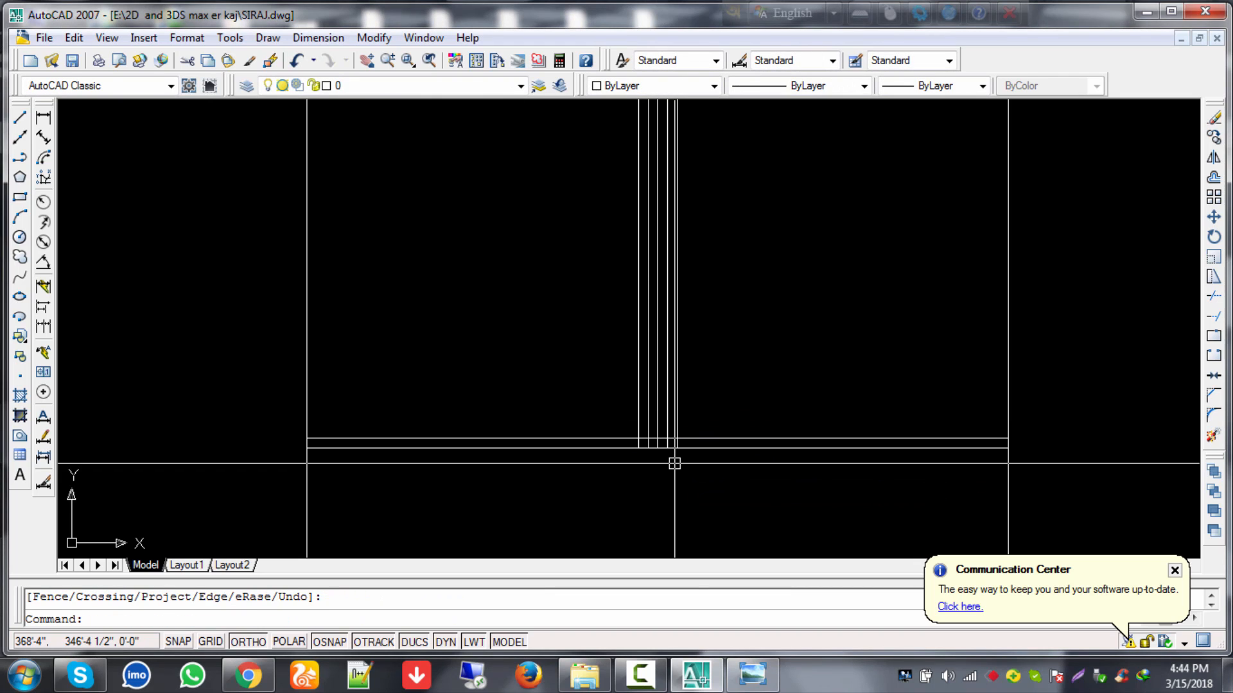
{"action": "key", "text": "Escape"}
{"action": "left_click", "coordinate": [659, 419]}
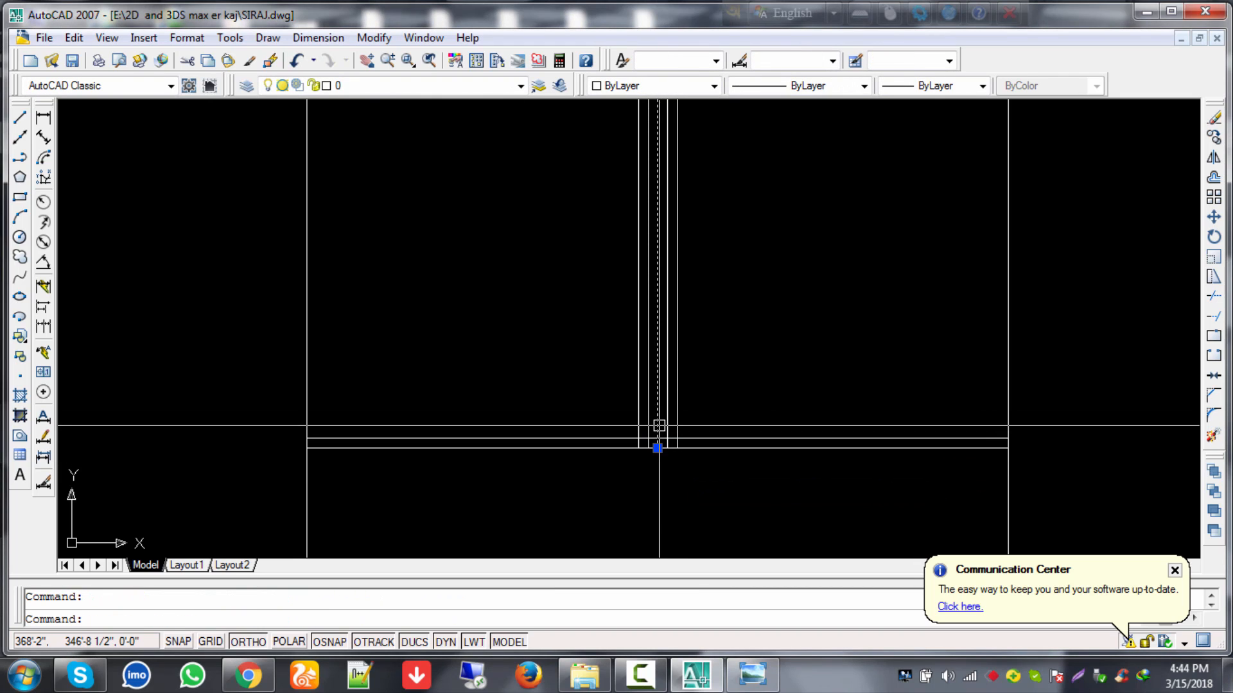
{"action": "key", "text": "Delete"}
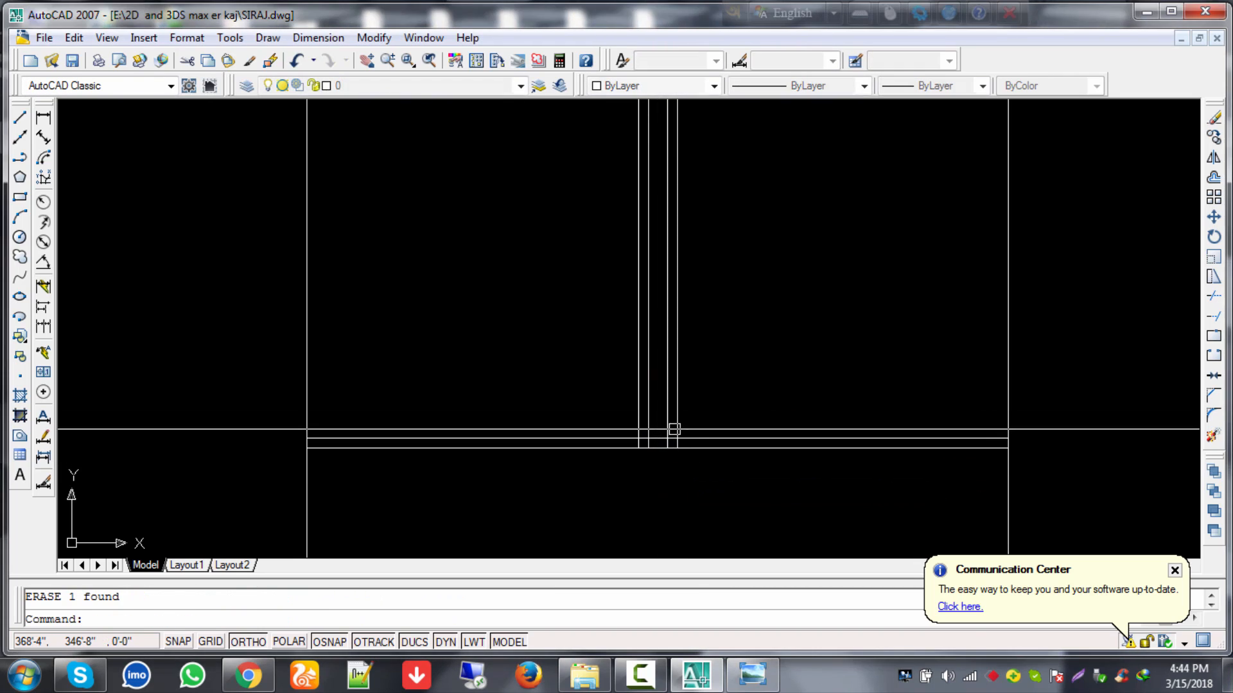
{"action": "scroll", "coordinate": [793, 430], "scroll_direction": "down", "scroll_amount": 2}
Step: Trim the horizontal segment between the vertical lines and the vertical piece below the wall
{"action": "mouse_move", "coordinate": [794, 435]}
{"action": "middle_mouse_down"}
{"action": "mouse_move", "coordinate": [745, 513]}
{"action": "mouse_move", "coordinate": [756, 429]}
{"action": "middle_mouse_up"}
{"action": "scroll", "coordinate": [668, 462], "scroll_direction": "up", "scroll_amount": 3}
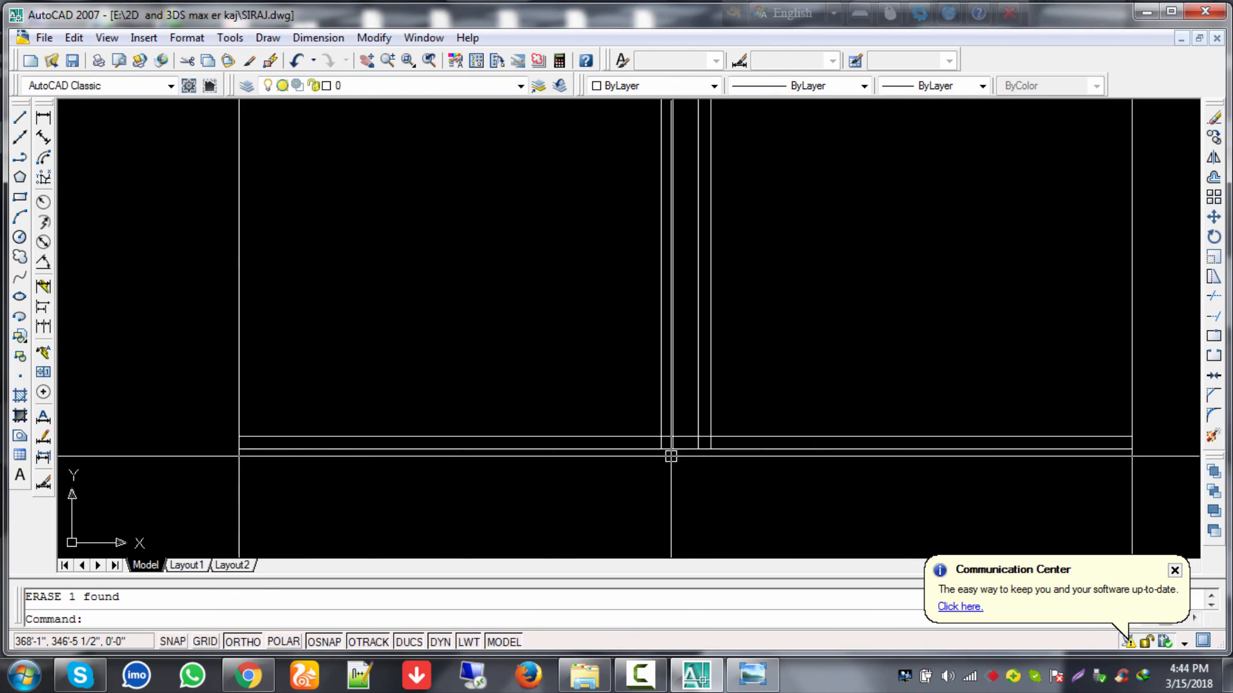
{"action": "scroll", "coordinate": [676, 484], "scroll_direction": "up", "scroll_amount": 1}
{"action": "type", "text": "t"}
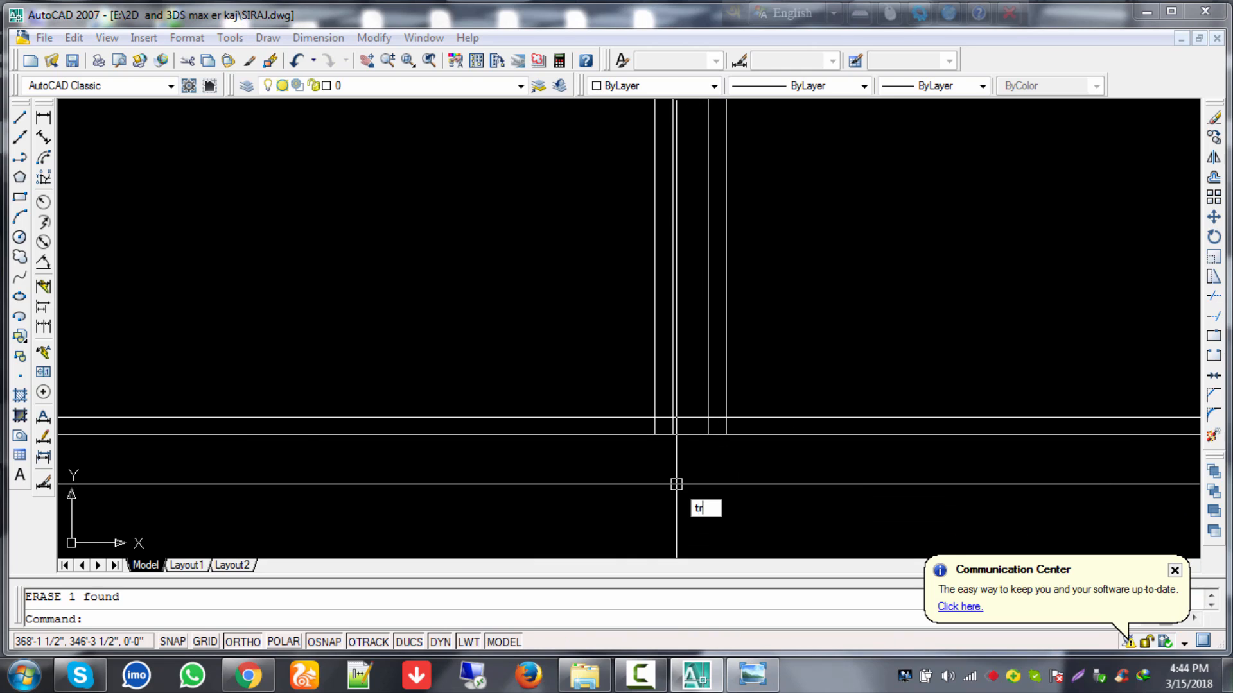
{"action": "type", "text": "r"}
{"action": "key", "text": "Return"}
{"action": "key", "text": "Return"}
{"action": "scroll", "coordinate": [669, 425], "scroll_direction": "up", "scroll_amount": 2}
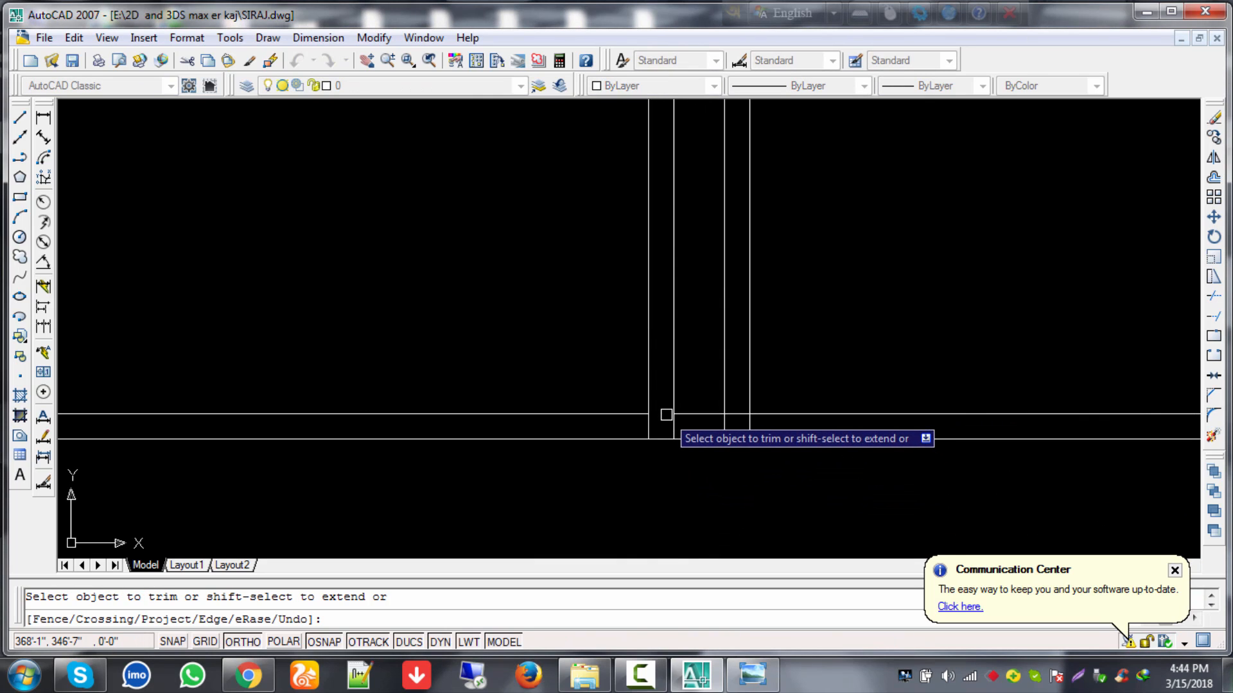
{"action": "left_click", "coordinate": [737, 414]}
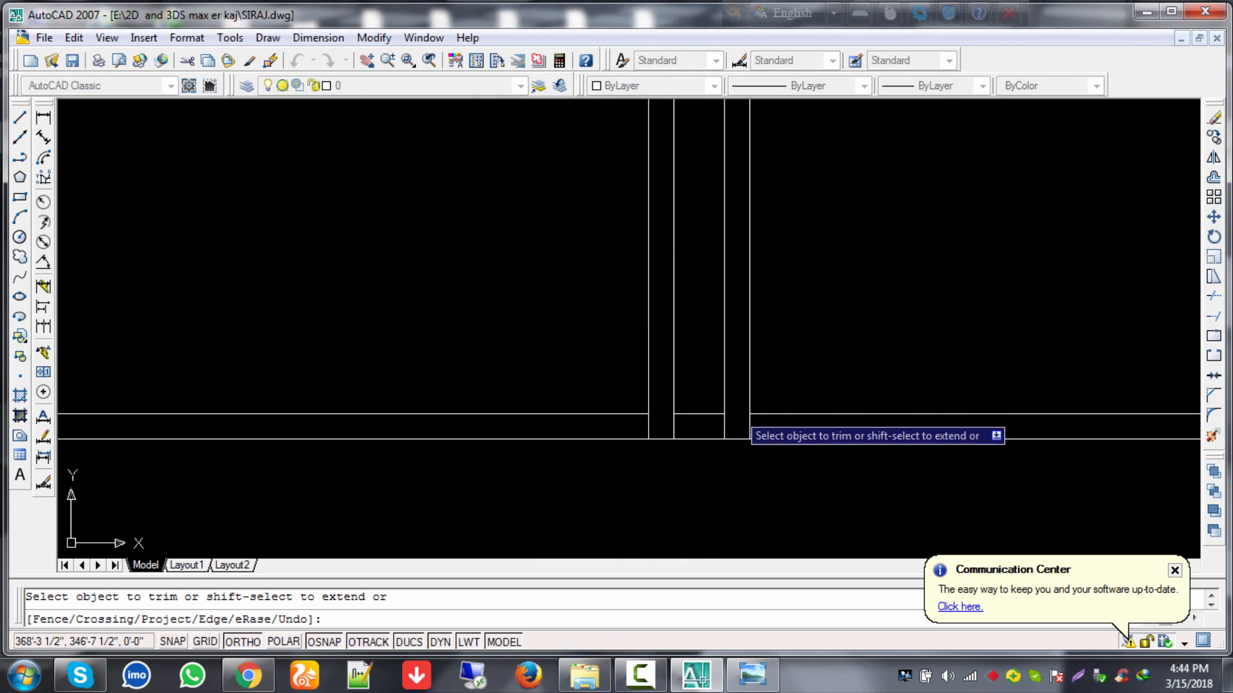
{"action": "left_click", "coordinate": [724, 427]}
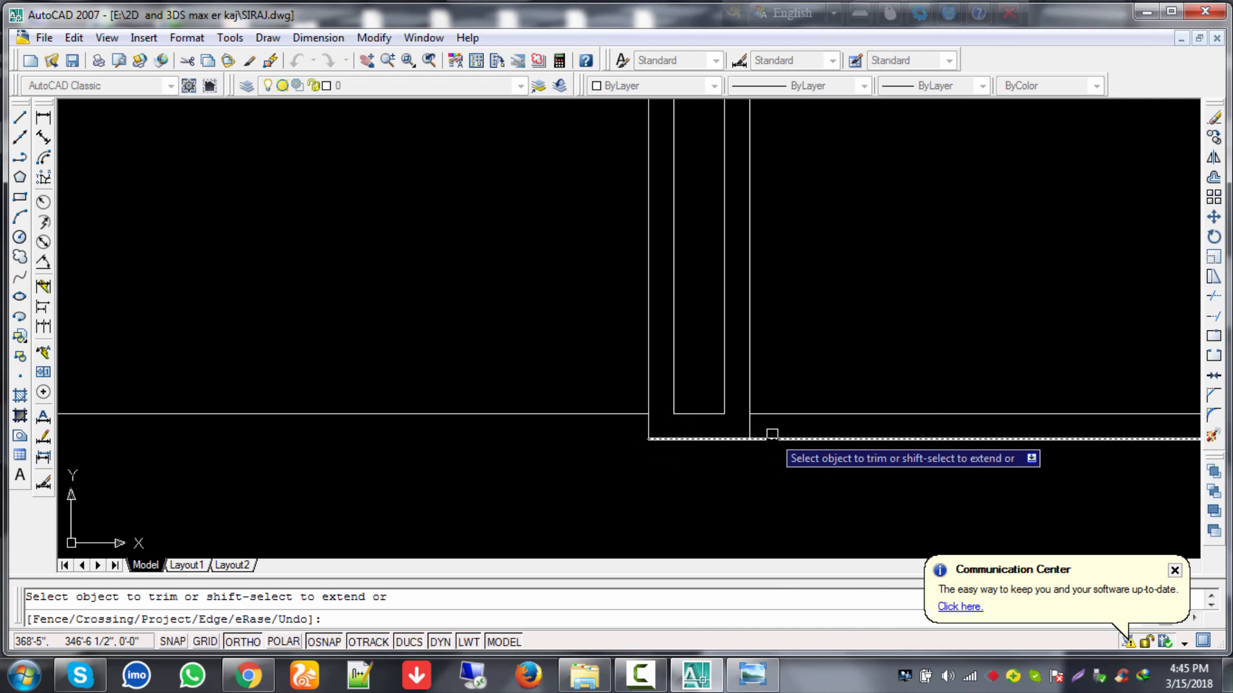
{"action": "key", "text": "Escape"}
{"action": "scroll", "coordinate": [775, 454], "scroll_direction": "down", "scroll_amount": 2}
{"action": "scroll", "coordinate": [774, 454], "scroll_direction": "up", "scroll_amount": 4}
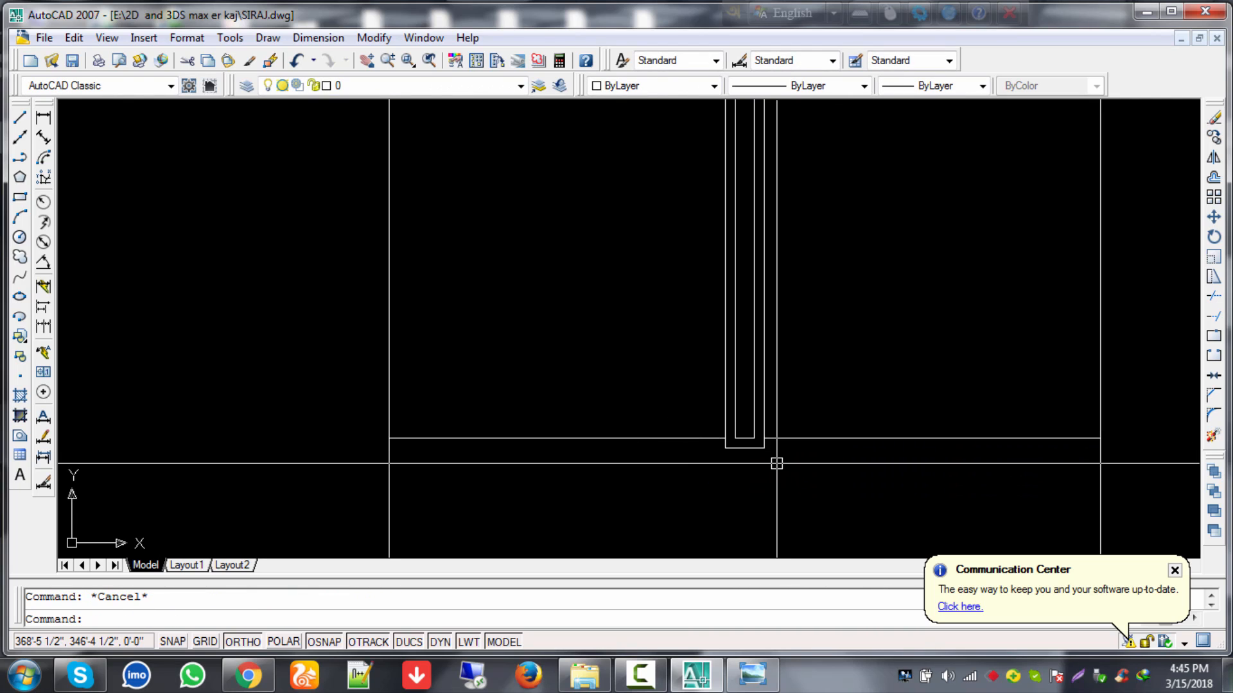
{"action": "middle_click_drag", "start_coordinate": [798, 490], "coordinate": [748, 499]}
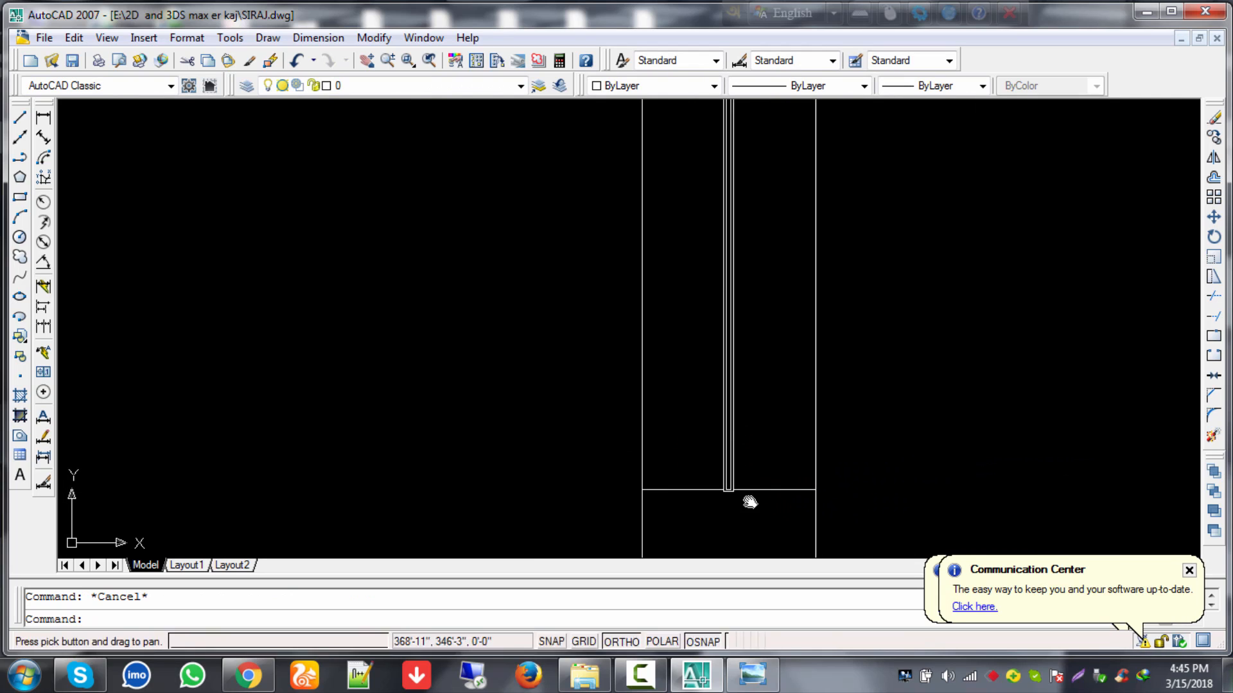
{"action": "left_click", "coordinate": [731, 393]}
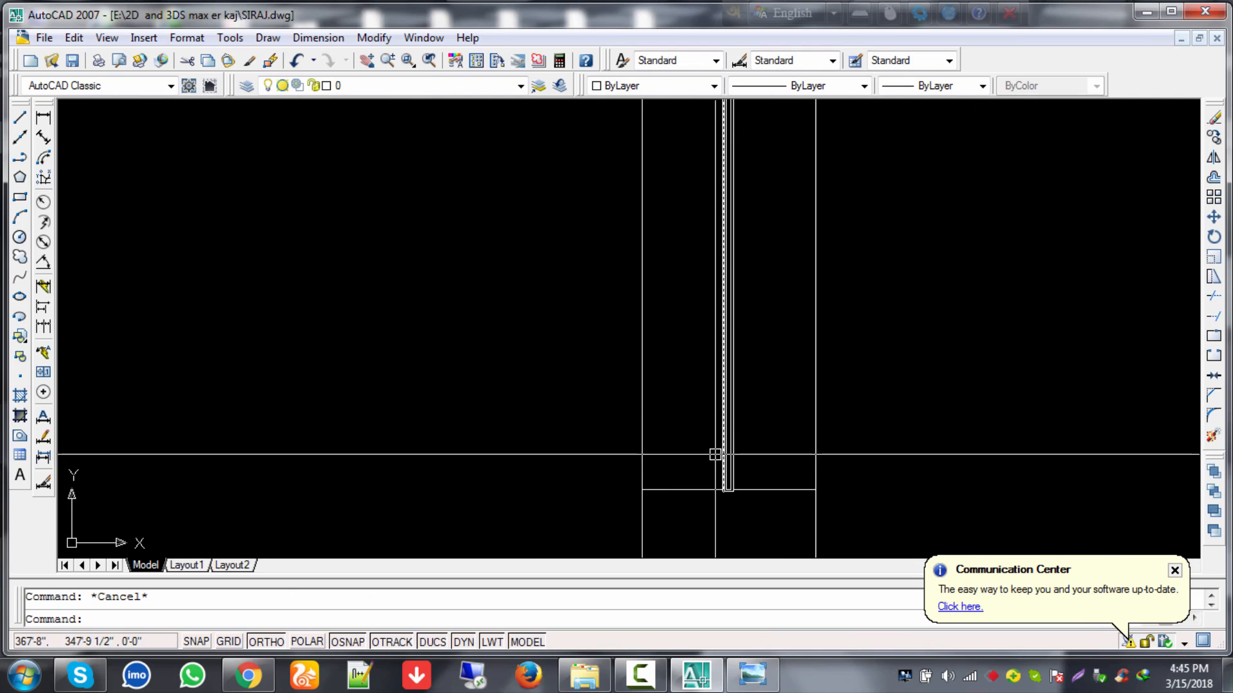
{"action": "scroll", "coordinate": [717, 474], "scroll_direction": "down", "scroll_amount": 1}
{"action": "middle_click_drag", "start_coordinate": [711, 490], "coordinate": [679, 482]}
{"action": "scroll", "coordinate": [678, 482], "scroll_direction": "up", "scroll_amount": 5}
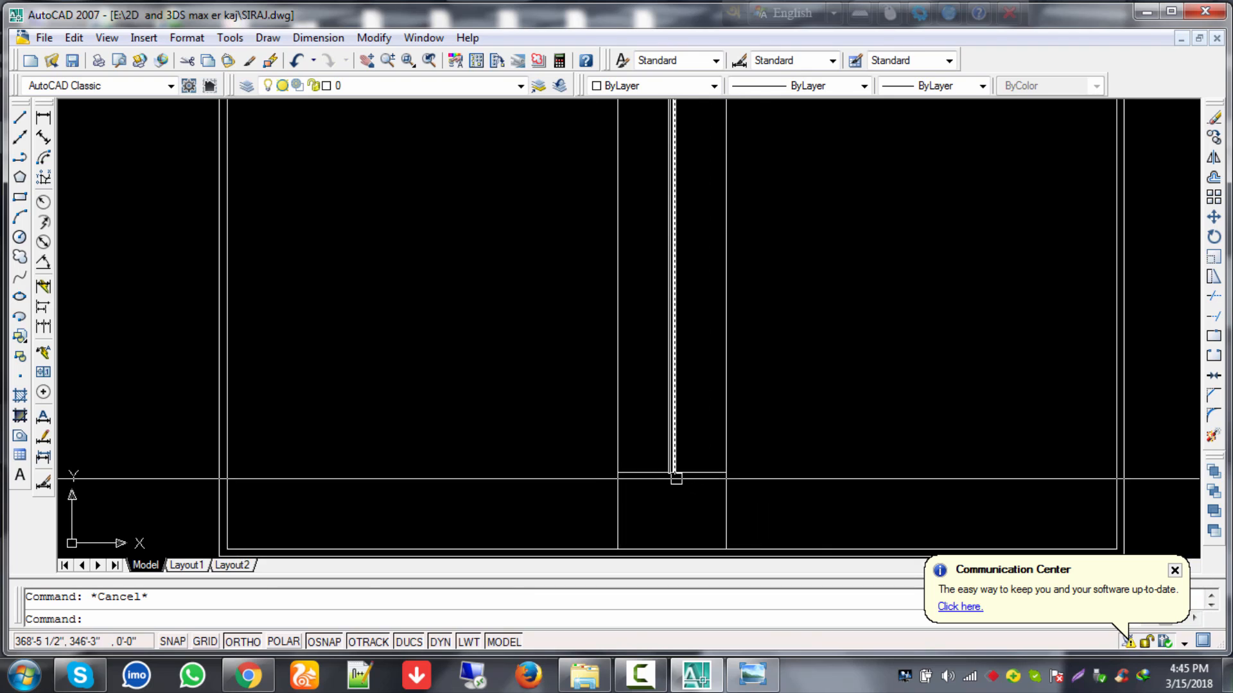
{"action": "scroll", "coordinate": [679, 479], "scroll_direction": "up", "scroll_amount": 3}
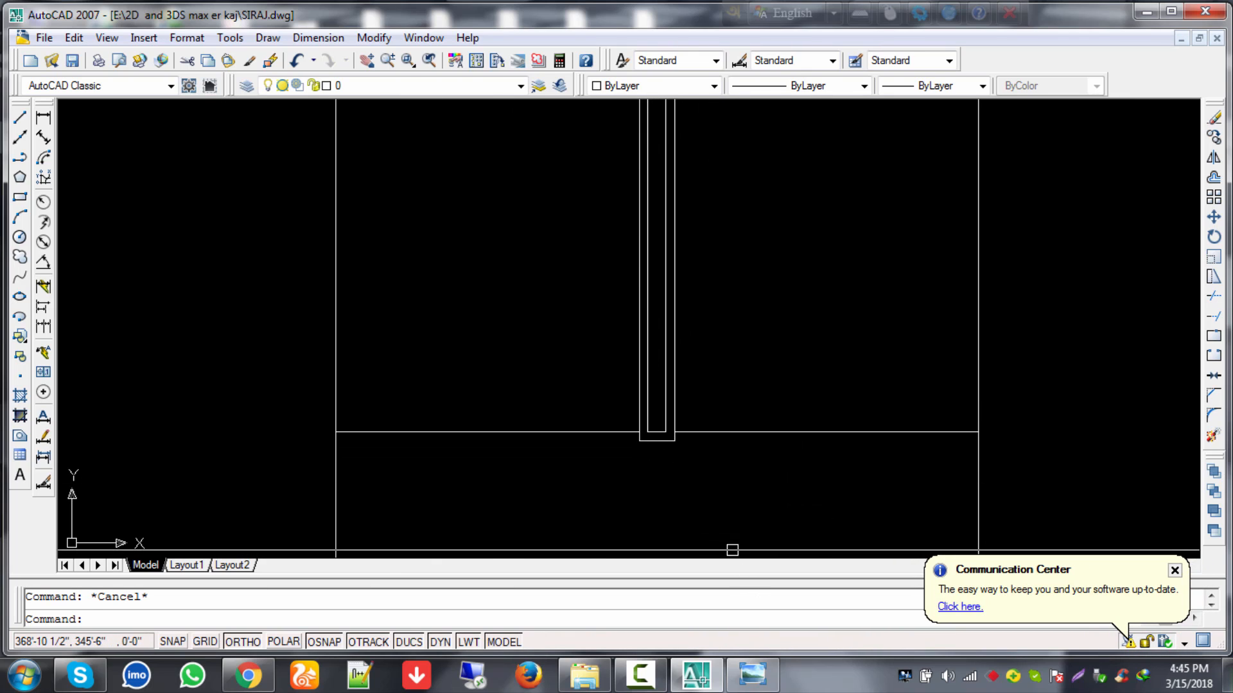
{"action": "middle_click_drag", "start_coordinate": [778, 463], "coordinate": [569, 432]}
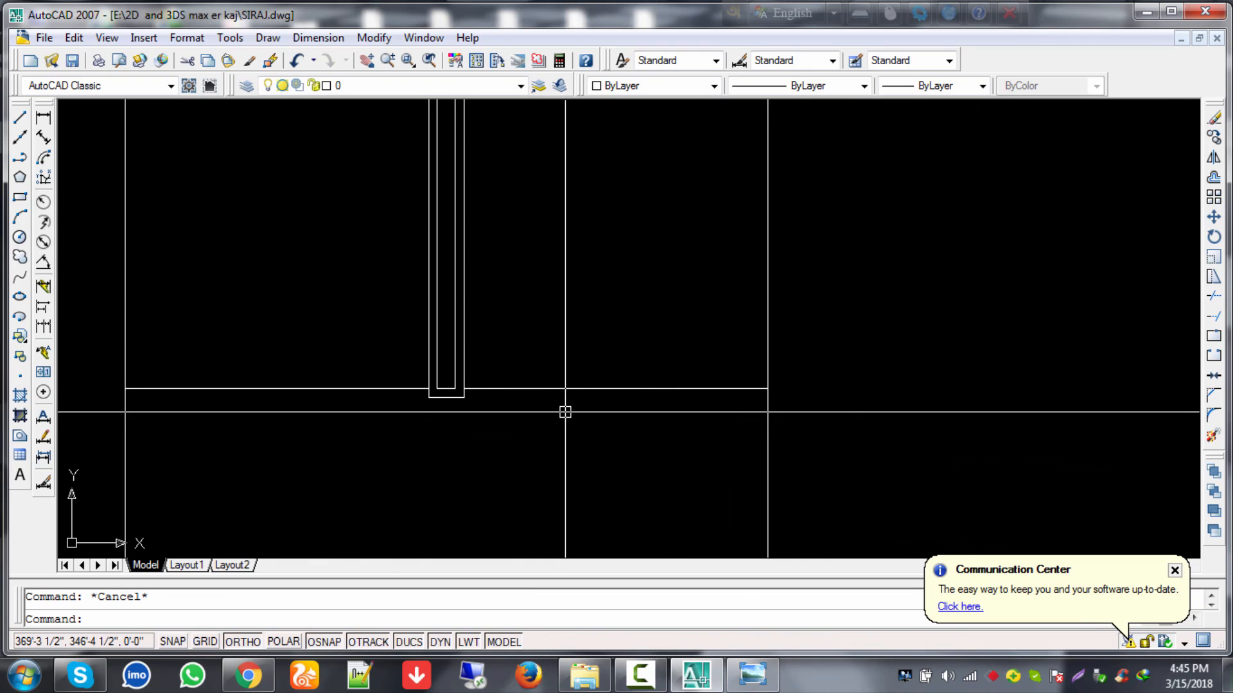
Step: Offset the bottom lines on both sides of the rail 10 units upward
{"action": "type", "text": "o"}
{"action": "key", "text": "Return"}
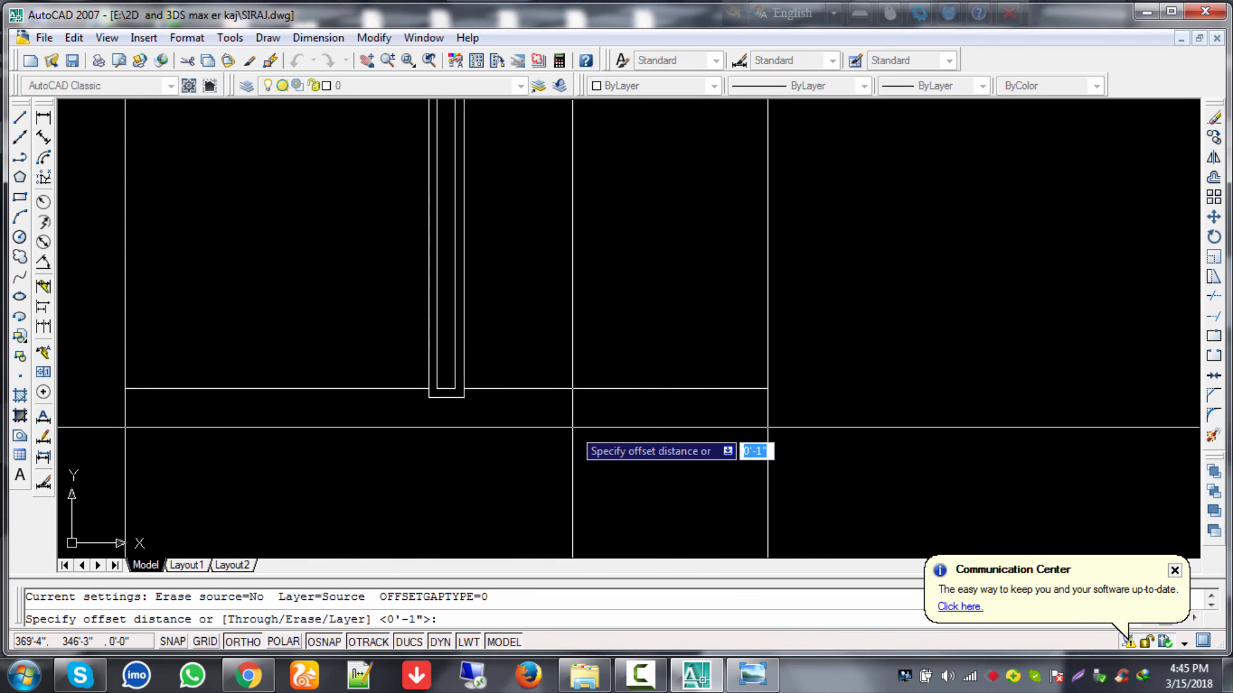
{"action": "type", "text": "10"}
{"action": "key", "text": "Return"}
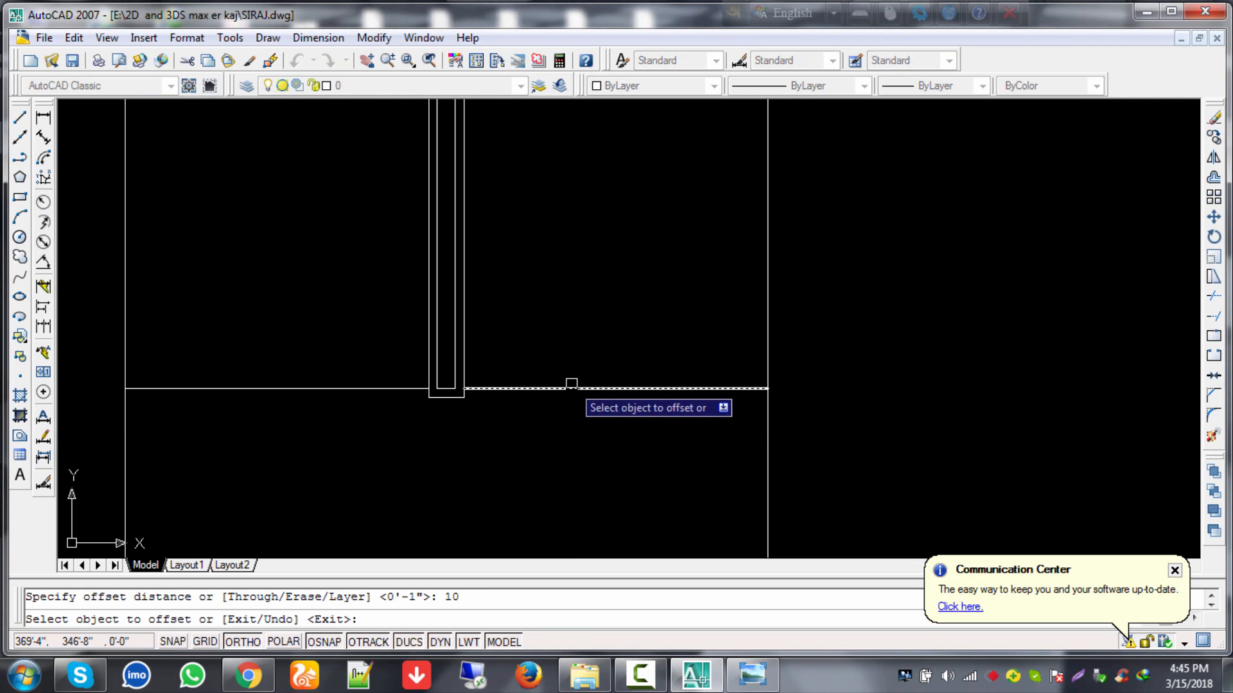
{"action": "left_click", "coordinate": [572, 384]}
{"action": "left_click", "coordinate": [581, 276]}
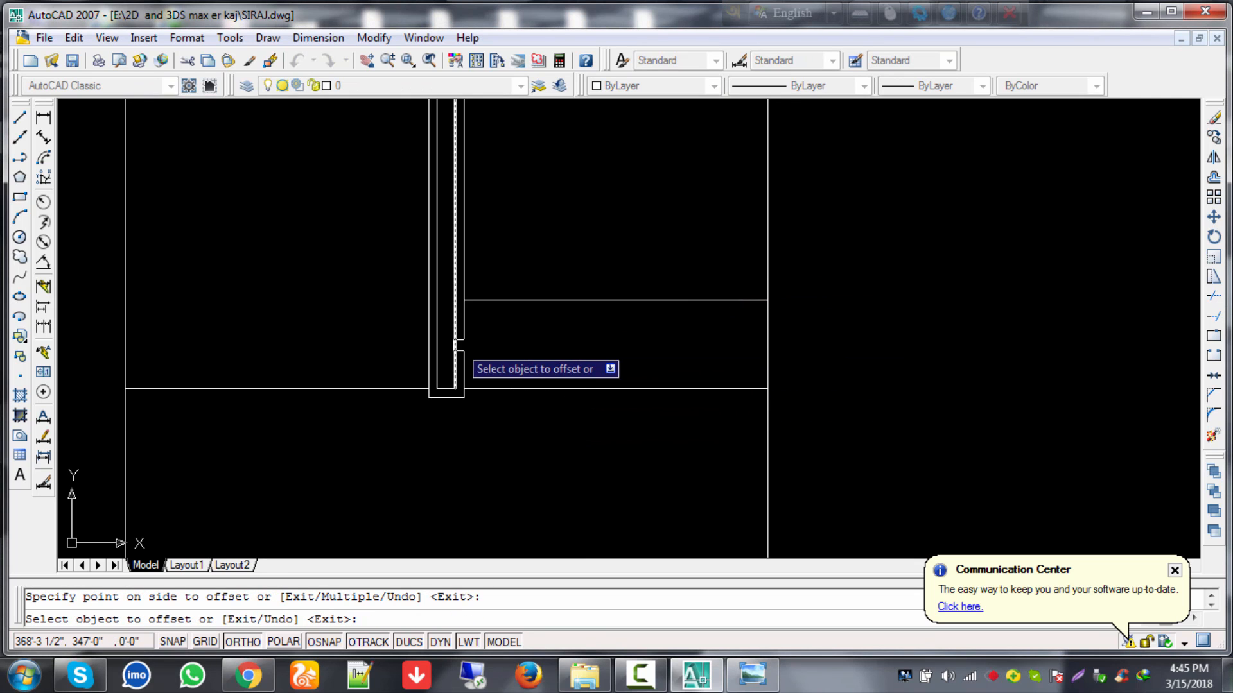
{"action": "left_click", "coordinate": [342, 389]}
{"action": "left_click", "coordinate": [352, 241]}
{"action": "scroll", "coordinate": [528, 344], "scroll_direction": "down", "scroll_amount": 3}
{"action": "middle_click_drag", "start_coordinate": [537, 347], "coordinate": [615, 488]}
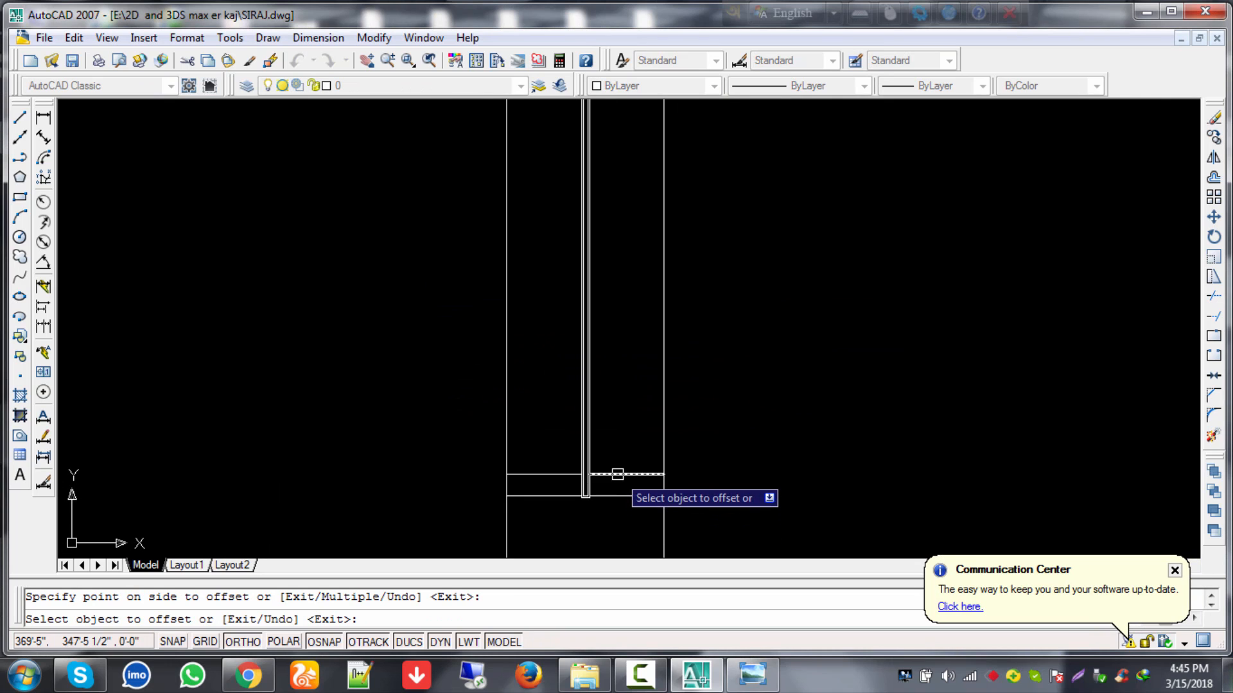
Step: Add seven tread lines 10 apart stepping up the right side of the rail
{"action": "left_click", "coordinate": [616, 451]}
{"action": "left_click", "coordinate": [618, 385]}
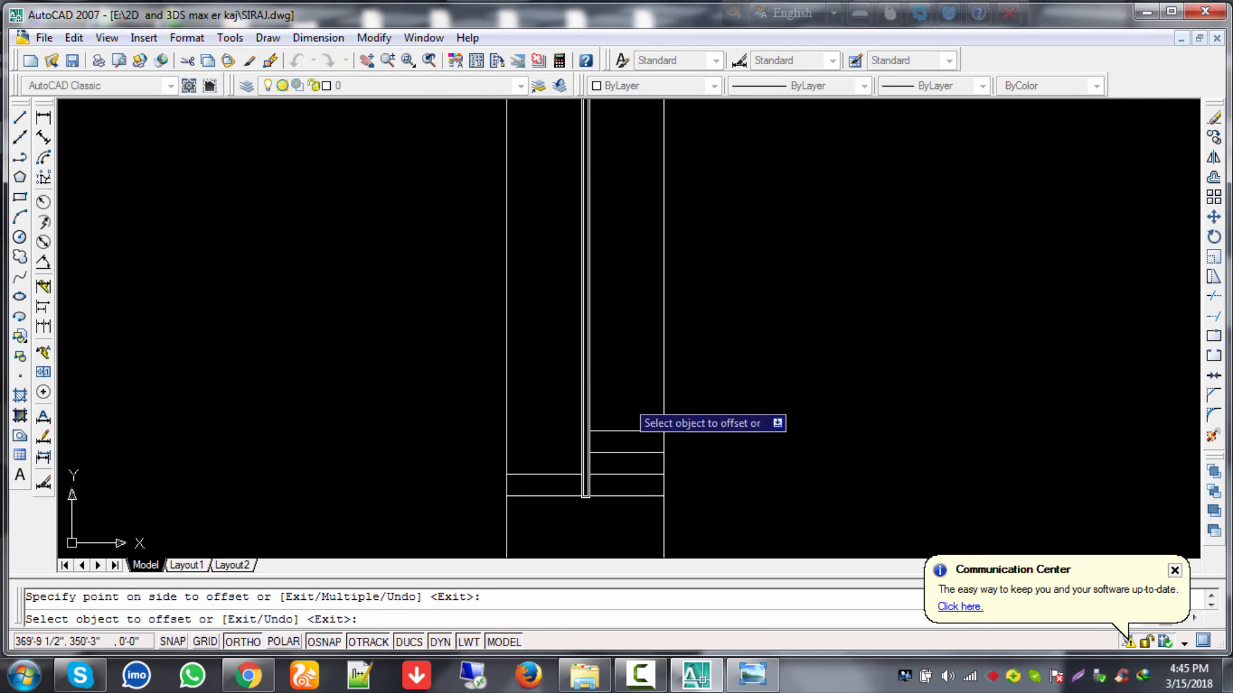
{"action": "left_click", "coordinate": [628, 431]}
{"action": "left_click", "coordinate": [619, 378]}
{"action": "left_click", "coordinate": [629, 409]}
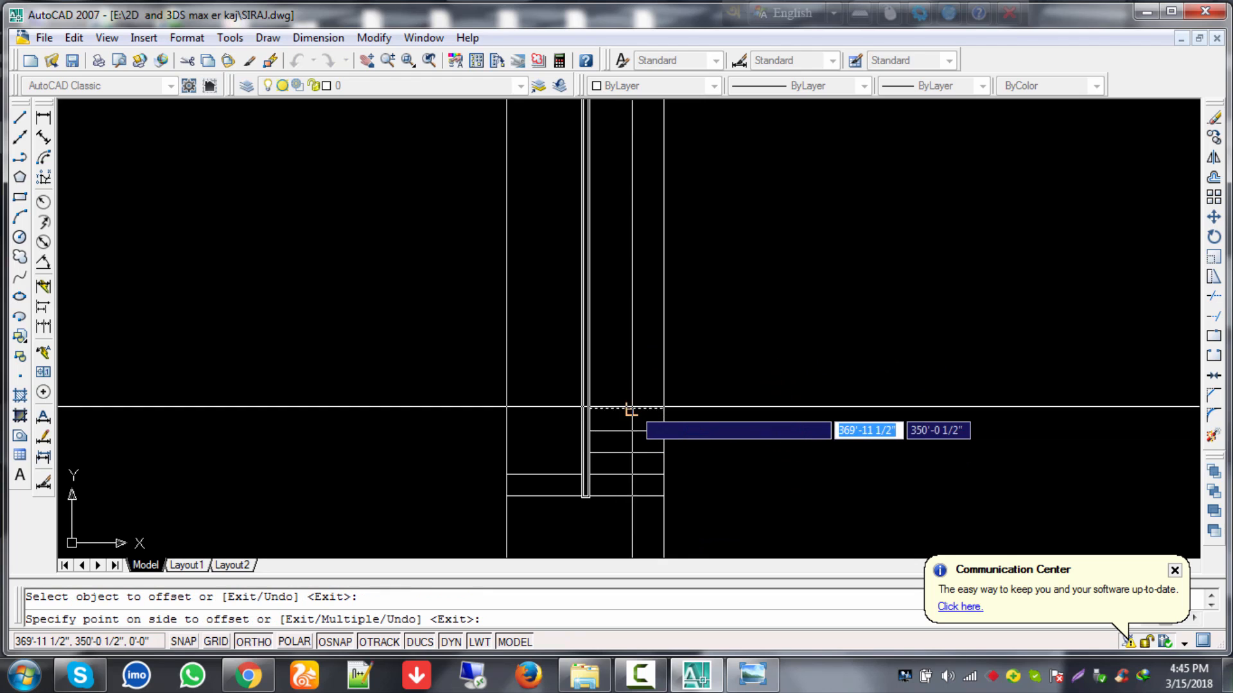
{"action": "left_click", "coordinate": [630, 379]}
{"action": "left_click", "coordinate": [627, 387]}
{"action": "left_click", "coordinate": [628, 311]}
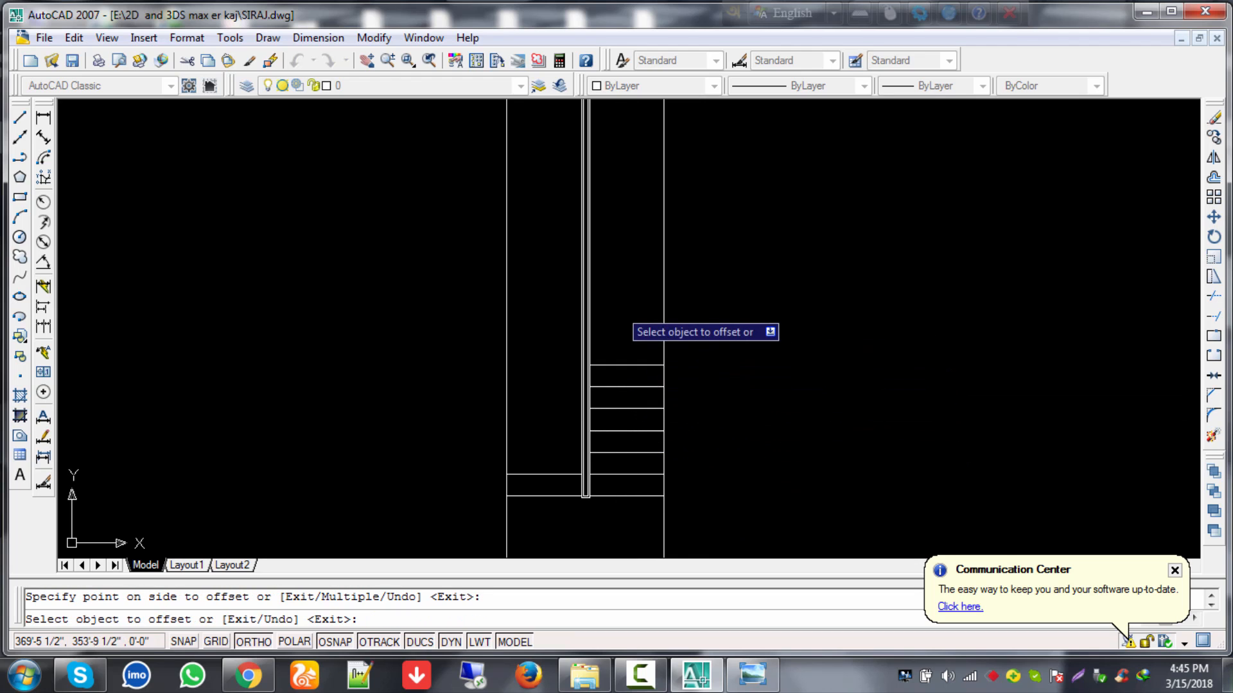
{"action": "left_click", "coordinate": [622, 365]}
{"action": "left_click", "coordinate": [623, 292]}
{"action": "left_click", "coordinate": [623, 343]}
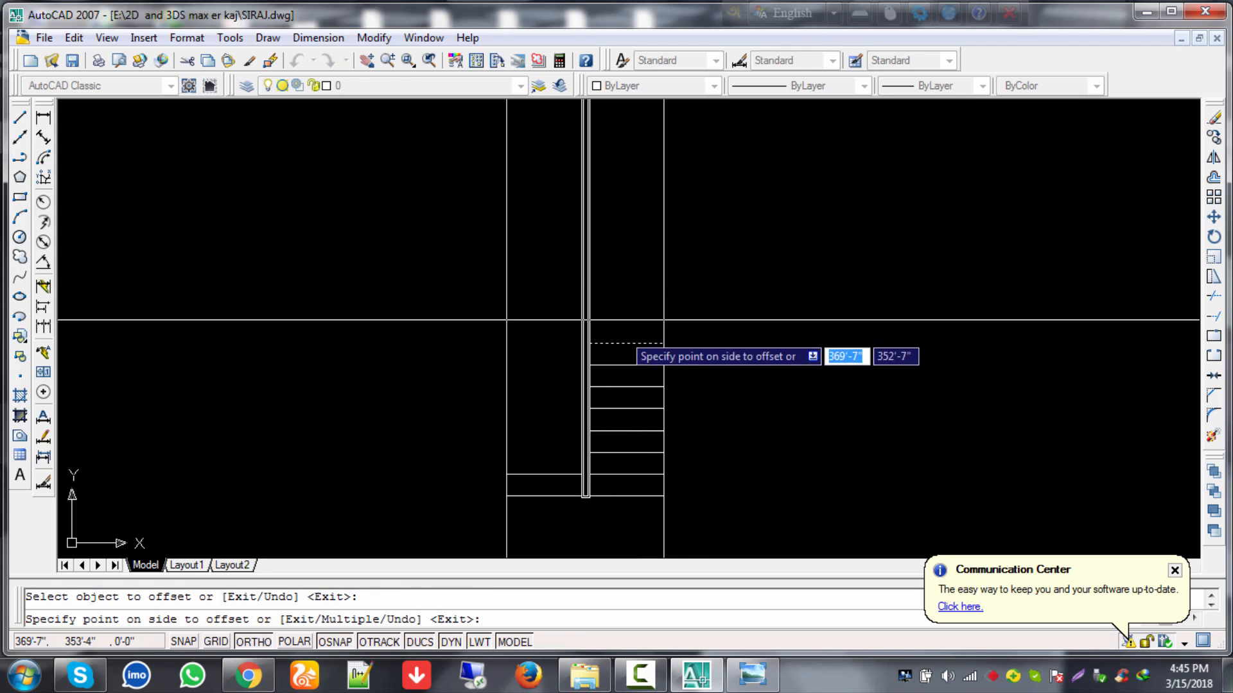
{"action": "left_click", "coordinate": [626, 276]}
{"action": "left_click", "coordinate": [626, 320]}
{"action": "left_click", "coordinate": [622, 267]}
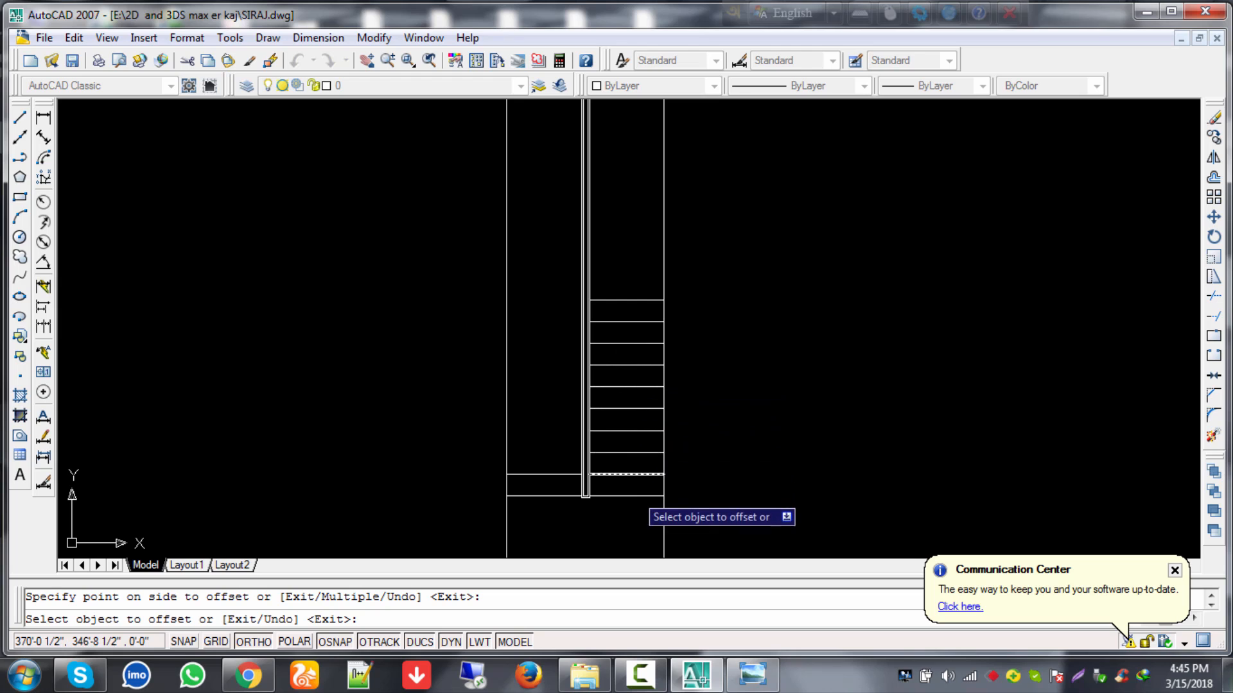
Step: Add eight tread lines 10 apart stepping up the left side of the rail
{"action": "left_click", "coordinate": [549, 474]}
{"action": "left_click", "coordinate": [549, 449]}
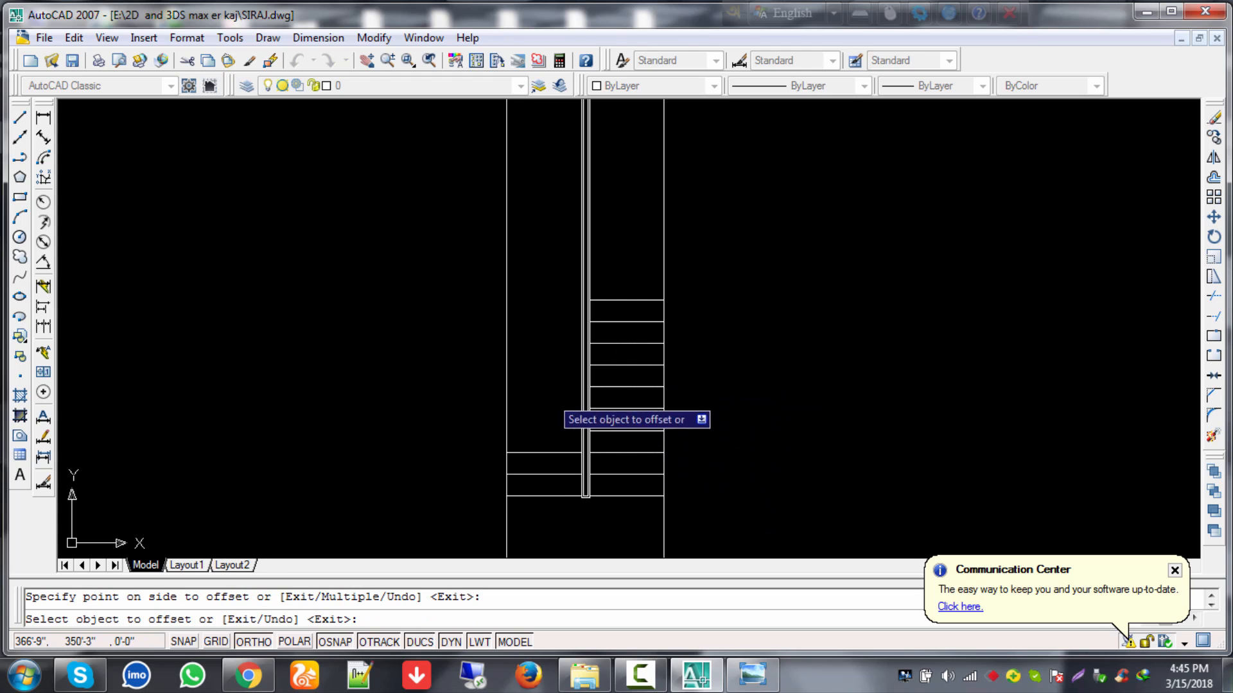
{"action": "left_click", "coordinate": [542, 449]}
{"action": "left_click", "coordinate": [552, 394]}
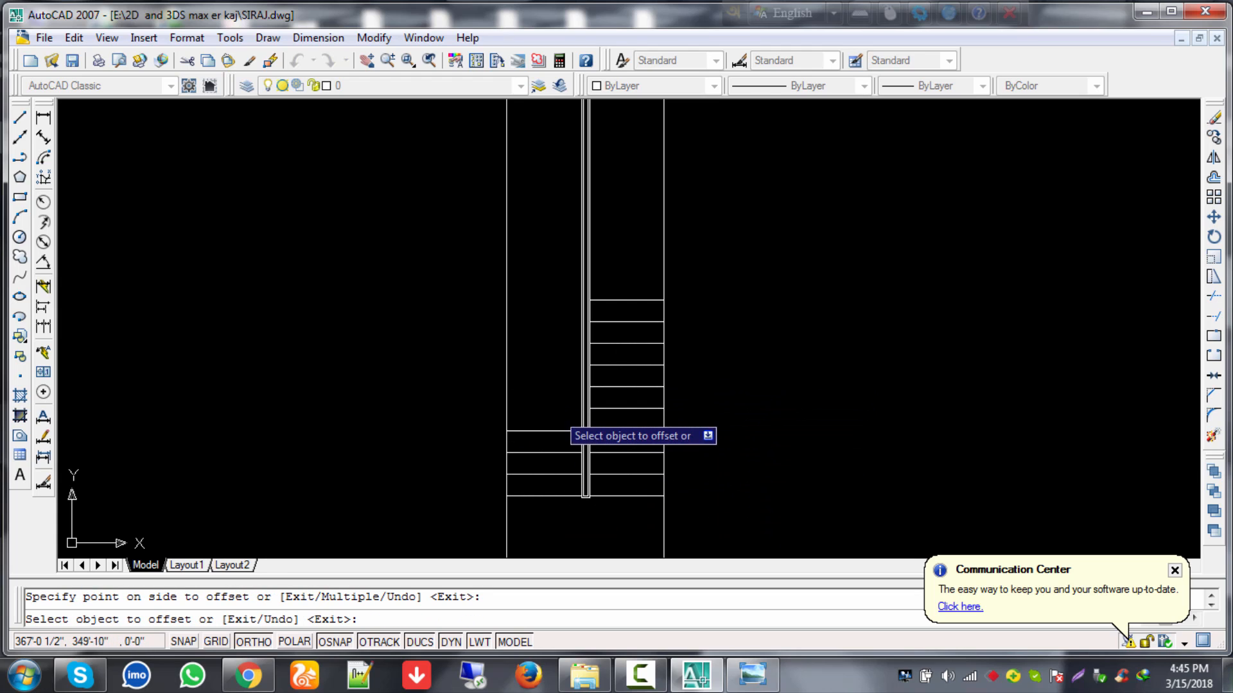
{"action": "left_click", "coordinate": [555, 431]}
{"action": "left_click", "coordinate": [549, 363]}
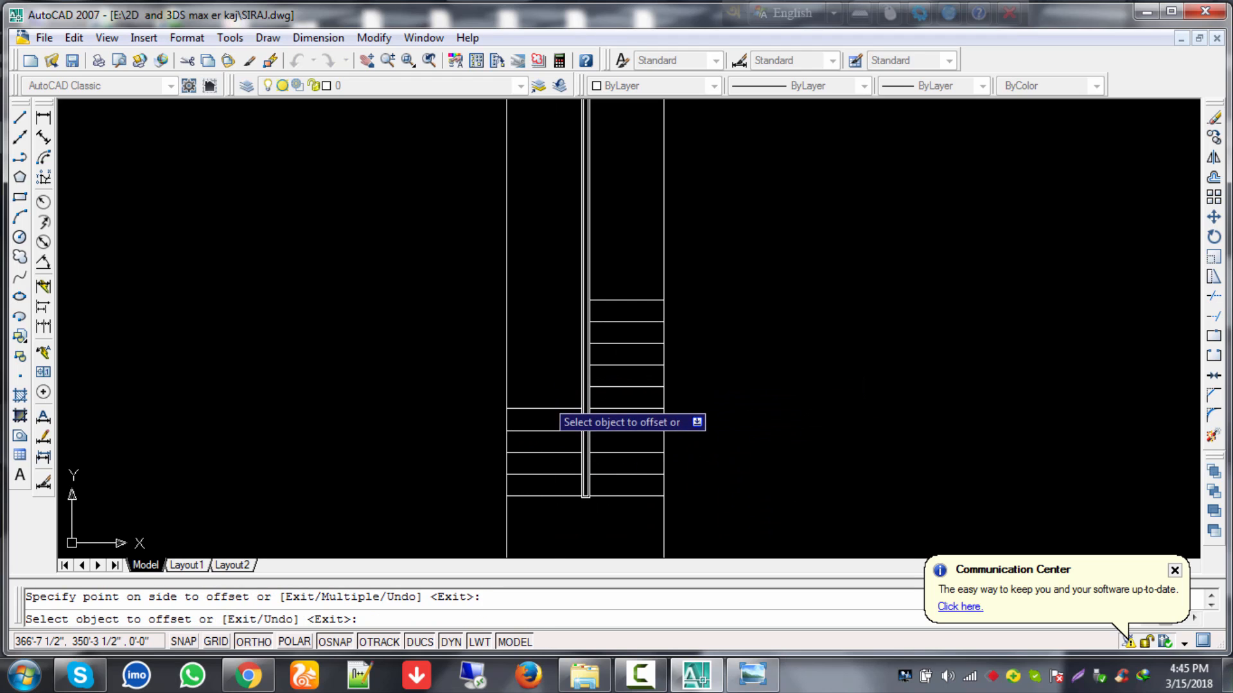
{"action": "left_click", "coordinate": [542, 409]}
{"action": "left_click", "coordinate": [552, 355]}
{"action": "left_click", "coordinate": [554, 388]}
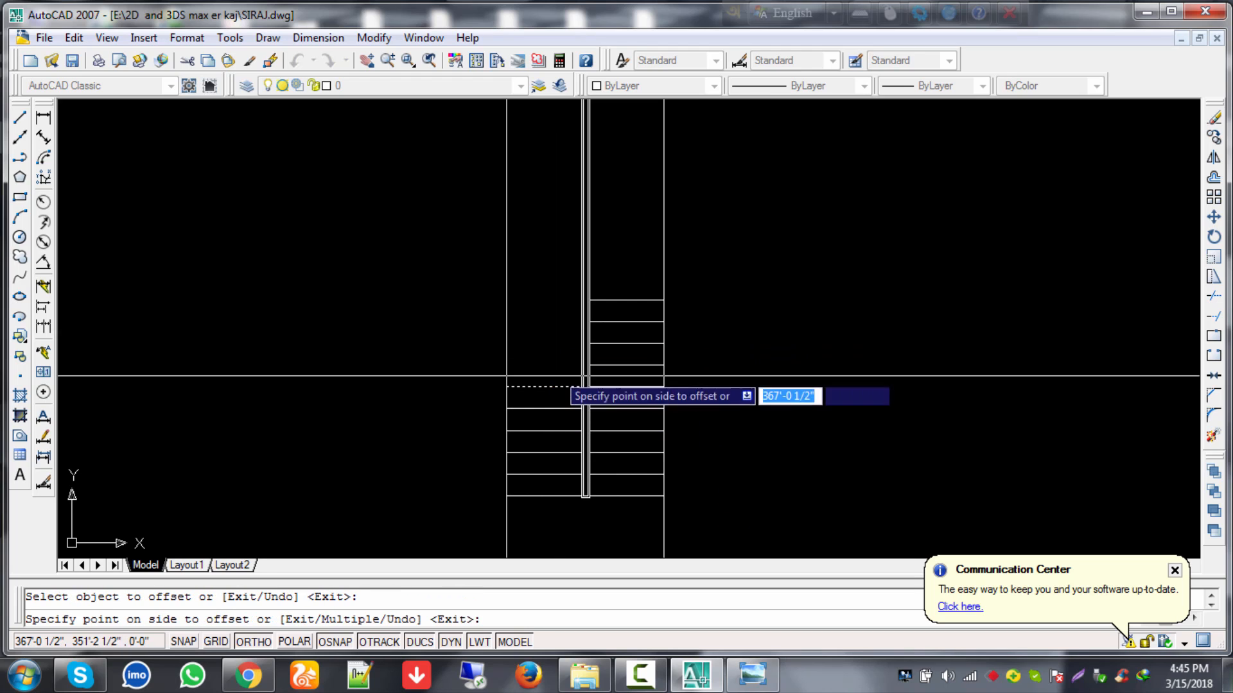
{"action": "left_click", "coordinate": [555, 353]}
{"action": "left_click", "coordinate": [556, 369]}
{"action": "left_click", "coordinate": [559, 305]}
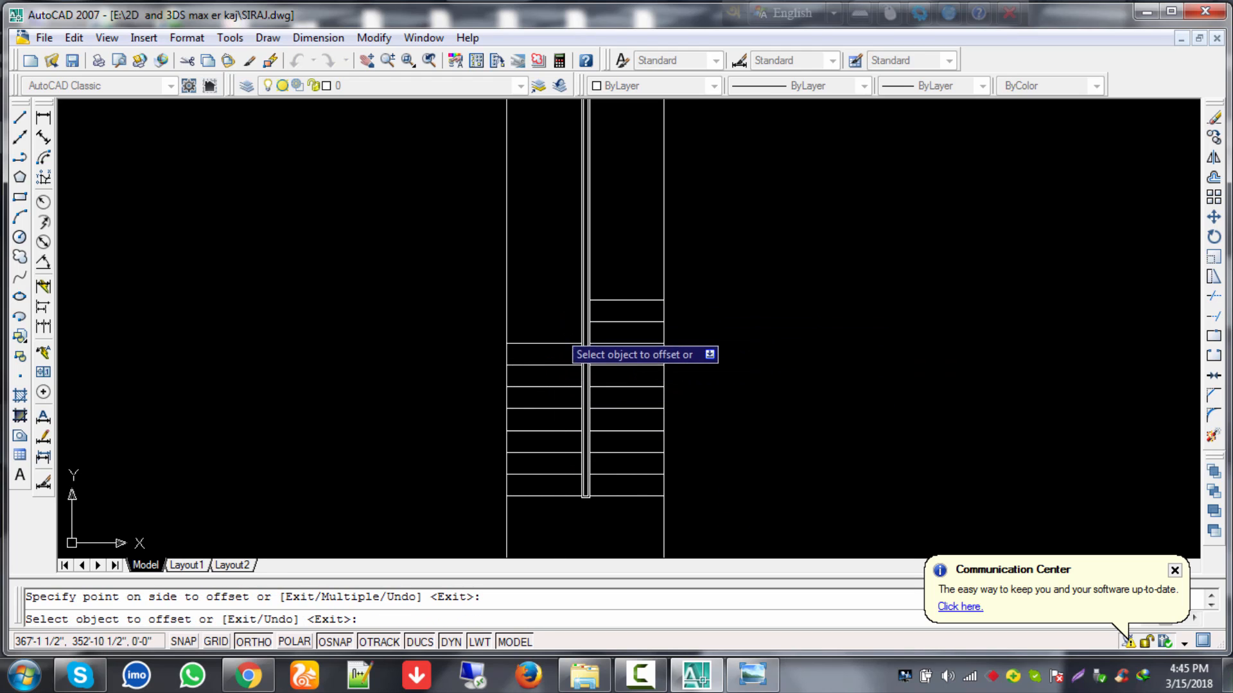
{"action": "left_click", "coordinate": [553, 344]}
{"action": "left_click", "coordinate": [549, 311]}
{"action": "left_click", "coordinate": [556, 322]}
{"action": "left_click", "coordinate": [552, 276]}
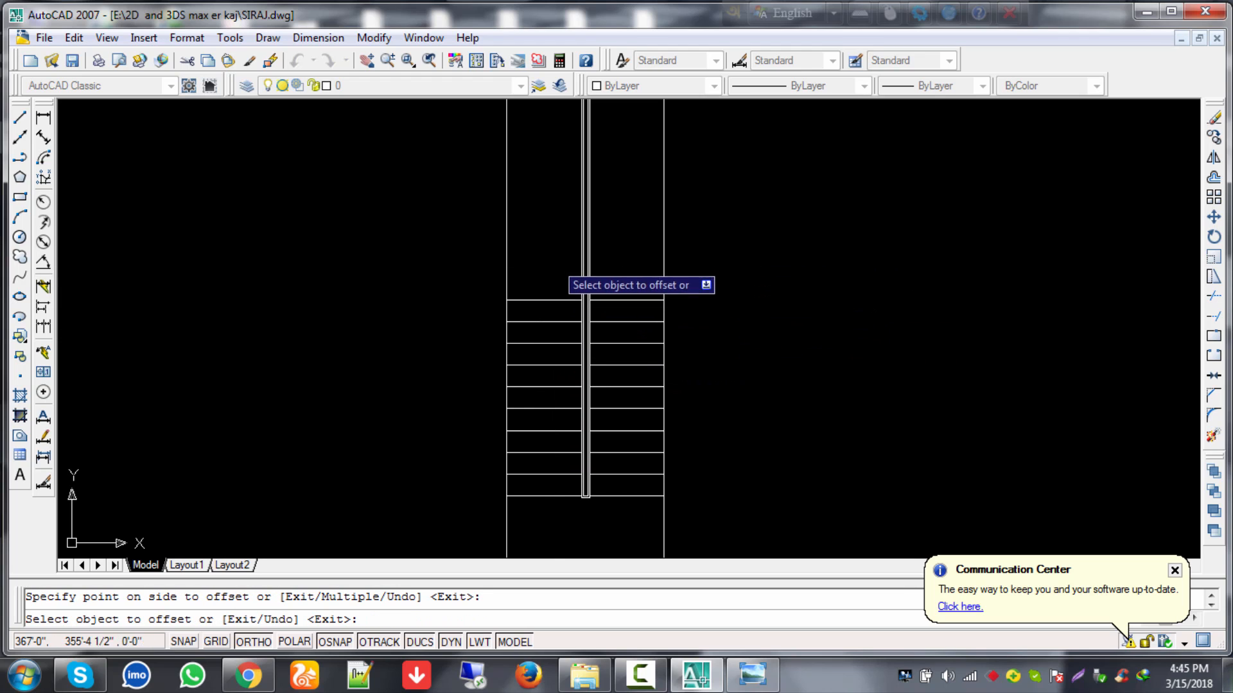
Step: Delete the stray upper-left horizontal line above the treads
{"action": "key", "text": "Escape"}
{"action": "scroll", "coordinate": [578, 295], "scroll_direction": "up", "scroll_amount": 6}
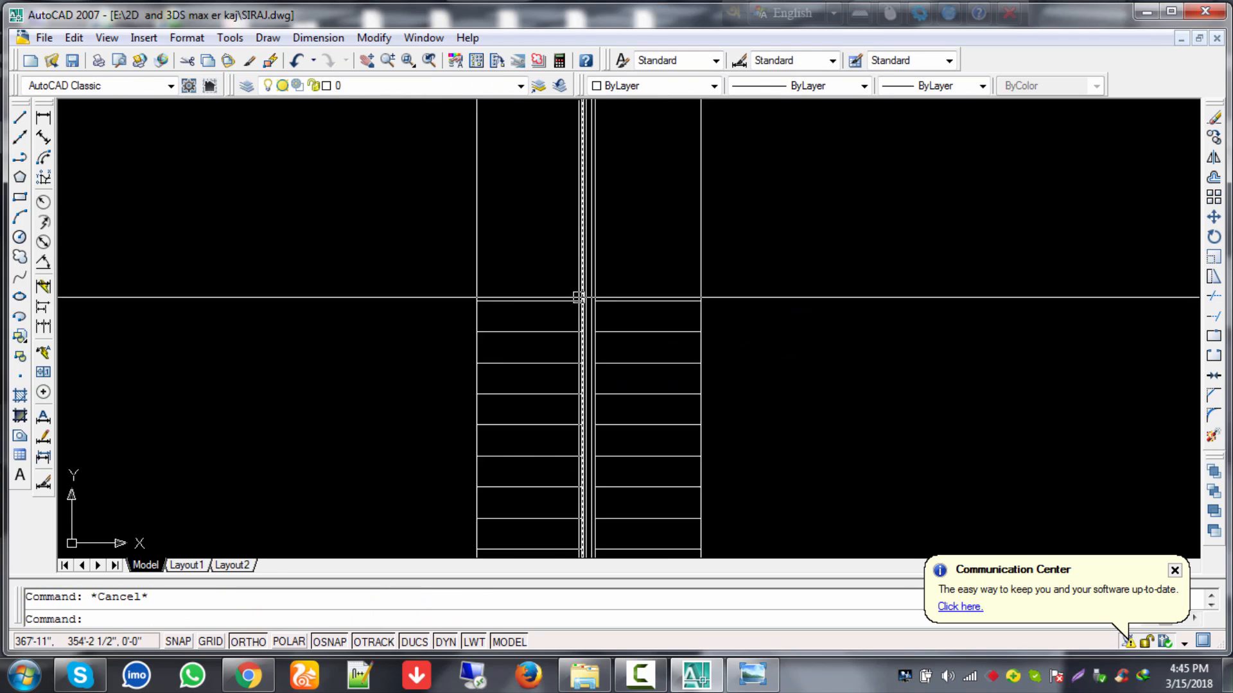
{"action": "middle_click_drag", "start_coordinate": [611, 314], "coordinate": [677, 316]}
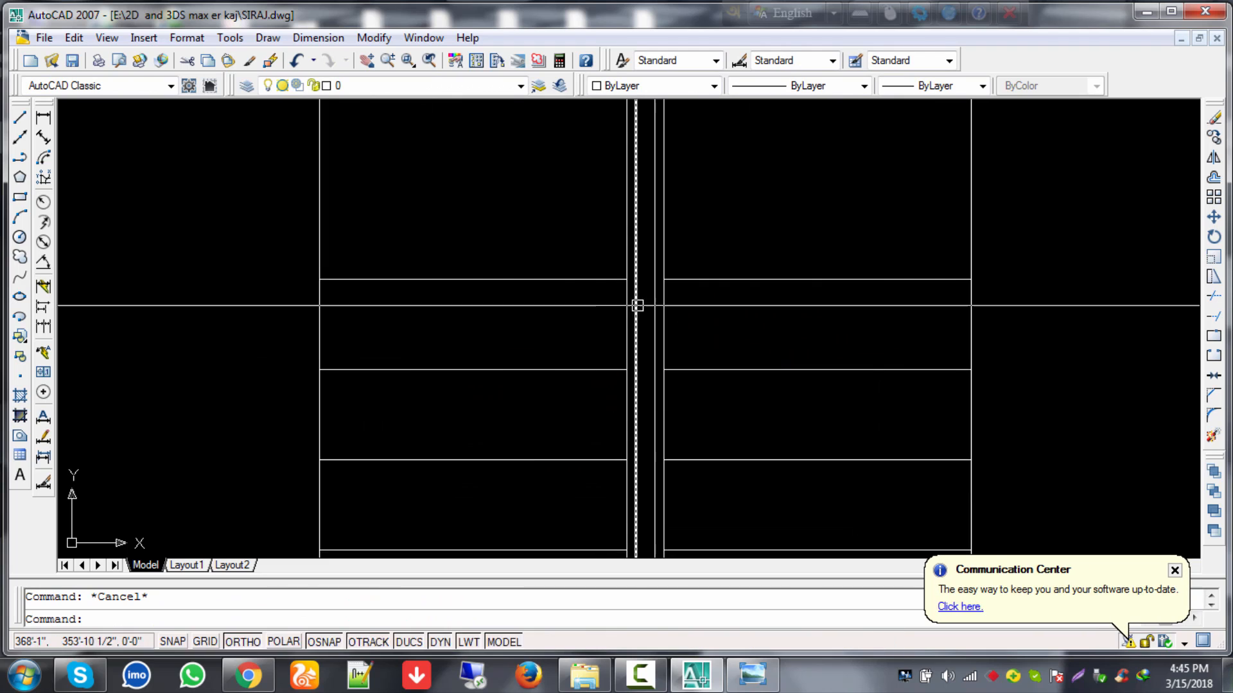
{"action": "left_click", "coordinate": [585, 279]}
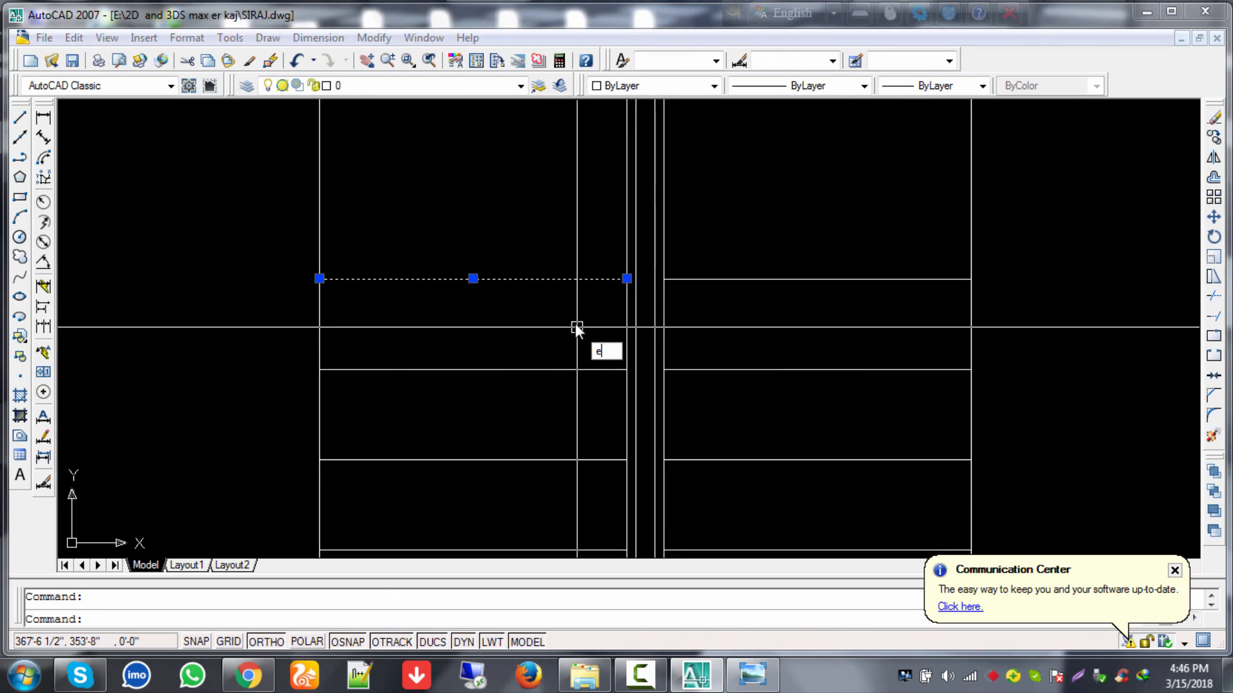
{"action": "key", "text": "Delete"}
{"action": "key", "text": "Escape"}
Step: Extend the upper-right tread line across to the rail
{"action": "type", "text": "e"}
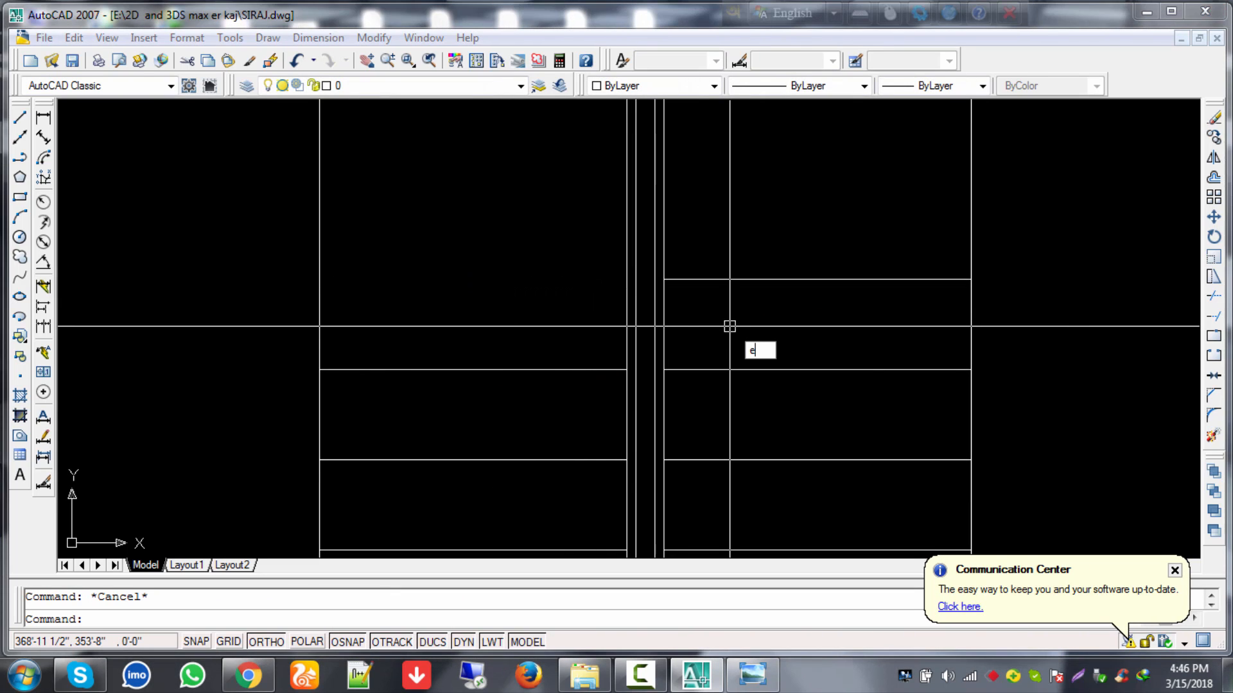
{"action": "type", "text": "x"}
{"action": "key", "text": "Return"}
{"action": "key", "text": "Return"}
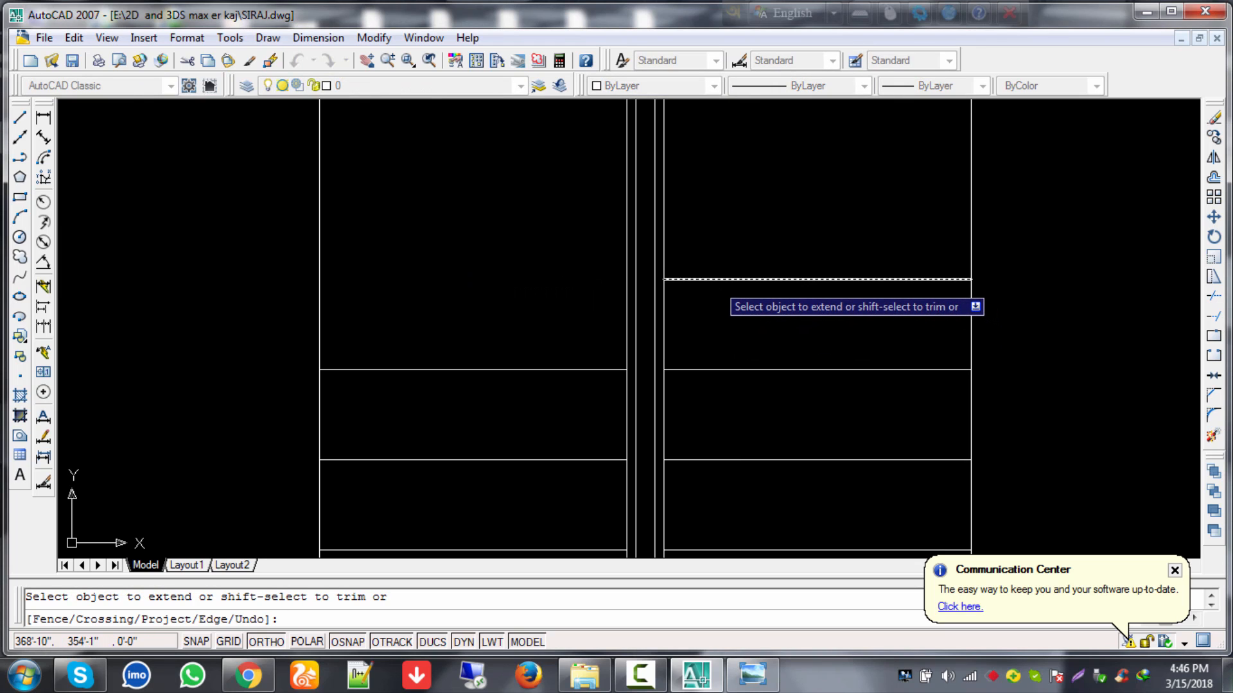
{"action": "left_click", "coordinate": [713, 280]}
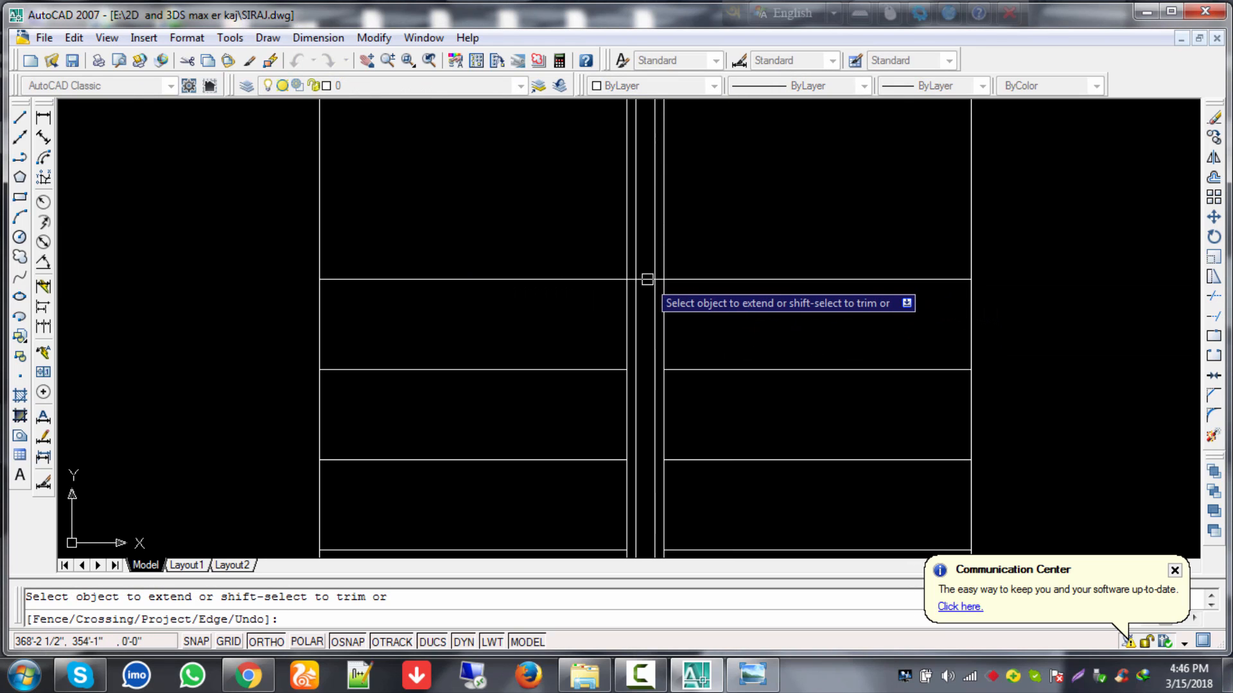
{"action": "key", "text": "Escape"}
Step: Trim the rail lines above the top tread using a crossing window
{"action": "type", "text": "tr"}
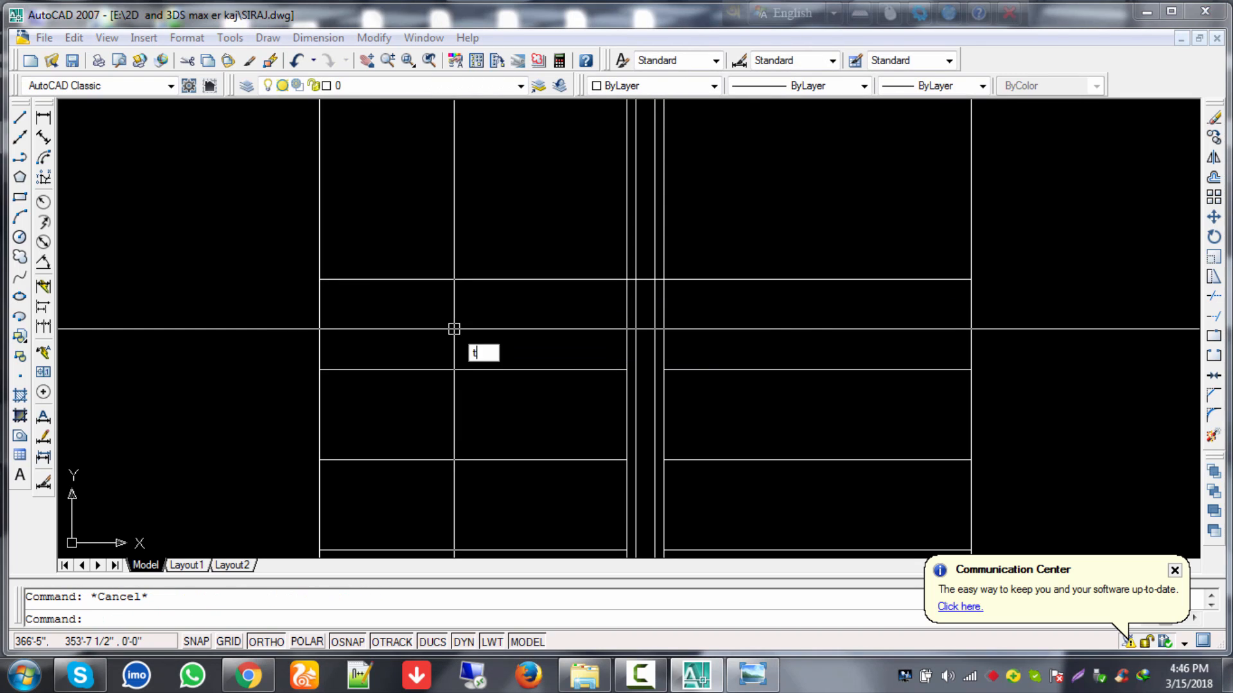
{"action": "key", "text": "Return"}
{"action": "key", "text": "Return"}
{"action": "left_click", "coordinate": [775, 170]}
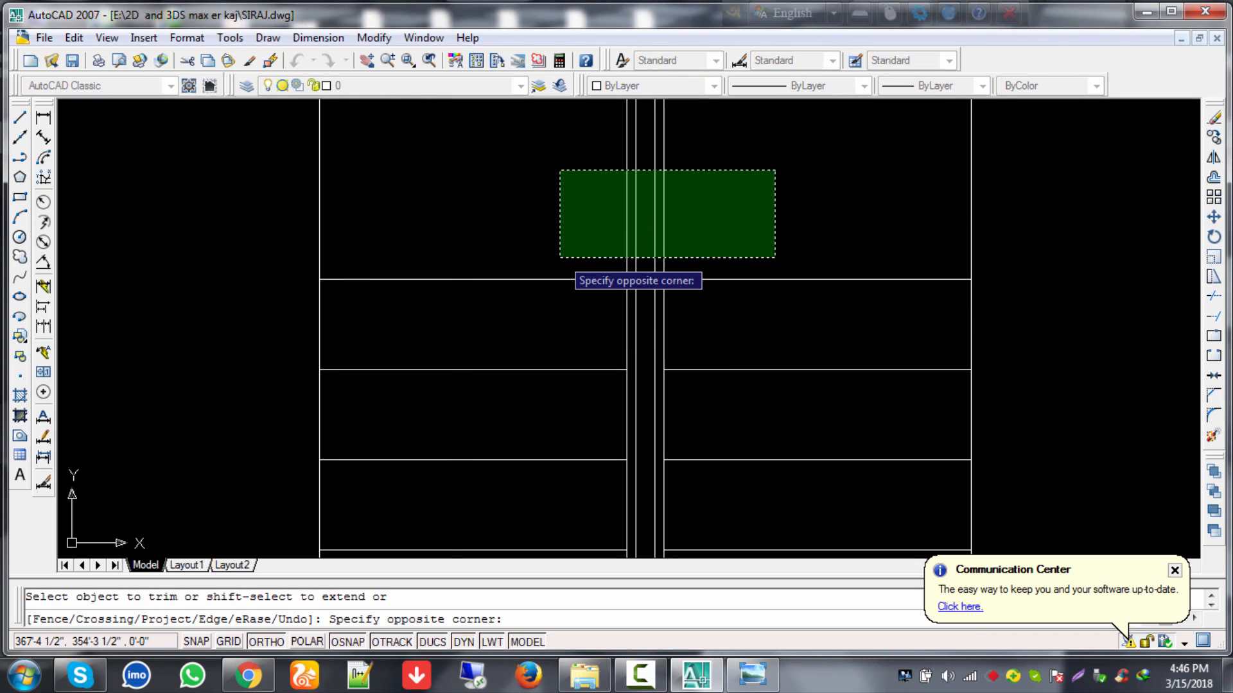
{"action": "left_click", "coordinate": [561, 258]}
{"action": "key", "text": "Escape"}
{"action": "middle_click_drag", "start_coordinate": [724, 305], "coordinate": [707, 257]}
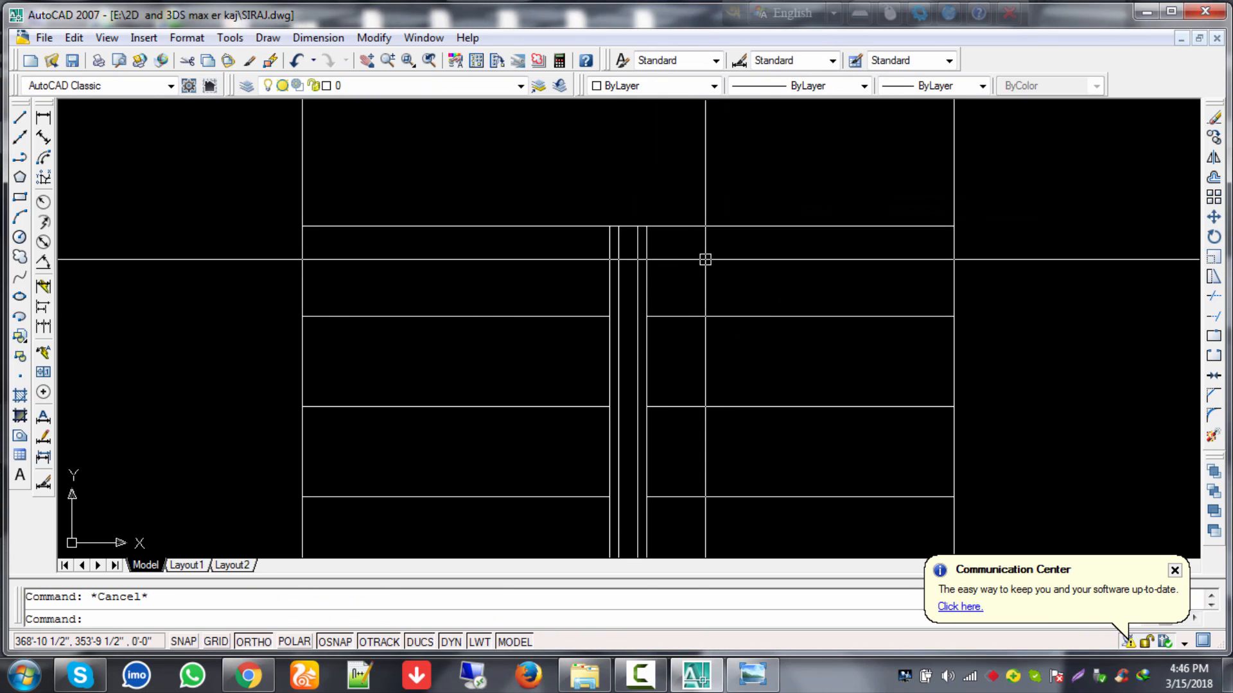
Step: Offset the top wall line 1 unit upward to double it
{"action": "type", "text": "o"}
{"action": "key", "text": "Return"}
{"action": "type", "text": "1"}
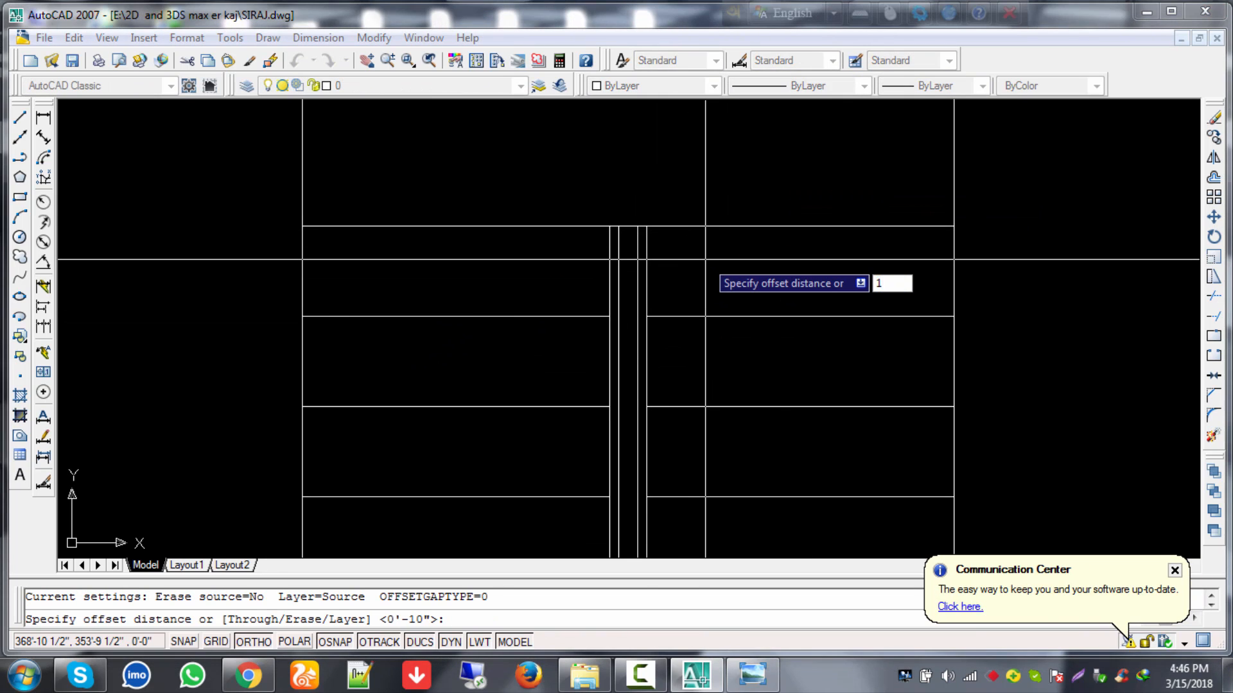
{"action": "key", "text": "Return"}
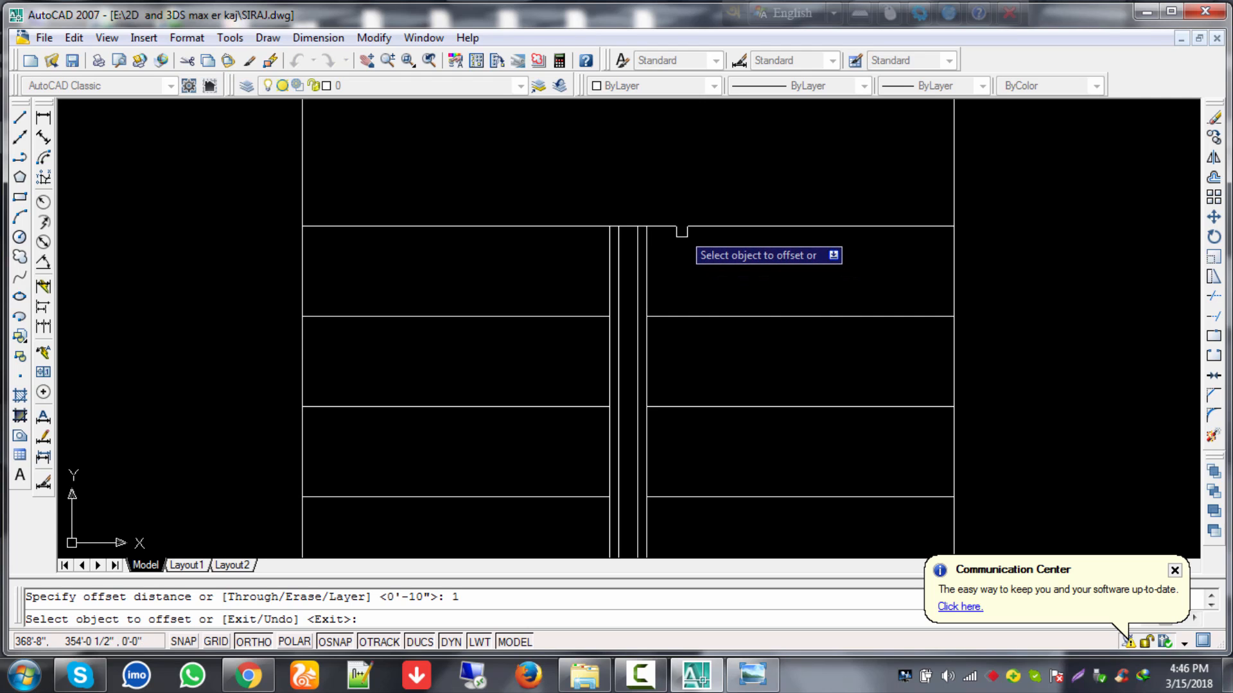
{"action": "left_click", "coordinate": [678, 227]}
{"action": "left_click", "coordinate": [672, 190]}
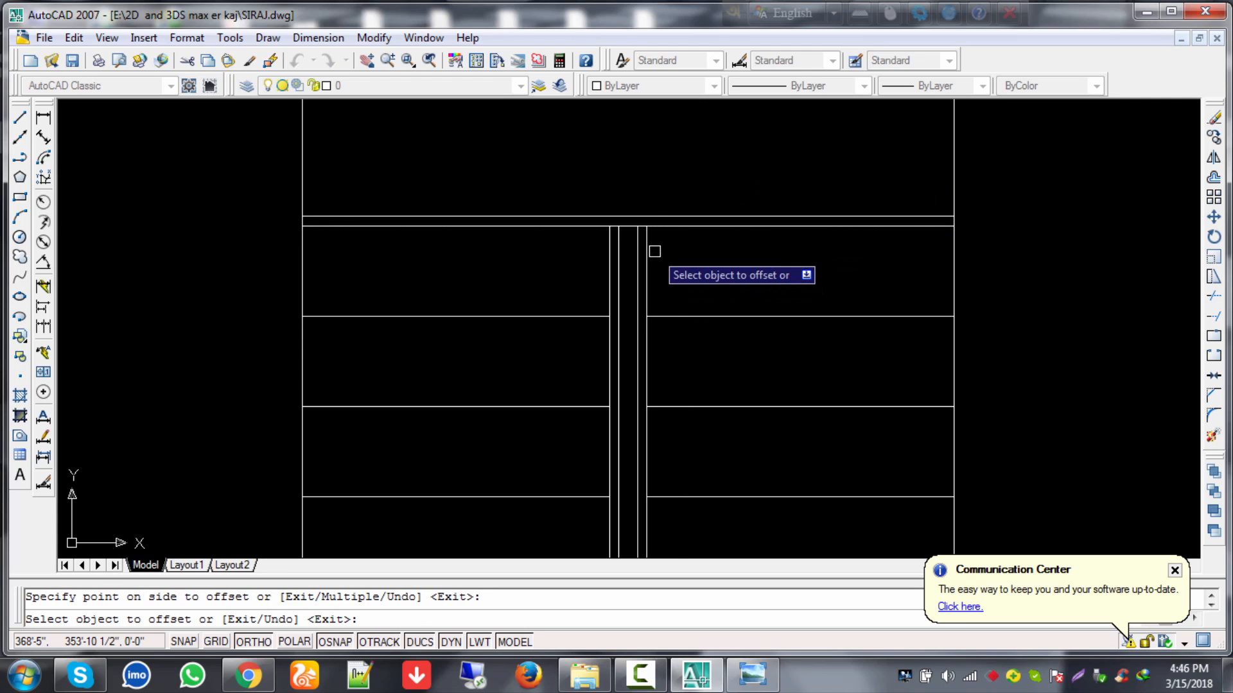
{"action": "key", "text": "Escape"}
Step: Extend the stair's left and right lines up to the top wall
{"action": "type", "text": "e"}
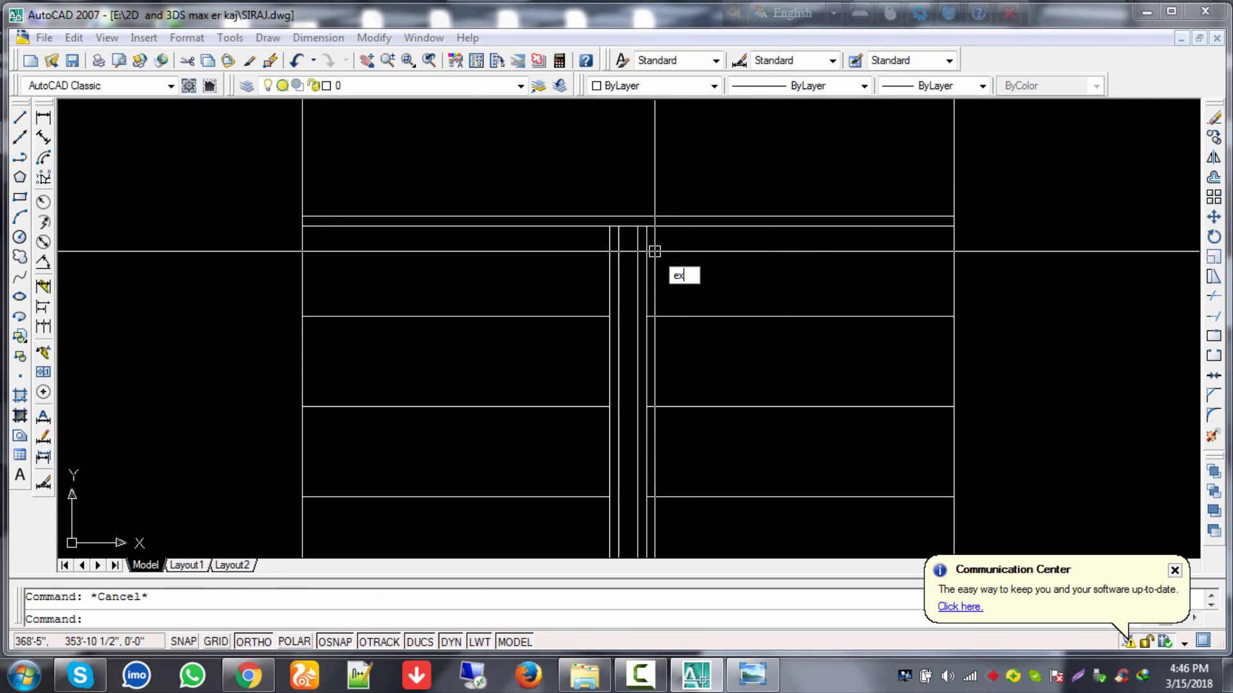
{"action": "type", "text": "x"}
{"action": "key", "text": "Return"}
{"action": "key", "text": "Return"}
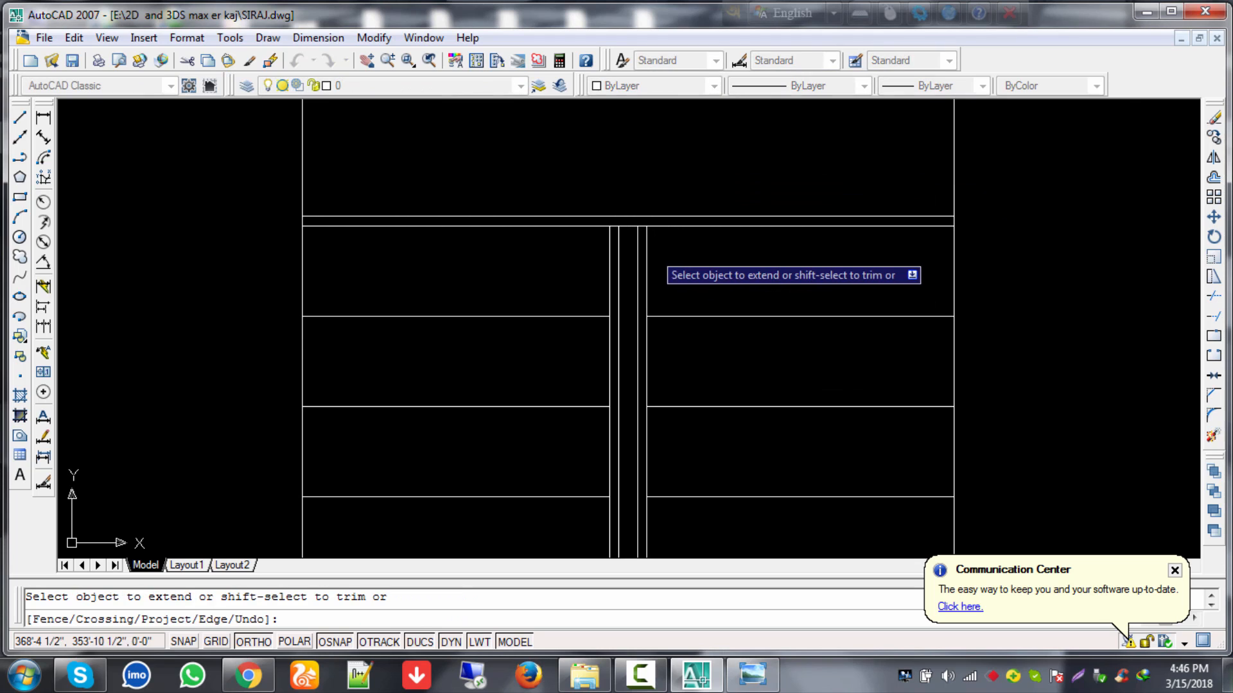
{"action": "scroll", "coordinate": [640, 249], "scroll_direction": "up", "scroll_amount": 2}
{"action": "left_click", "coordinate": [649, 241]}
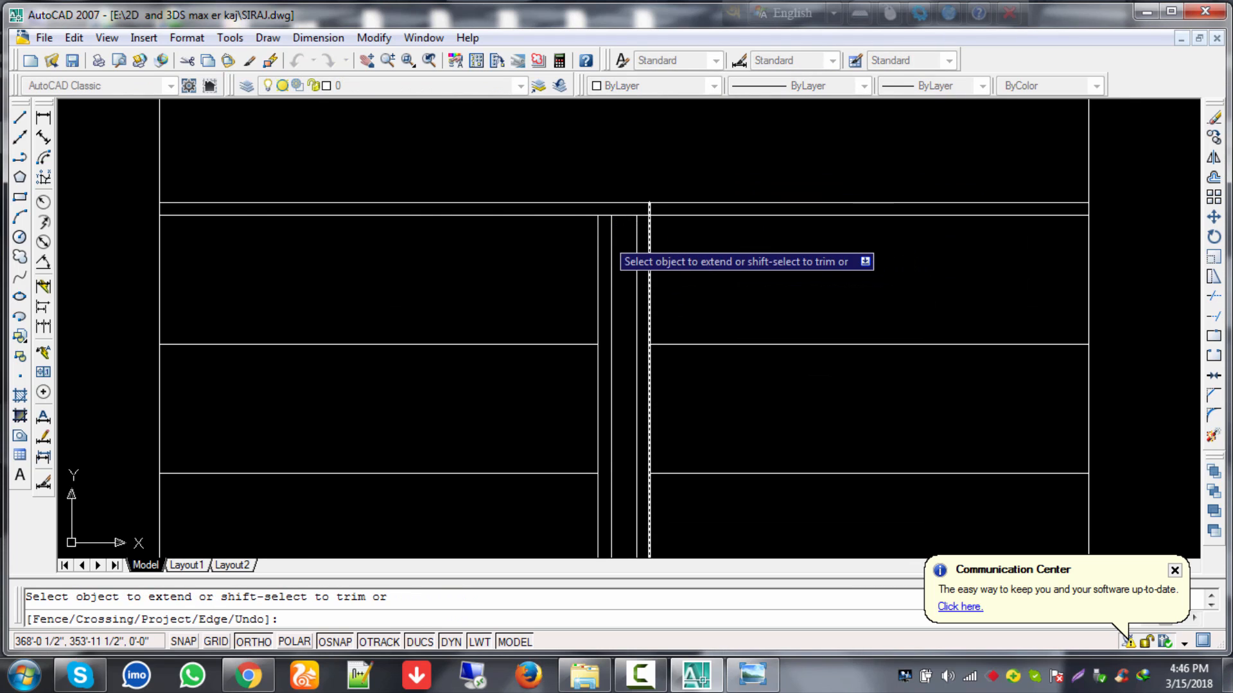
{"action": "left_click", "coordinate": [598, 230]}
{"action": "key", "text": "Escape"}
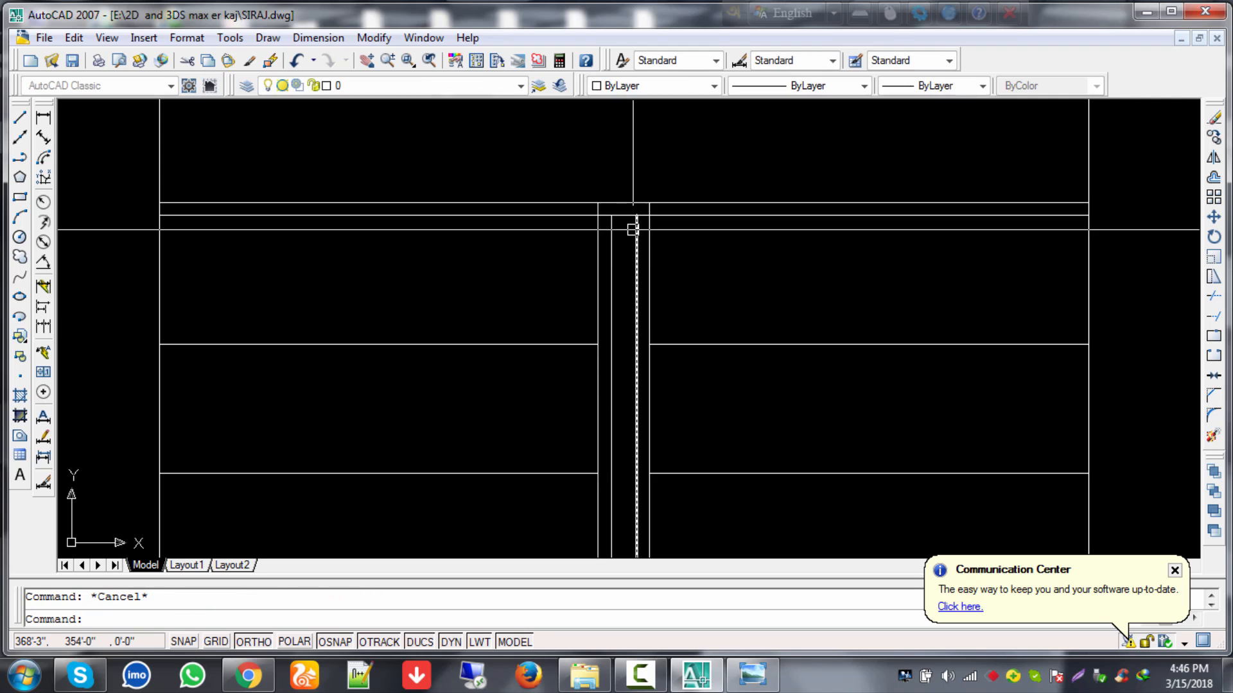
{"action": "scroll", "coordinate": [634, 230], "scroll_direction": "up", "scroll_amount": 3}
Step: Trim the two stray segments at the stair top and the upper line's piece to its right
{"action": "type", "text": "tr"}
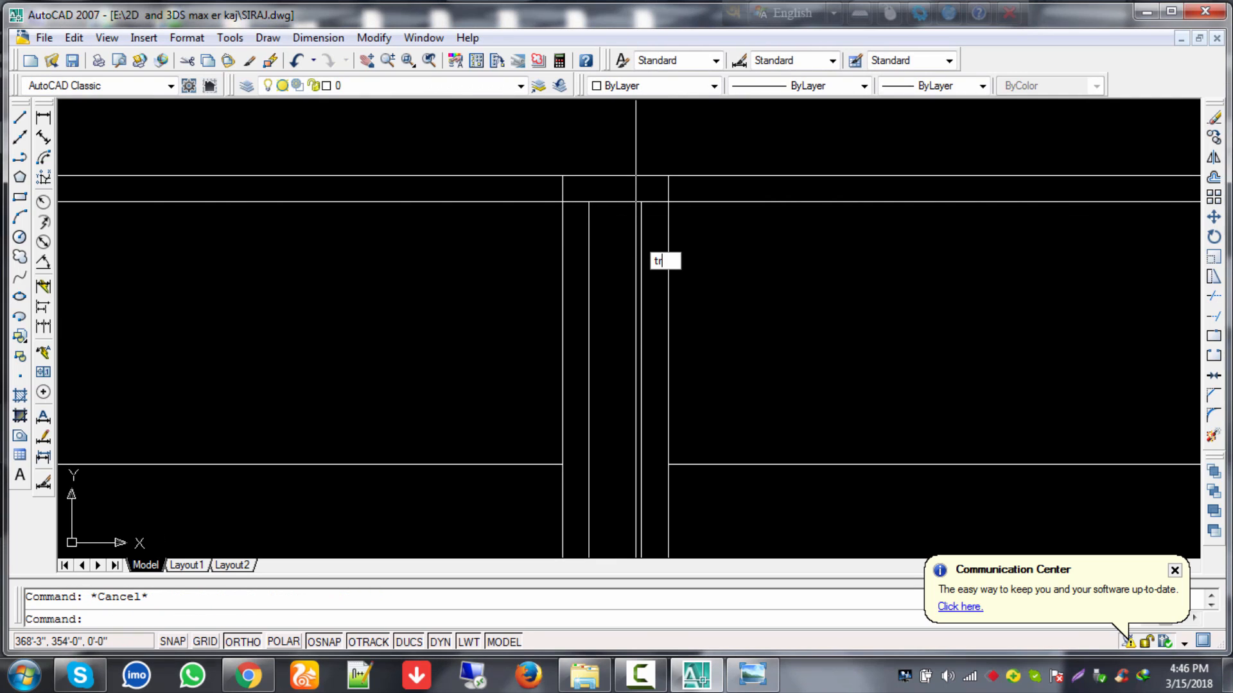
{"action": "key", "text": "Return"}
{"action": "key", "text": "Return"}
{"action": "scroll", "coordinate": [602, 211], "scroll_direction": "up", "scroll_amount": 3}
{"action": "left_click", "coordinate": [558, 193]}
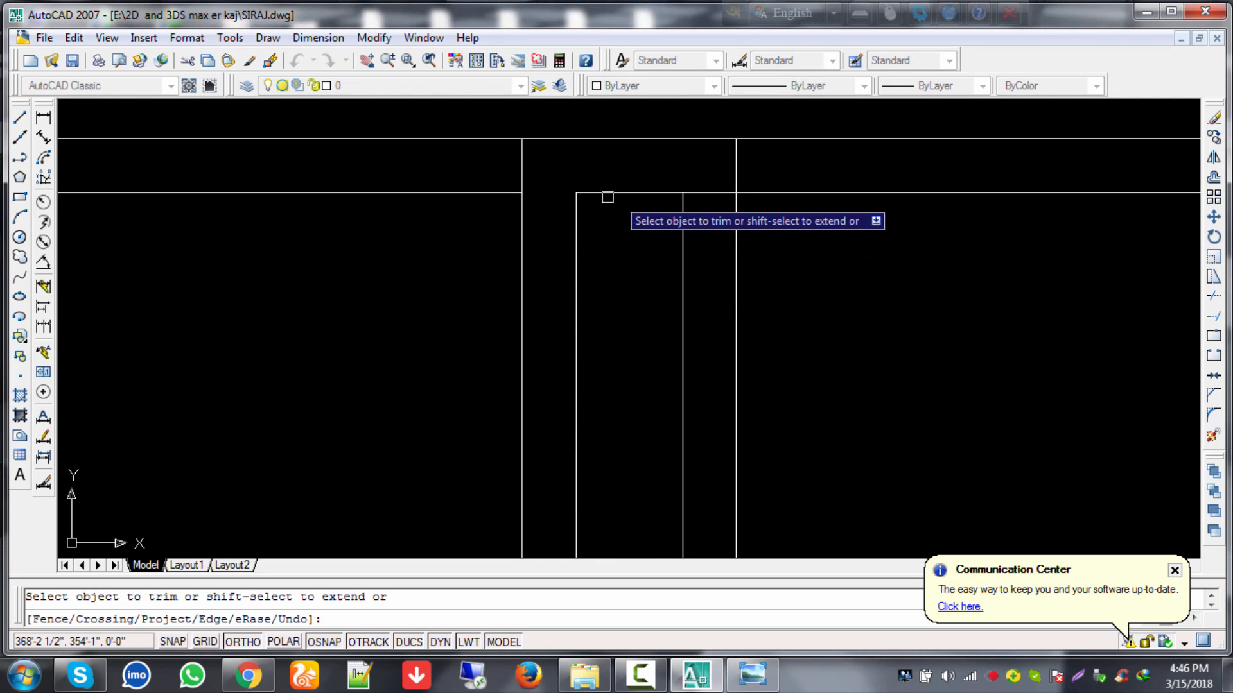
{"action": "left_click", "coordinate": [709, 193]}
{"action": "left_click", "coordinate": [768, 140]}
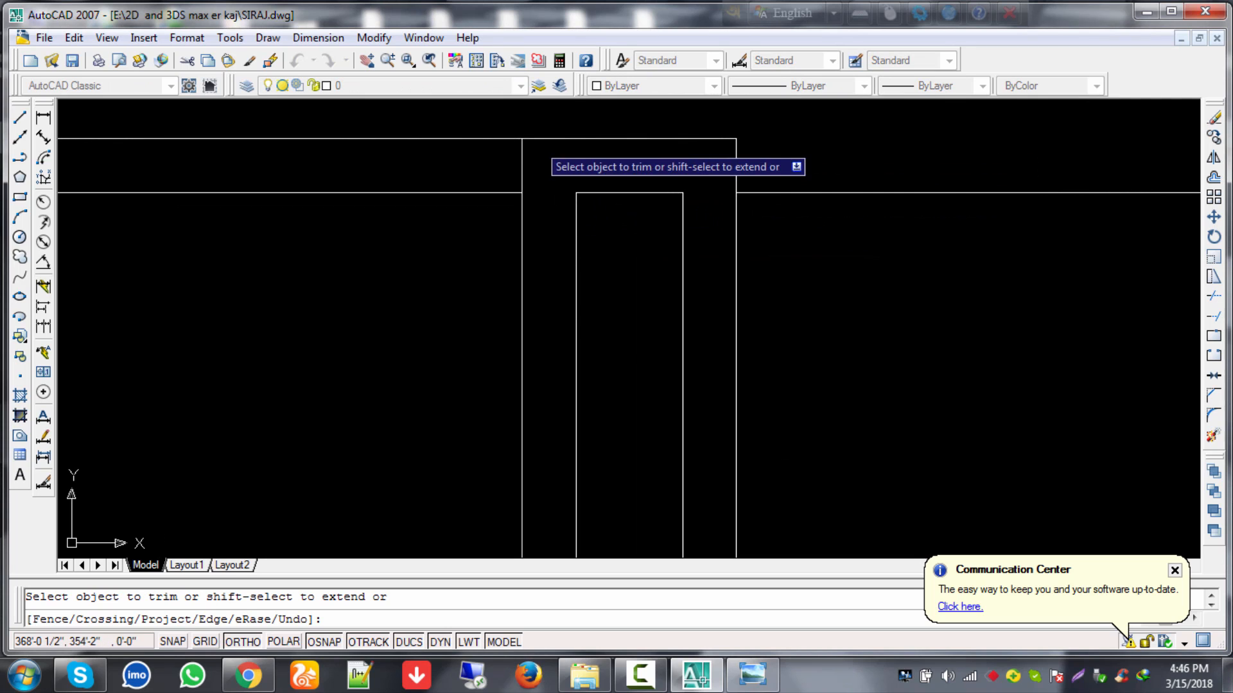
{"action": "key", "text": "Escape"}
{"action": "scroll", "coordinate": [494, 308], "scroll_direction": "down", "scroll_amount": 6}
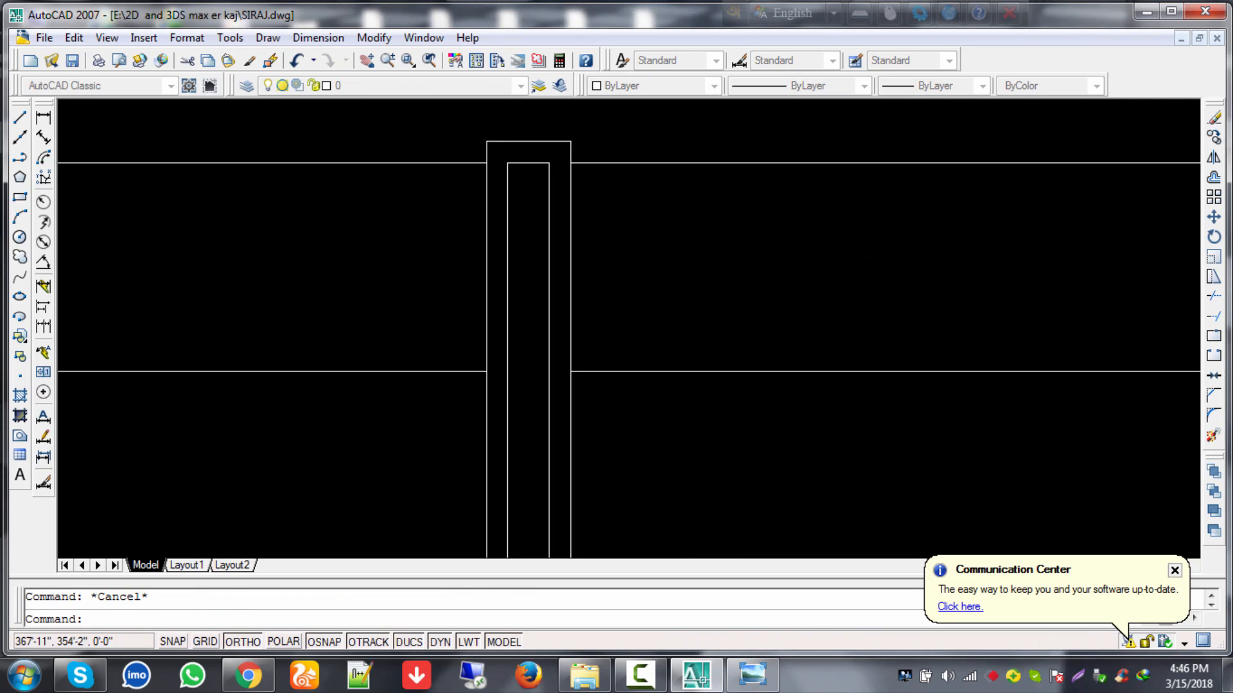
{"action": "middle_click_drag", "start_coordinate": [517, 329], "coordinate": [642, 336]}
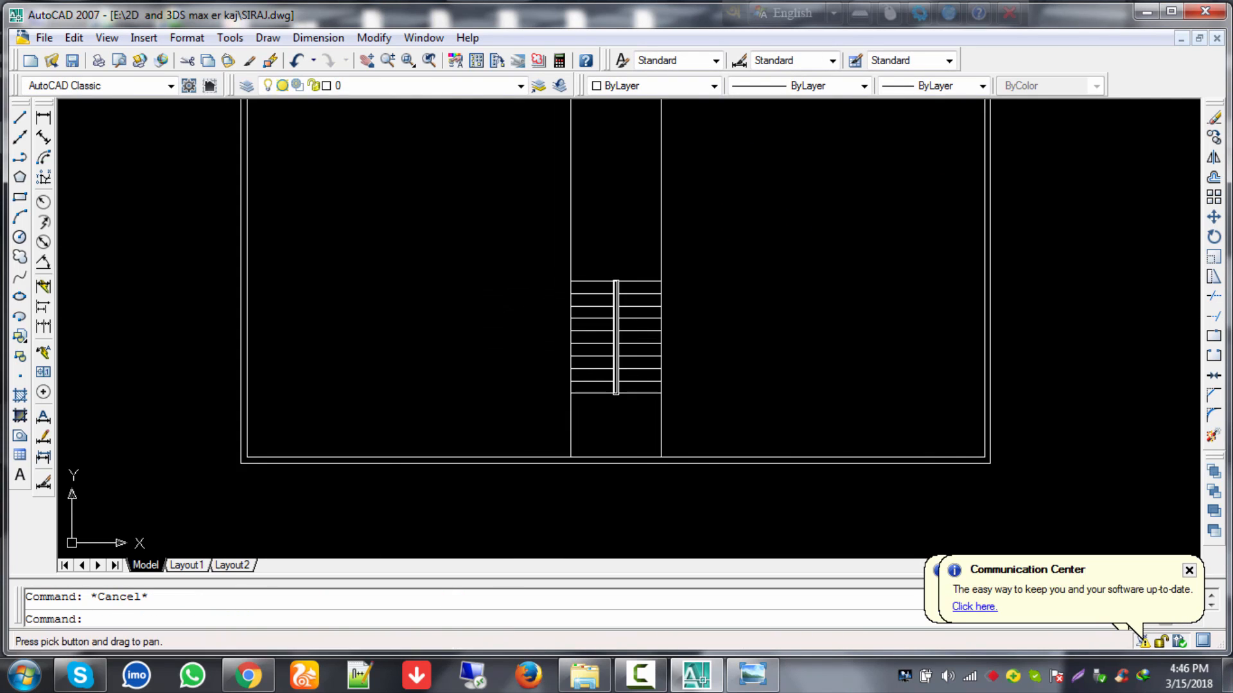
Step: Offset the stair's right wall line 5 units outward to double it
{"action": "scroll", "coordinate": [685, 341], "scroll_direction": "up", "scroll_amount": 2}
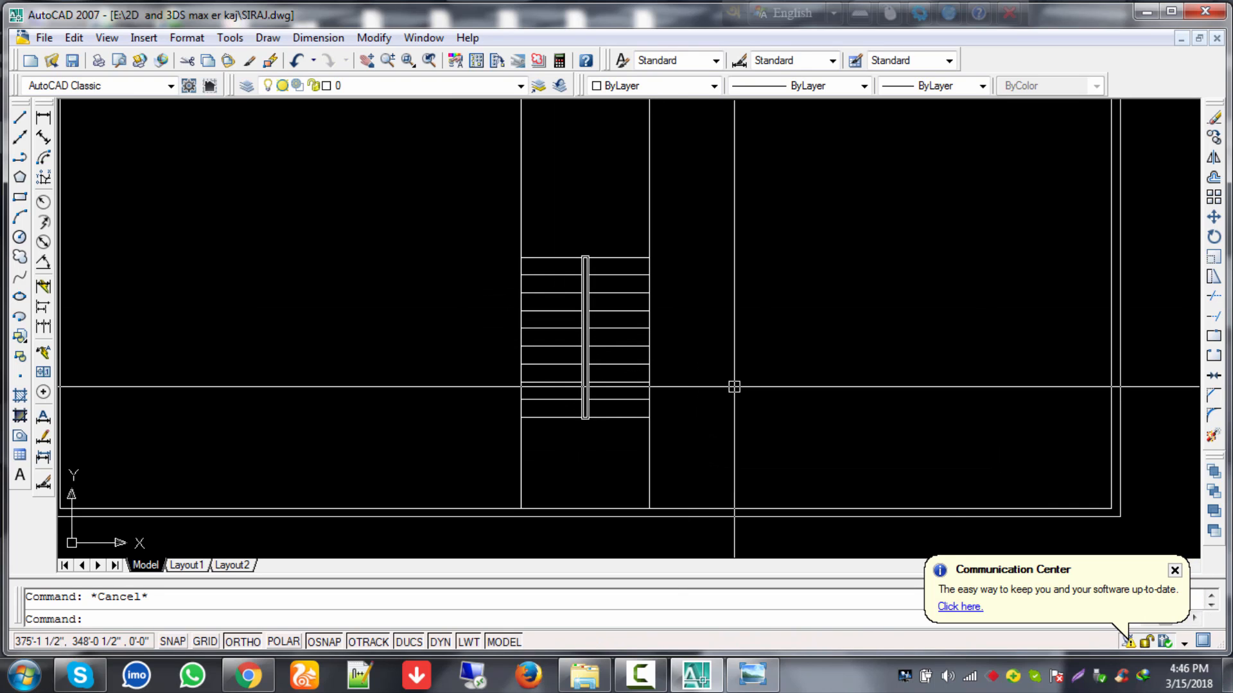
{"action": "type", "text": "o"}
{"action": "key", "text": "Return"}
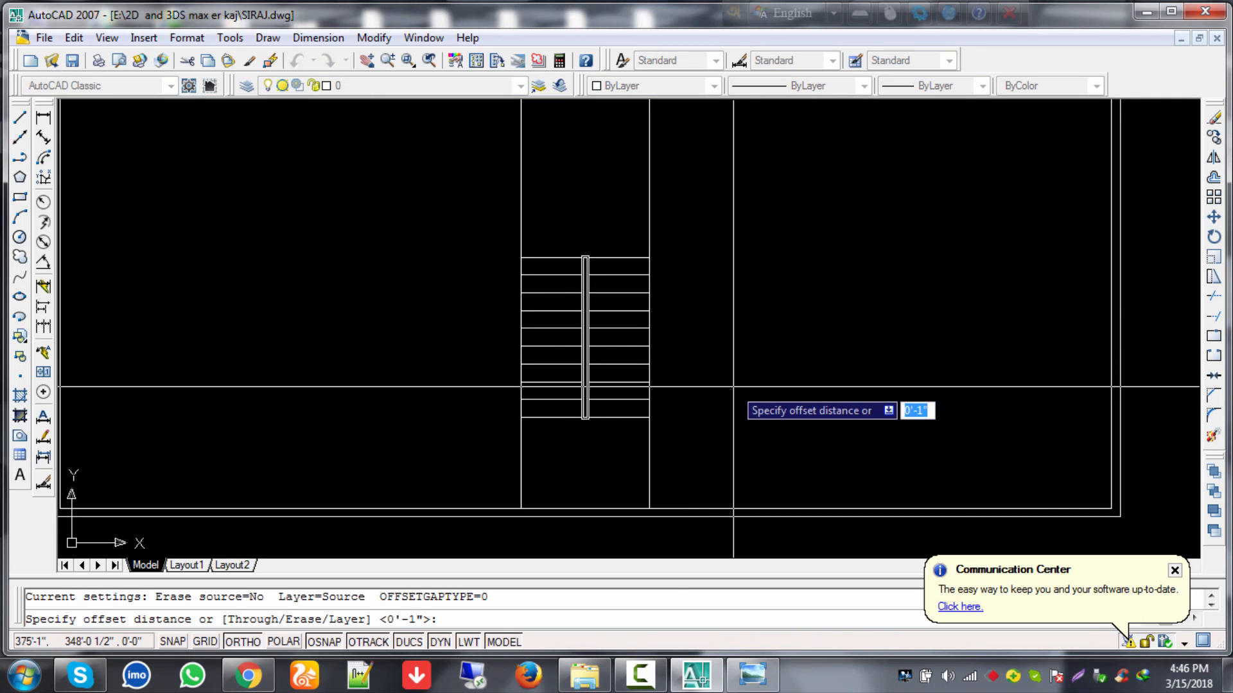
{"action": "type", "text": "5"}
{"action": "key", "text": "Return"}
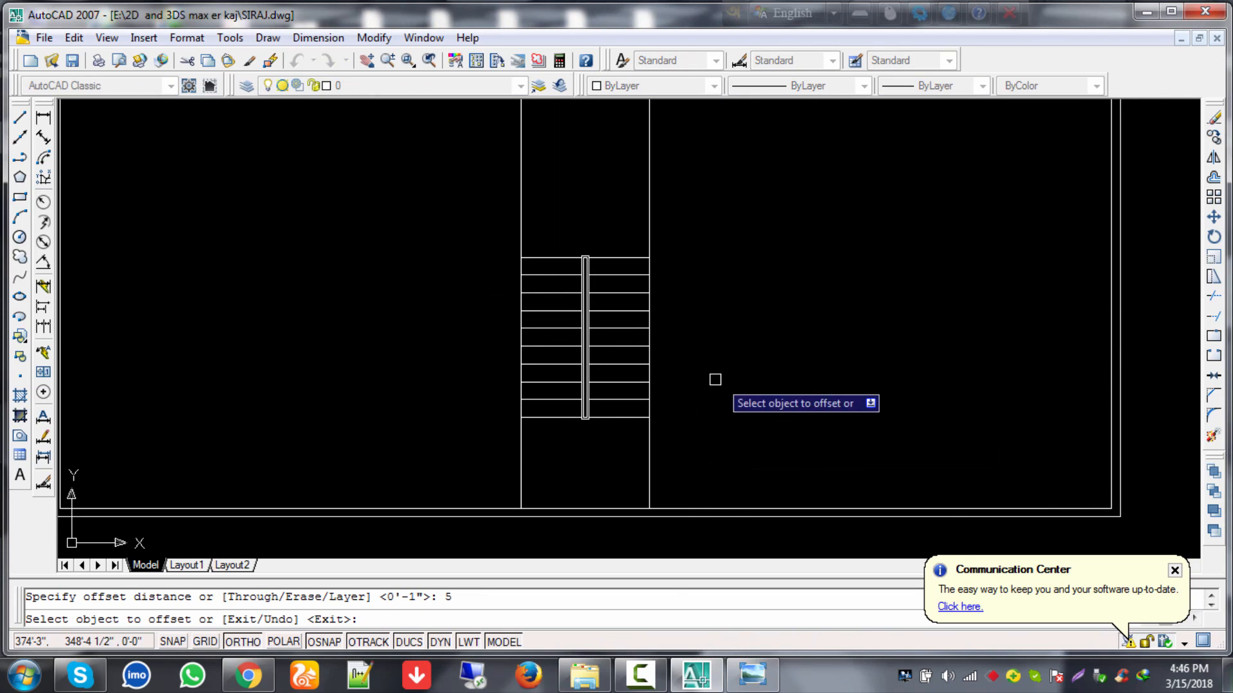
{"action": "left_click", "coordinate": [649, 187]}
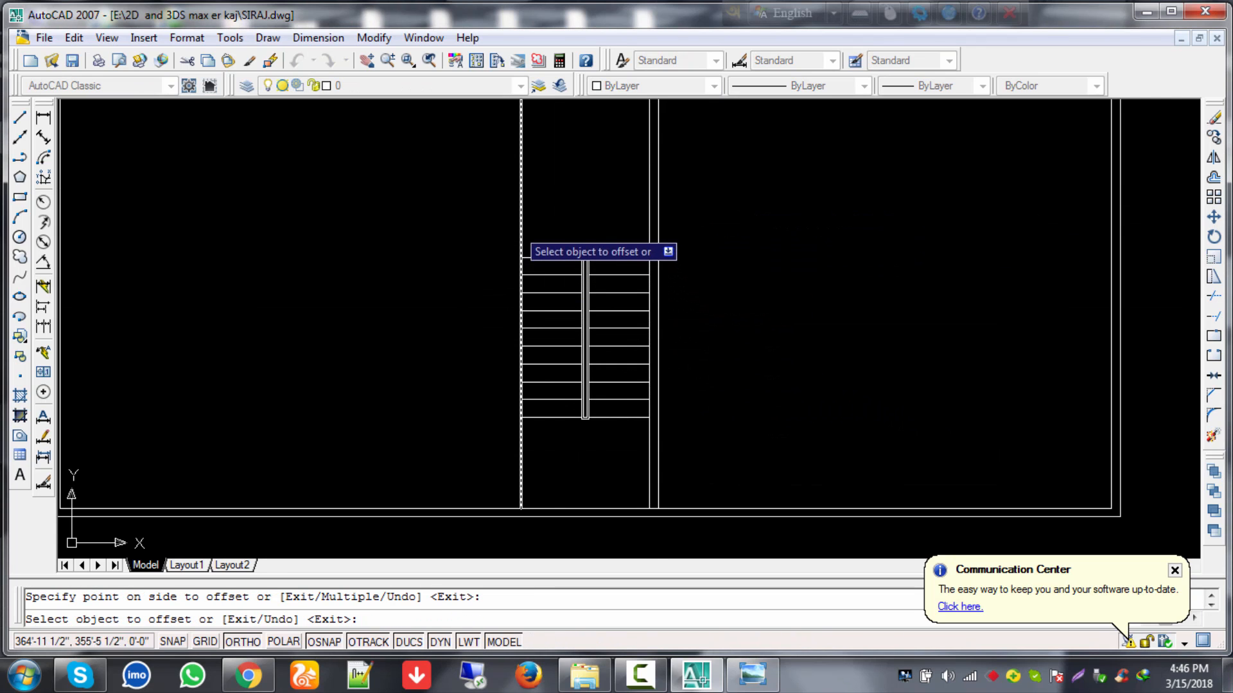
{"action": "left_click", "coordinate": [360, 264]}
{"action": "key", "text": "Escape"}
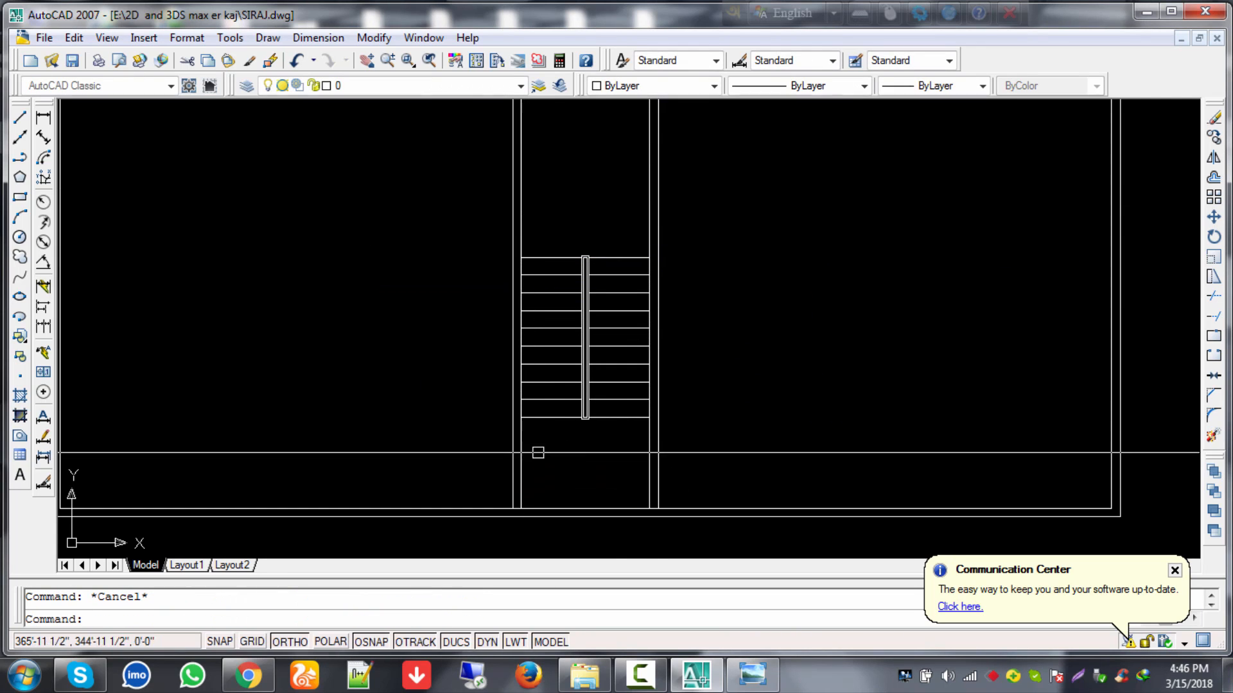
Step: Zoom out and pan to frame the whole plan with the doubled stairwell
{"action": "scroll", "coordinate": [615, 488], "scroll_direction": "down", "scroll_amount": 4}
{"action": "mouse_move", "coordinate": [710, 310]}
{"action": "middle_mouse_down"}
{"action": "mouse_move", "coordinate": [773, 408]}
{"action": "mouse_move", "coordinate": [772, 346]}
{"action": "middle_mouse_up"}
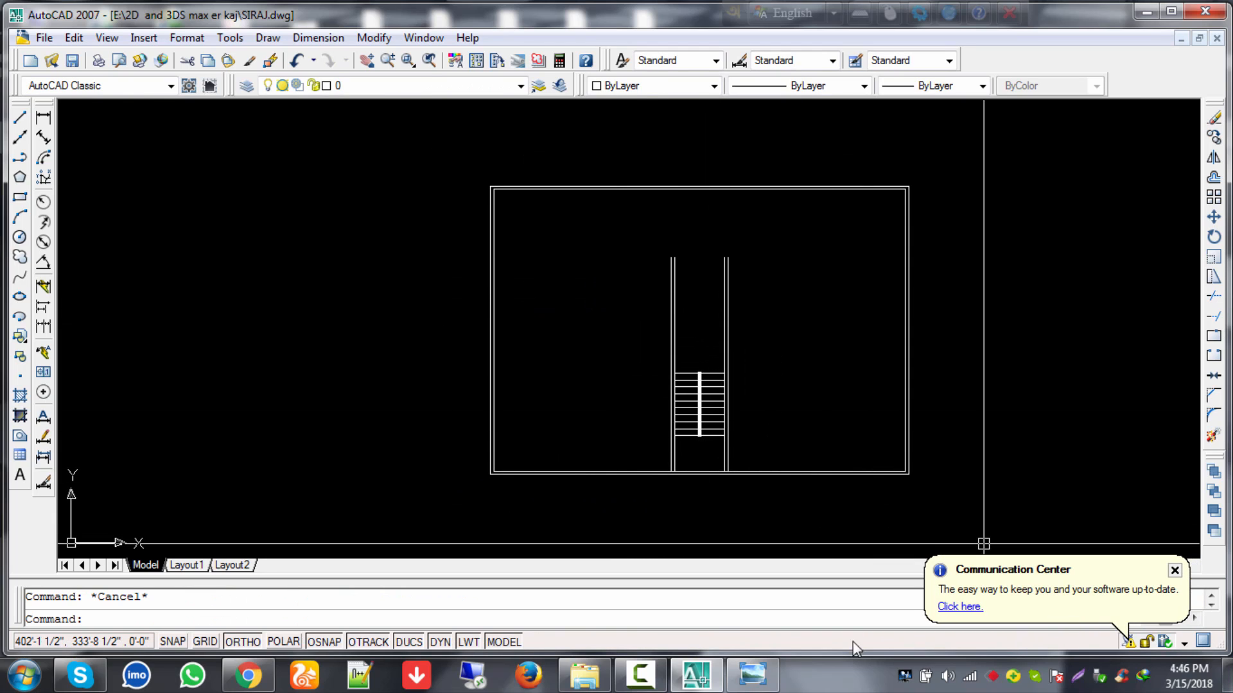
{"action": "left_click", "coordinate": [640, 674]}
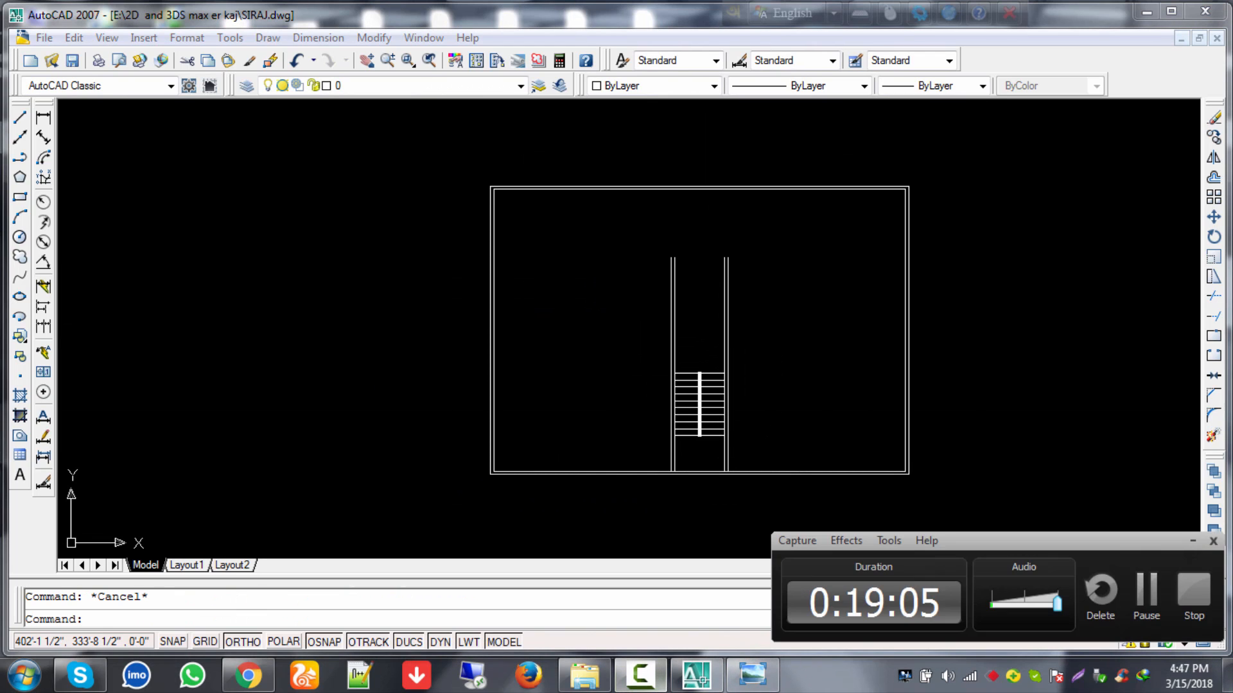
{"action": "left_click", "coordinate": [1192, 541]}
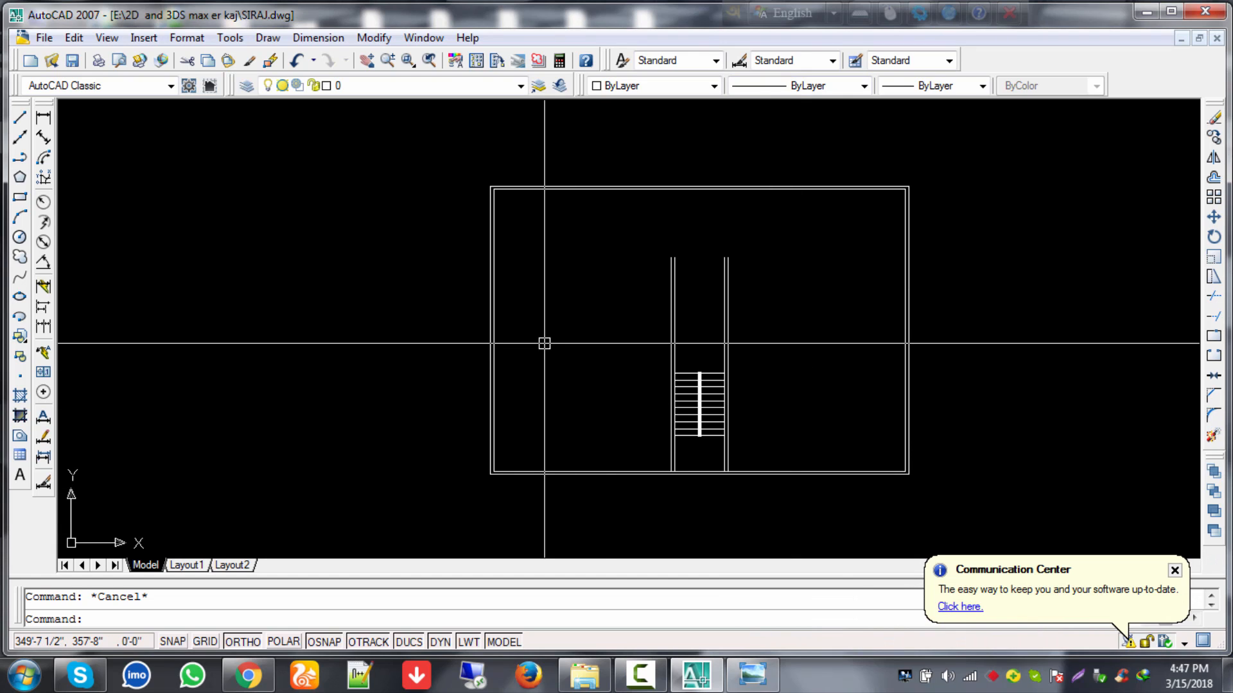
{"action": "middle_click_drag", "start_coordinate": [545, 341], "coordinate": [618, 333]}
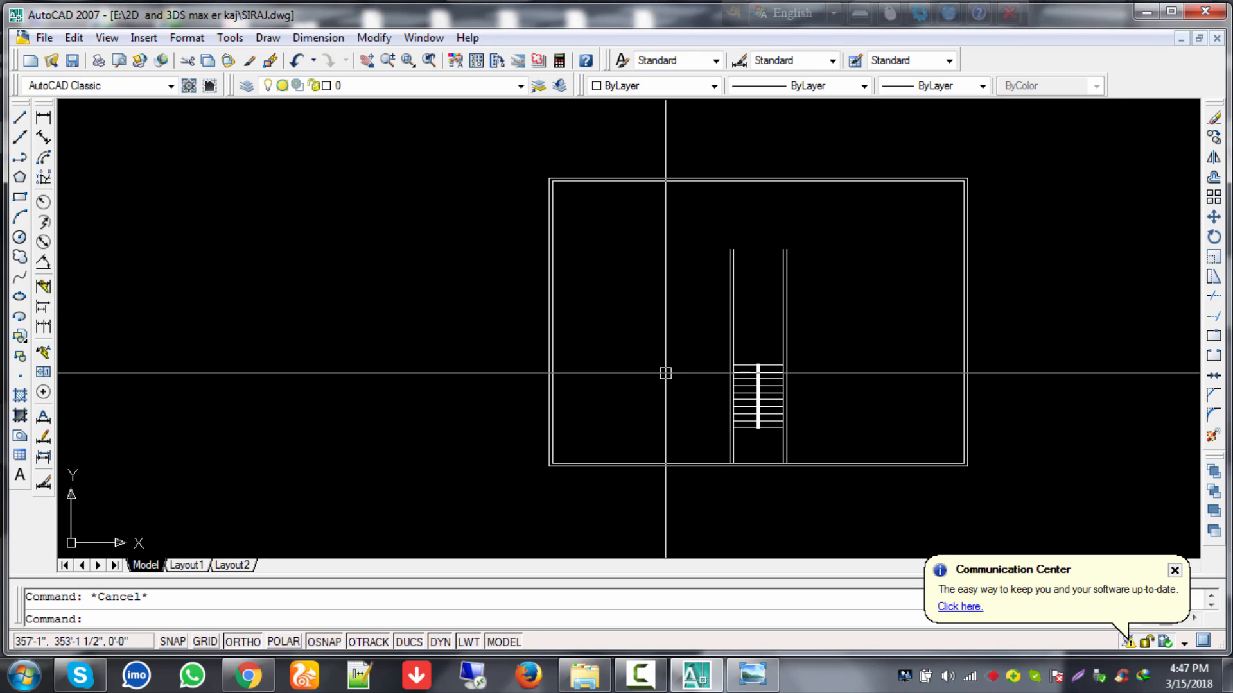
{"action": "left_click", "coordinate": [752, 674]}
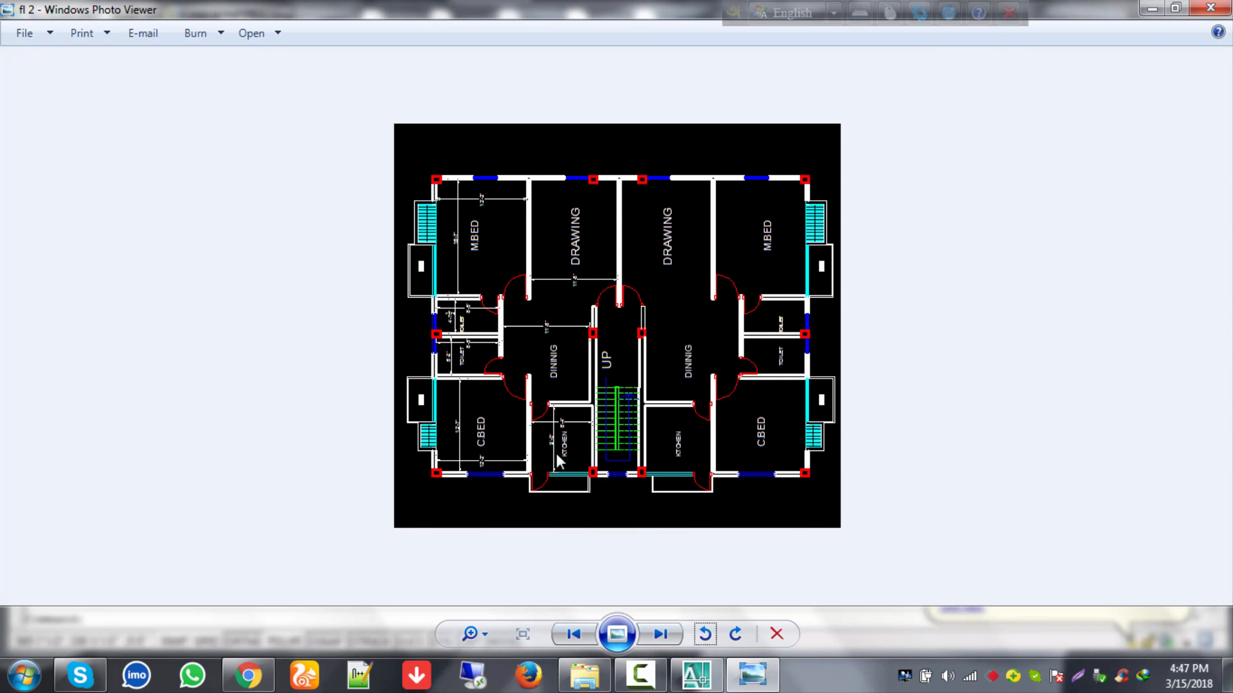
{"action": "scroll", "coordinate": [556, 453], "scroll_direction": "up", "scroll_amount": 2}
{"action": "scroll", "coordinate": [541, 473], "scroll_direction": "down", "scroll_amount": 1}
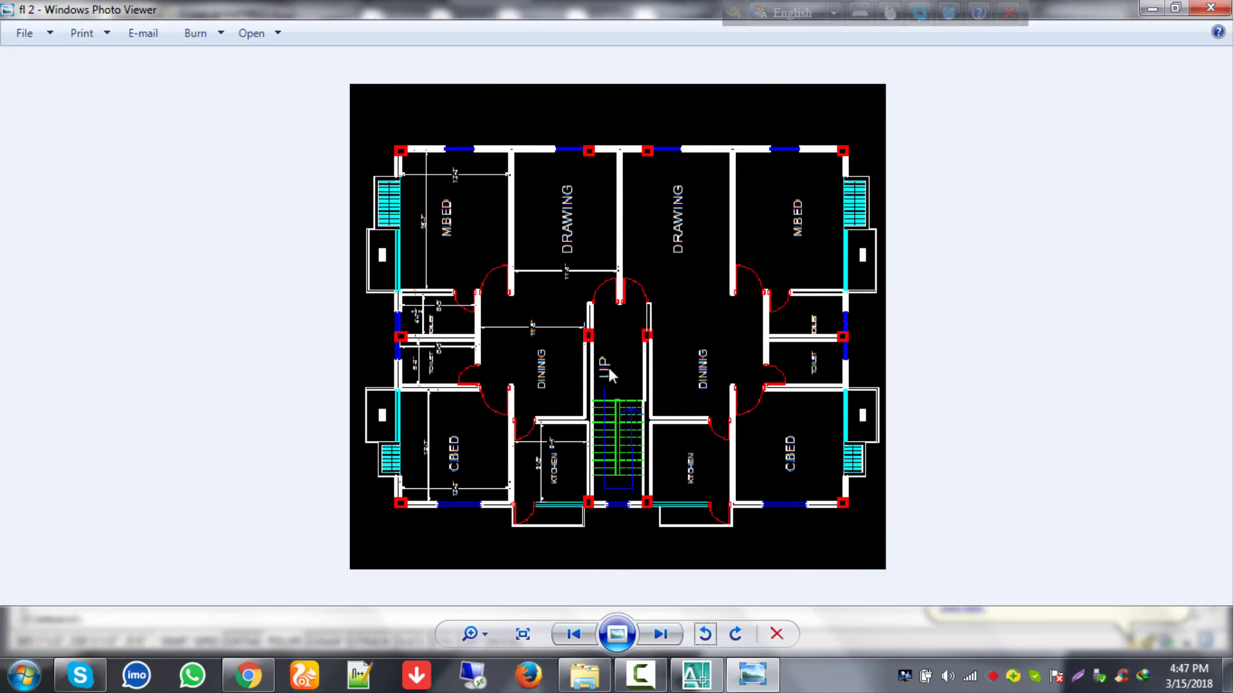
{"action": "left_click", "coordinate": [1158, 7]}
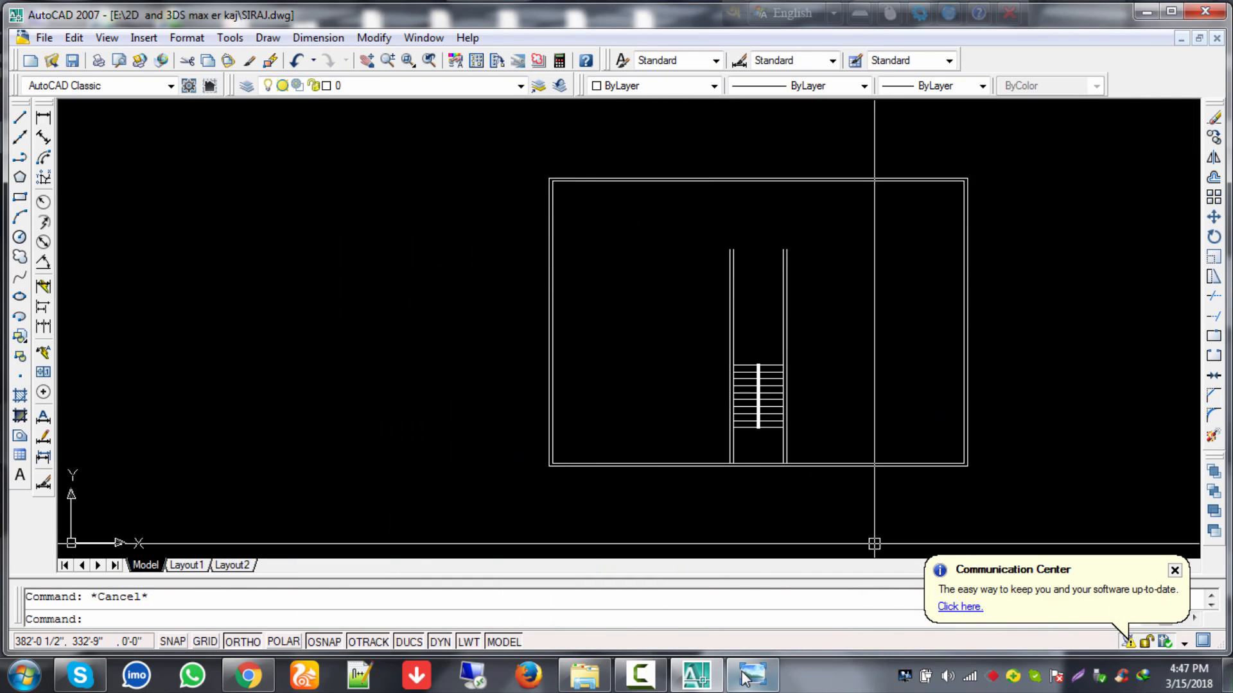
{"action": "left_click", "coordinate": [640, 674]}
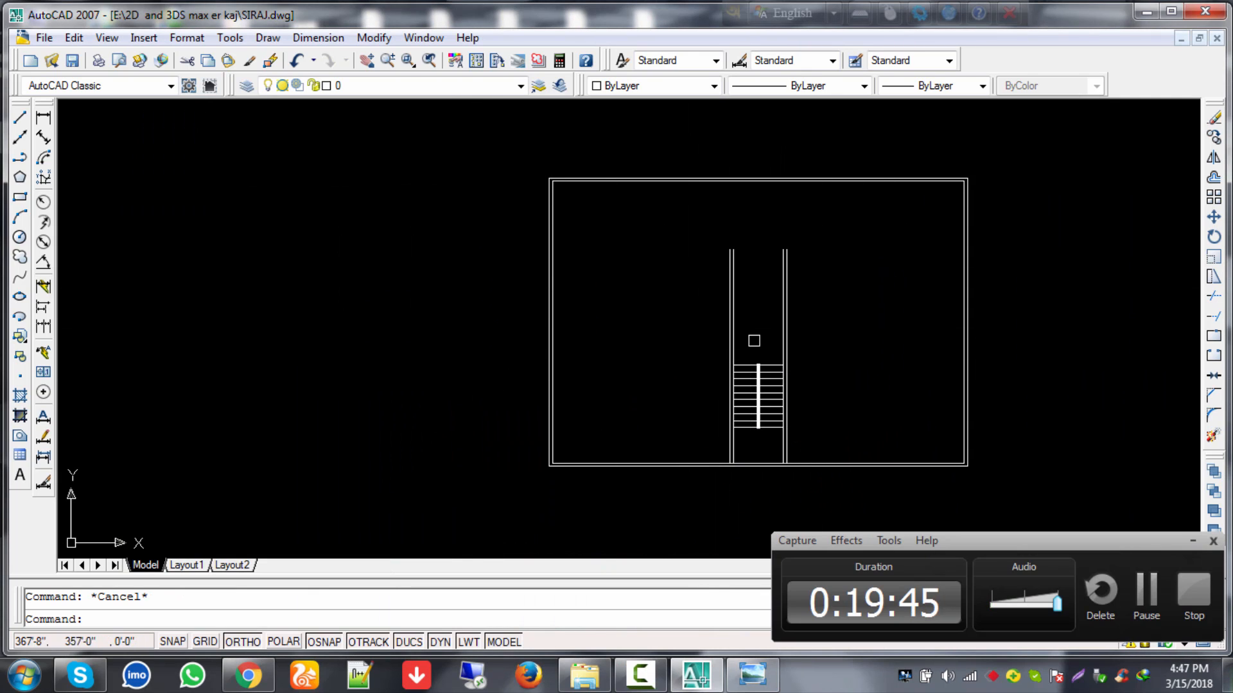
{"action": "scroll", "coordinate": [754, 341], "scroll_direction": "down", "scroll_amount": 4}
{"action": "middle_click_drag", "start_coordinate": [751, 340], "coordinate": [495, 335]}
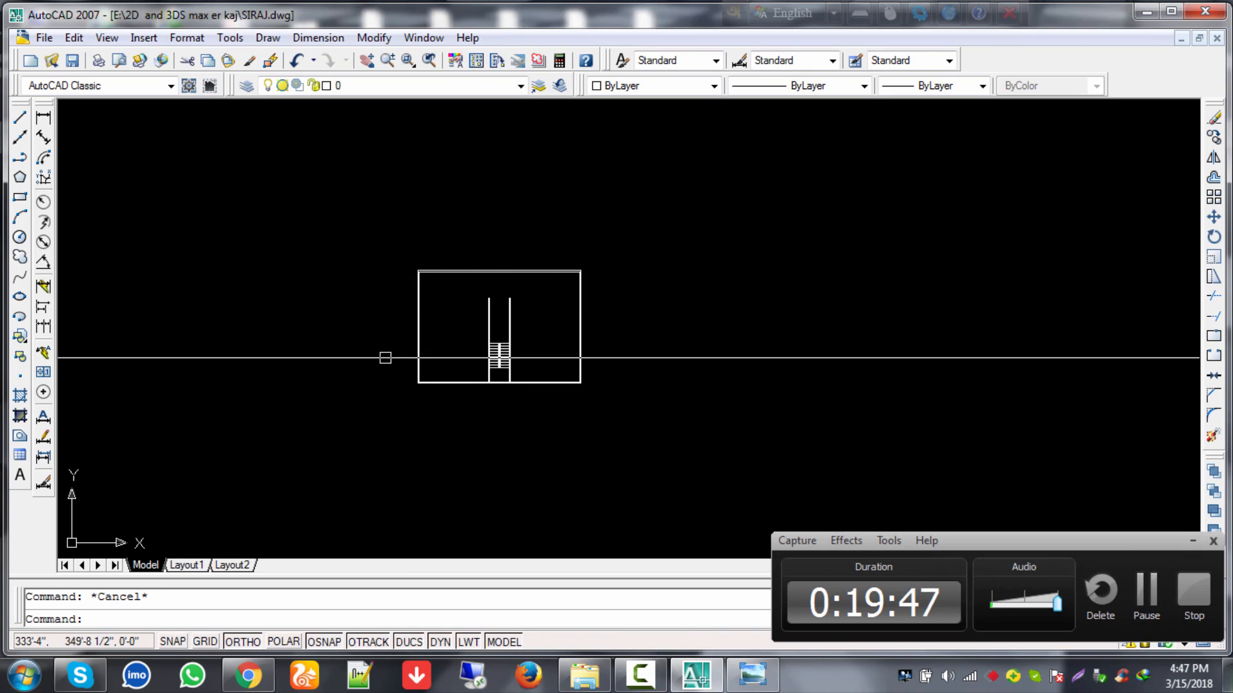
{"action": "scroll", "coordinate": [386, 358], "scroll_direction": "up", "scroll_amount": 3}
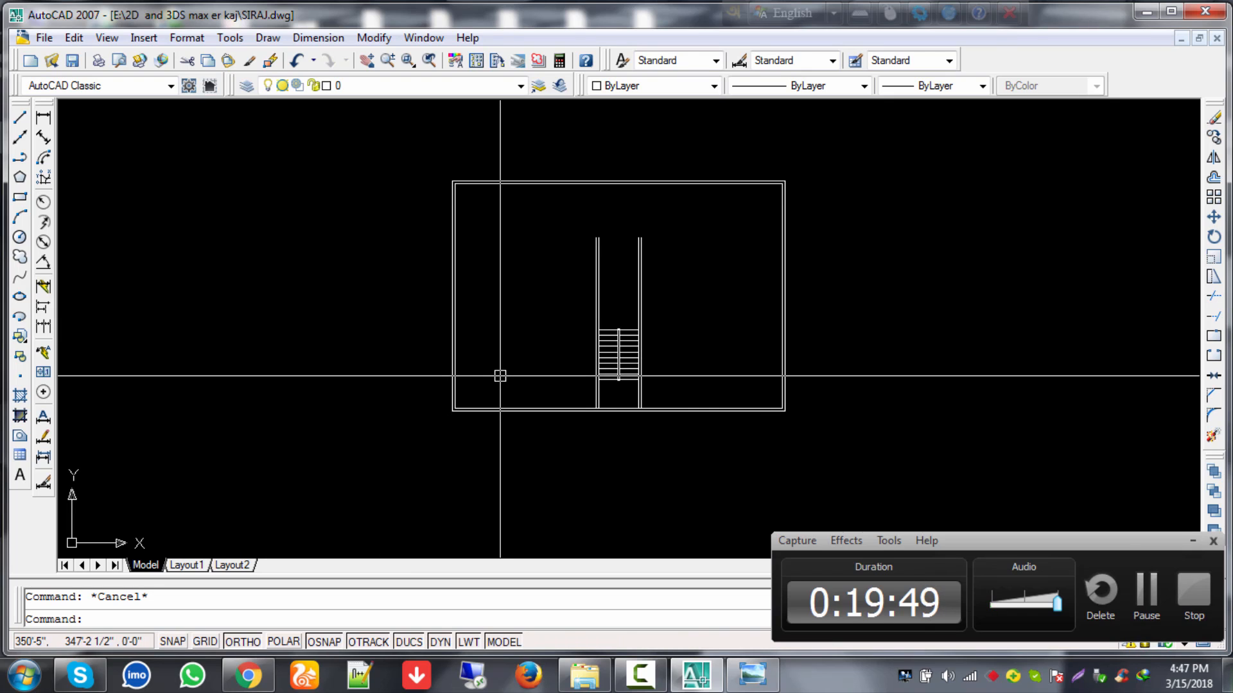